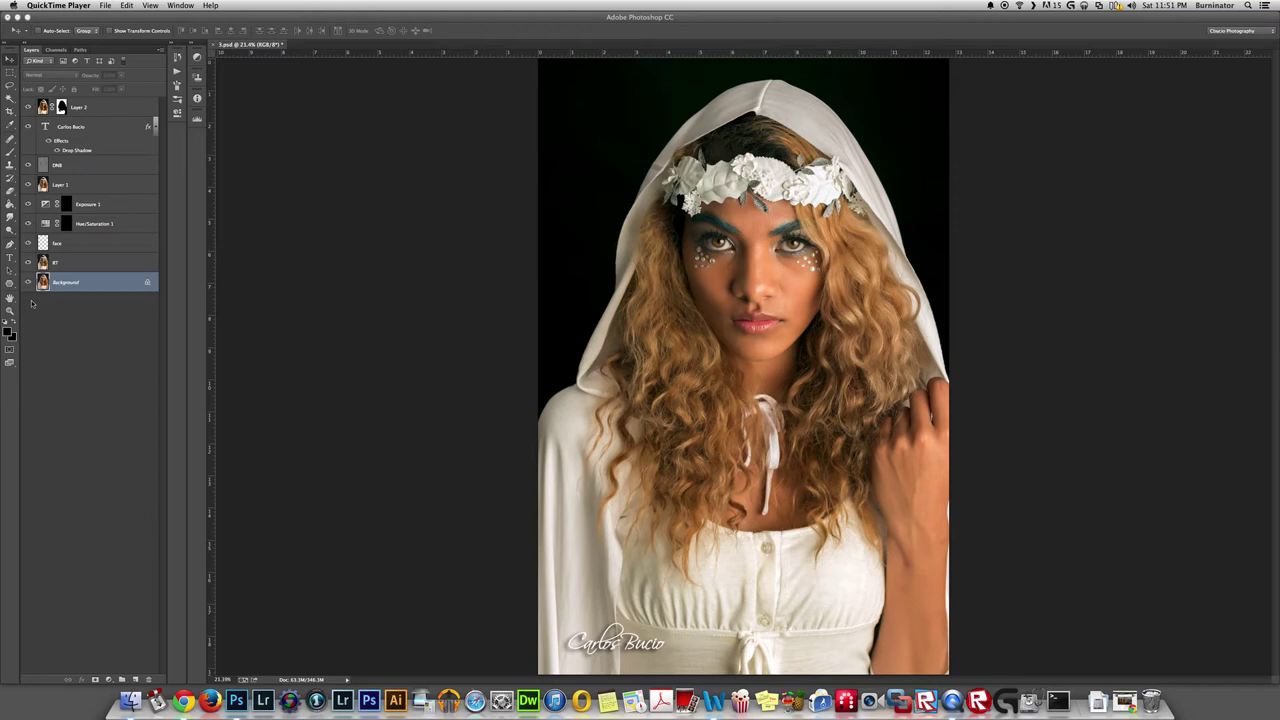
Step: Compare the original Background photo with the retouched portrait by isolating the Background layer and restoring the others
{"action": "left_click", "coordinate": [29, 283], "text": "alt"}
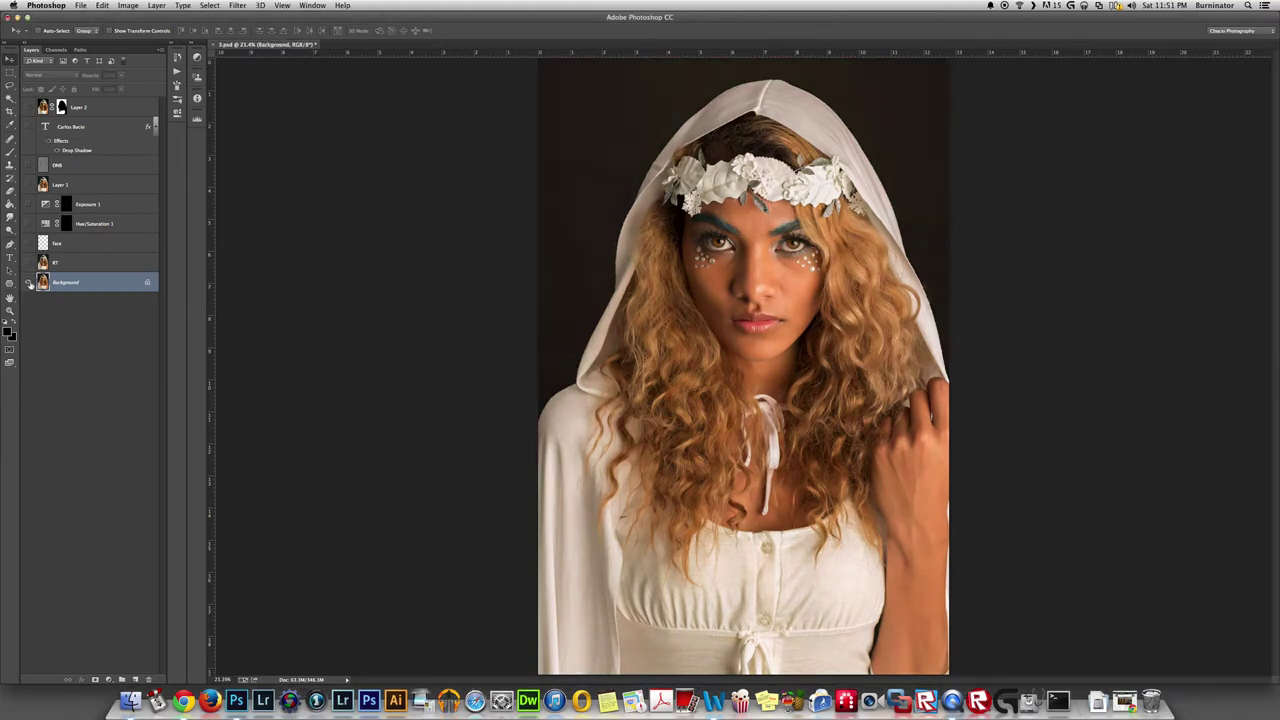
{"action": "left_click", "coordinate": [29, 283], "text": "alt"}
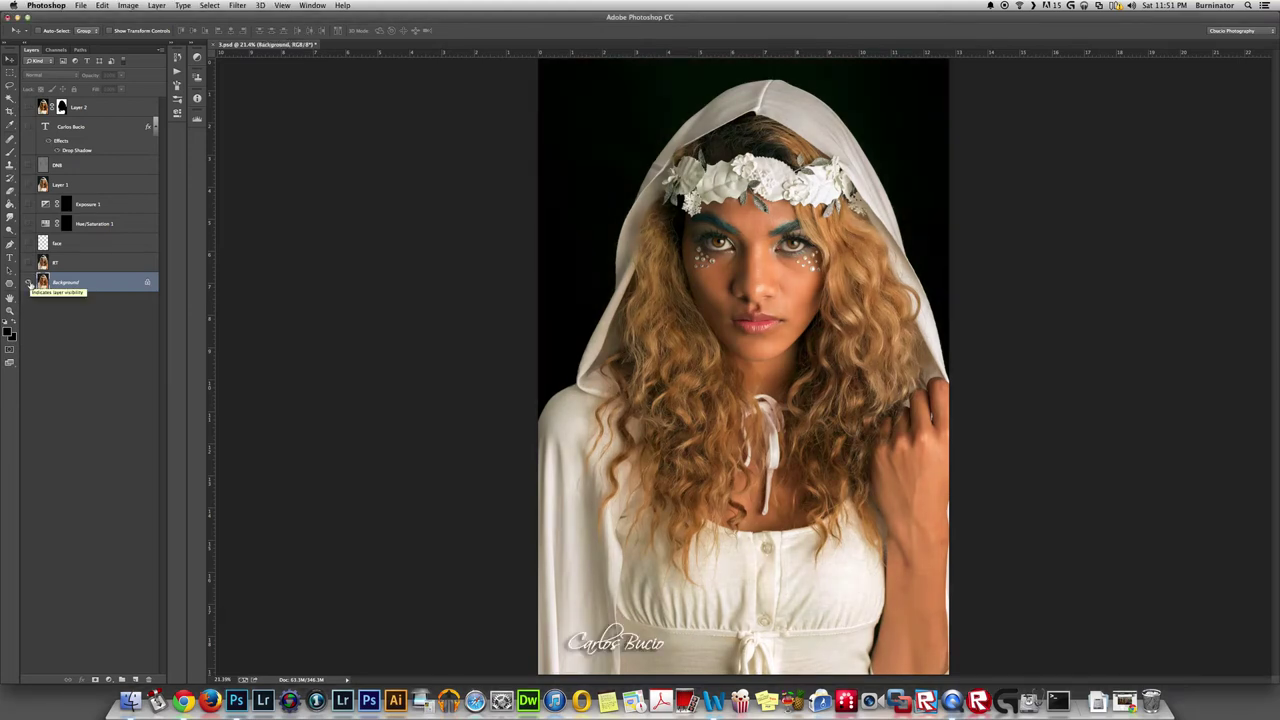
{"action": "left_click", "coordinate": [29, 283], "text": "alt"}
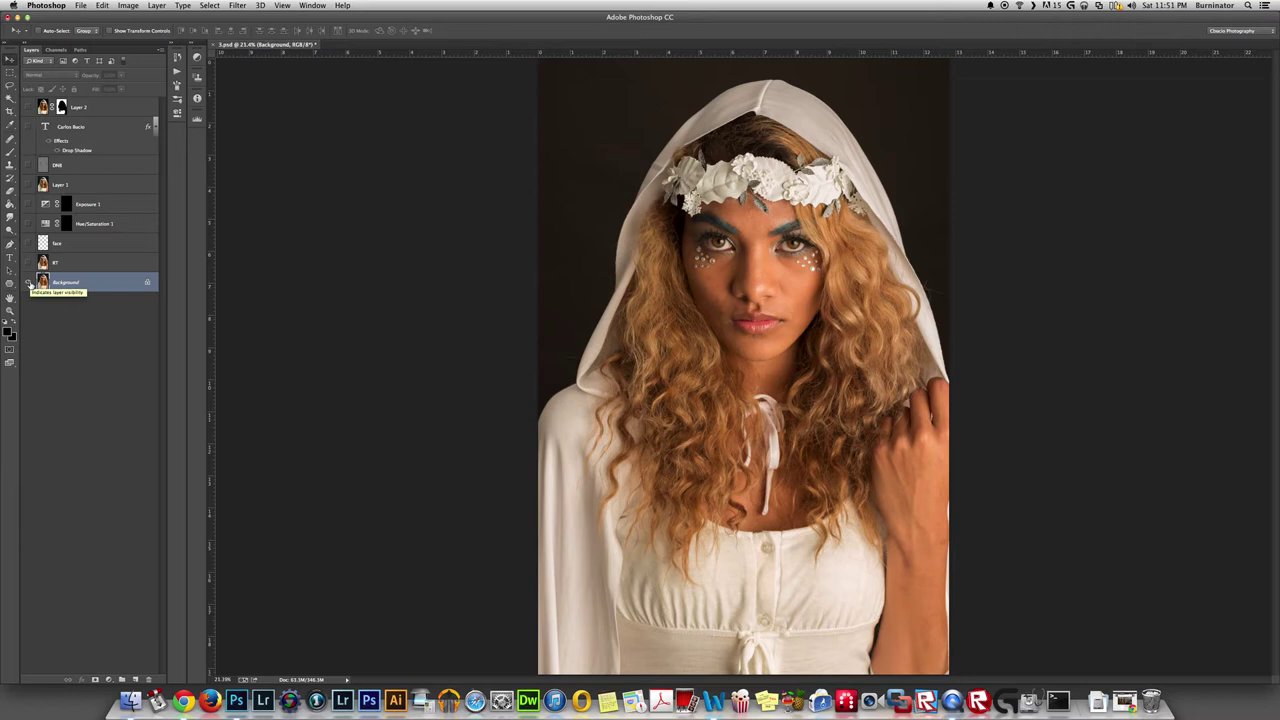
{"action": "left_click", "coordinate": [29, 283], "text": "alt"}
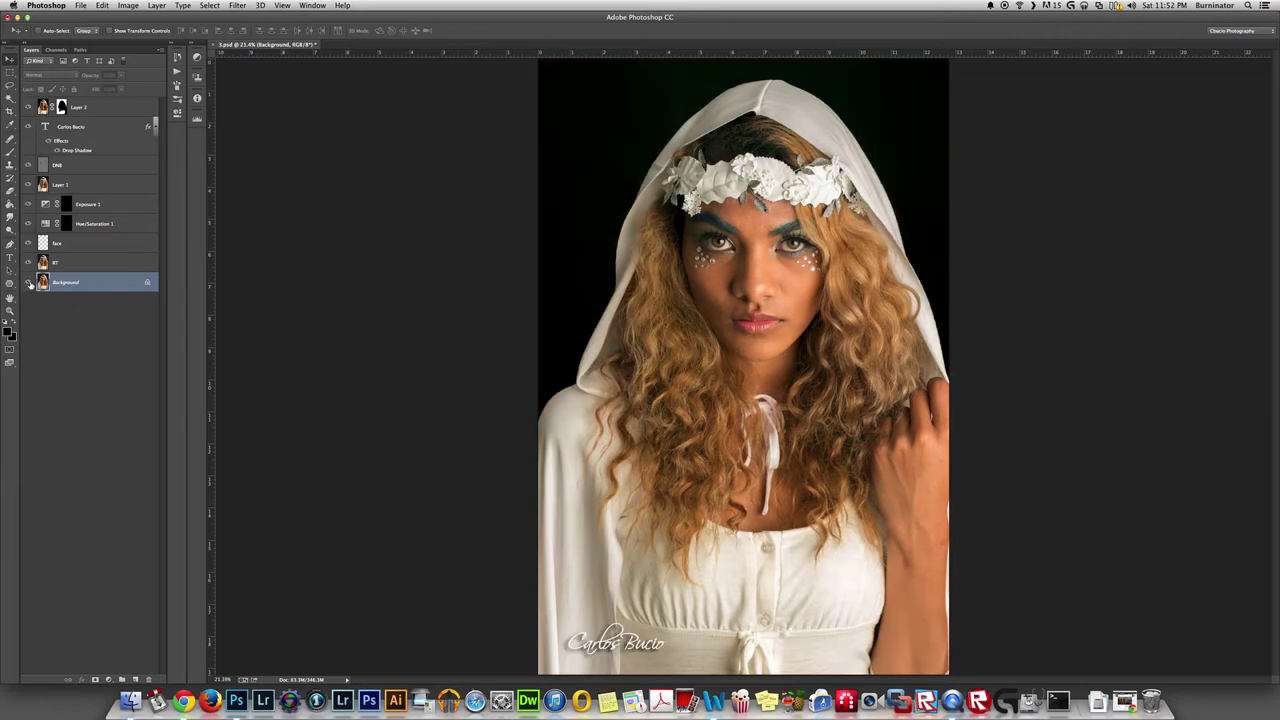
Step: Group all layers from RT up to Layer 2, hide the group, and make the Background layer active
{"action": "left_click", "coordinate": [54, 264]}
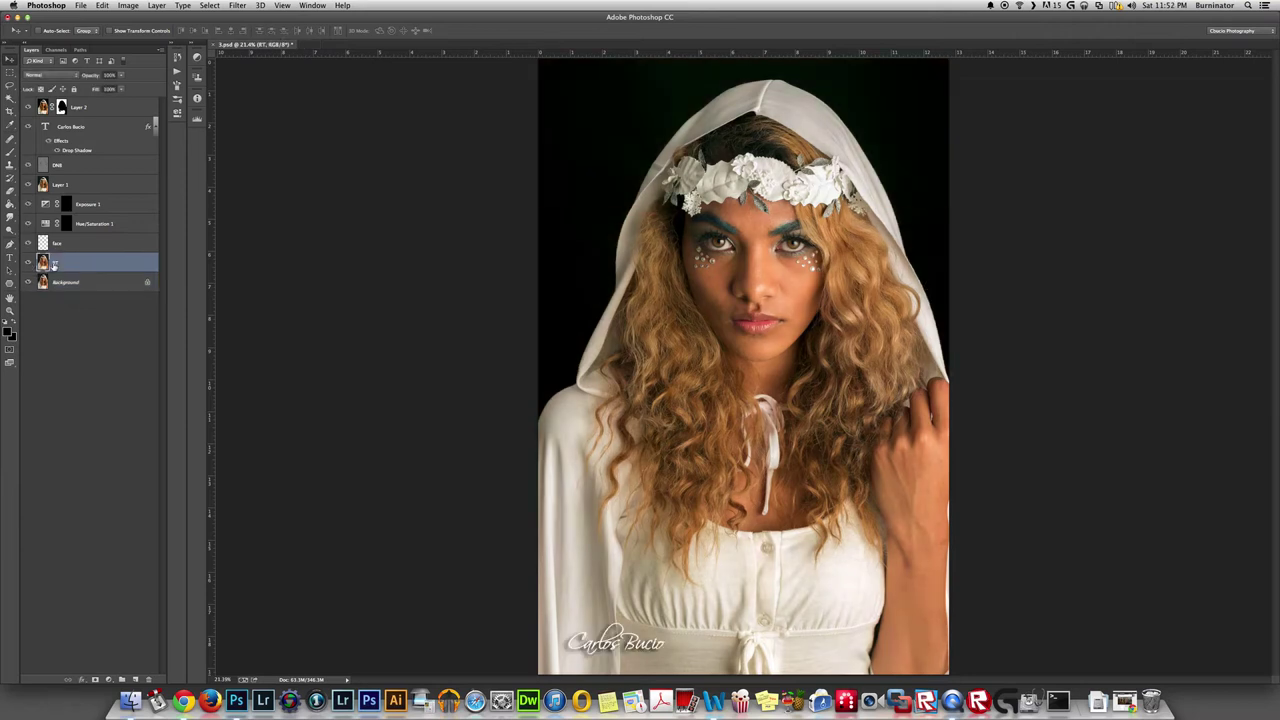
{"action": "left_click", "coordinate": [76, 108], "text": "shift"}
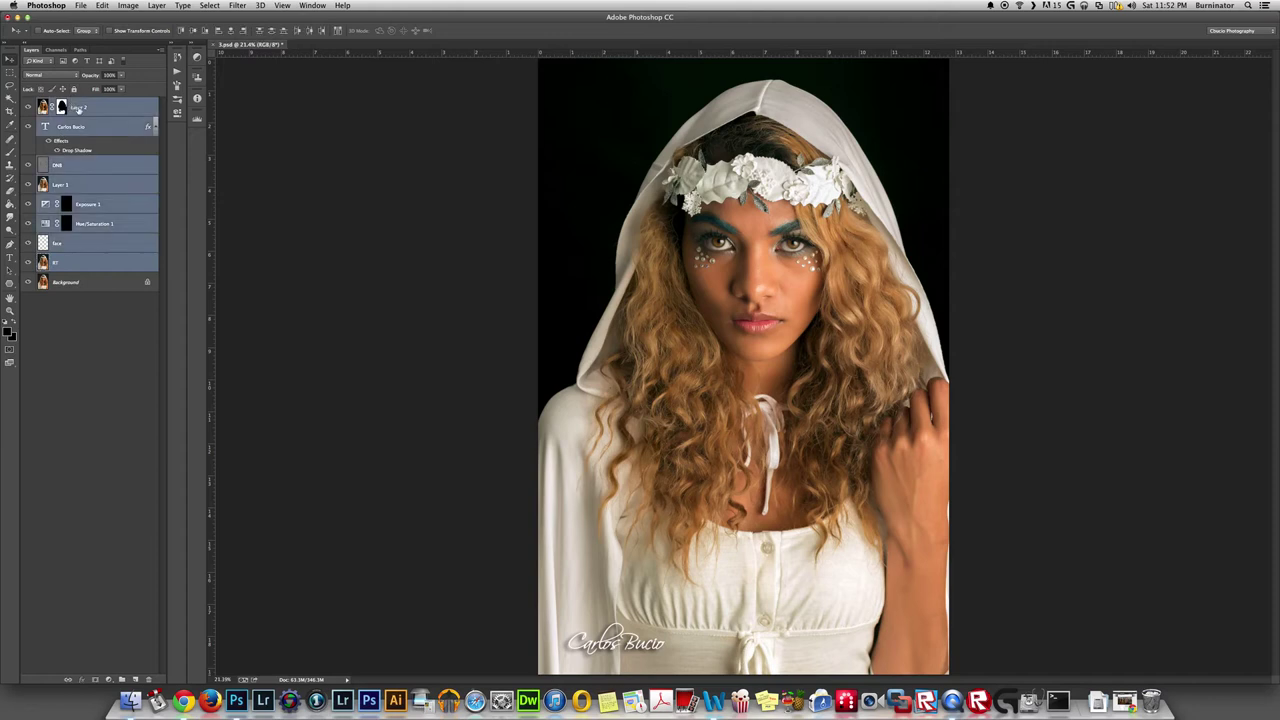
{"action": "right_click", "coordinate": [78, 108]}
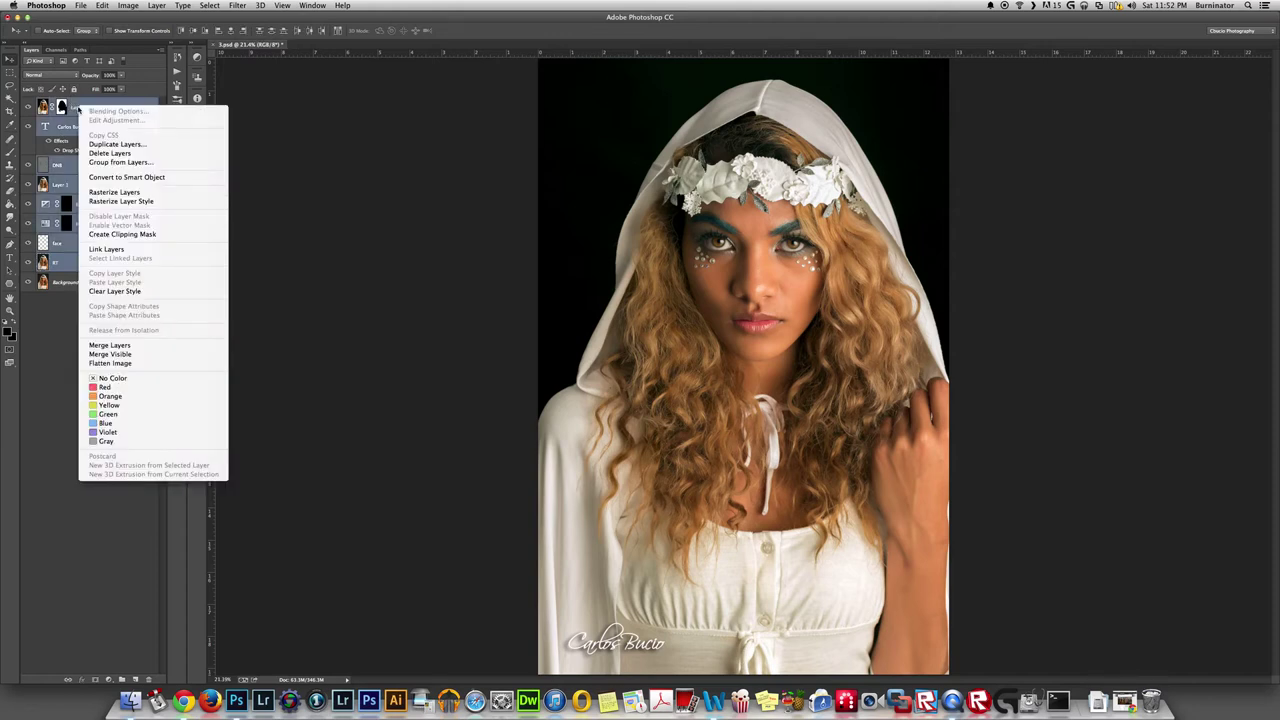
{"action": "left_click", "coordinate": [63, 319]}
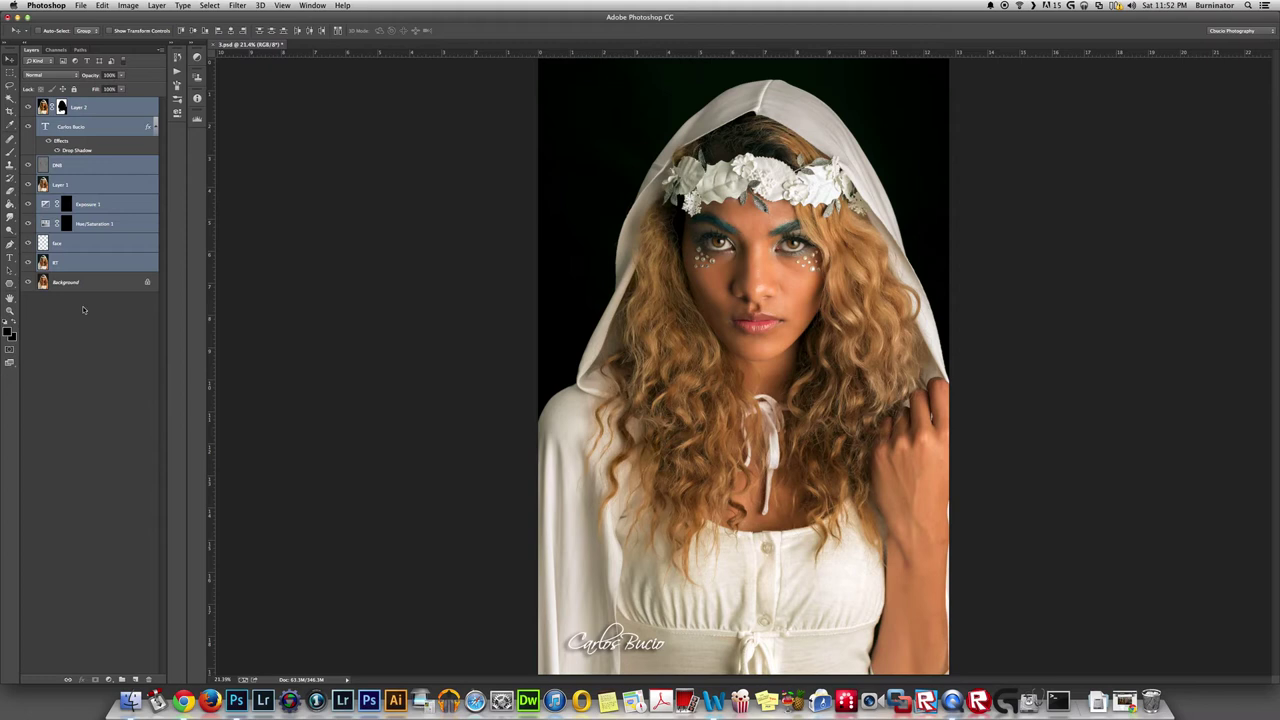
{"action": "key", "text": "super+g"}
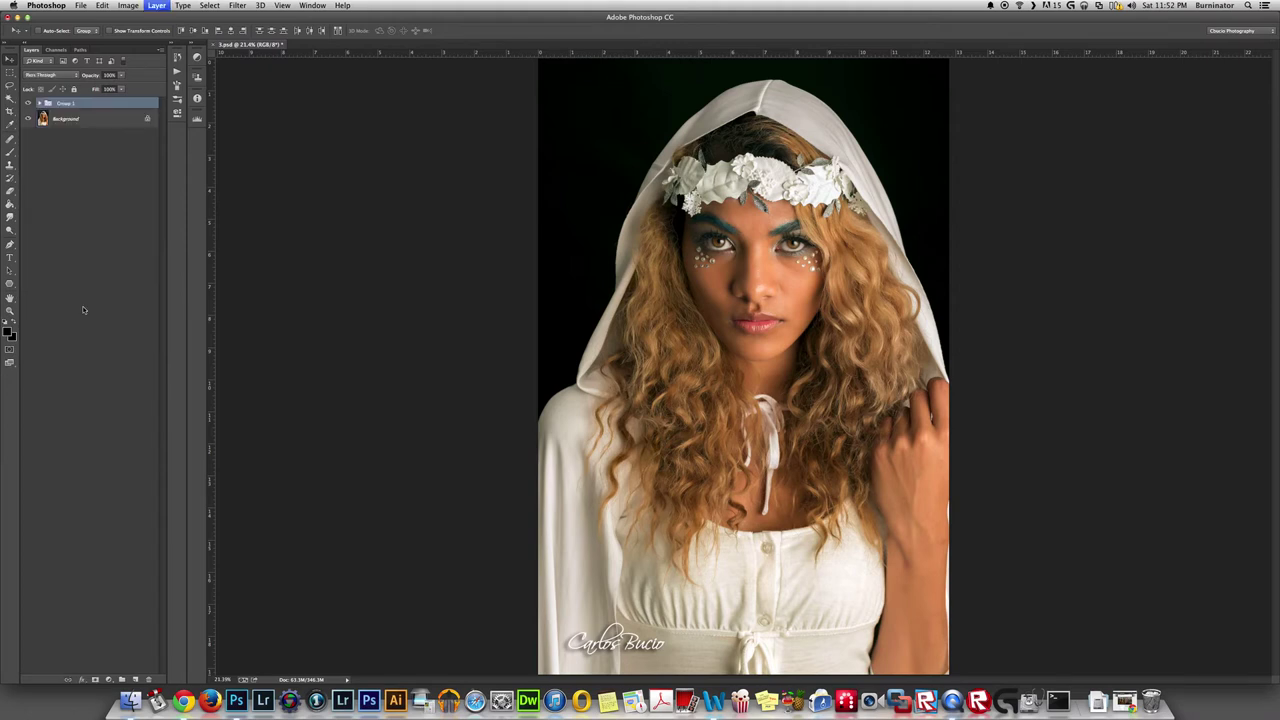
{"action": "left_click", "coordinate": [28, 103]}
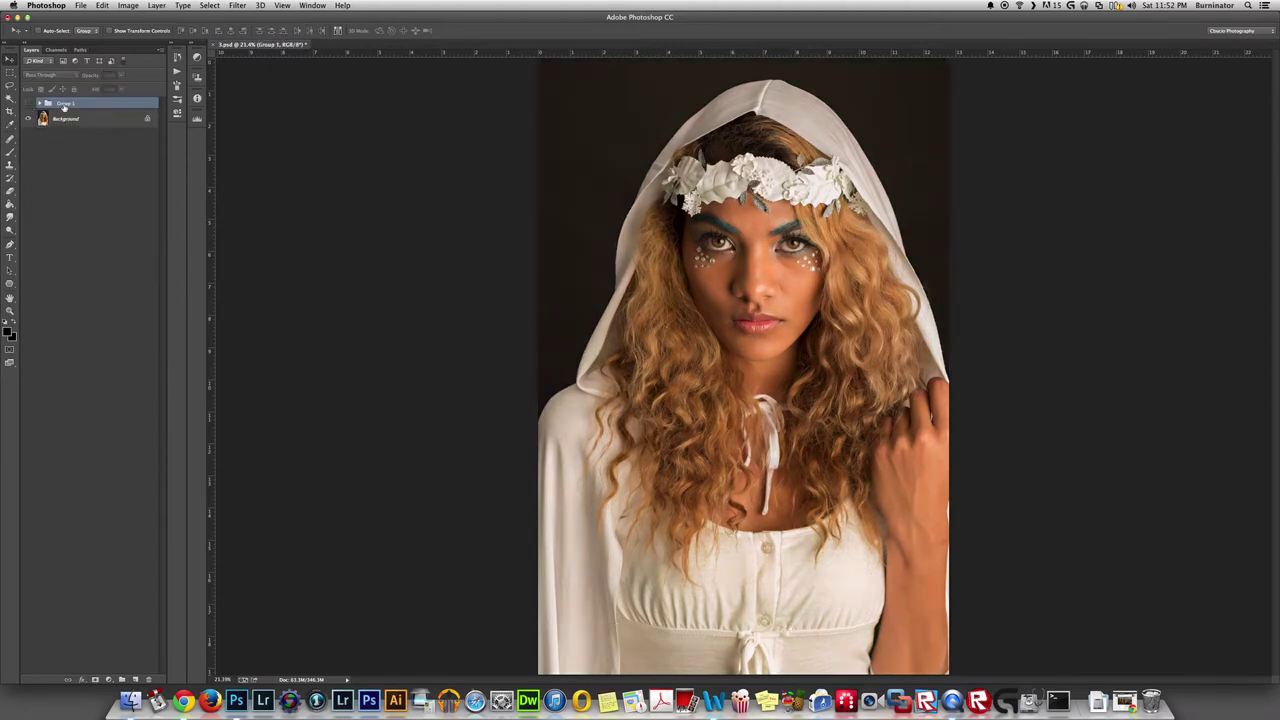
{"action": "left_click", "coordinate": [116, 120]}
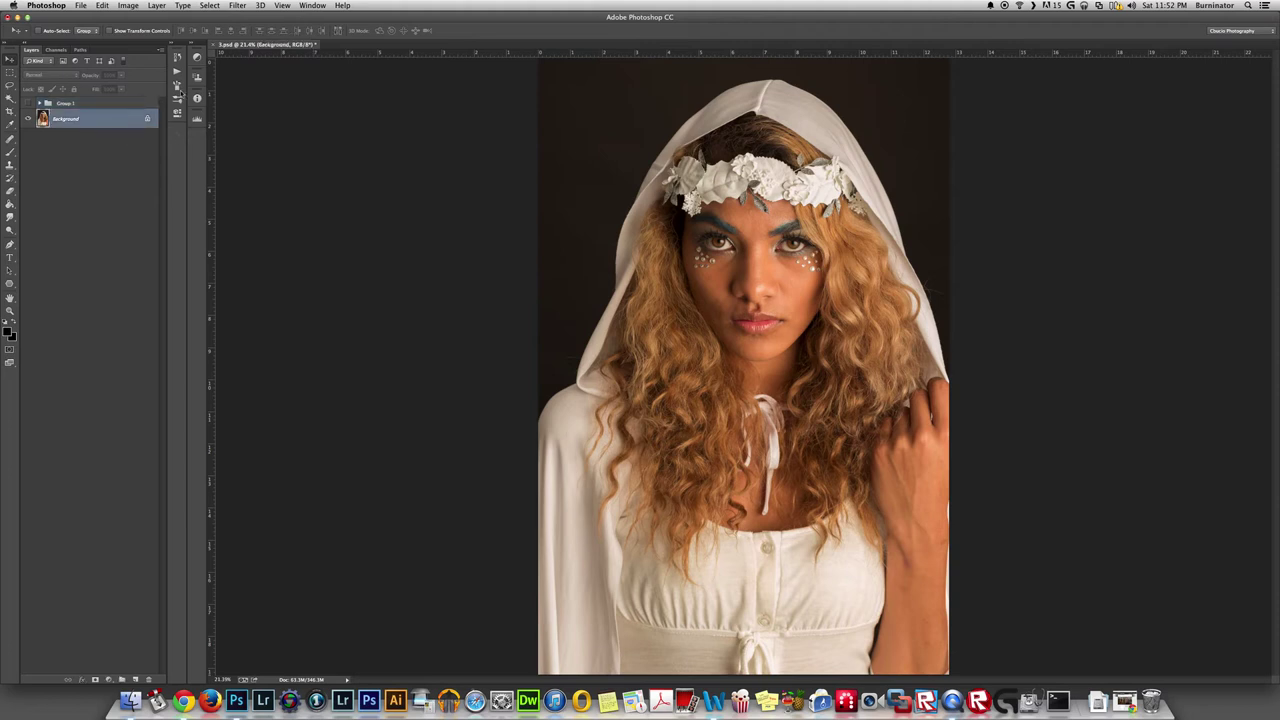
Step: Examine the recorded steps of the 8bit and sharpen action, including its Unsharp Mask, Convert Mode and layer duplication settings
{"action": "left_click", "coordinate": [177, 73]}
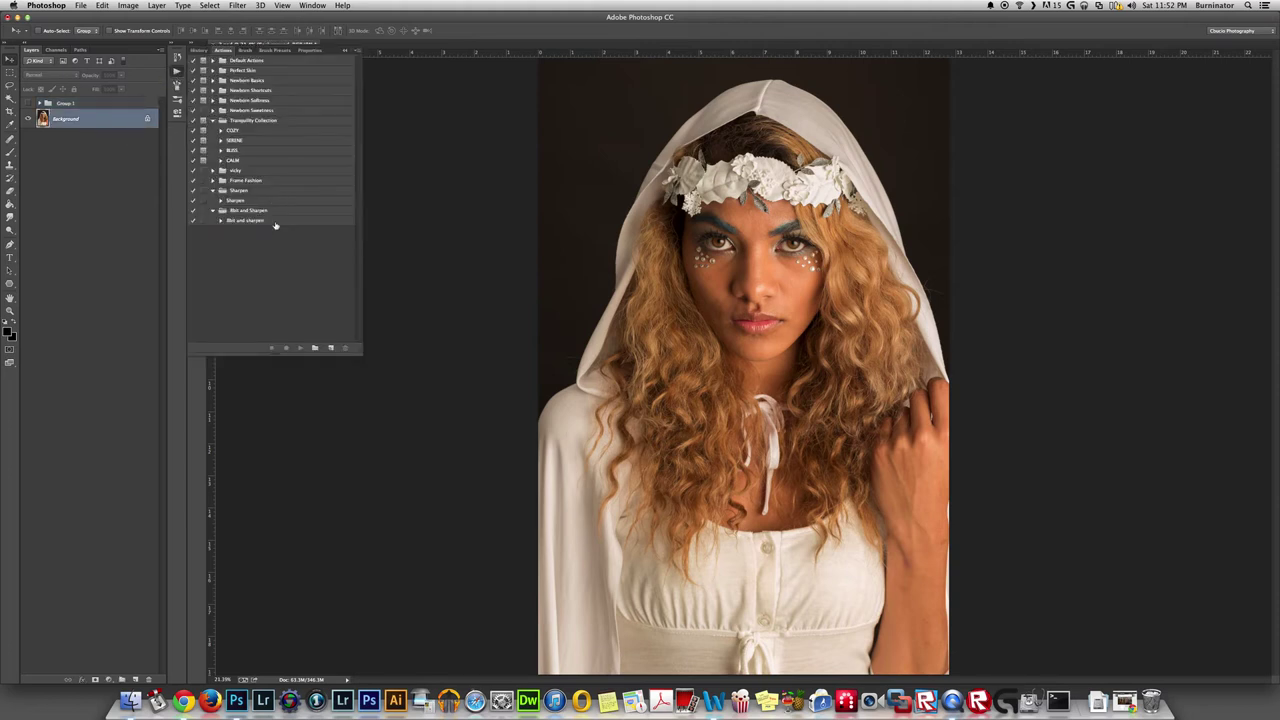
{"action": "left_click", "coordinate": [245, 221]}
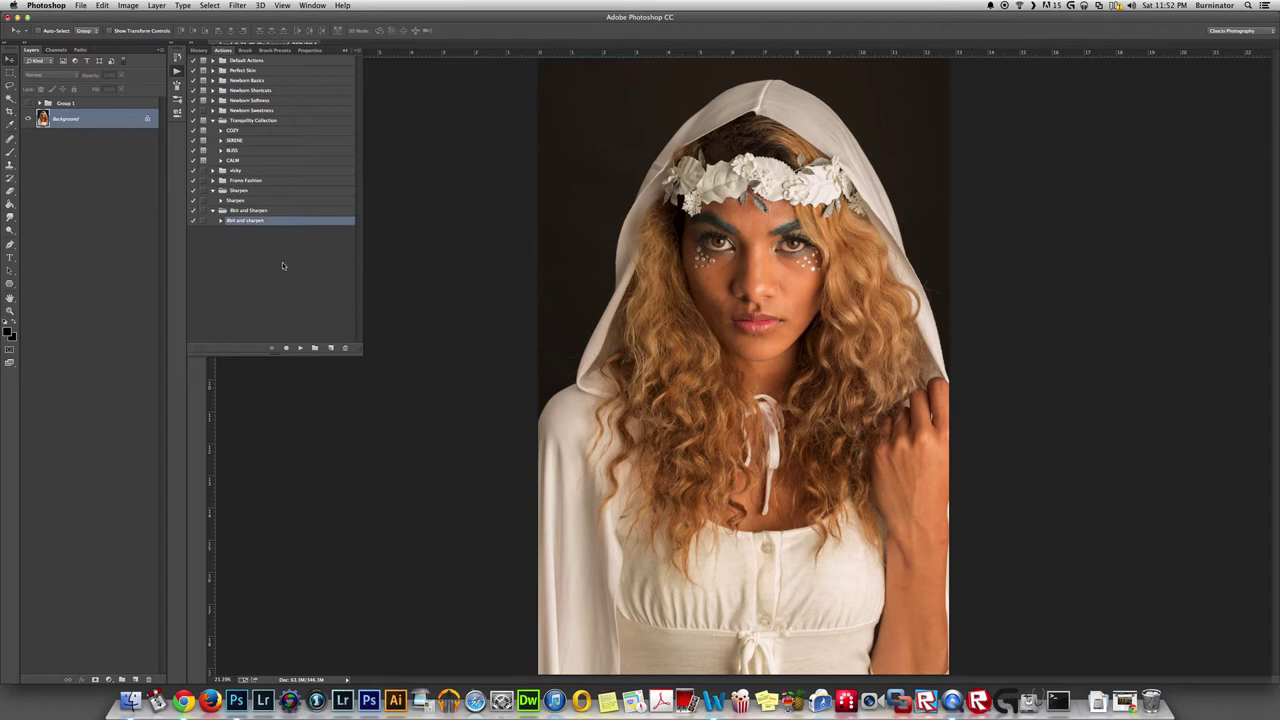
{"action": "left_click", "coordinate": [221, 221]}
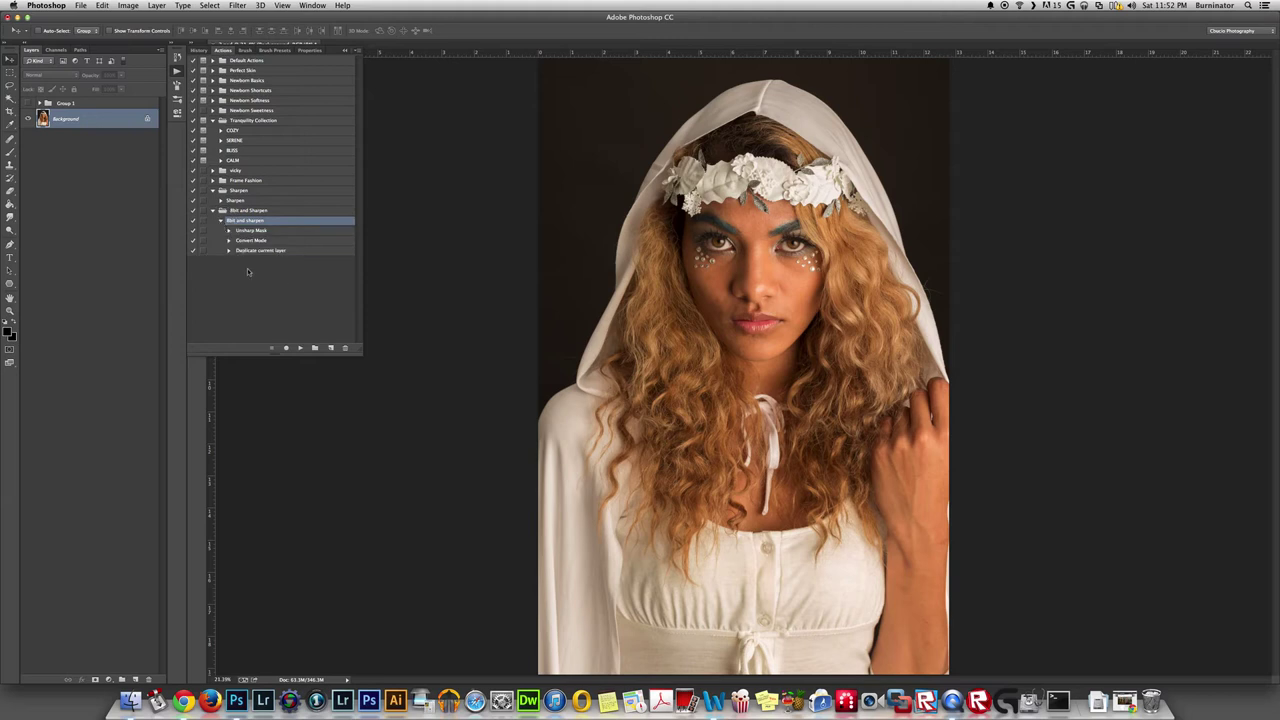
{"action": "left_click", "coordinate": [228, 231]}
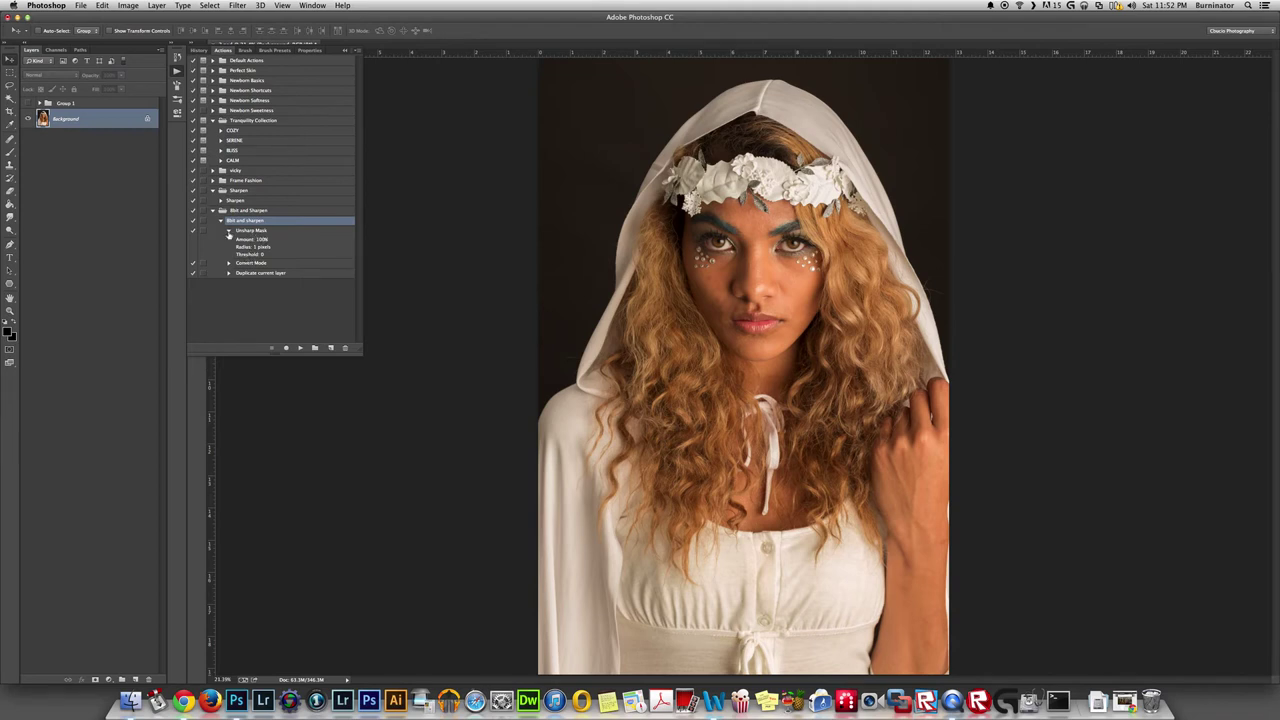
{"action": "left_click", "coordinate": [229, 232]}
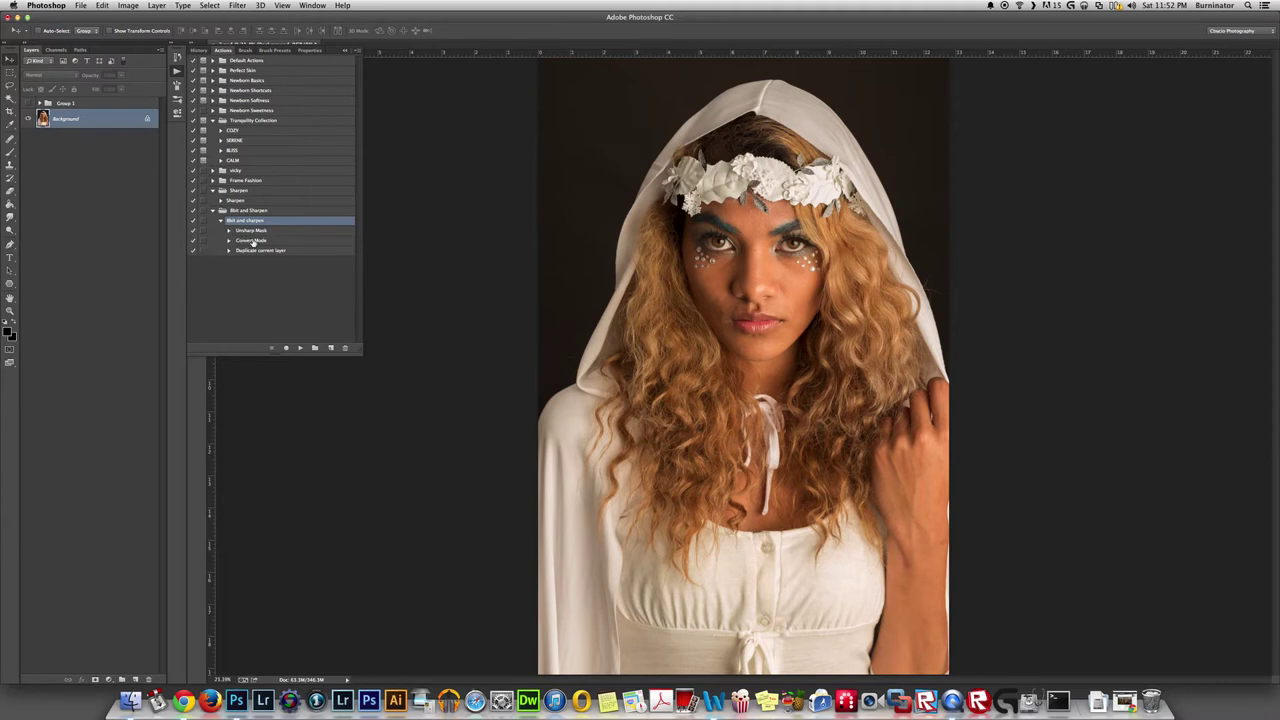
{"action": "left_click", "coordinate": [228, 241]}
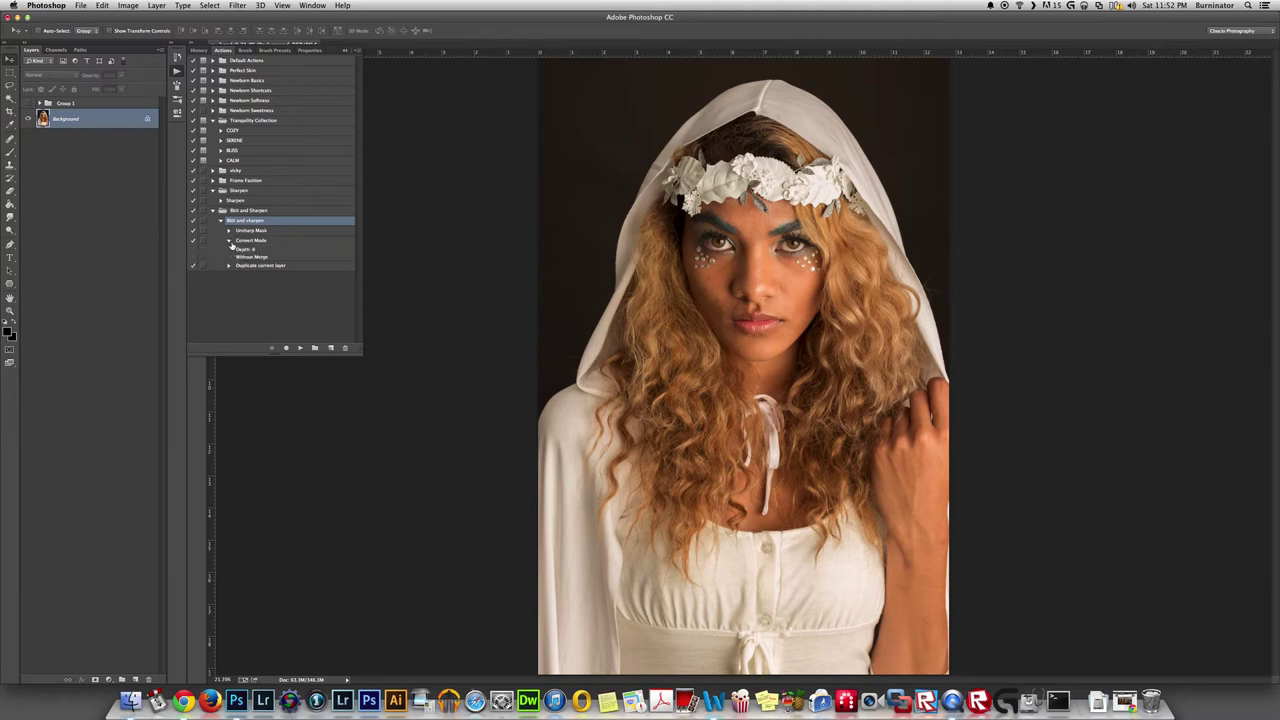
{"action": "left_click", "coordinate": [228, 241]}
{"action": "left_click", "coordinate": [228, 250]}
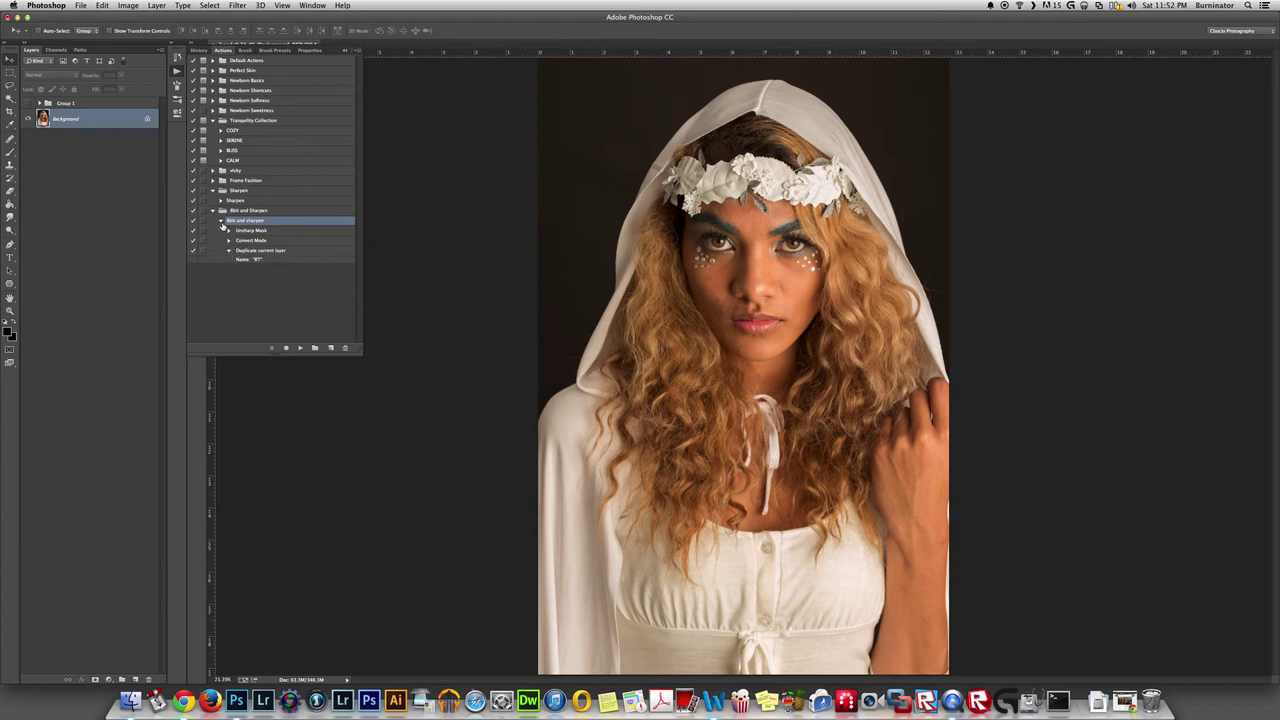
{"action": "left_click", "coordinate": [221, 221]}
Step: Run the 8bit and sharpen action on the Background layer
{"action": "left_click", "coordinate": [300, 348]}
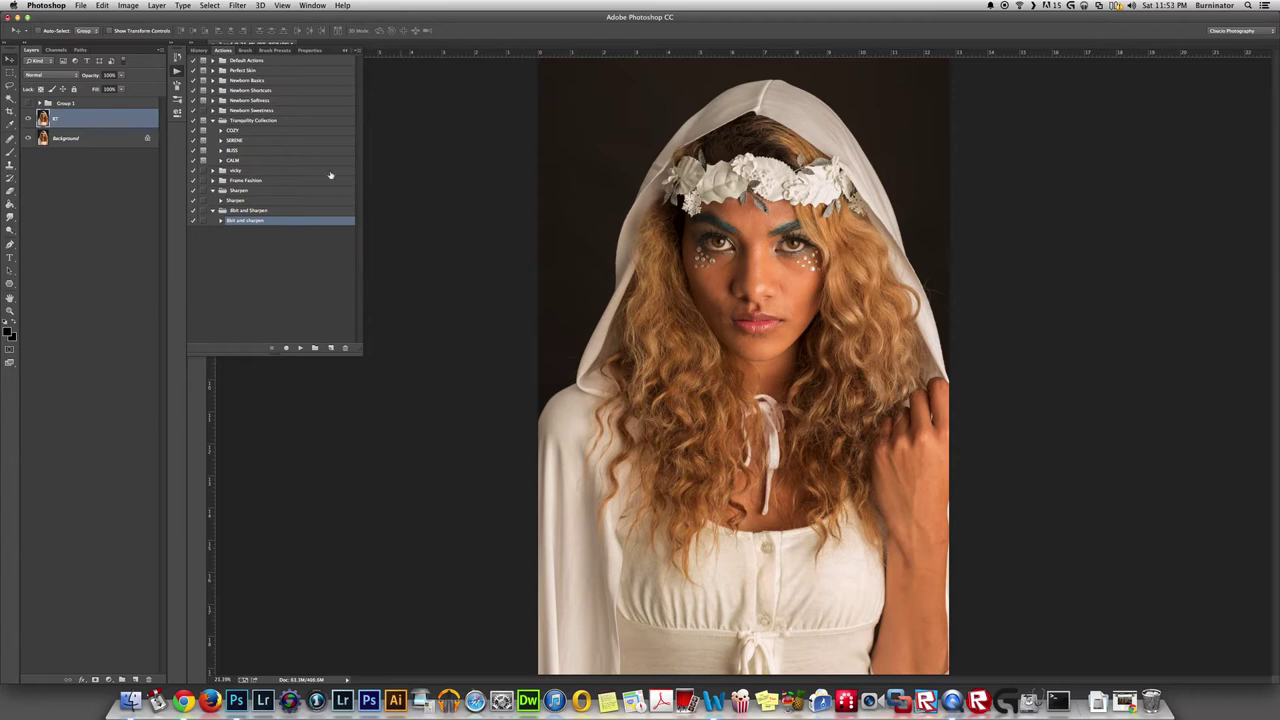
{"action": "left_click", "coordinate": [177, 73]}
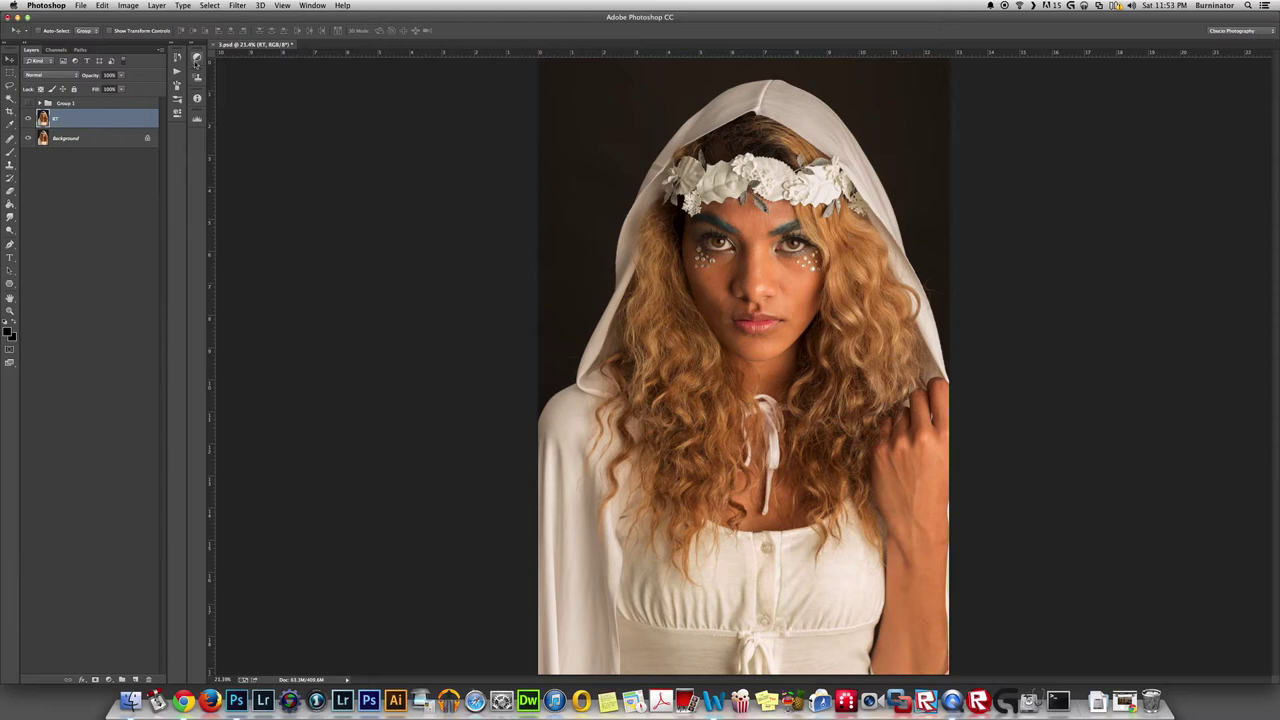
Step: Add a Curves adjustment layer above the RT layer and switch its curve to the Blue channel
{"action": "left_click", "coordinate": [197, 58]}
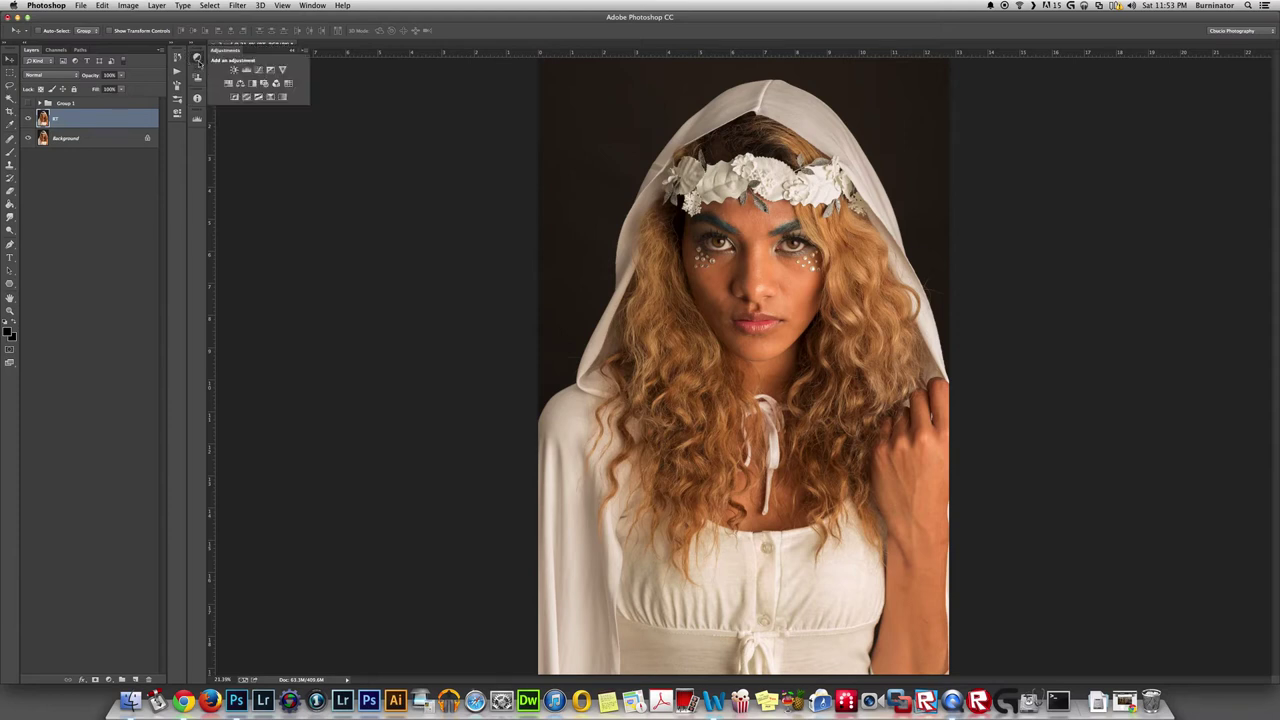
{"action": "left_click", "coordinate": [258, 71]}
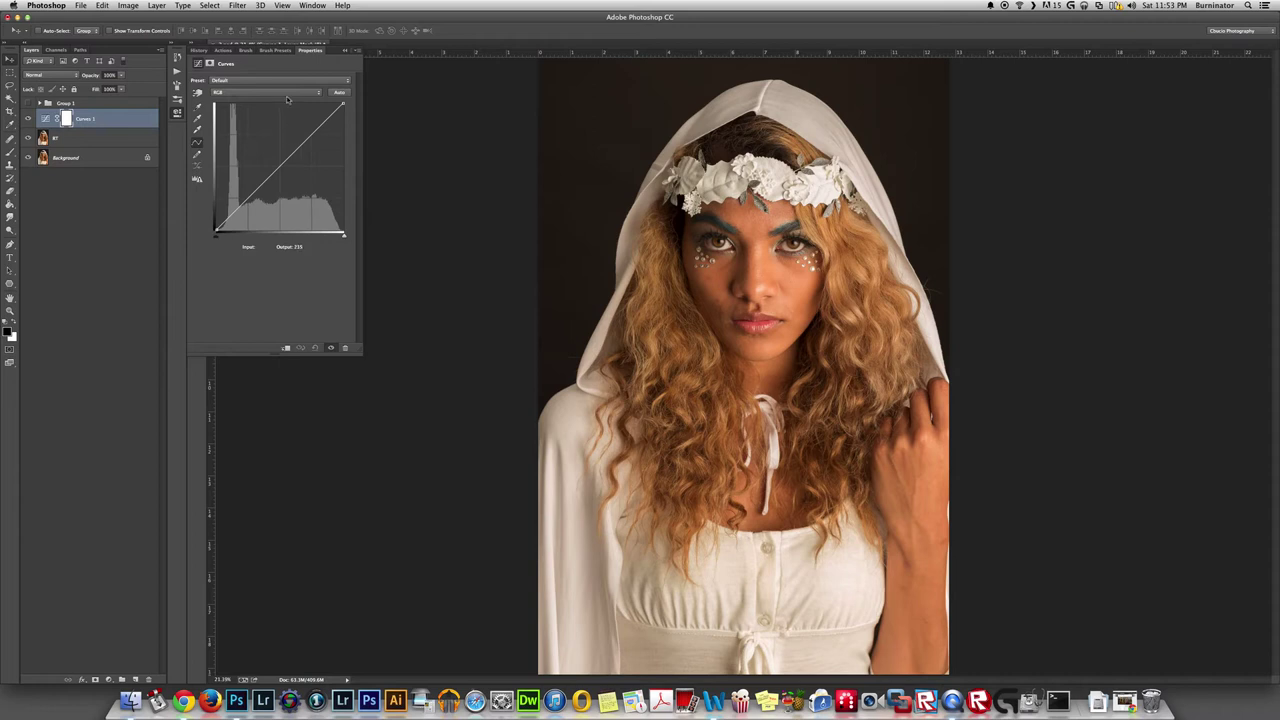
{"action": "left_click", "coordinate": [287, 95]}
{"action": "left_click", "coordinate": [285, 122]}
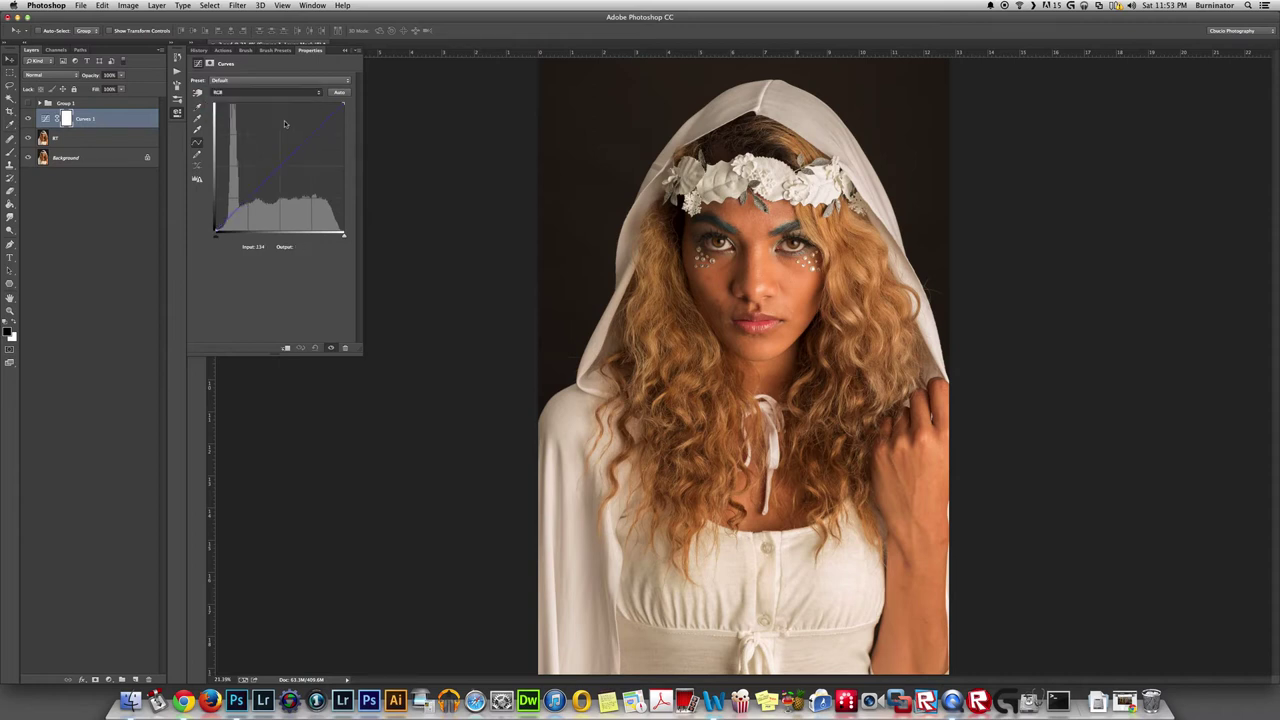
{"action": "left_click_drag", "start_coordinate": [342, 235], "coordinate": [343, 240]}
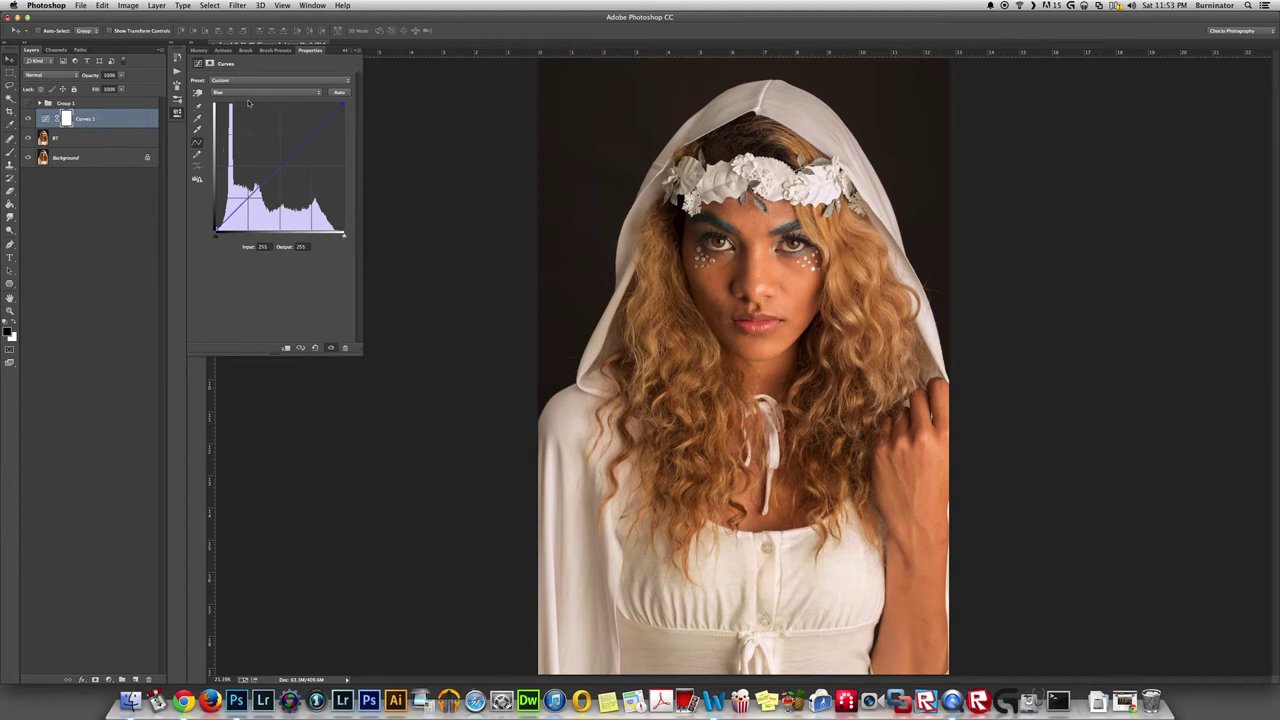
{"action": "left_click_drag", "start_coordinate": [343, 236], "coordinate": [344, 236]}
{"action": "left_click", "coordinate": [357, 51]}
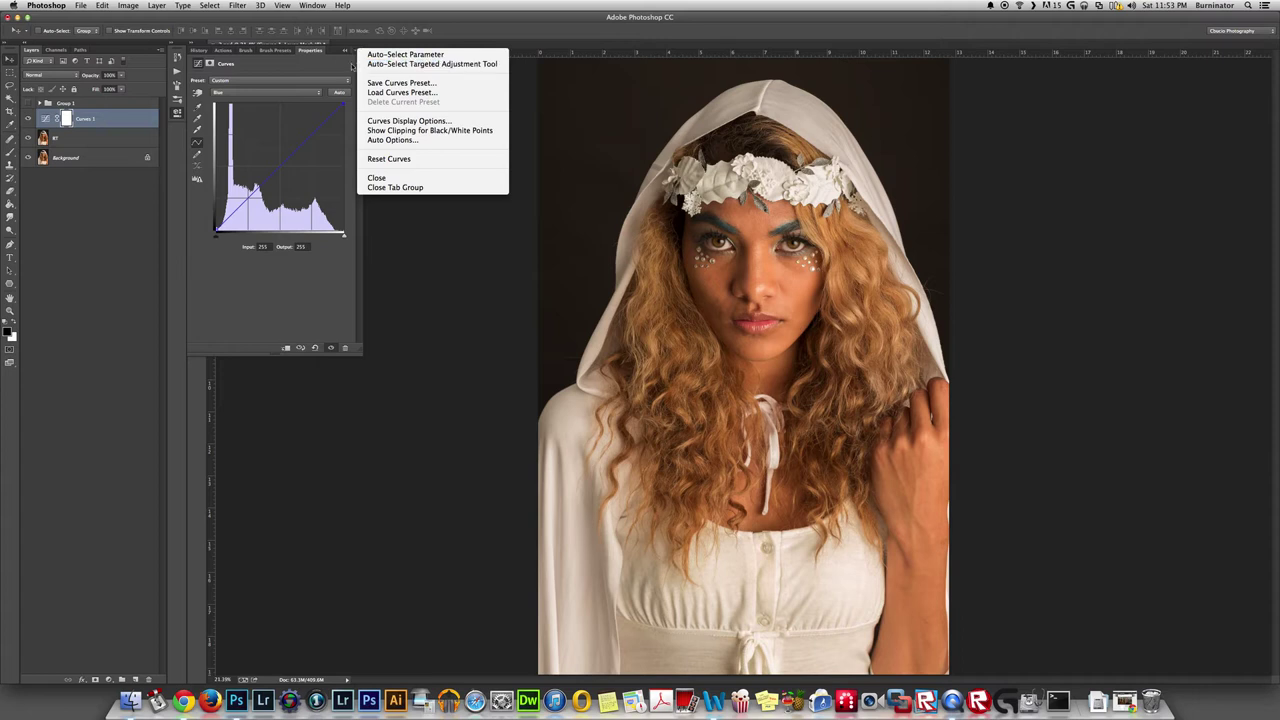
{"action": "left_click", "coordinate": [357, 64]}
{"action": "left_click", "coordinate": [358, 52]}
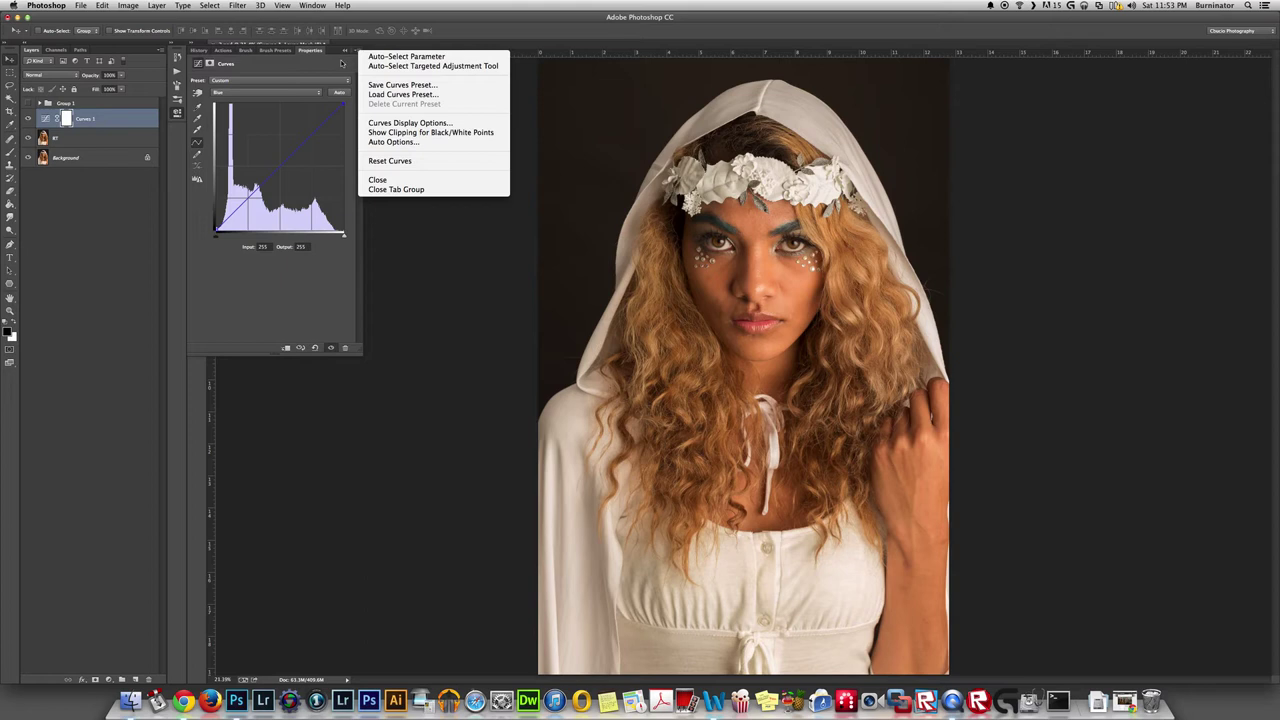
{"action": "left_click", "coordinate": [339, 63]}
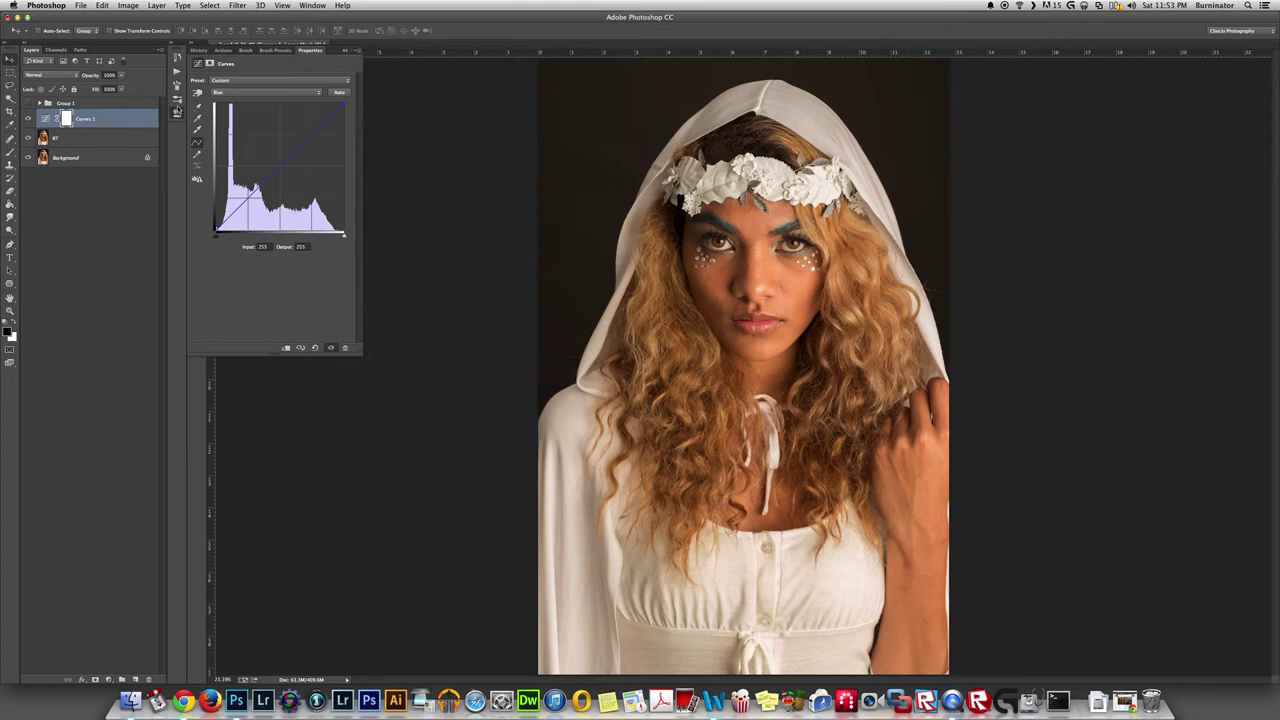
{"action": "left_click", "coordinate": [179, 116]}
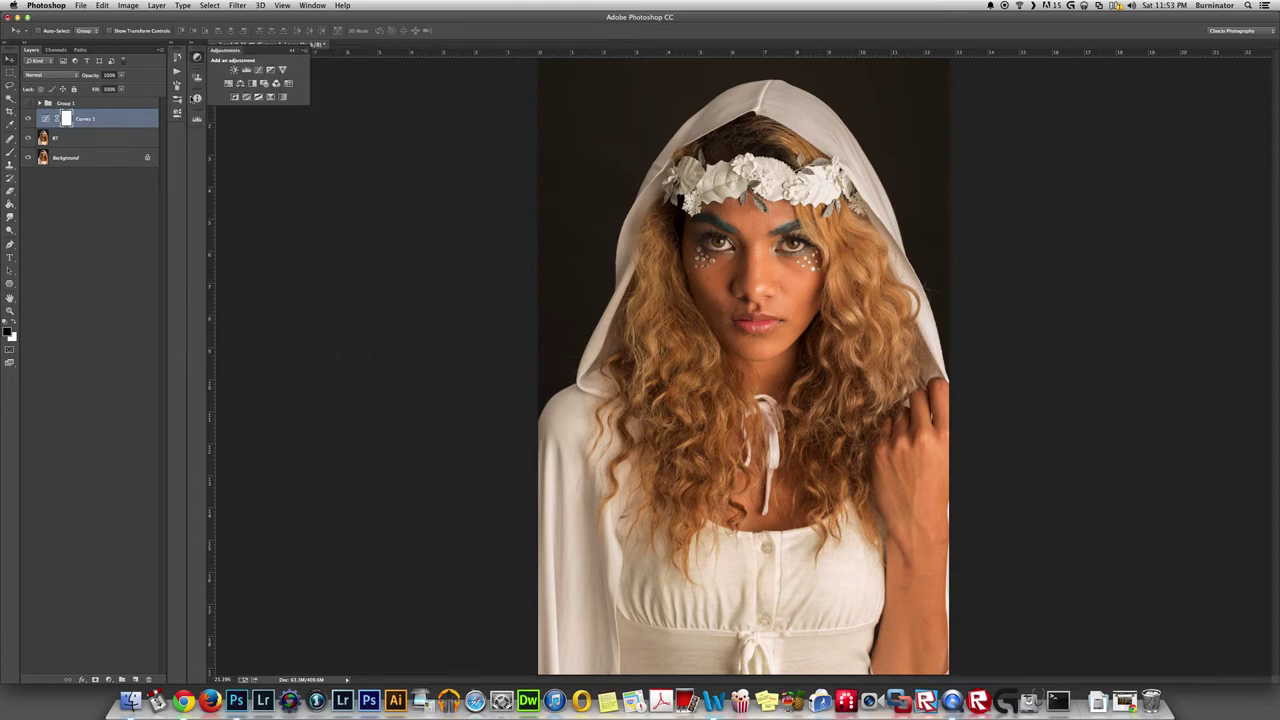
{"action": "left_click", "coordinate": [197, 59]}
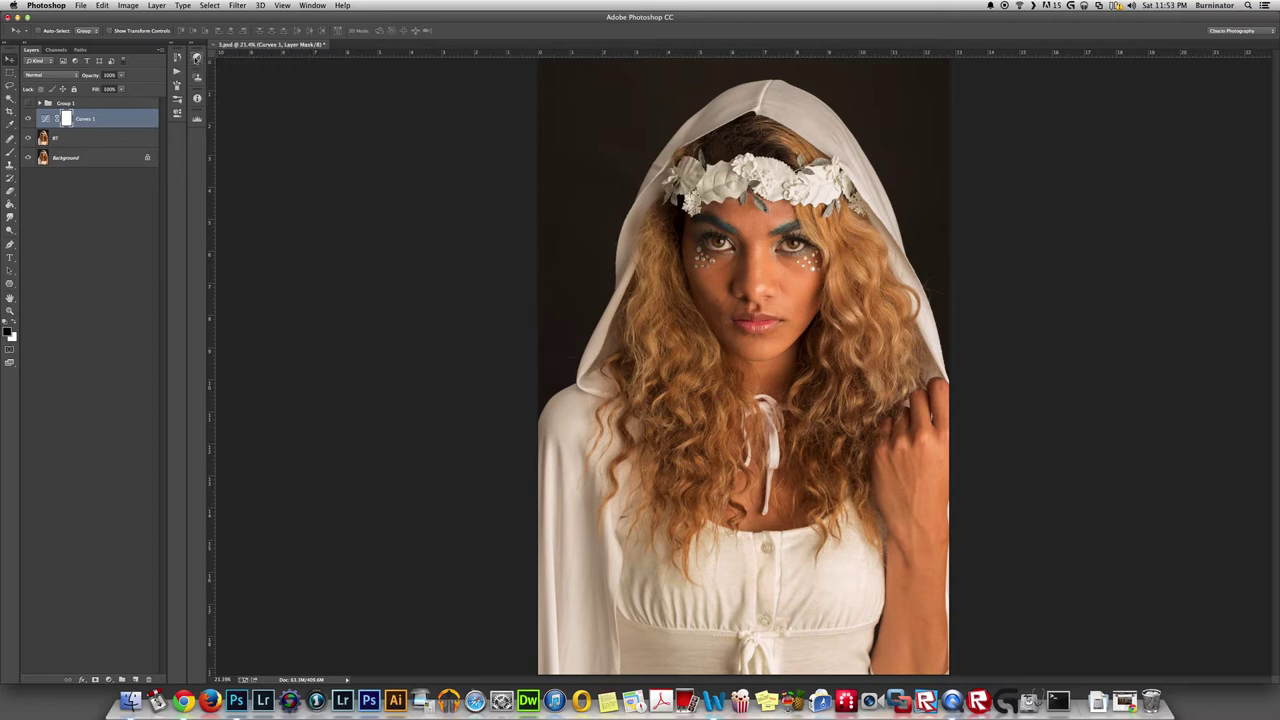
{"action": "left_click", "coordinate": [176, 113]}
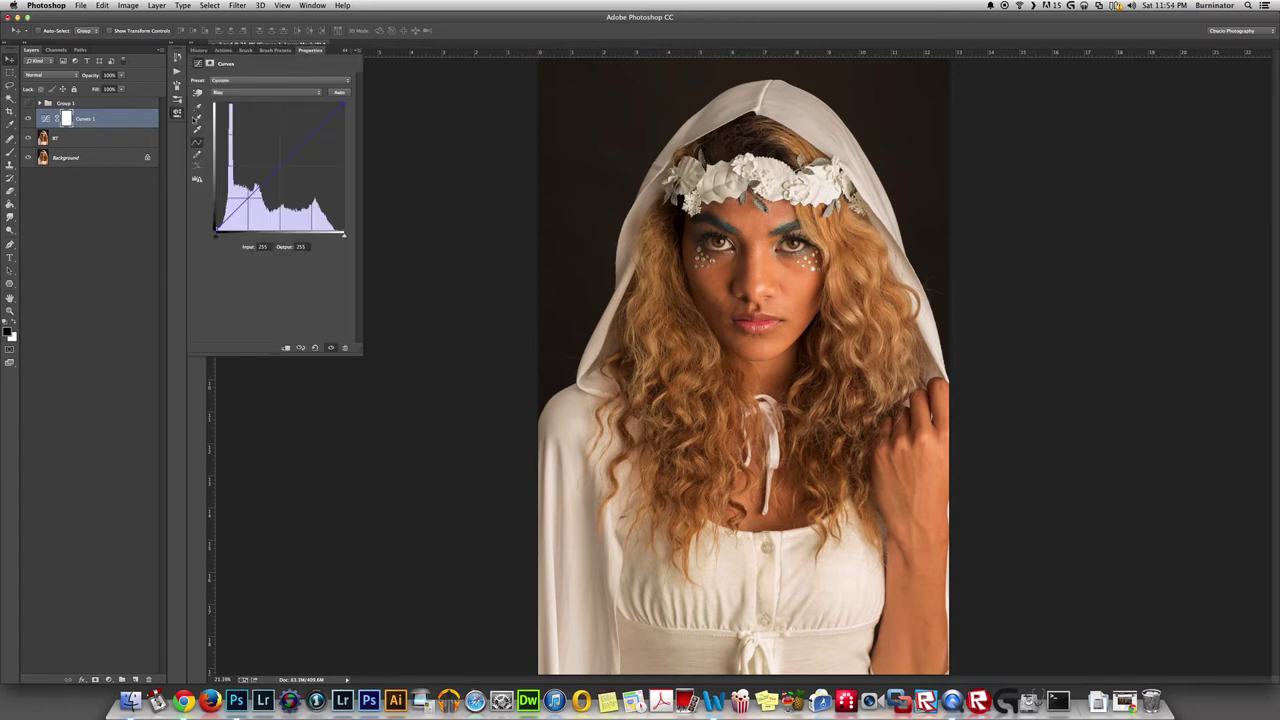
{"action": "left_click", "coordinate": [178, 116]}
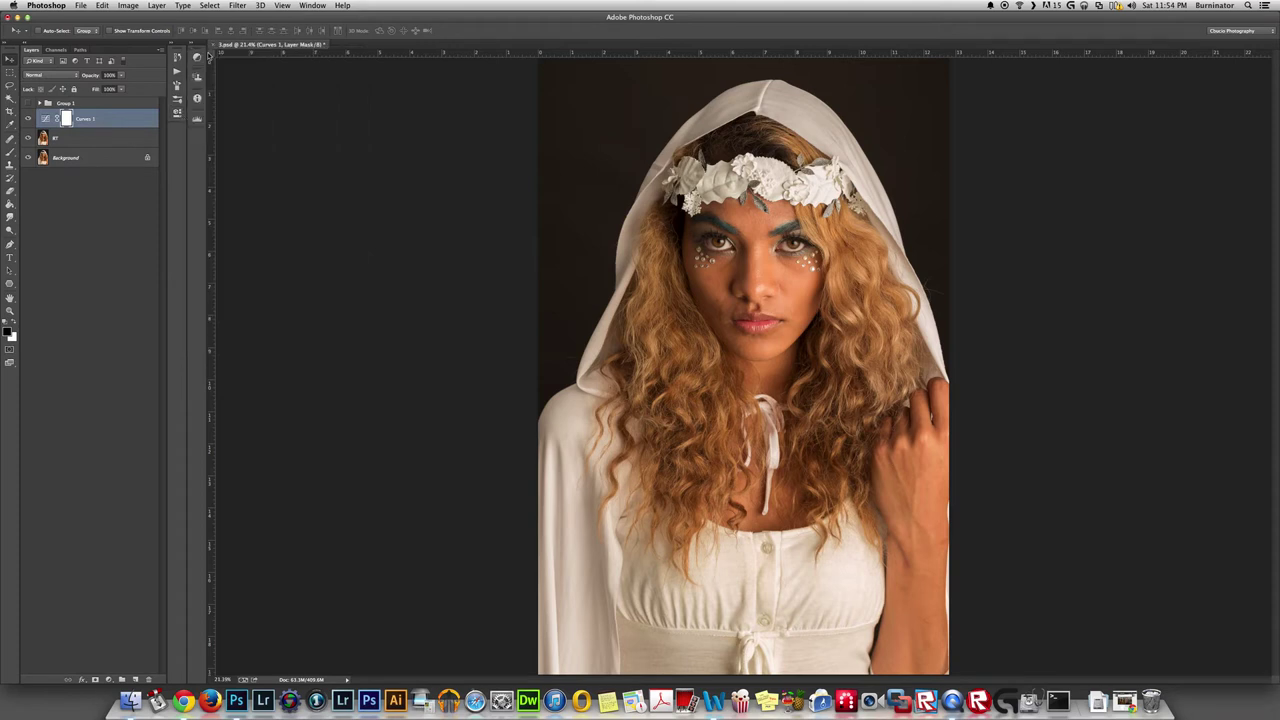
Step: Display the per-channel histograms and lower the white point input of the Blue curve to 239
{"action": "left_click", "coordinate": [196, 46]}
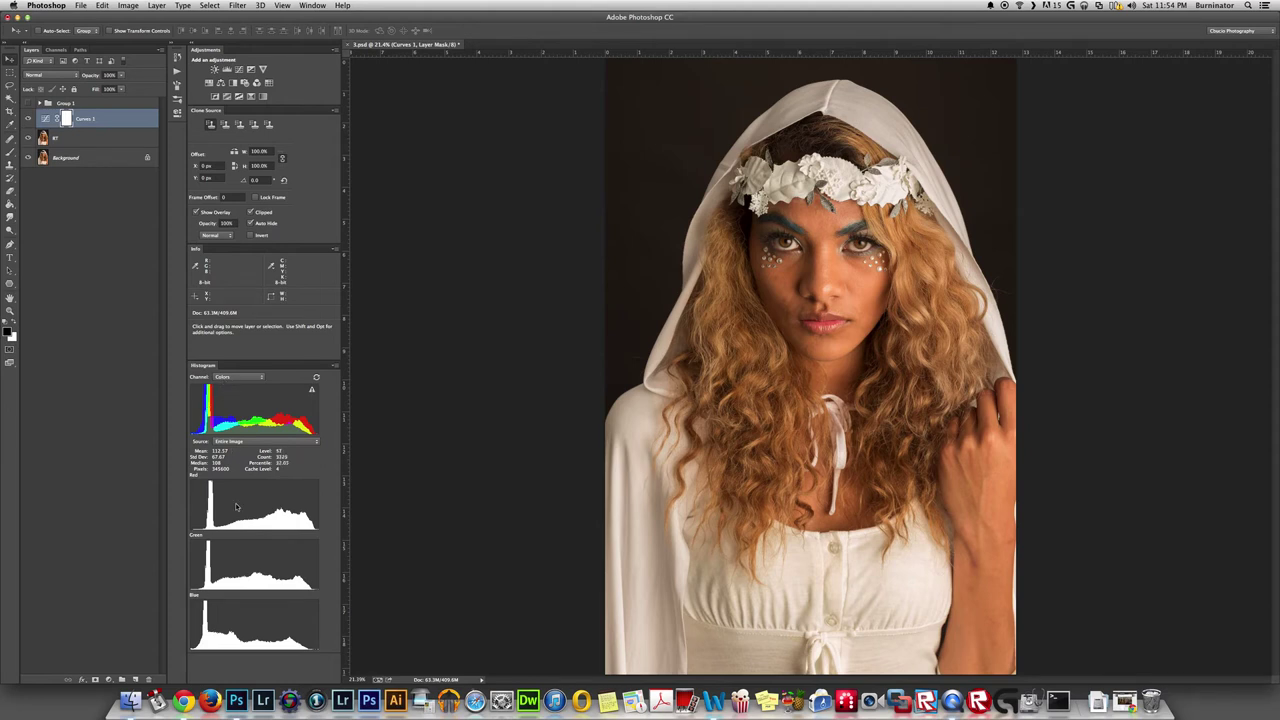
{"action": "left_click", "coordinate": [178, 113]}
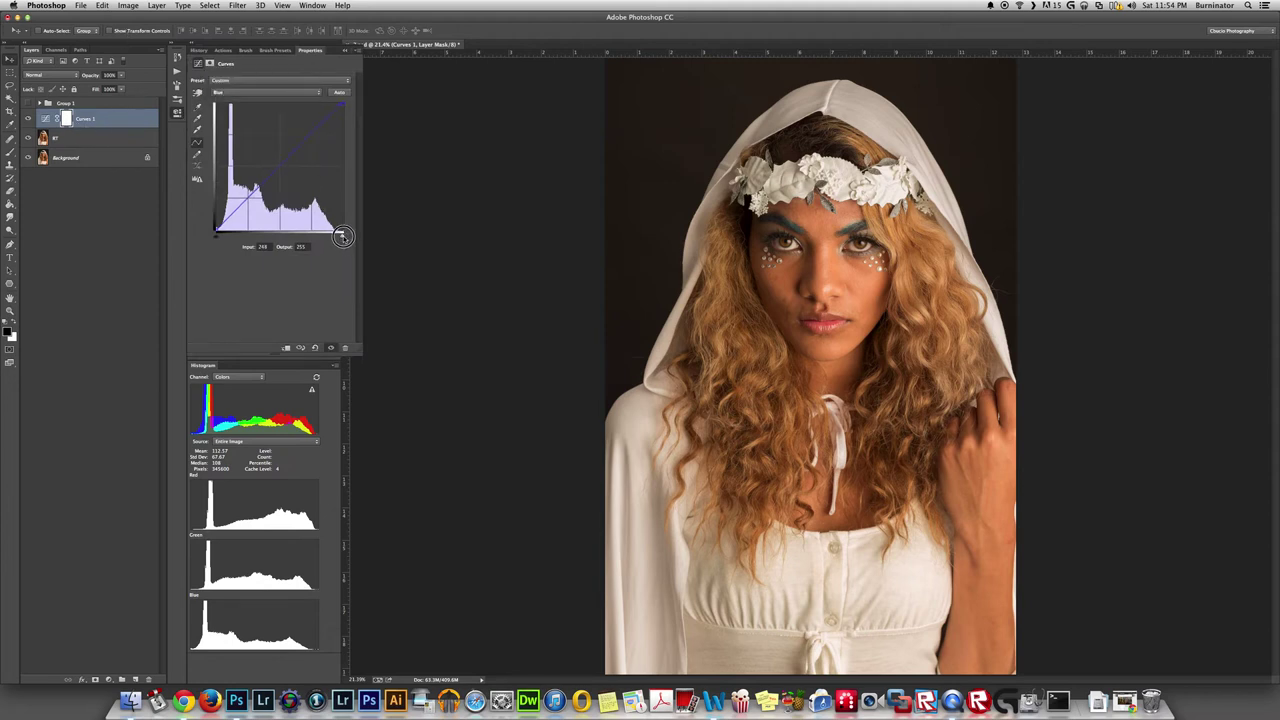
{"action": "left_click_drag", "start_coordinate": [344, 237], "coordinate": [339, 243]}
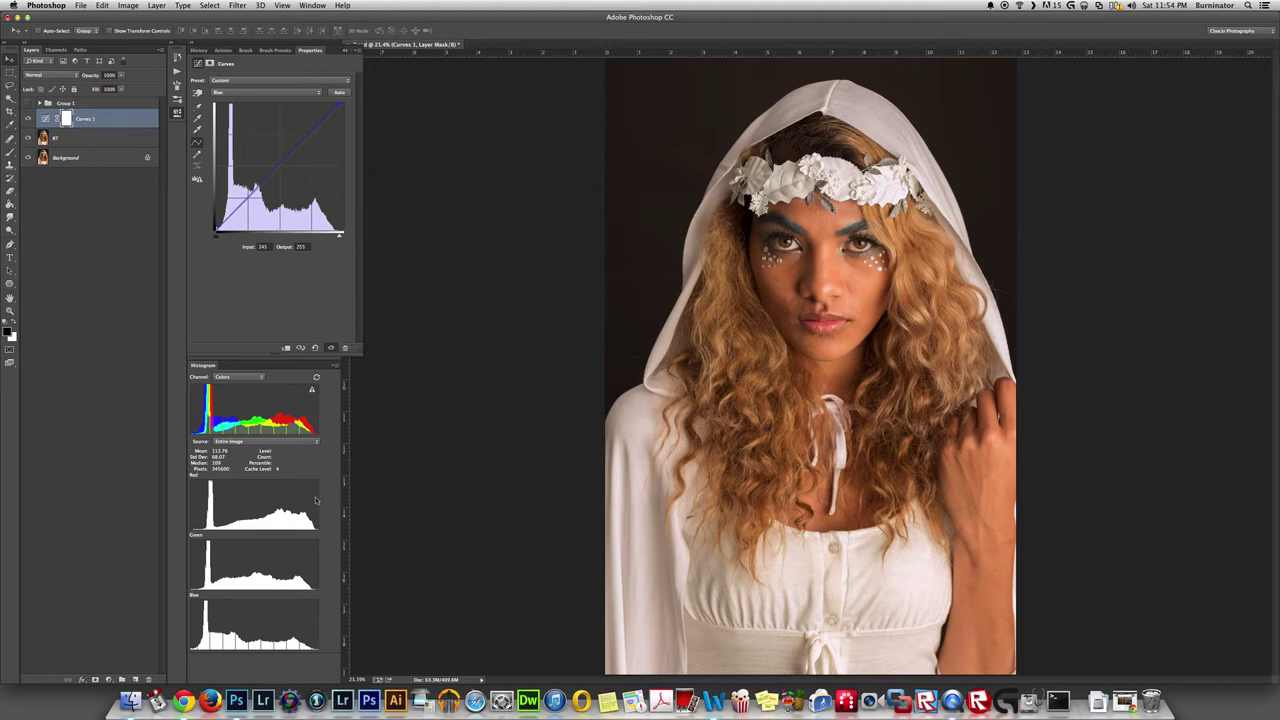
{"action": "left_click_drag", "start_coordinate": [341, 234], "coordinate": [336, 239]}
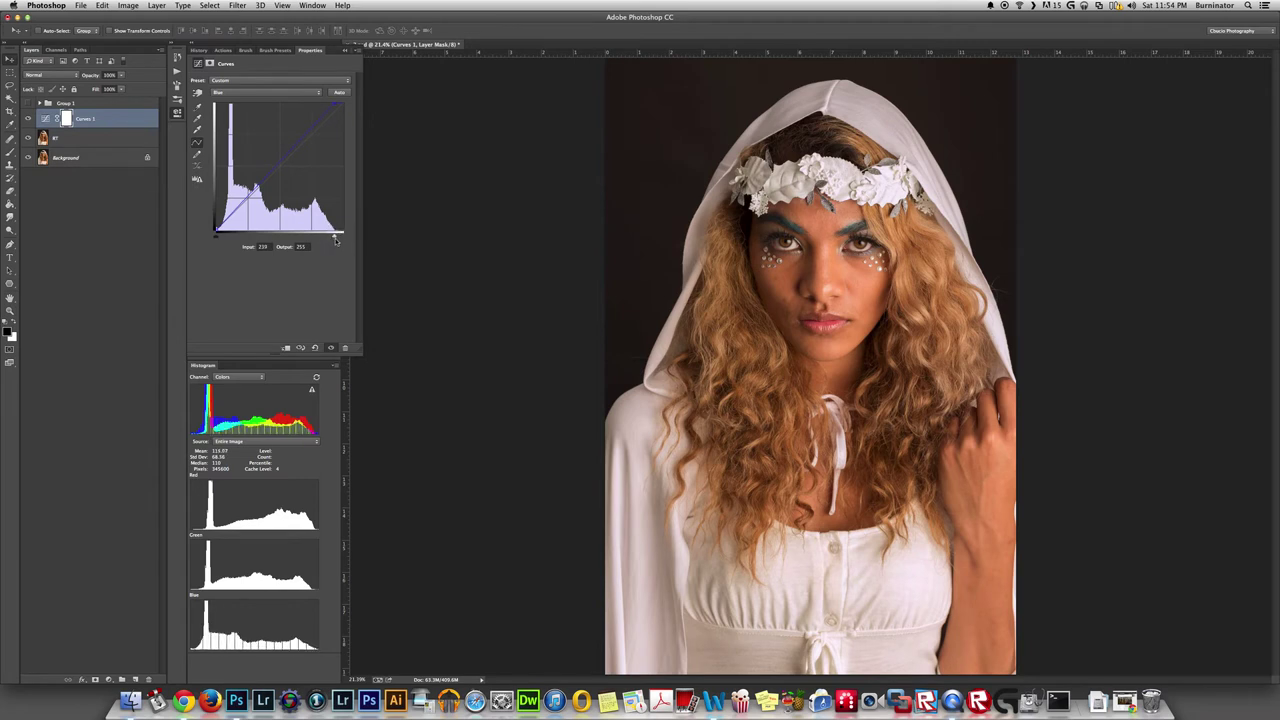
Step: Fine-tune the Blue curve, bringing its white point input to about 235 and leaving its black point input at 0
{"action": "left_click", "coordinate": [334, 237]}
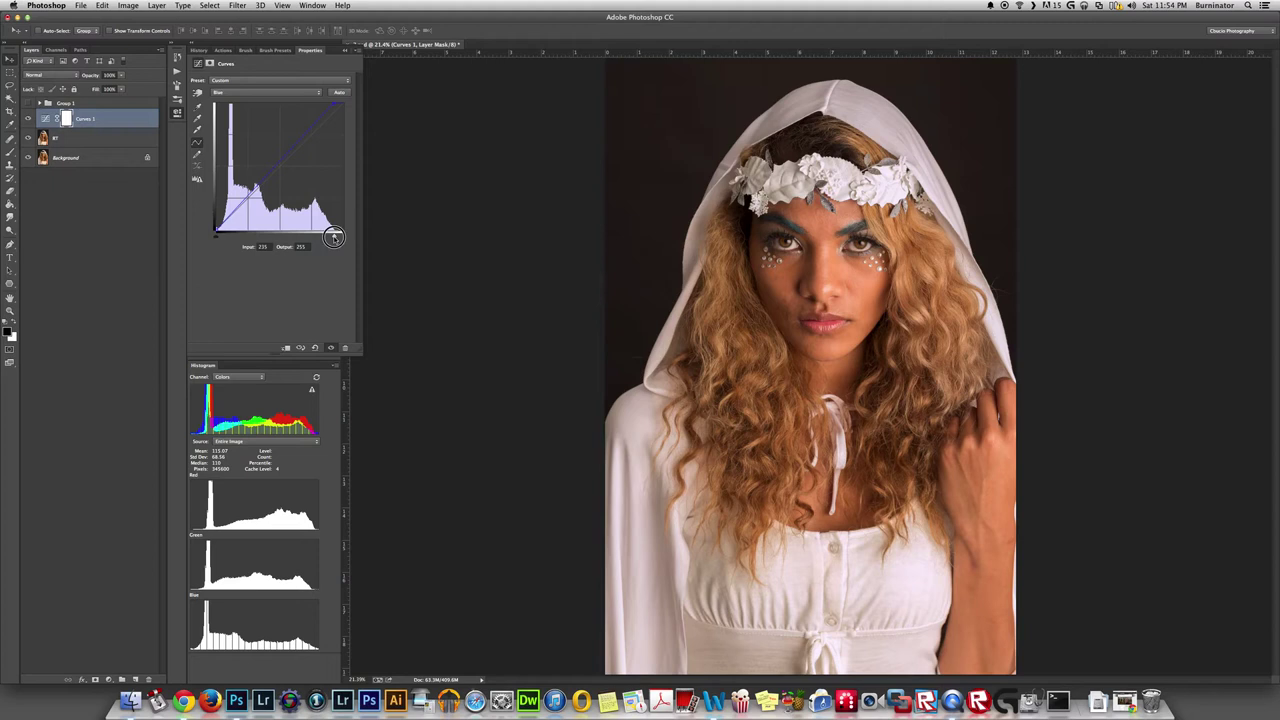
{"action": "left_click_drag", "start_coordinate": [334, 237], "coordinate": [337, 238]}
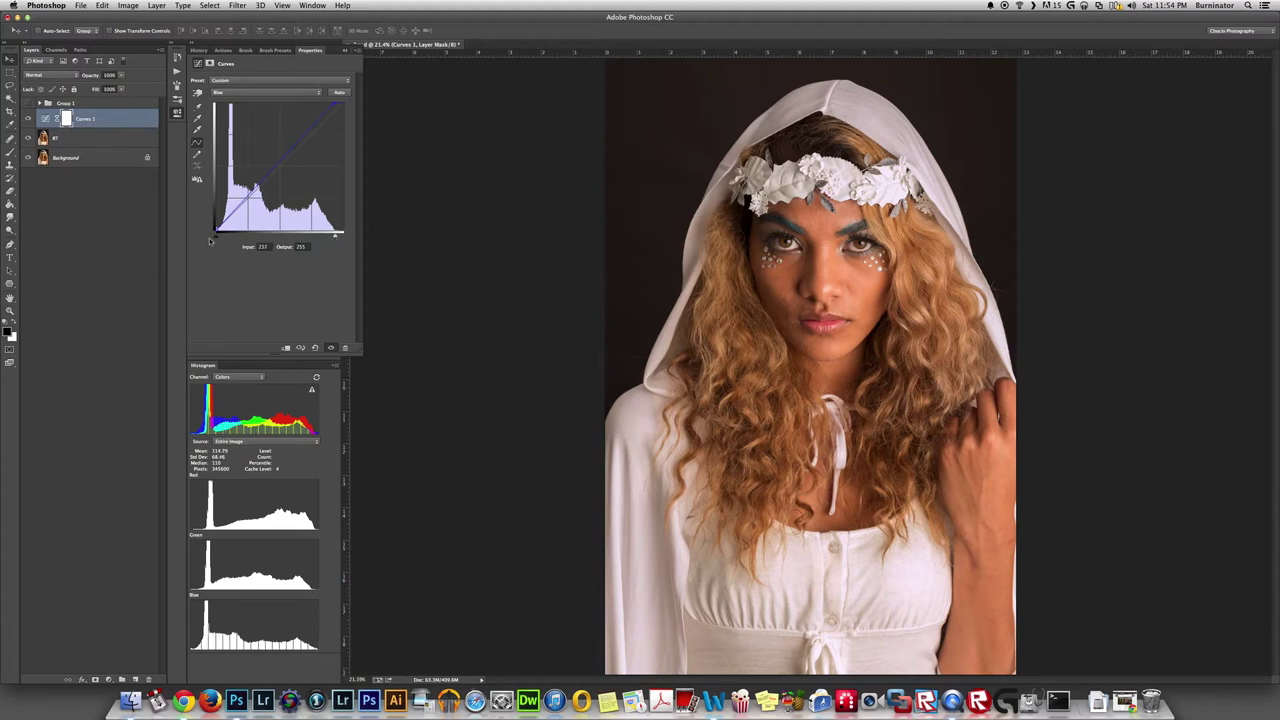
{"action": "left_click_drag", "start_coordinate": [216, 236], "coordinate": [218, 236]}
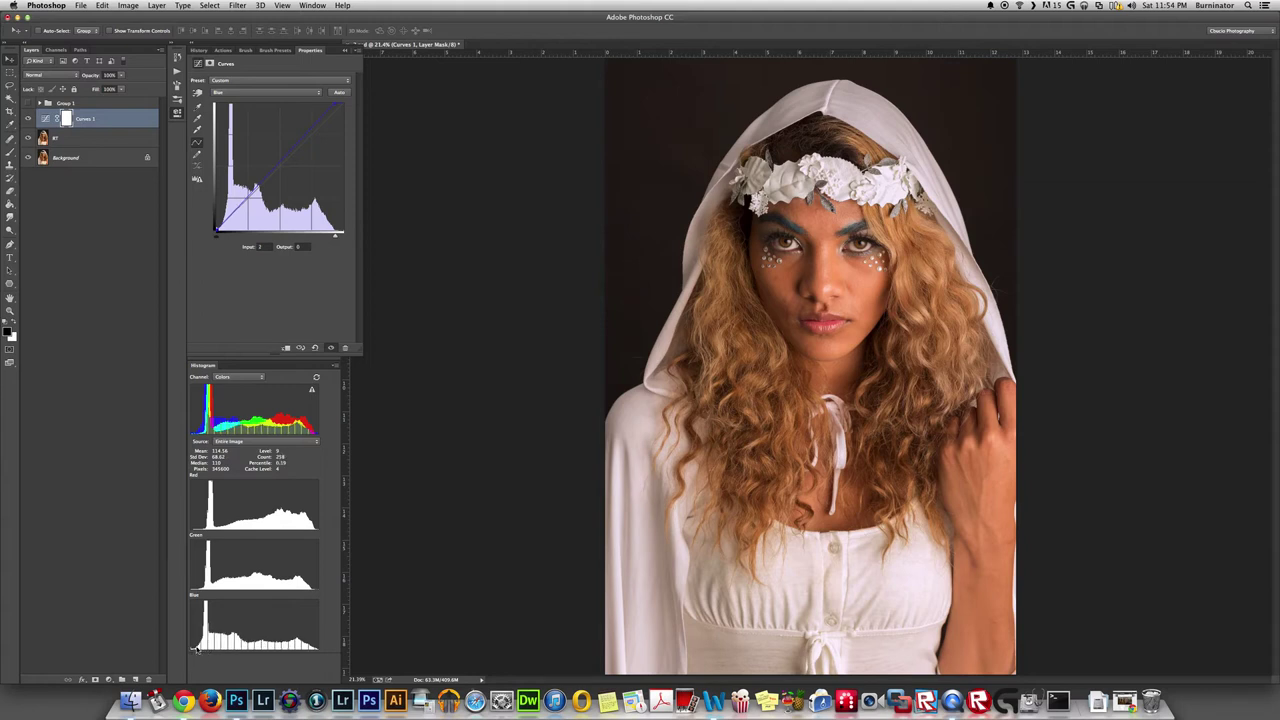
{"action": "key", "text": "Left"}
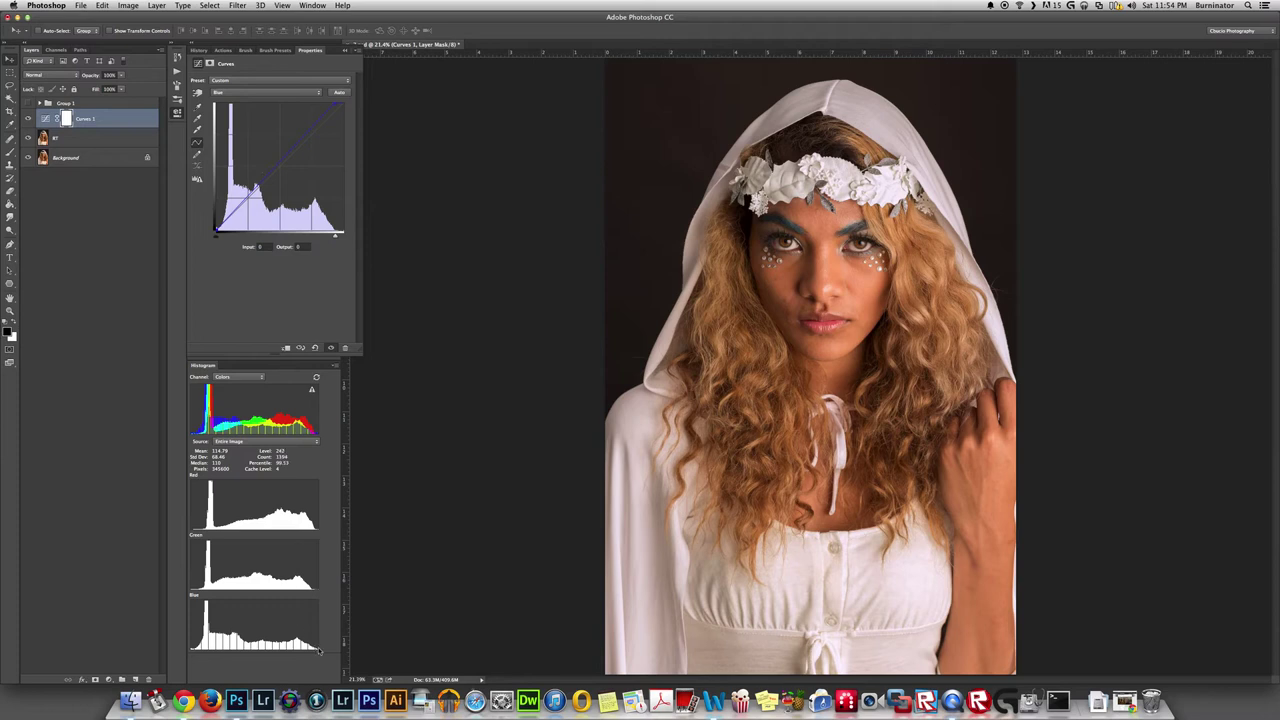
{"action": "left_click", "coordinate": [336, 235]}
{"action": "key", "text": "Left"}
{"action": "key", "text": "Left"}
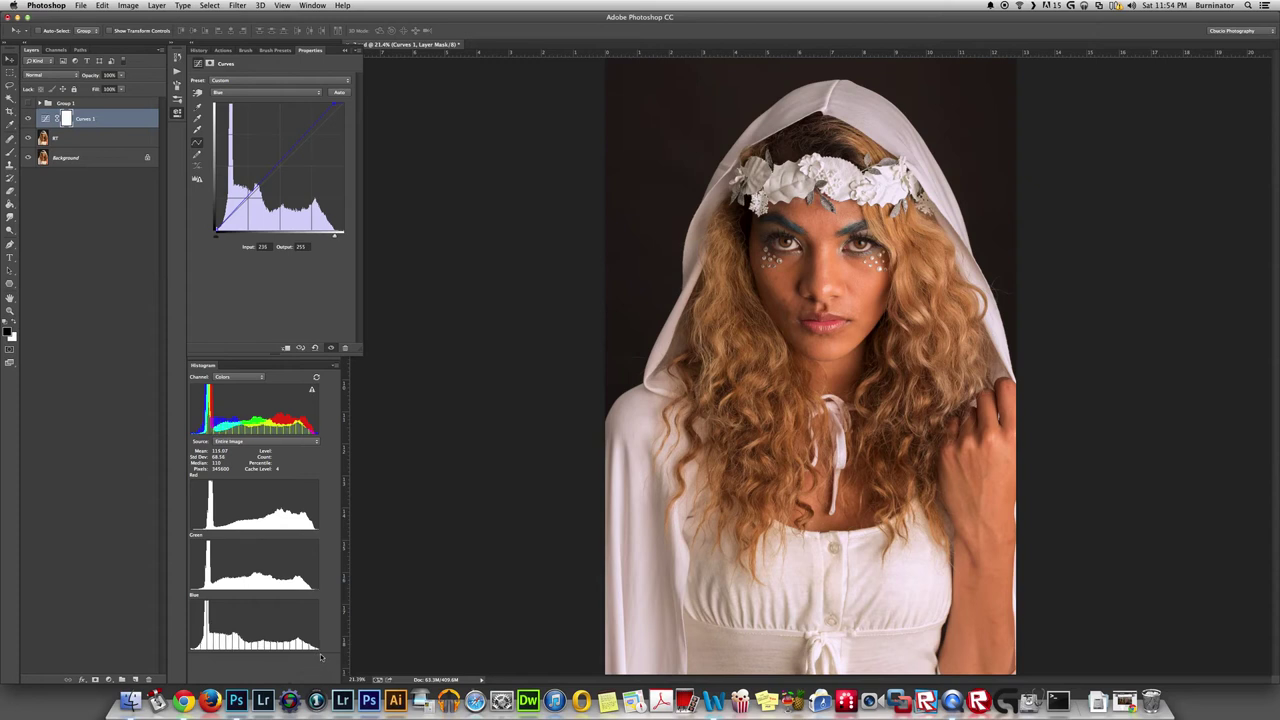
Step: Switch the Curves adjustment to the Green channel and lower its white point input to 242
{"action": "left_click", "coordinate": [246, 92]}
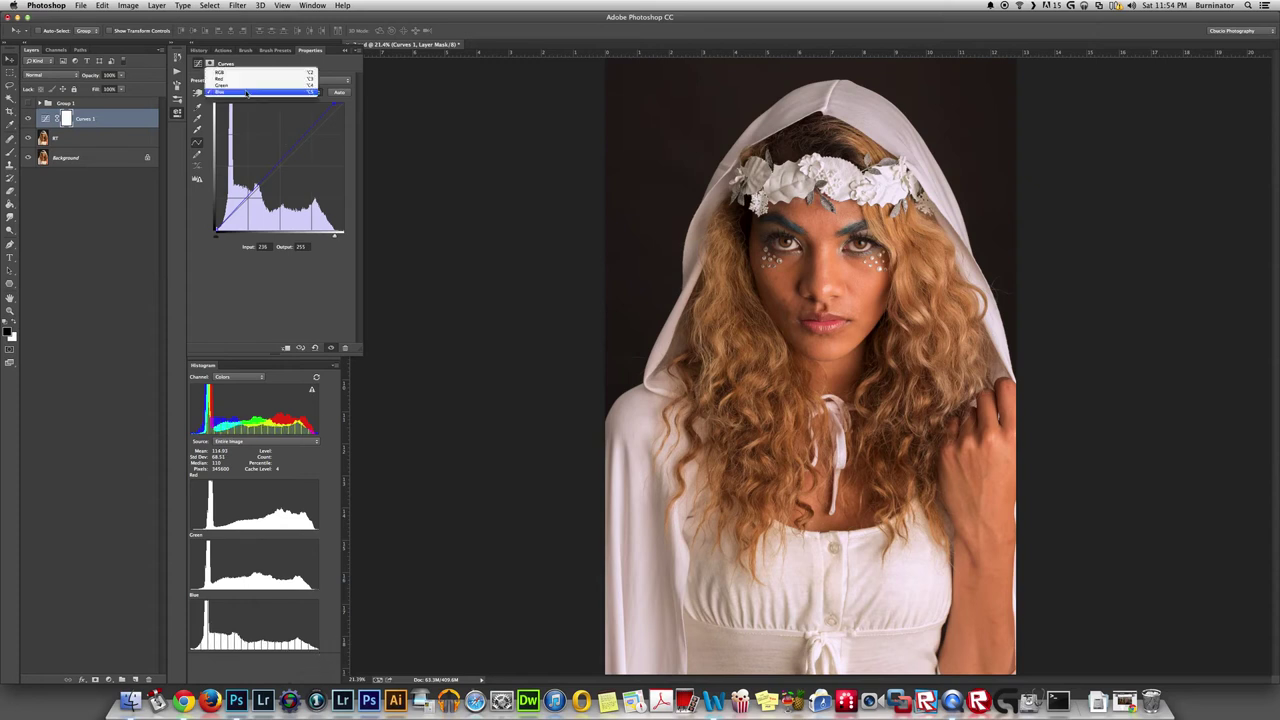
{"action": "left_click", "coordinate": [246, 85]}
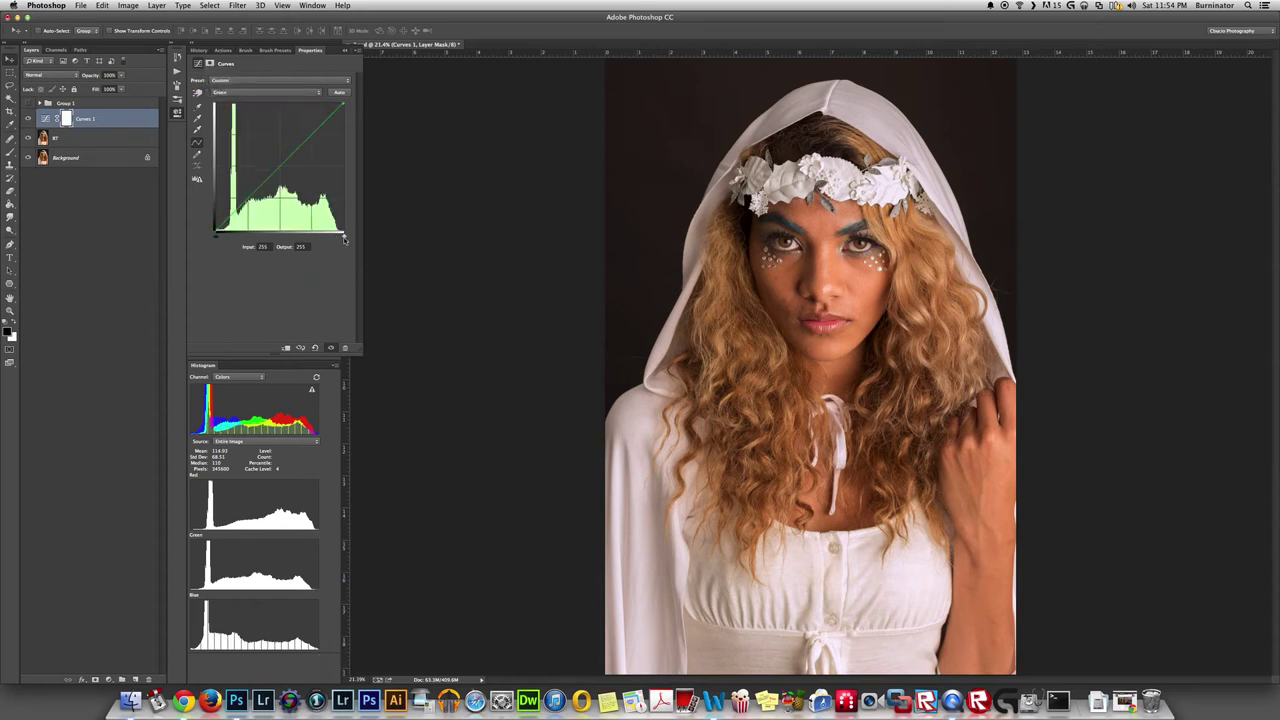
{"action": "left_click_drag", "start_coordinate": [344, 238], "coordinate": [339, 238]}
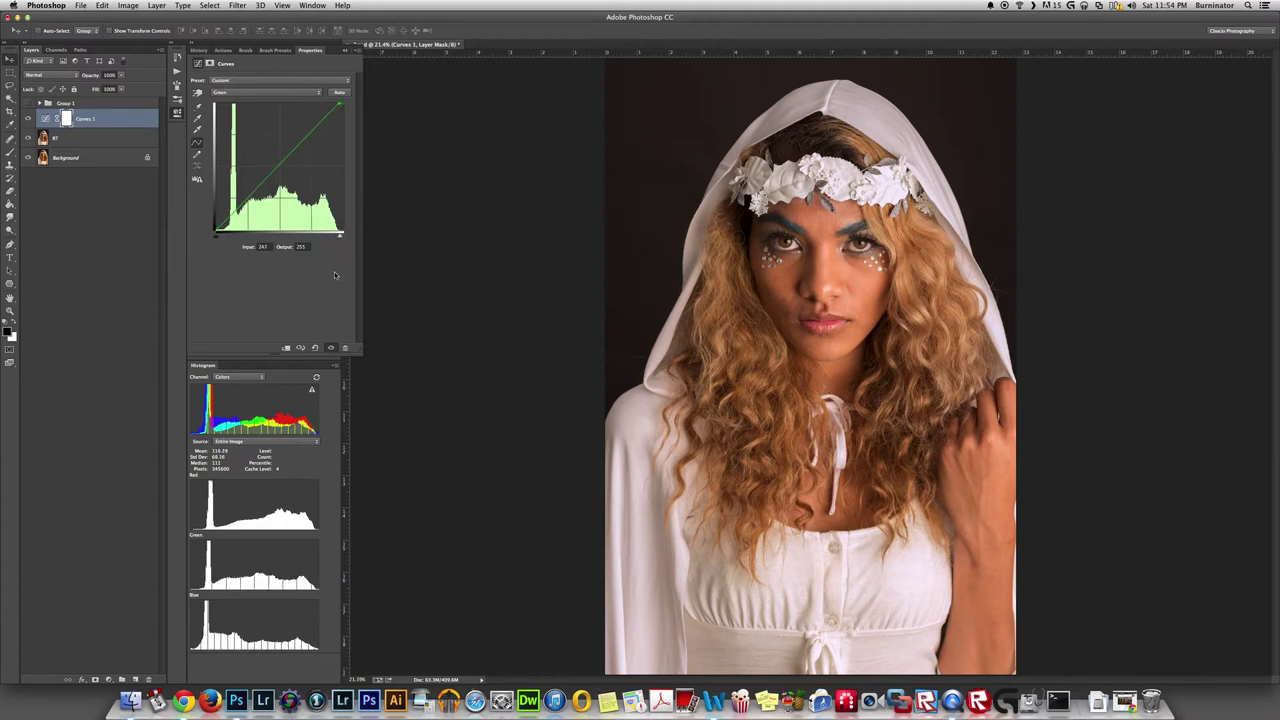
{"action": "key", "text": "Left"}
{"action": "key", "text": "Left"}
{"action": "key", "text": "Left"}
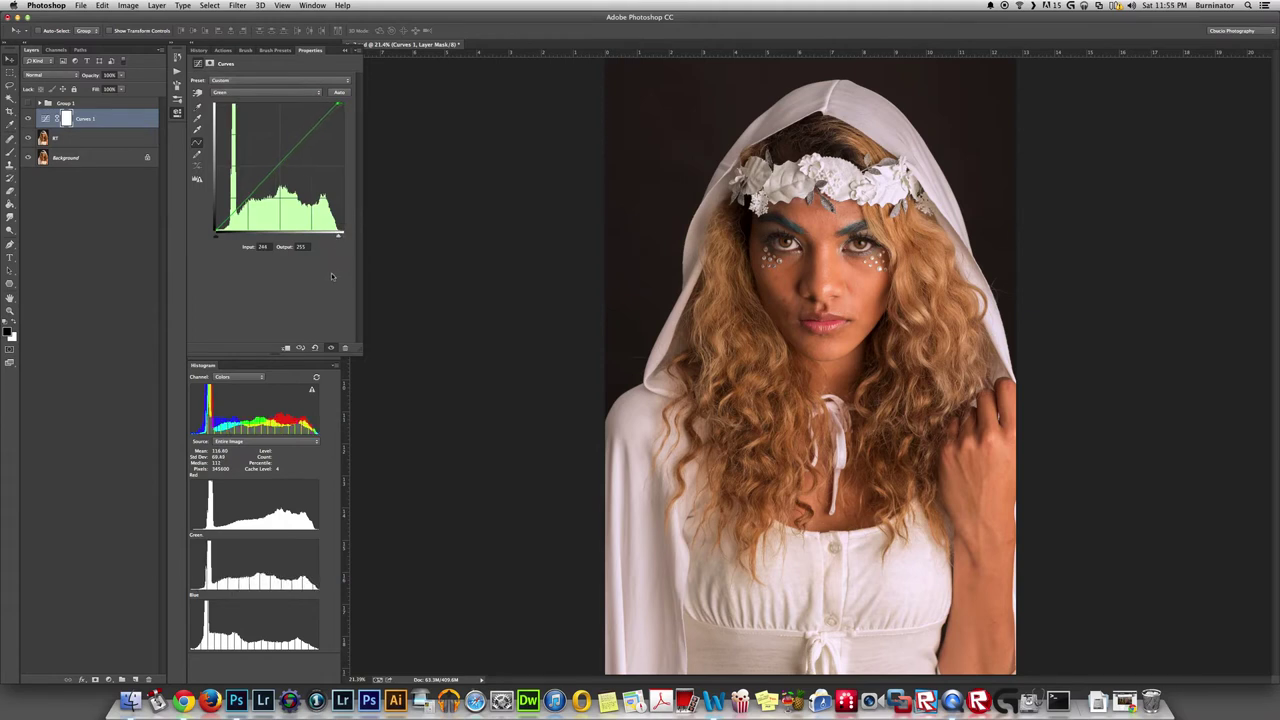
{"action": "key", "text": "Left"}
{"action": "key", "text": "Left"}
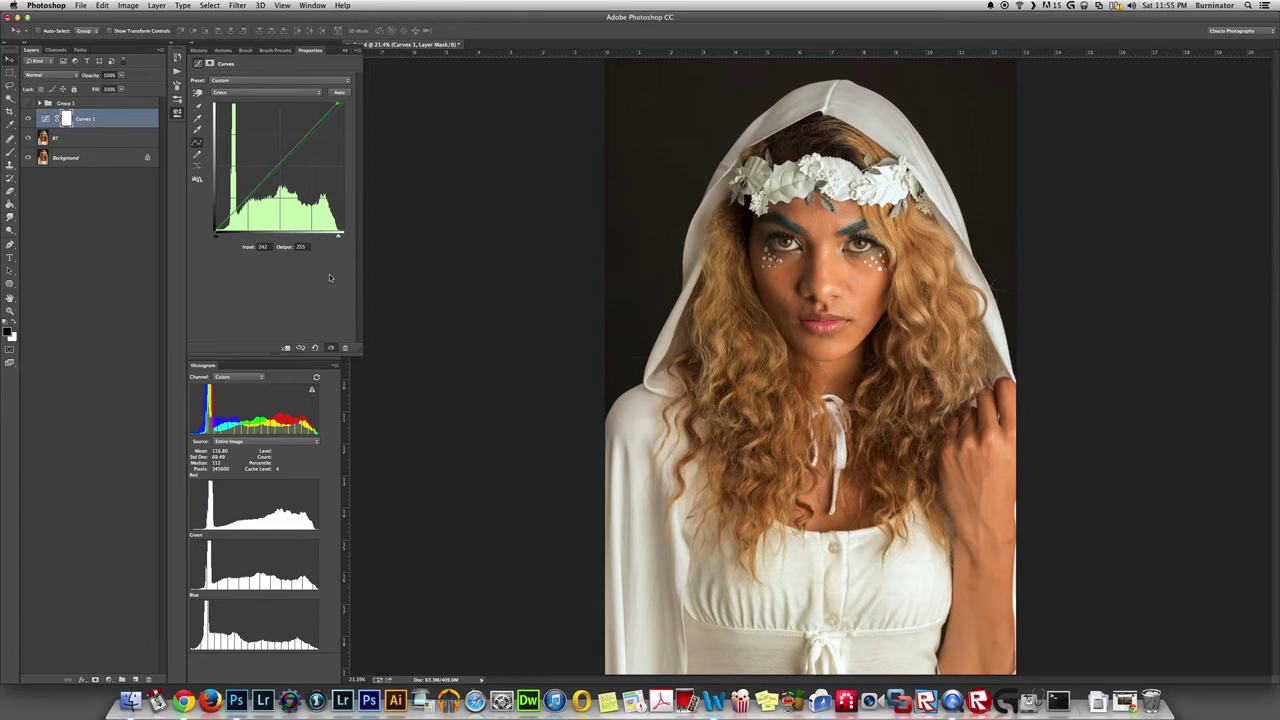
Step: Raise the black point input of the Green curve to 3
{"action": "left_click", "coordinate": [216, 240]}
{"action": "key", "text": "Right"}
{"action": "key", "text": "Right"}
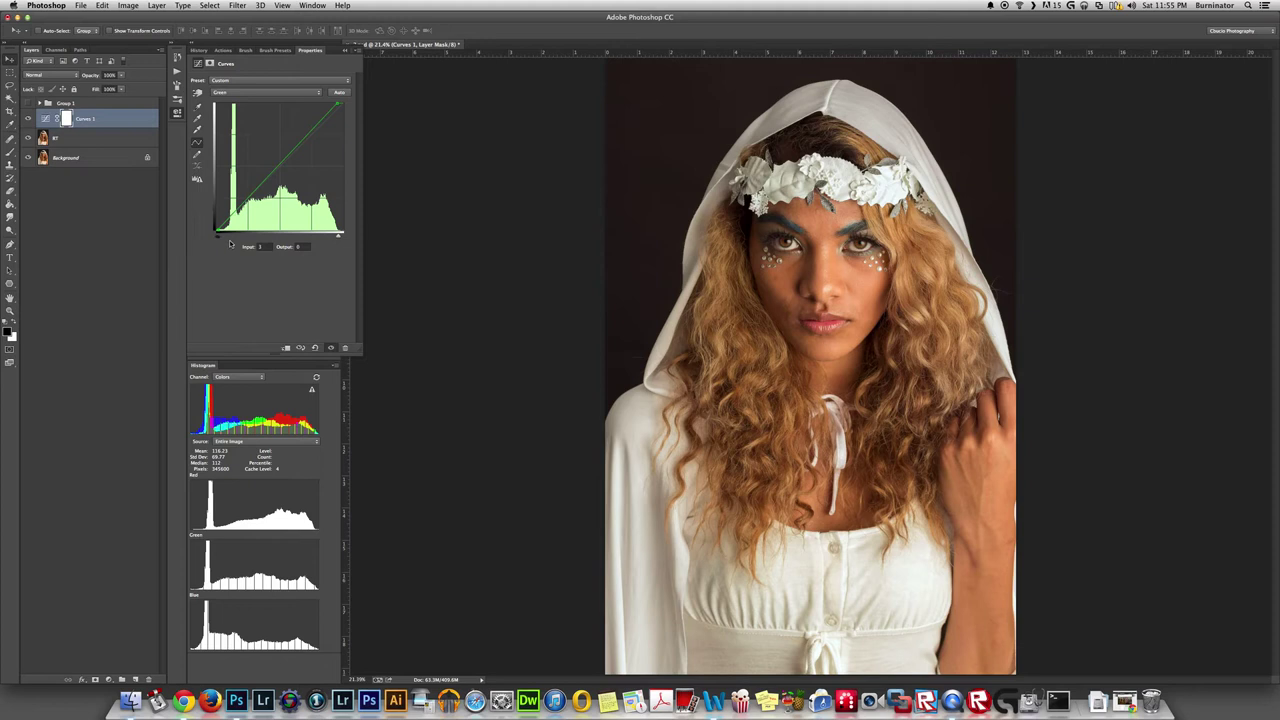
{"action": "key", "text": "Right"}
Step: Switch the Curves adjustment to the Red channel and lower its white point input to the highlight end of the histogram
{"action": "left_click", "coordinate": [252, 94]}
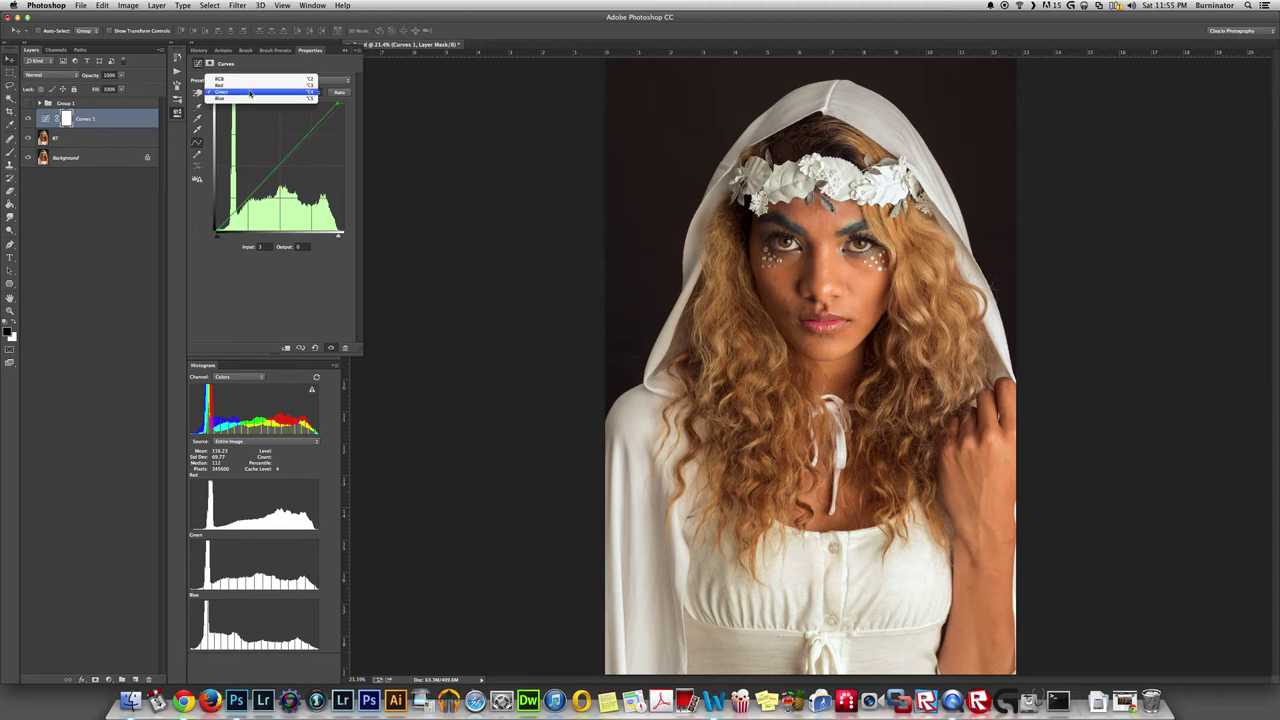
{"action": "left_click", "coordinate": [250, 87]}
{"action": "left_click", "coordinate": [344, 236]}
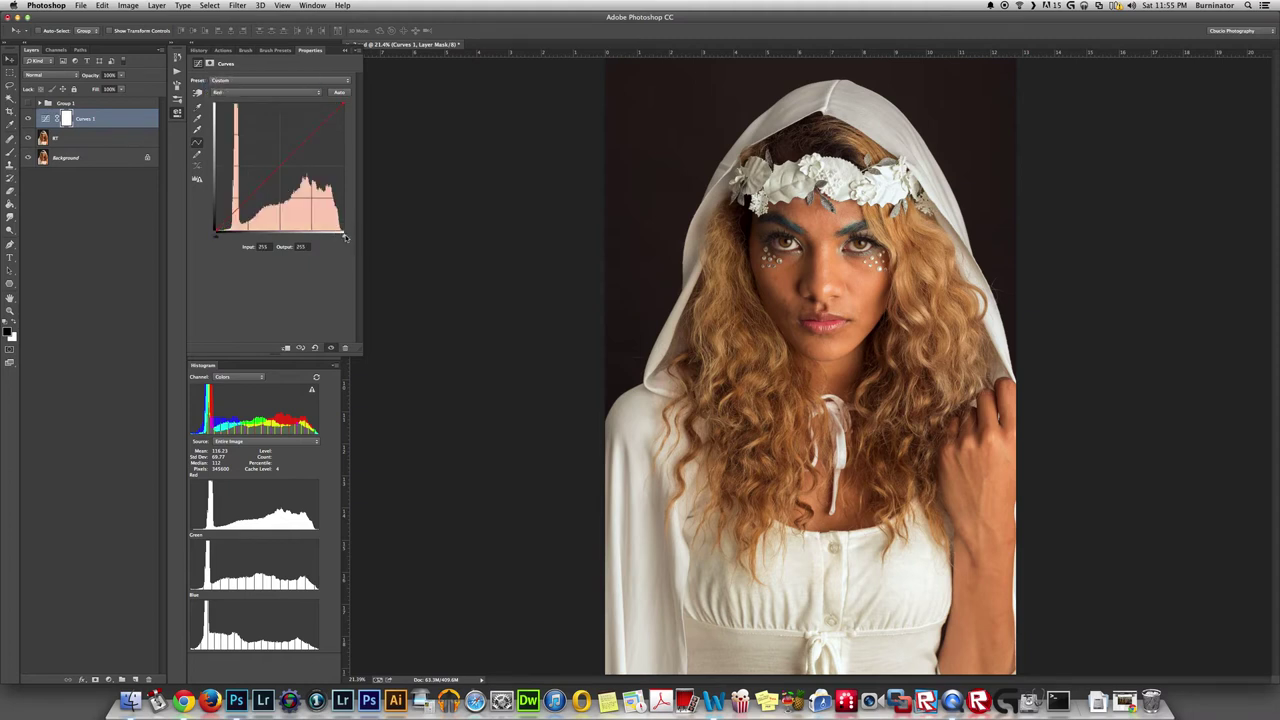
{"action": "key", "text": "Left"}
{"action": "key", "text": "Left"}
{"action": "key", "text": "Left"}
{"action": "key", "text": "Left"}
{"action": "key", "text": "Left"}
{"action": "key", "text": "Left"}
{"action": "key", "text": "Left"}
Step: Raise the black point input of the Red curve to 11
{"action": "left_click_drag", "start_coordinate": [215, 238], "coordinate": [221, 240]}
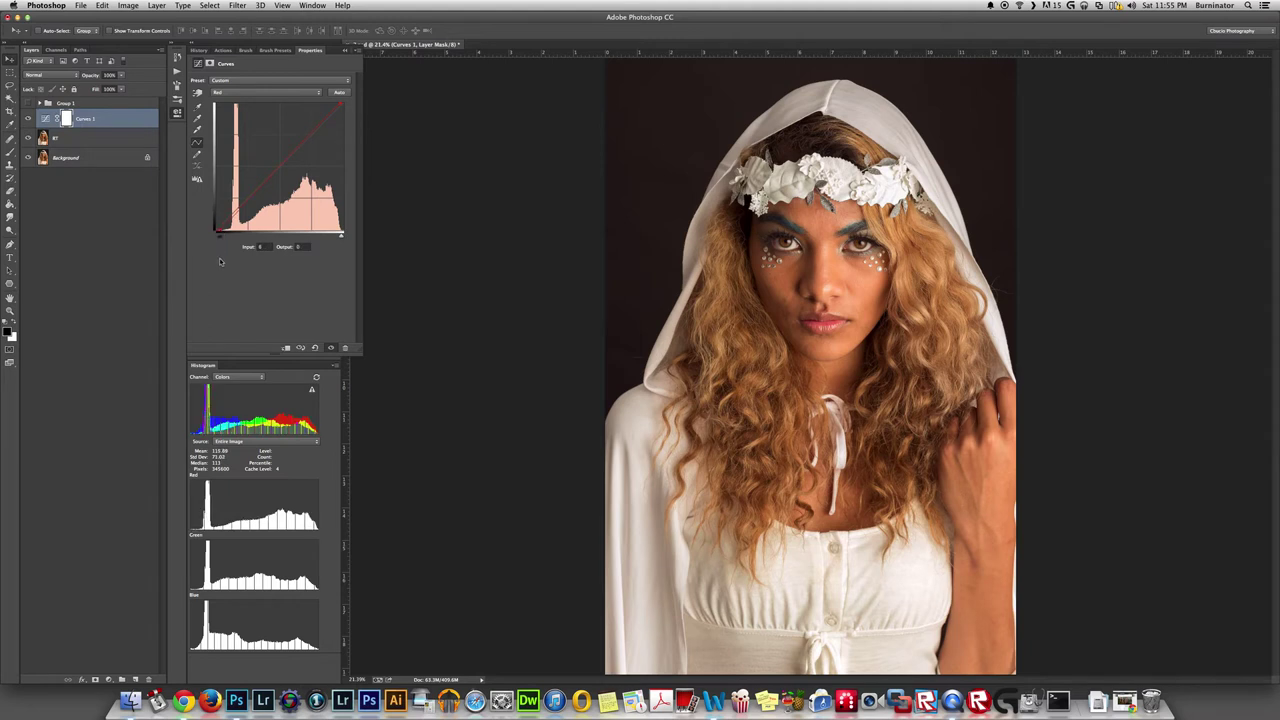
{"action": "key", "text": "Right"}
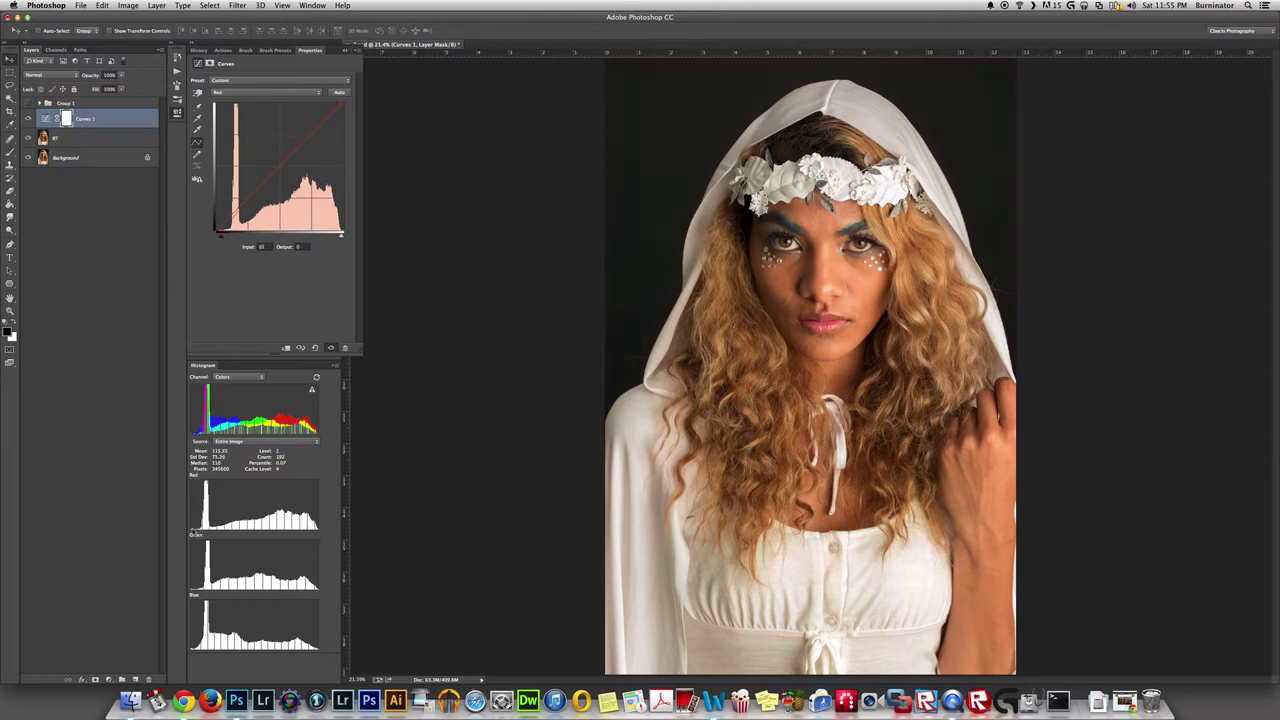
{"action": "key", "text": "Right"}
{"action": "key", "text": "Right"}
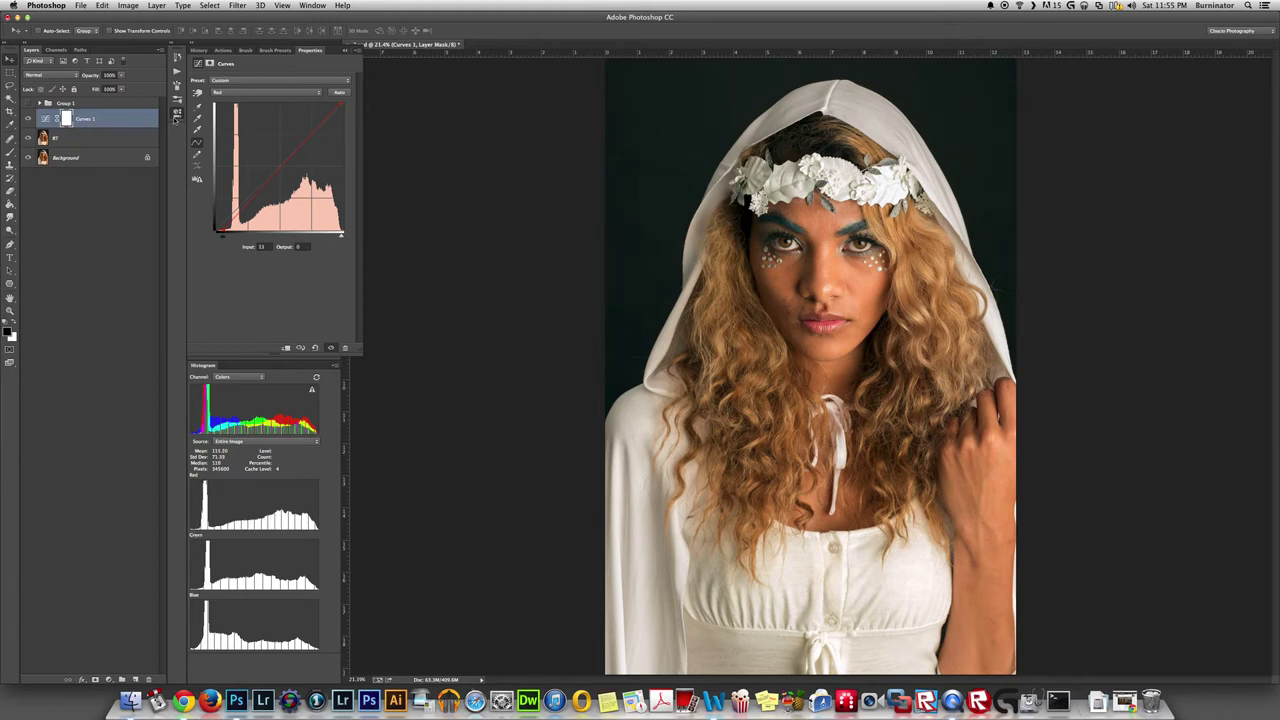
Step: Close the Curves properties and compare the portrait with and without the Curves 1 adjustment
{"action": "left_click", "coordinate": [177, 113]}
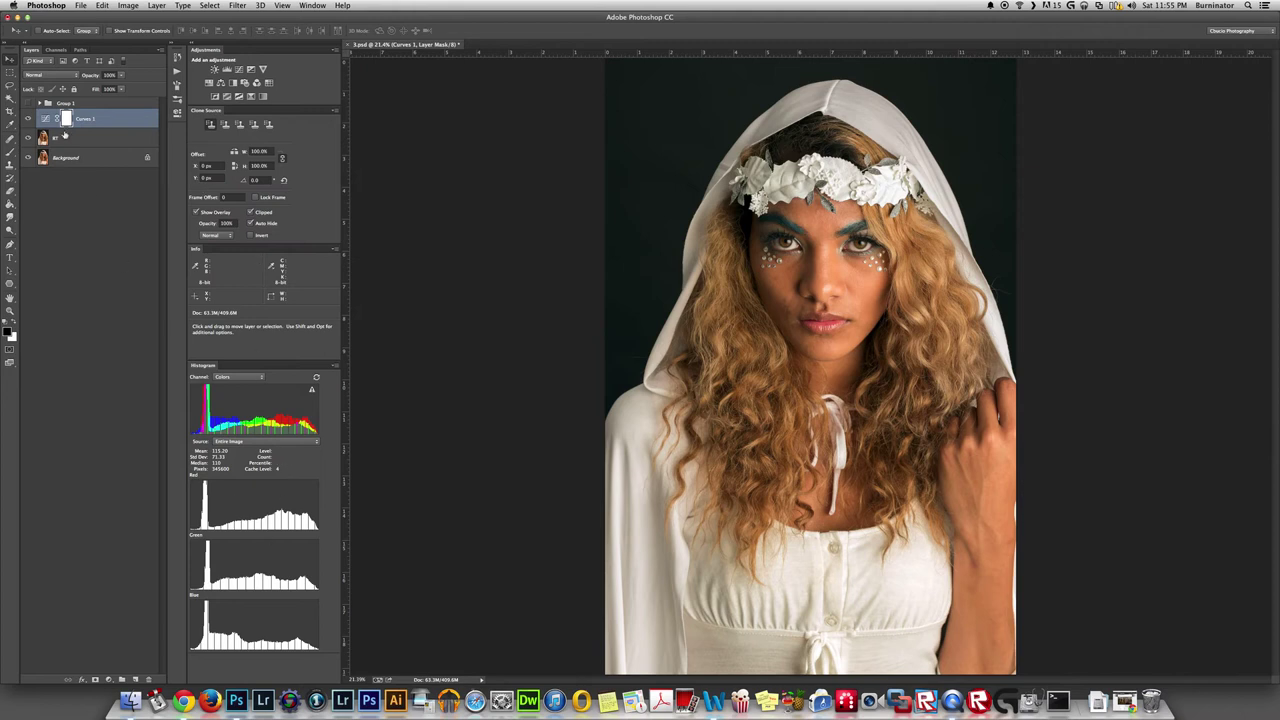
{"action": "left_click", "coordinate": [28, 119]}
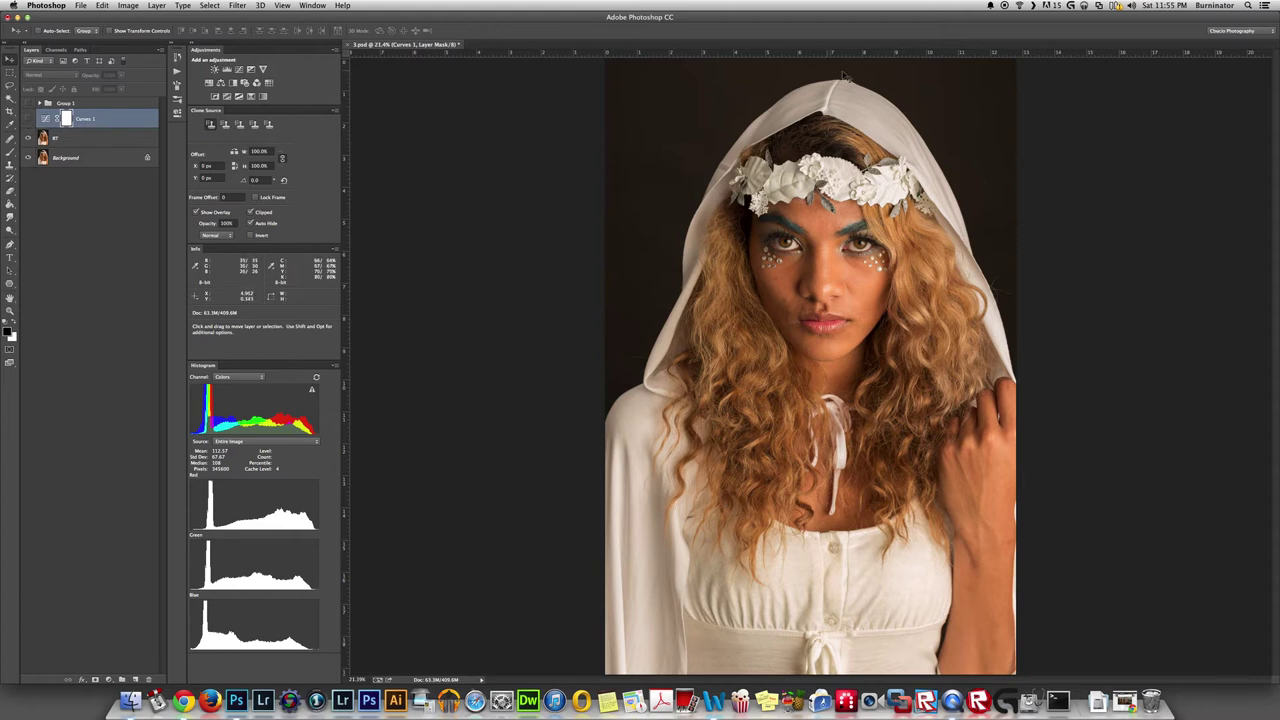
{"action": "left_click", "coordinate": [28, 119]}
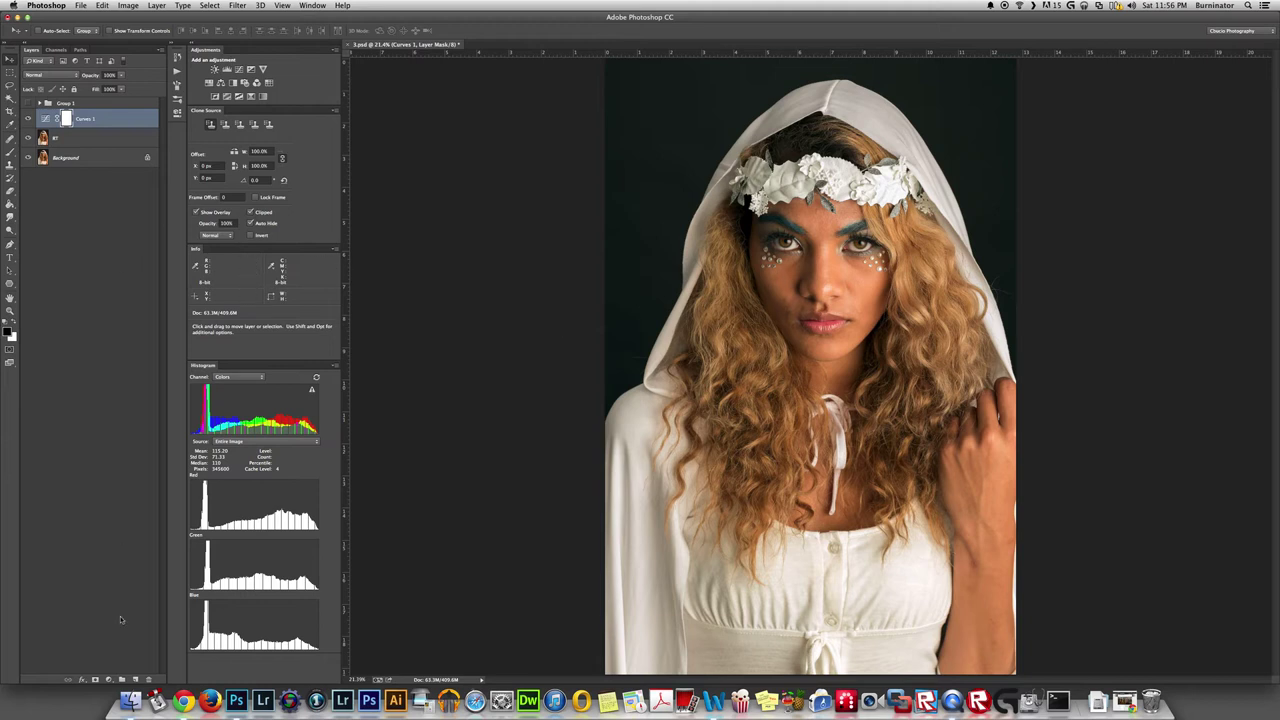
Step: Add a new empty layer above Curves 1 and name it skin
{"action": "left_click", "coordinate": [135, 679]}
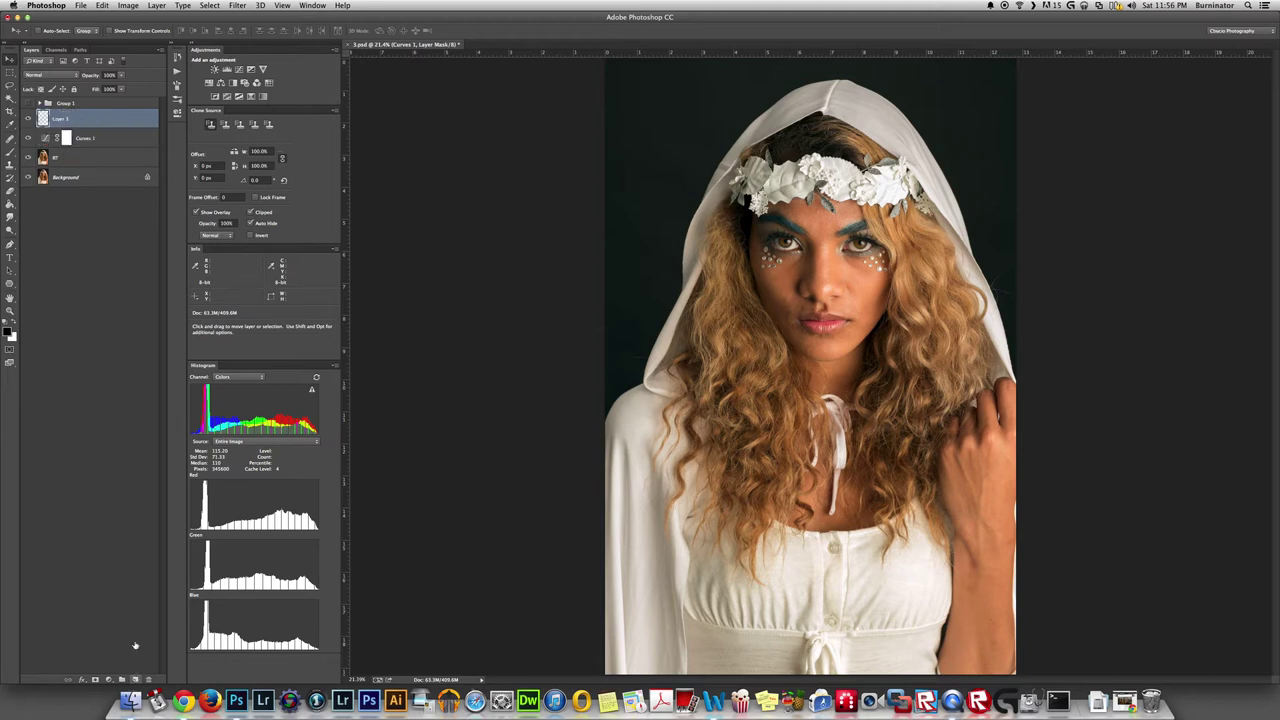
{"action": "double_click", "coordinate": [72, 118]}
{"action": "type", "text": "skin"}
{"action": "key", "text": "Return"}
Step: Activate the Healing Brush on the skin layer and sample a healing source from the cheek on the image's left side
{"action": "left_click", "coordinate": [10, 140]}
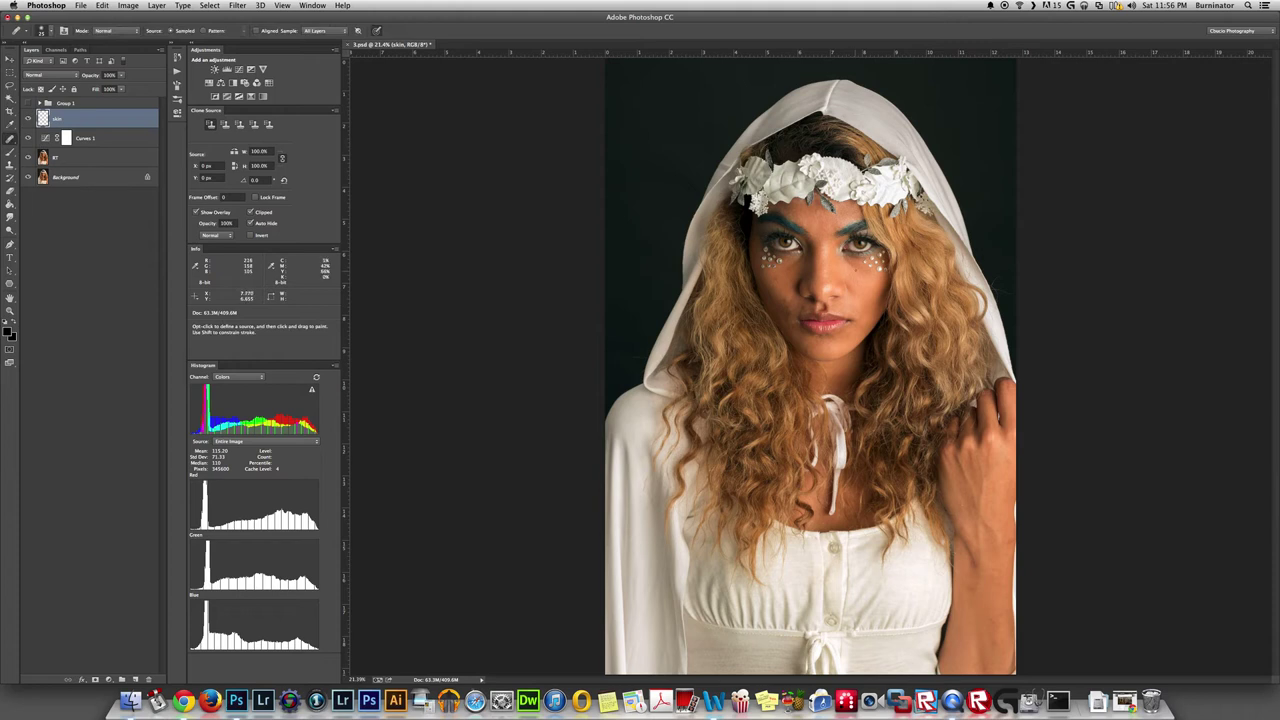
{"action": "scroll", "coordinate": [817, 340], "scroll_direction": "down", "scroll_amount": 1}
{"action": "scroll", "coordinate": [798, 325], "scroll_direction": "up", "scroll_amount": 3}
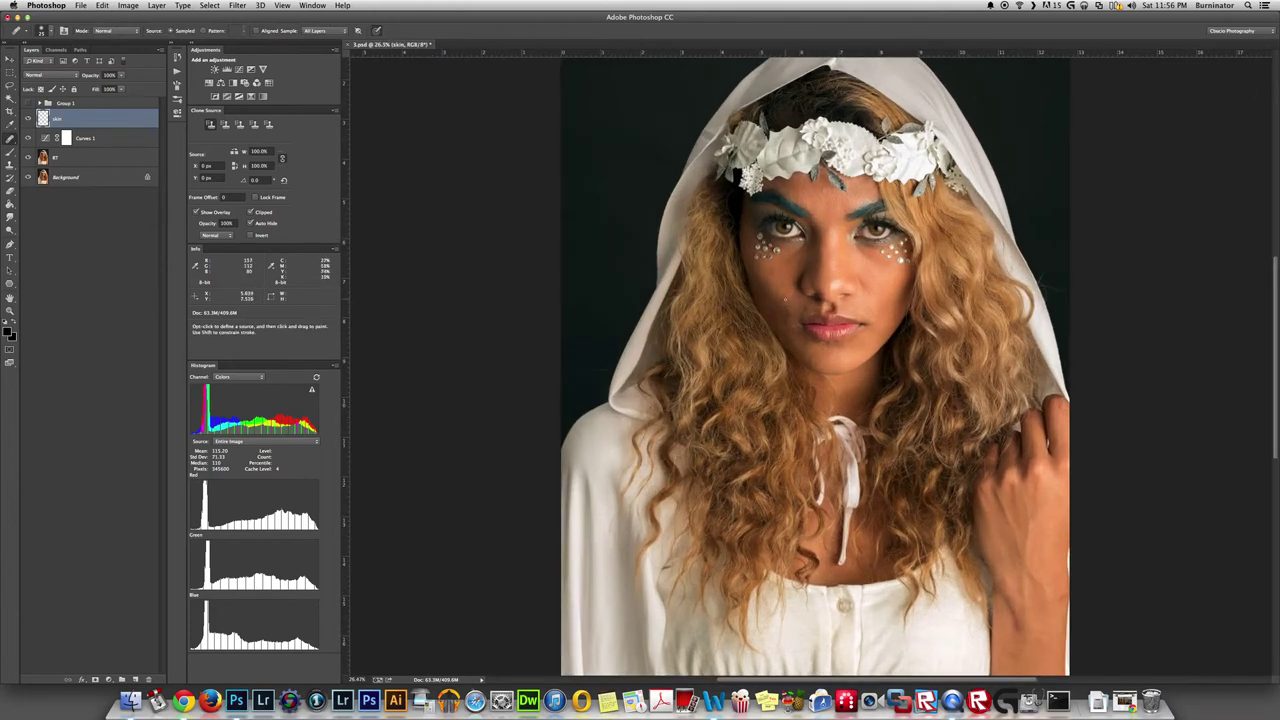
{"action": "scroll", "coordinate": [786, 299], "scroll_direction": "up", "scroll_amount": 4}
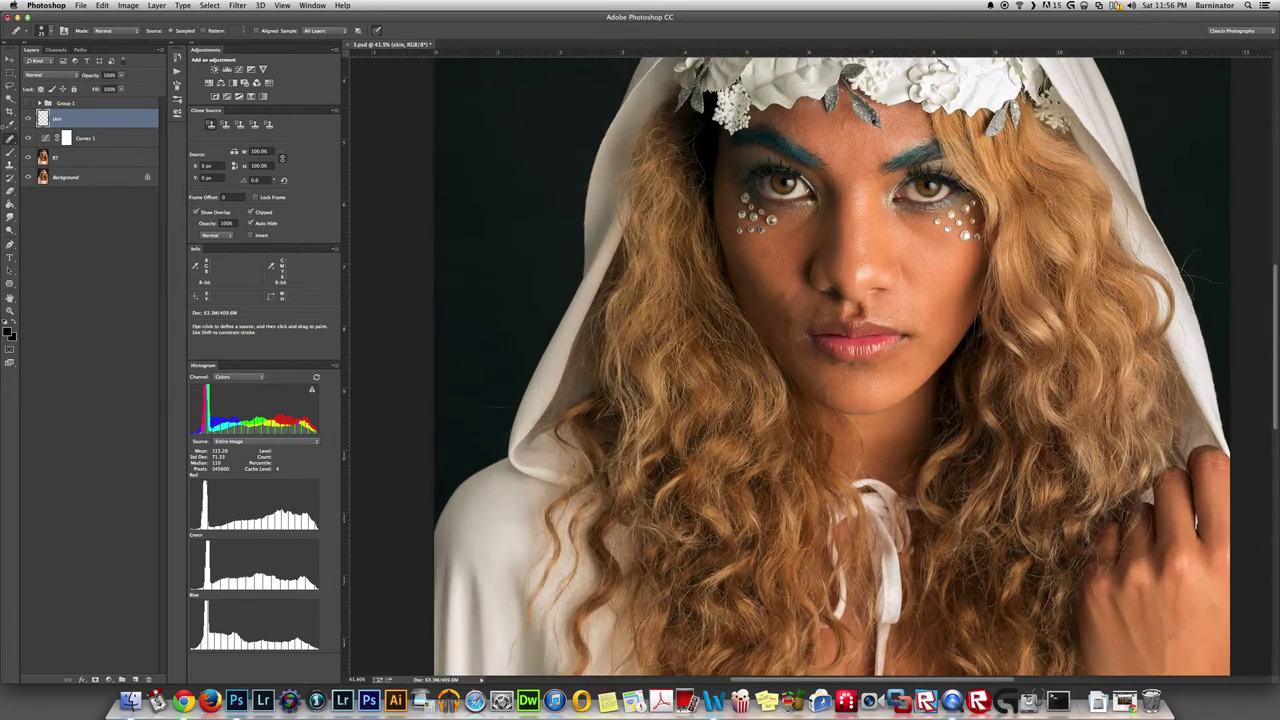
{"action": "scroll", "coordinate": [786, 299], "scroll_direction": "up", "scroll_amount": 1}
{"action": "left_click", "coordinate": [10, 140]}
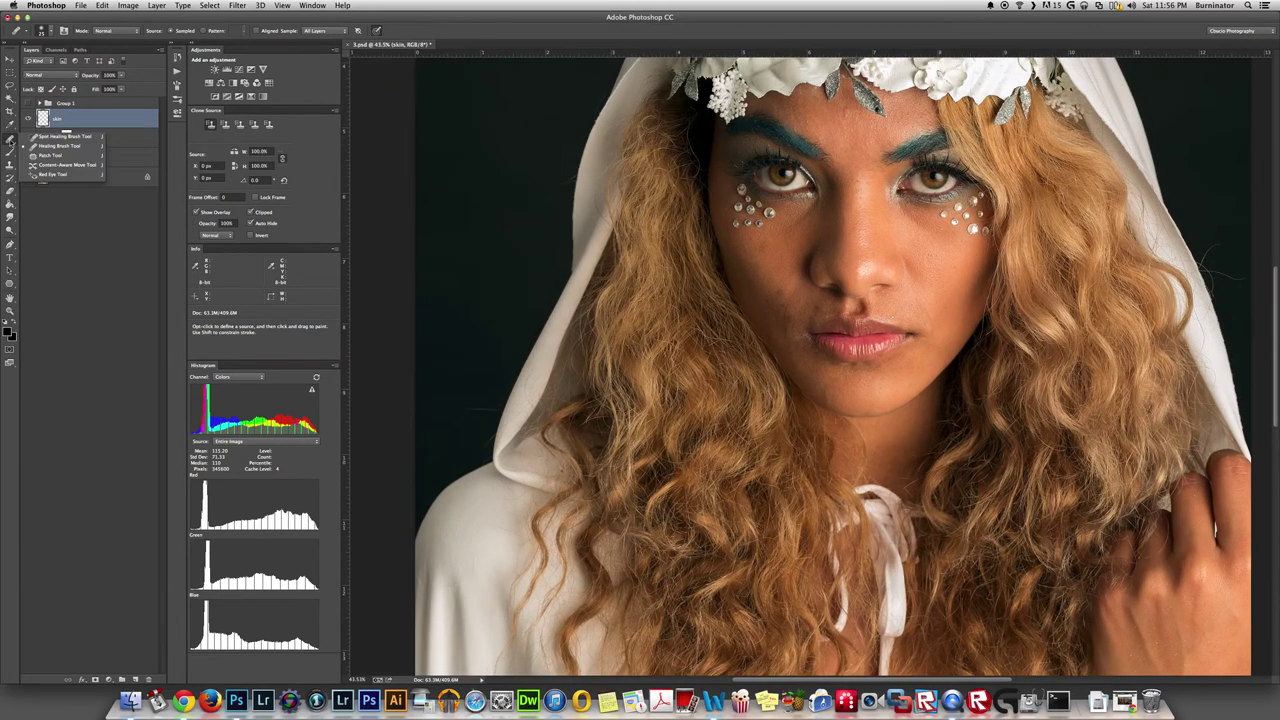
{"action": "left_click", "coordinate": [10, 140]}
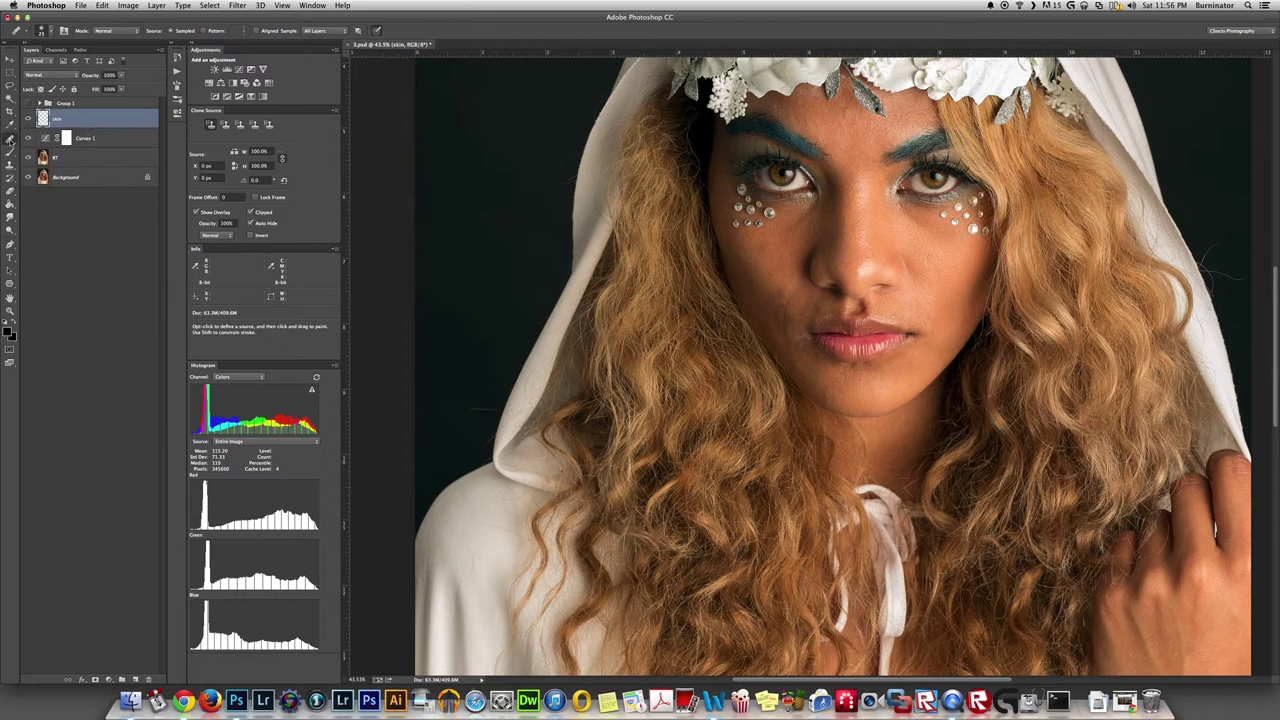
{"action": "key", "text": "s"}
{"action": "left_click", "coordinate": [773, 284], "text": "alt"}
{"action": "left_click", "coordinate": [177, 86]}
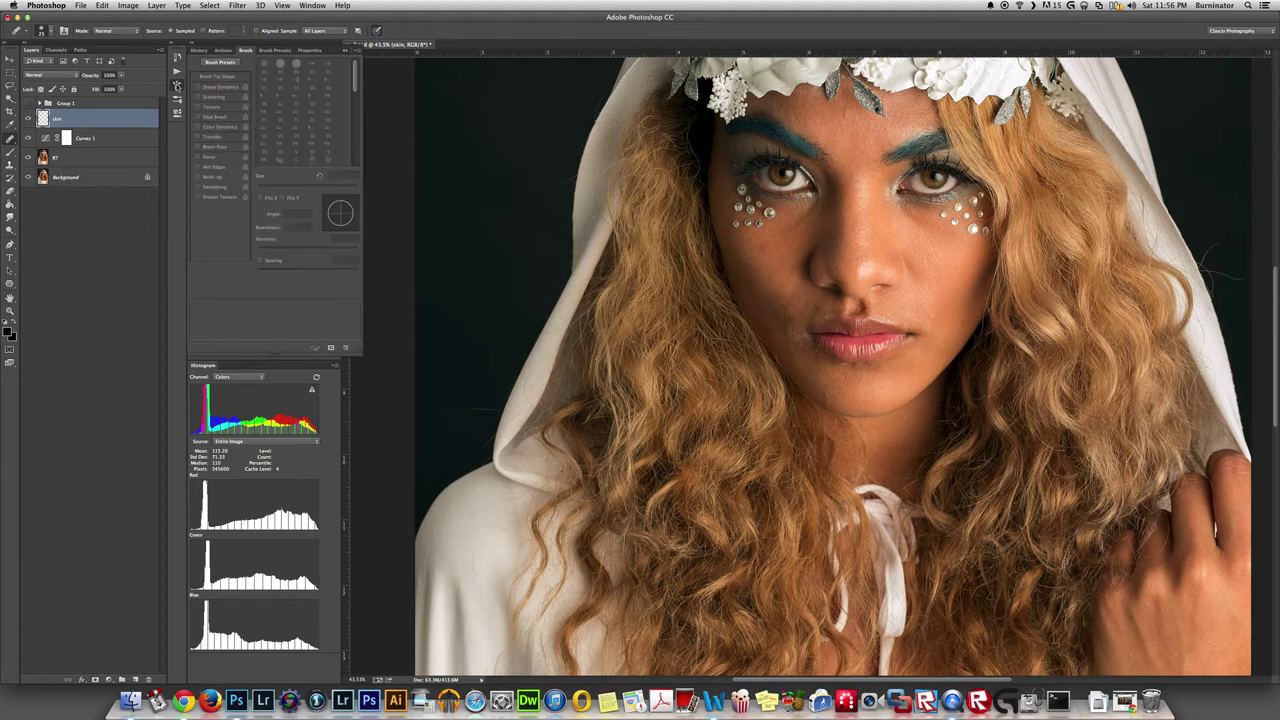
{"action": "left_click", "coordinate": [177, 86]}
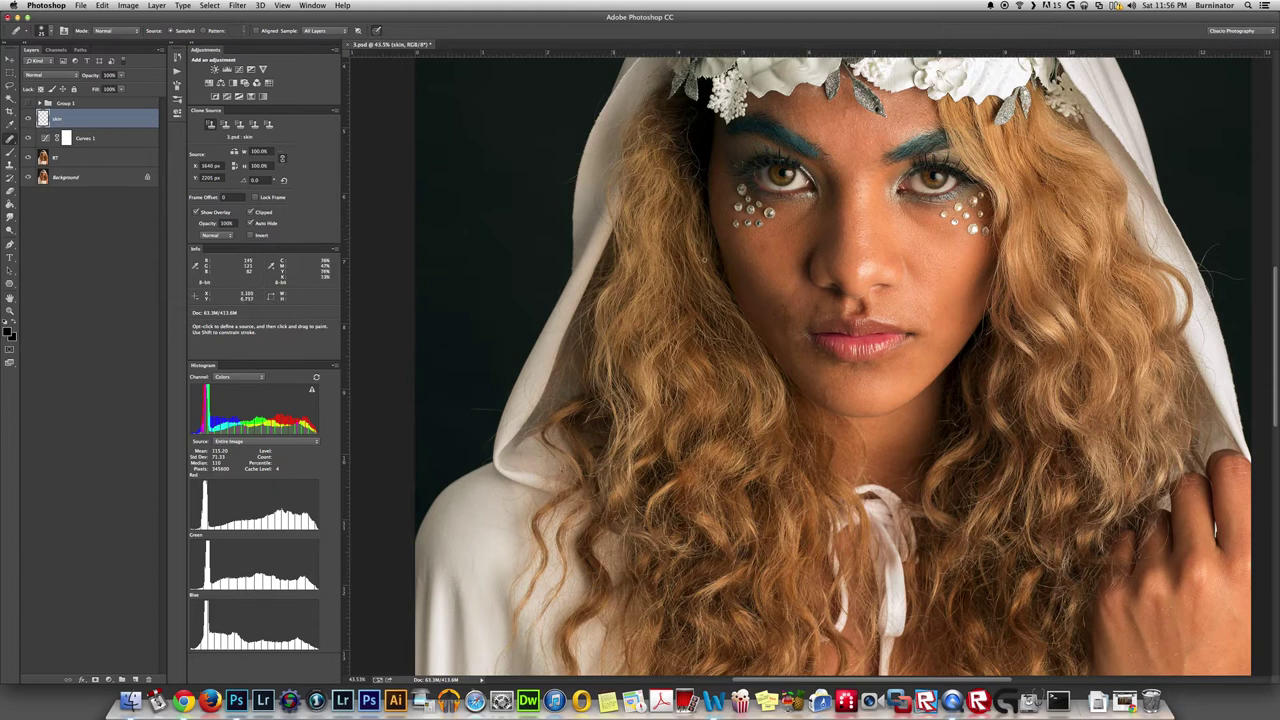
Step: Compare the Spot Healing Brush with the Healing Brush, then sample clean cheek skin below the gems using the Healing Brush
{"action": "scroll", "coordinate": [768, 305], "scroll_direction": "up", "scroll_amount": 4}
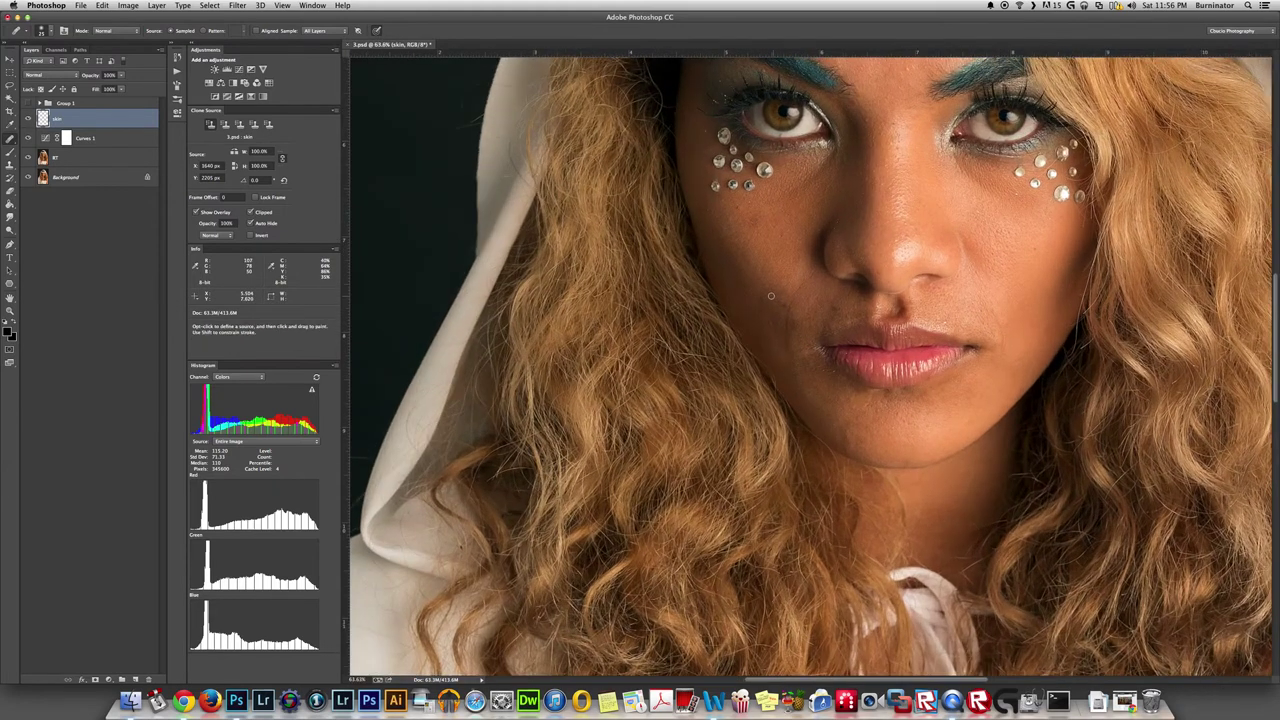
{"action": "scroll", "coordinate": [768, 292], "scroll_direction": "up", "scroll_amount": 2}
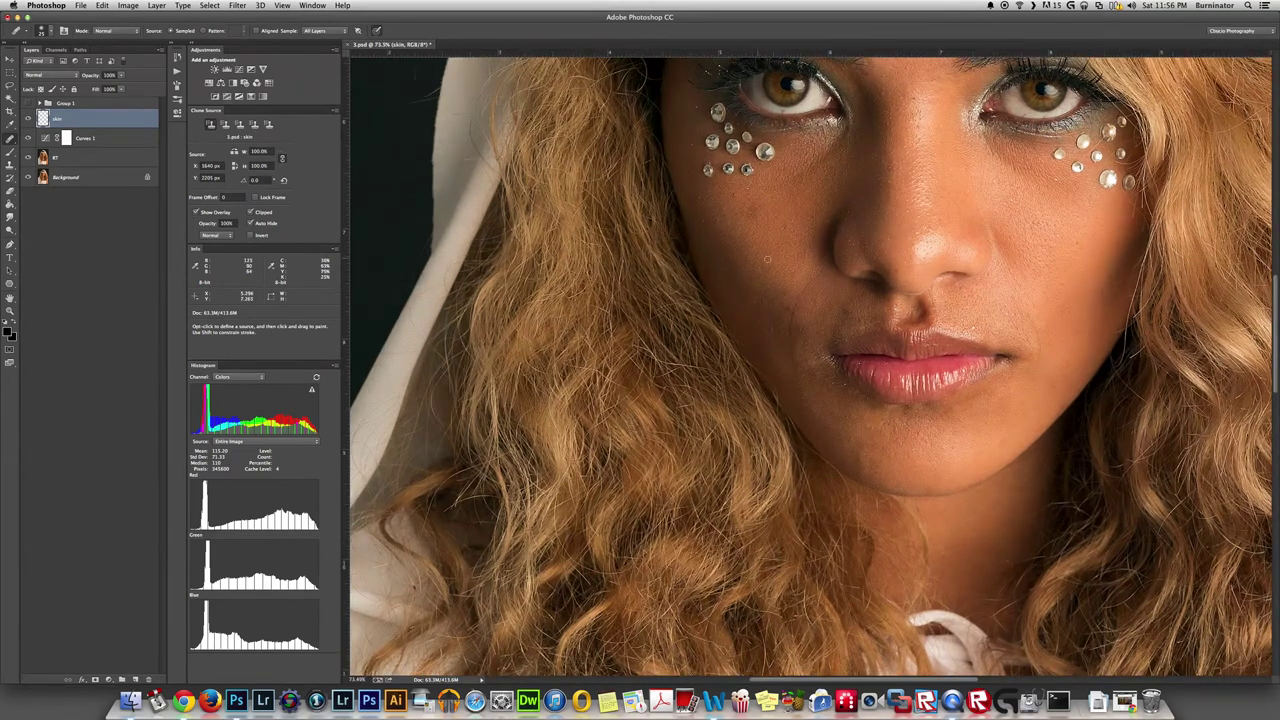
{"action": "key", "text": "j"}
{"action": "key", "text": "shift+j"}
{"action": "key", "text": "j"}
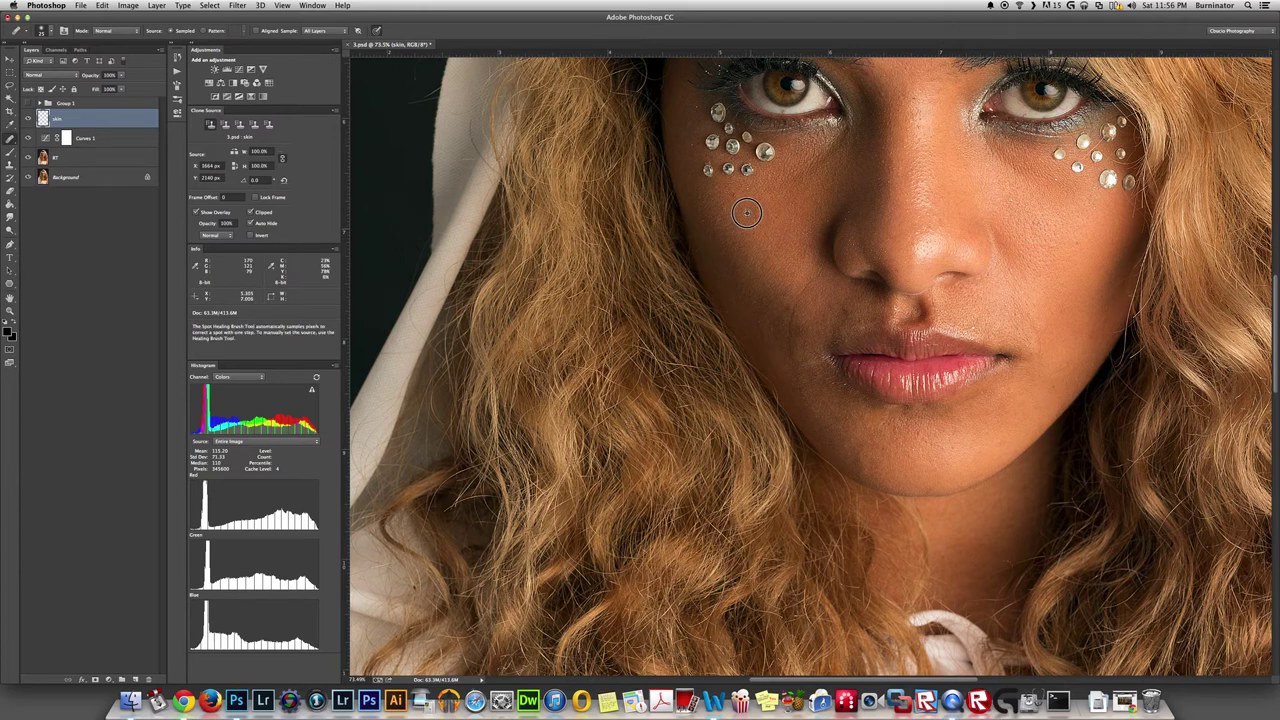
{"action": "key", "text": "shift+j"}
{"action": "left_click", "coordinate": [777, 231], "text": "alt"}
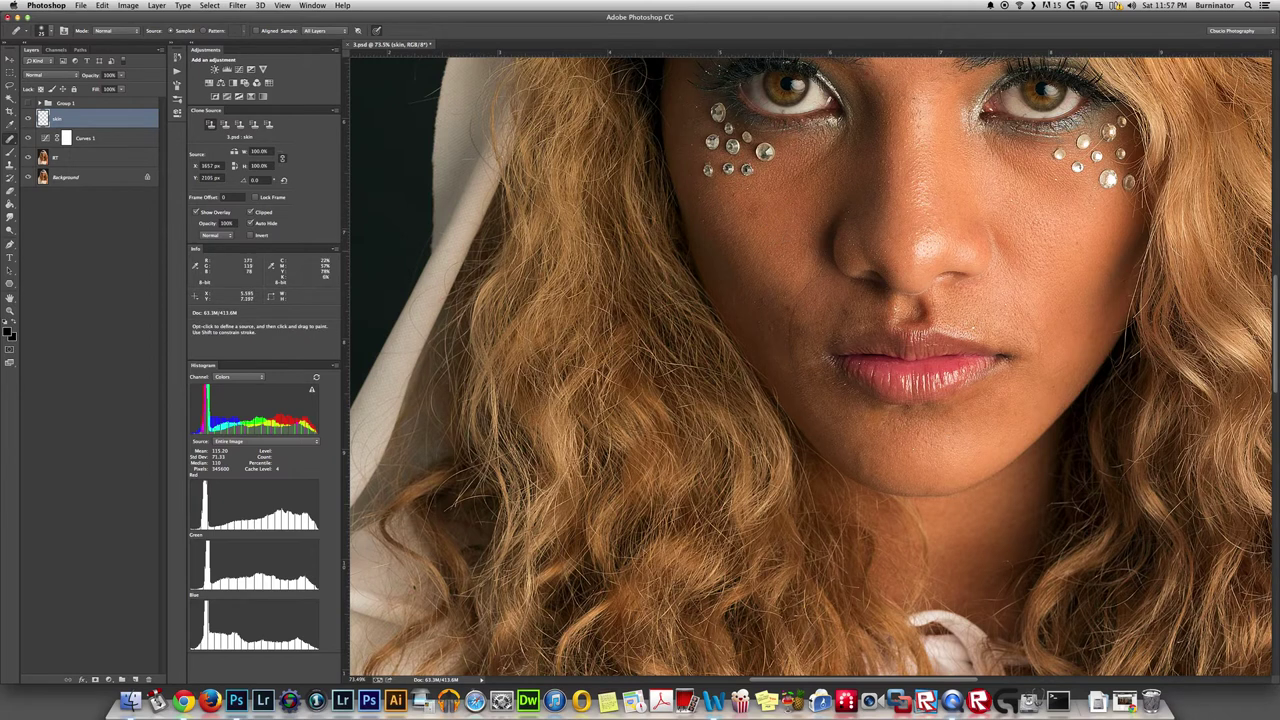
Step: Heal the small blemishes on the lower cheek beside the mouth, repeatedly resampling clean skin nearby
{"action": "left_click", "coordinate": [786, 298], "text": "alt"}
{"action": "left_click", "coordinate": [786, 305]}
{"action": "left_click", "coordinate": [784, 295]}
{"action": "key", "text": "j"}
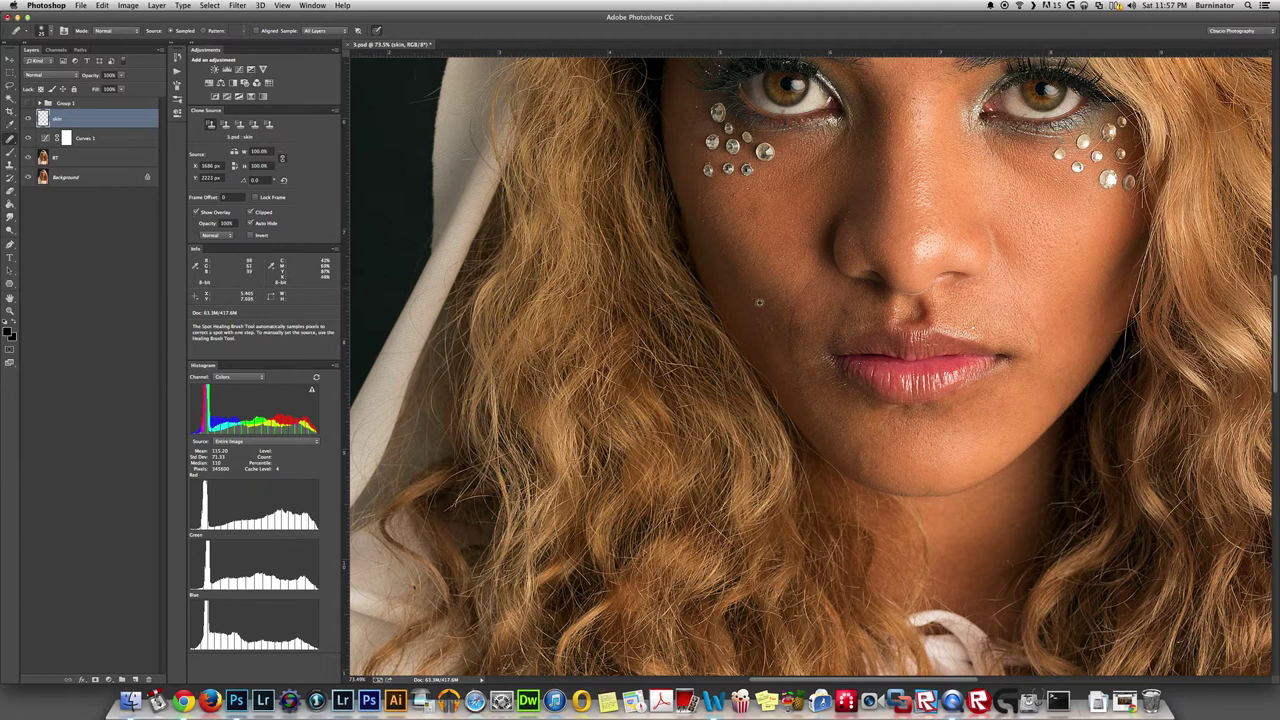
{"action": "left_click", "coordinate": [762, 298], "text": "alt"}
{"action": "left_click", "coordinate": [764, 329]}
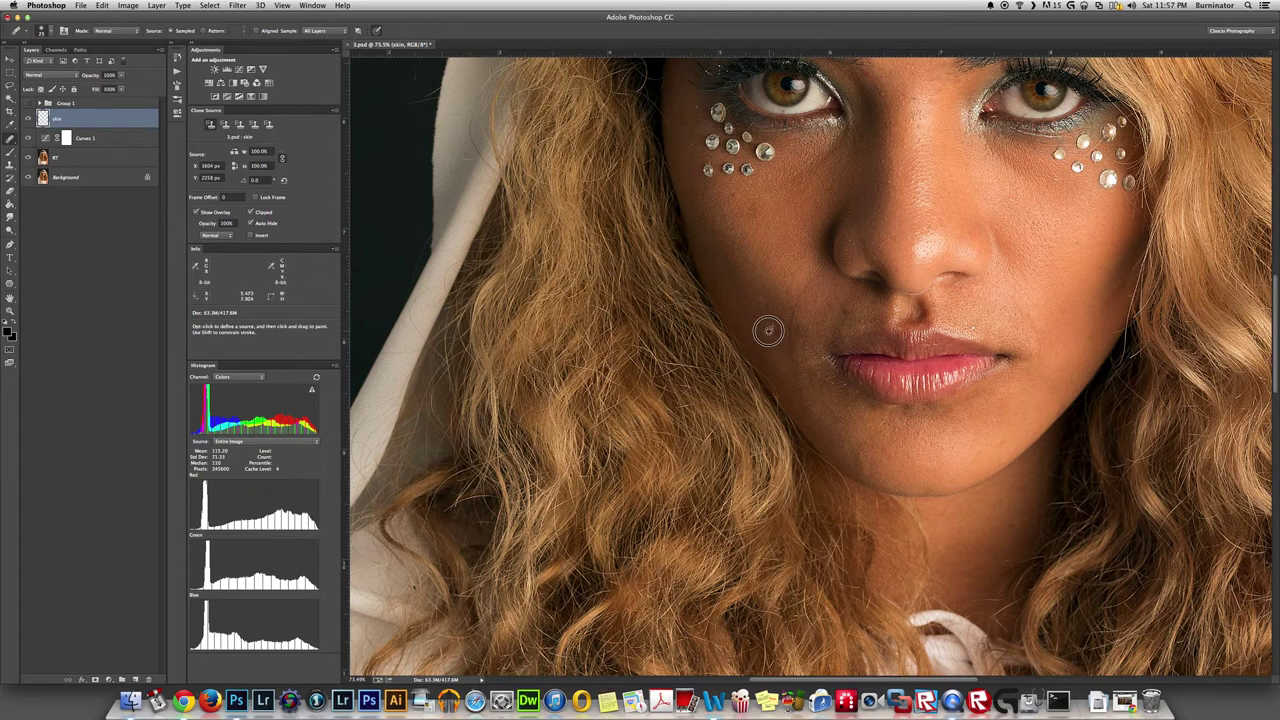
{"action": "left_click", "coordinate": [768, 331], "text": "alt"}
{"action": "left_click", "coordinate": [765, 317]}
{"action": "left_click", "coordinate": [767, 307]}
{"action": "left_click", "coordinate": [770, 338], "text": "alt"}
{"action": "left_click", "coordinate": [781, 327]}
Step: Heal the small blemishes on the cheek between the gems and the mouth corner with the Healing Brush, sampling clean skin nearby
{"action": "key", "text": "shift+j"}
{"action": "key", "text": "shift+j"}
{"action": "left_click", "coordinate": [762, 332], "text": "alt"}
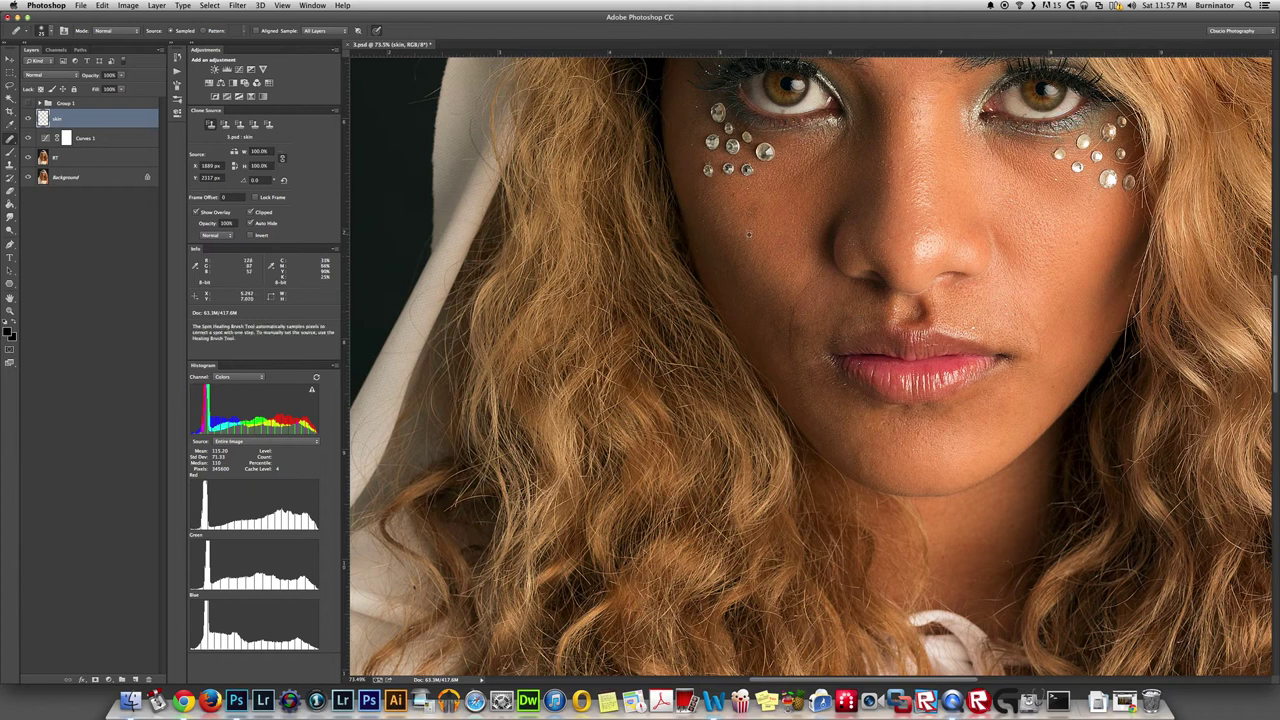
{"action": "left_click", "coordinate": [746, 214], "text": "alt"}
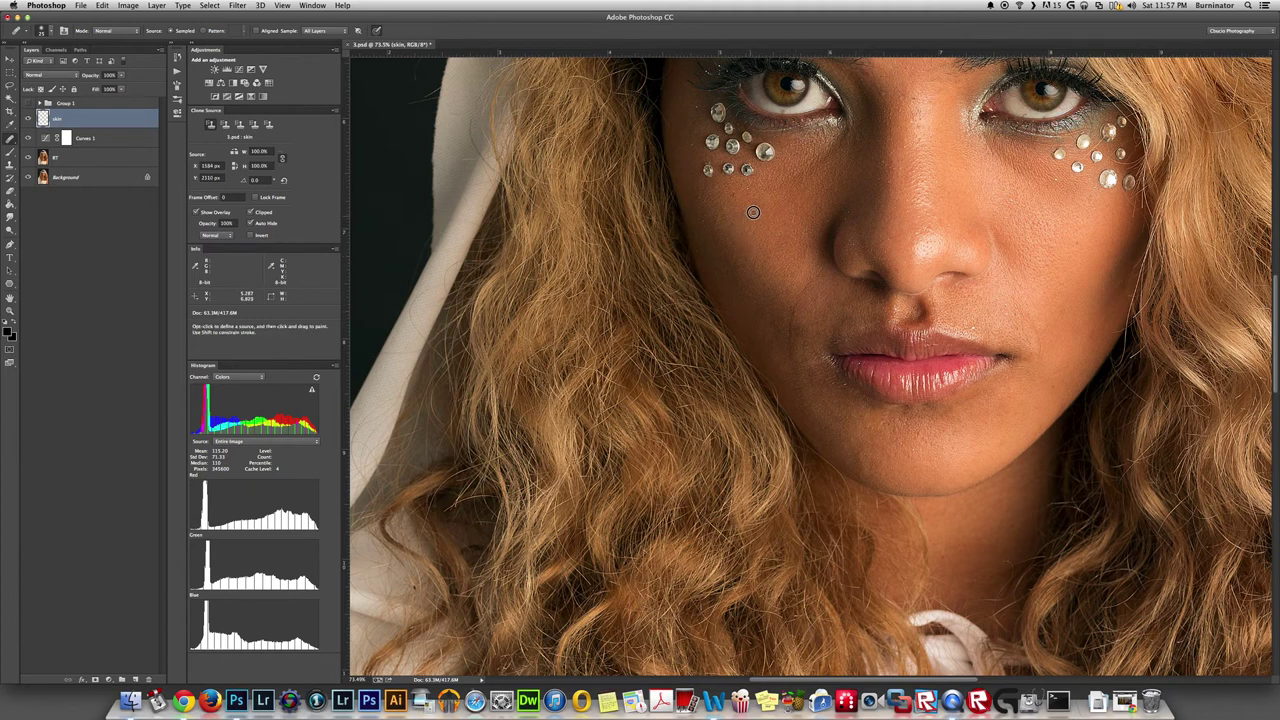
{"action": "left_click", "coordinate": [772, 218]}
{"action": "key", "text": "j"}
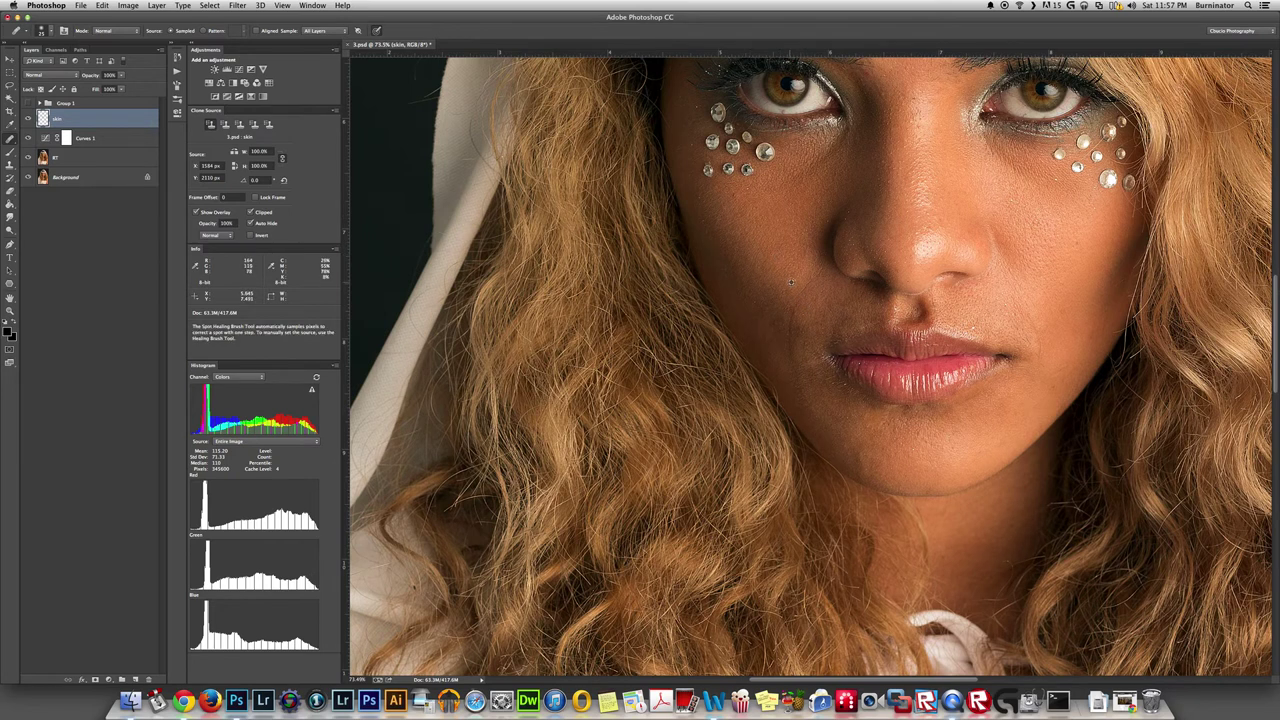
{"action": "key", "text": "shift+j"}
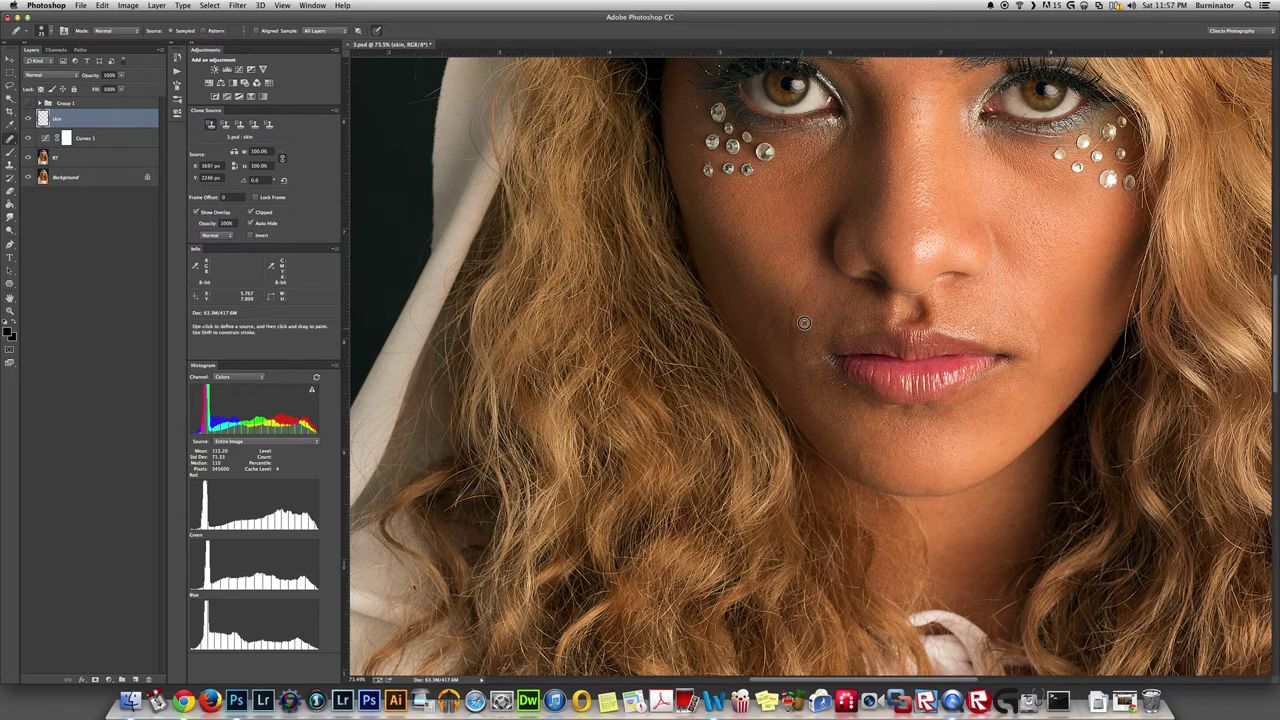
{"action": "left_click", "coordinate": [798, 328], "text": "alt"}
{"action": "key", "text": "shift+j"}
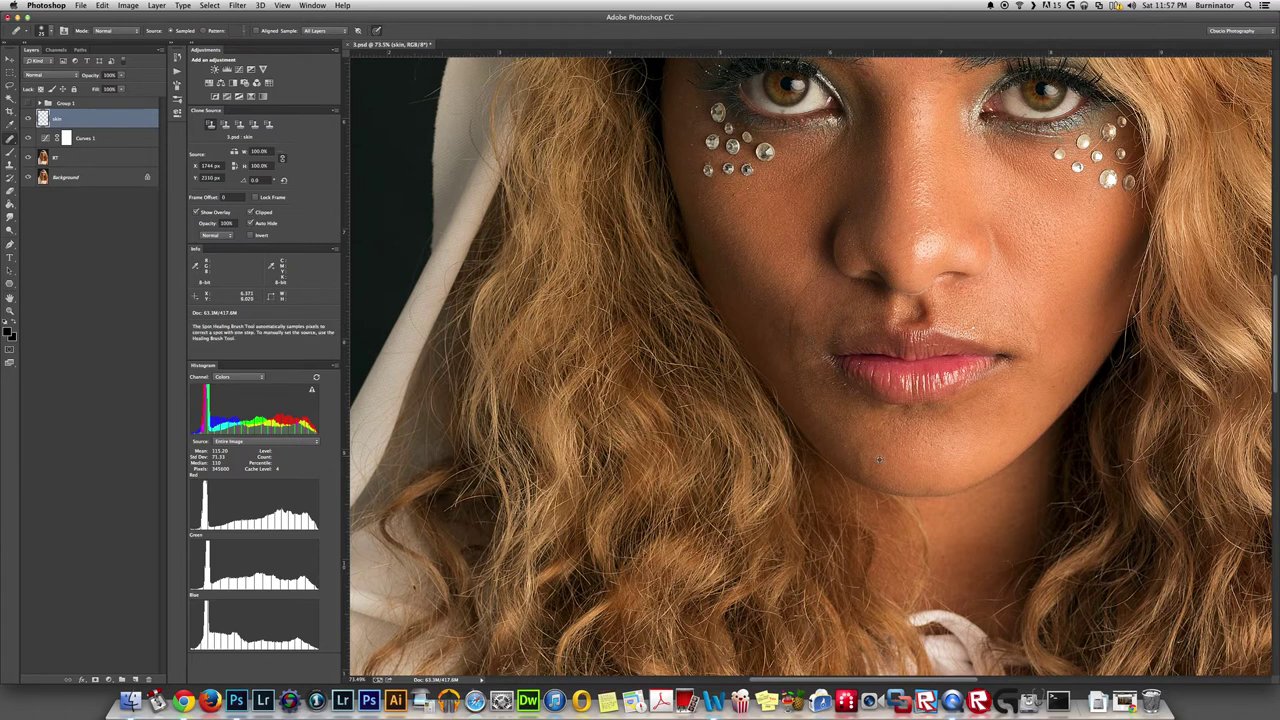
Step: Heal the spots on the chin and around the nose and mouth, resampling clean skin beside each area
{"action": "left_click", "coordinate": [881, 458], "text": "alt"}
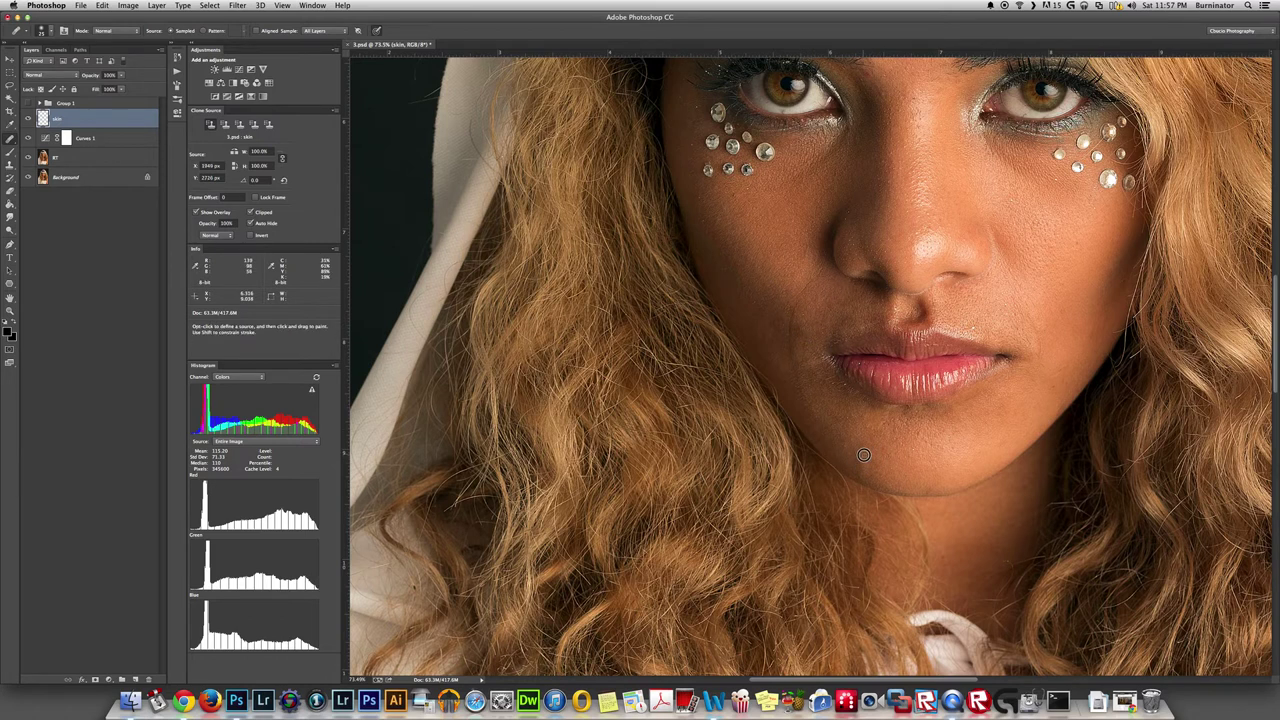
{"action": "left_click", "coordinate": [858, 461]}
{"action": "left_click", "coordinate": [846, 417], "text": "alt"}
{"action": "left_click", "coordinate": [963, 320], "text": "alt"}
{"action": "left_click", "coordinate": [1003, 298], "text": "alt"}
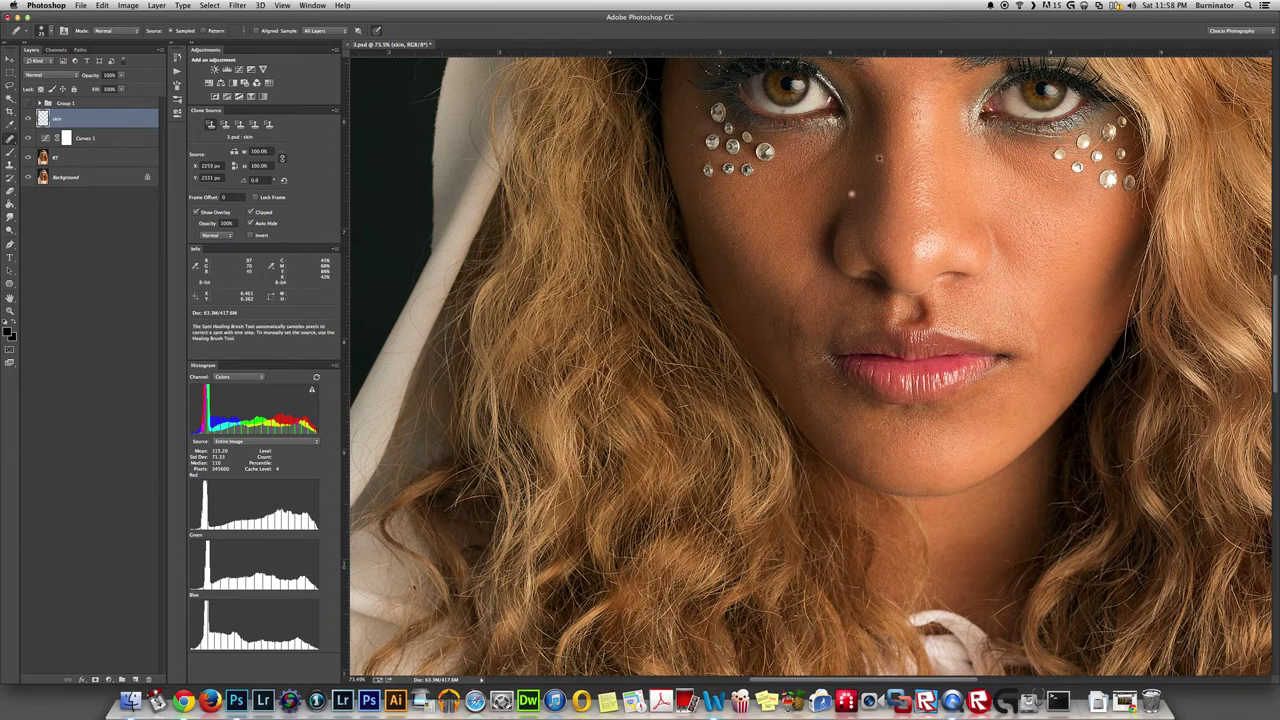
{"action": "left_click", "coordinate": [742, 208], "text": "alt"}
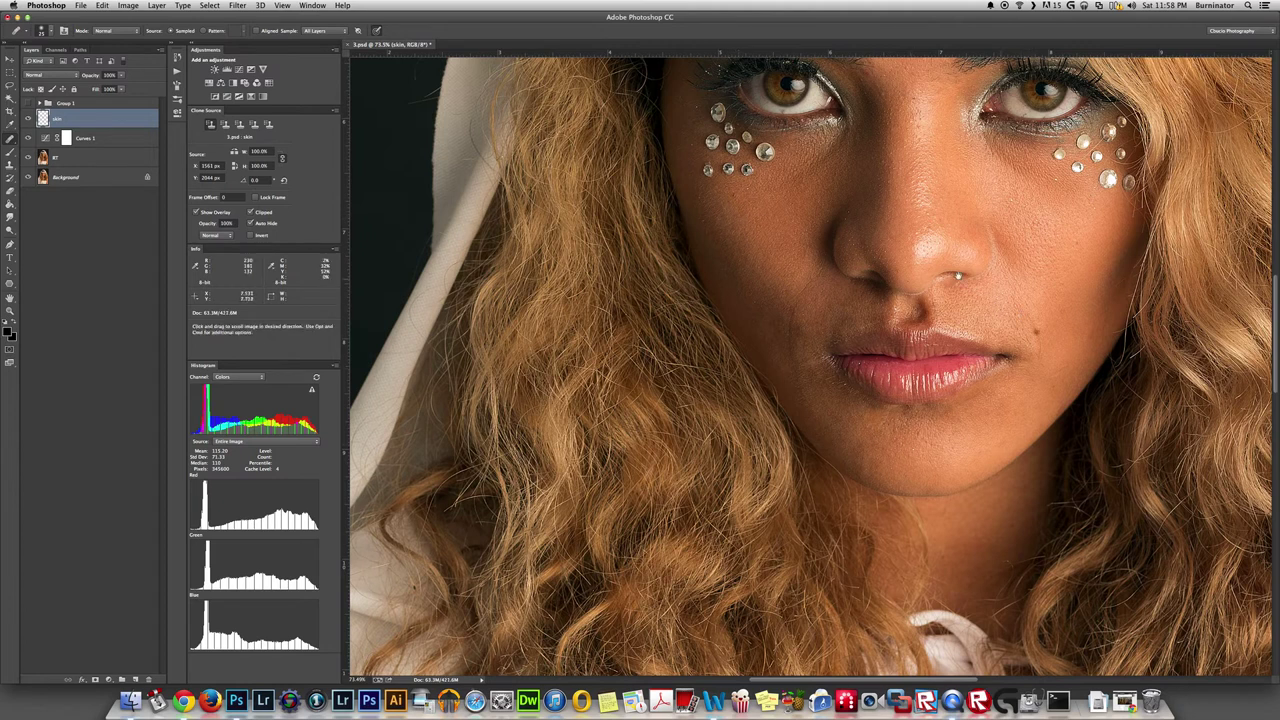
Step: Heal the blemishes along the bridge of the nose between the eyes, sampling clean skin on the bridge
{"action": "left_click_drag", "start_coordinate": [908, 200], "coordinate": [897, 366]}
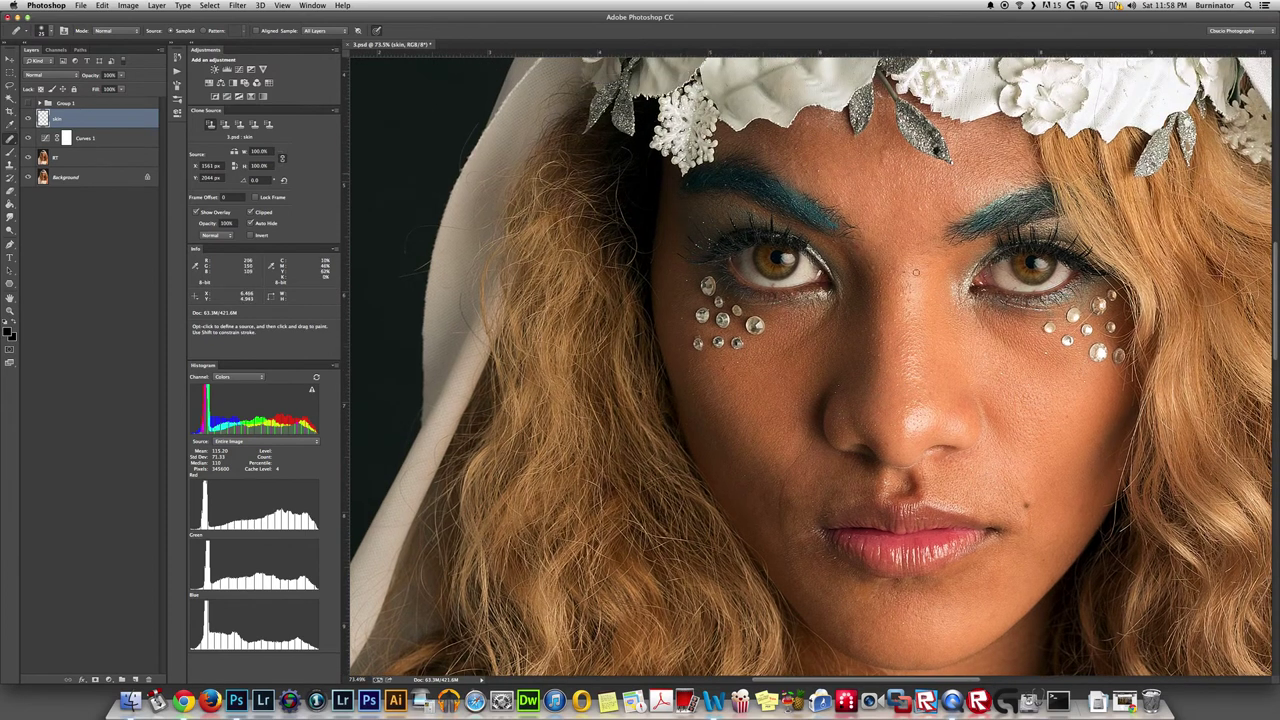
{"action": "key", "text": "j"}
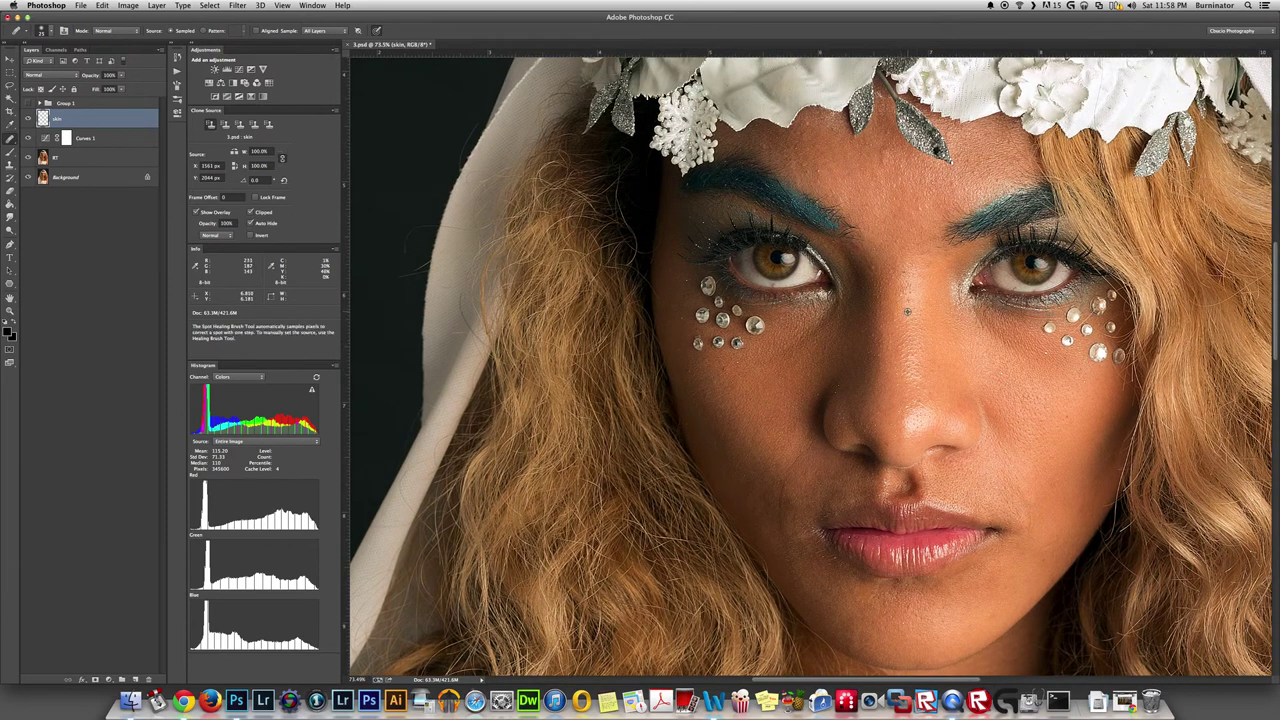
{"action": "key", "text": "s"}
{"action": "left_click", "coordinate": [906, 300], "text": "alt"}
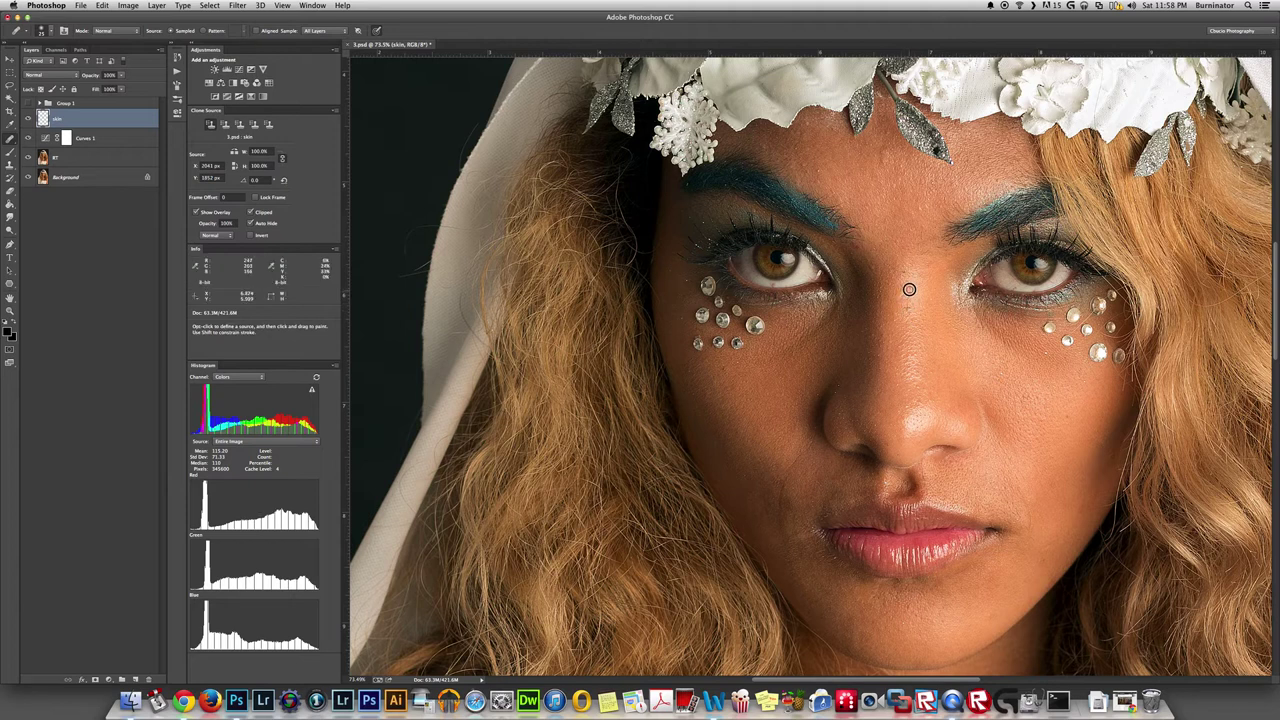
{"action": "key", "text": "j"}
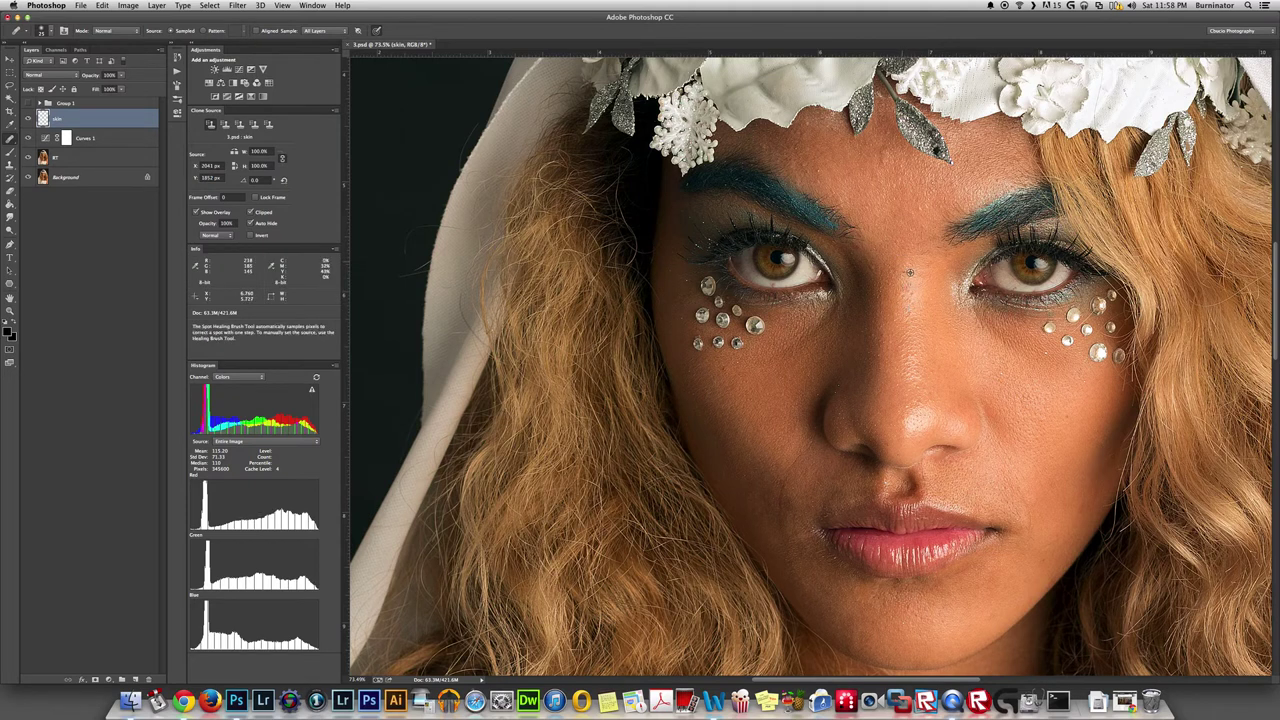
{"action": "left_click", "coordinate": [903, 266], "text": "alt"}
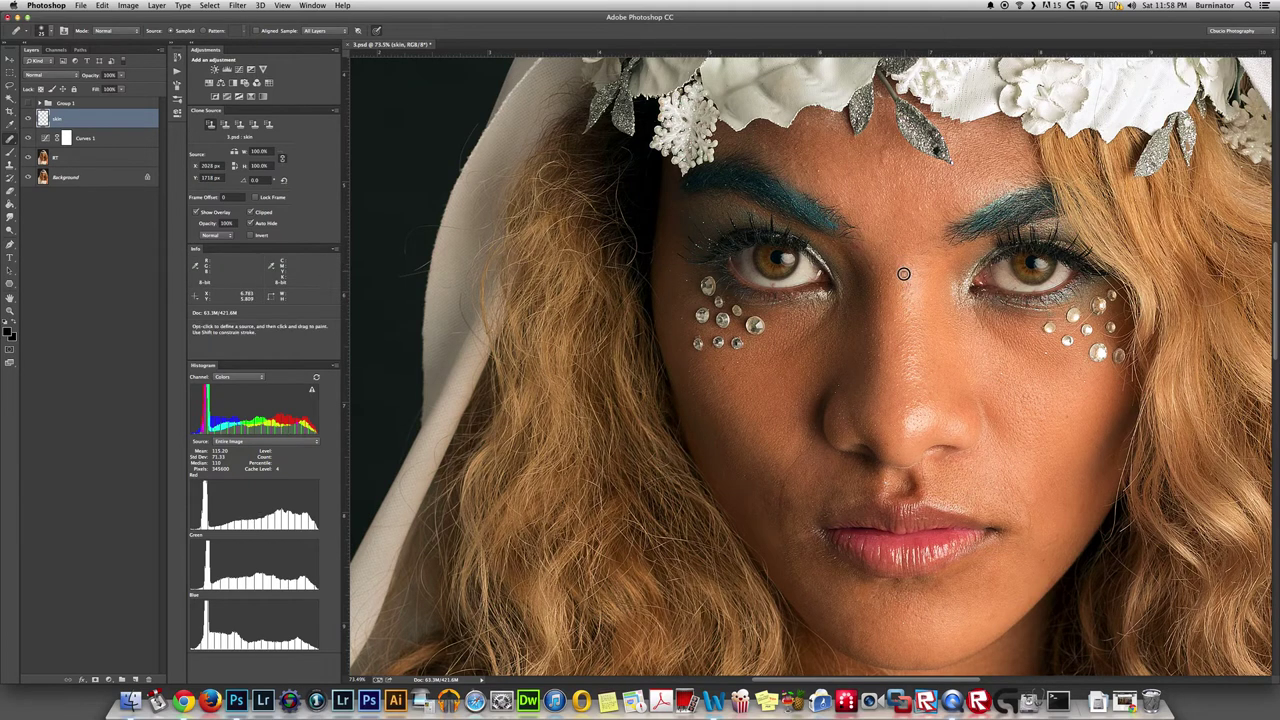
Step: Heal the blemishes in the middle of the forehead just below the flower crown
{"action": "left_click", "coordinate": [865, 165], "text": "alt"}
{"action": "left_click", "coordinate": [887, 160]}
{"action": "left_click", "coordinate": [886, 149]}
Step: Heal the spots on the forehead above the eyebrow on the image's left side, resampling clean forehead skin
{"action": "left_click", "coordinate": [831, 164], "text": "alt"}
{"action": "left_click", "coordinate": [821, 169]}
{"action": "left_click", "coordinate": [818, 176]}
{"action": "left_click", "coordinate": [818, 172]}
{"action": "left_click", "coordinate": [808, 173]}
{"action": "left_click", "coordinate": [803, 166]}
{"action": "left_click", "coordinate": [818, 148], "text": "alt"}
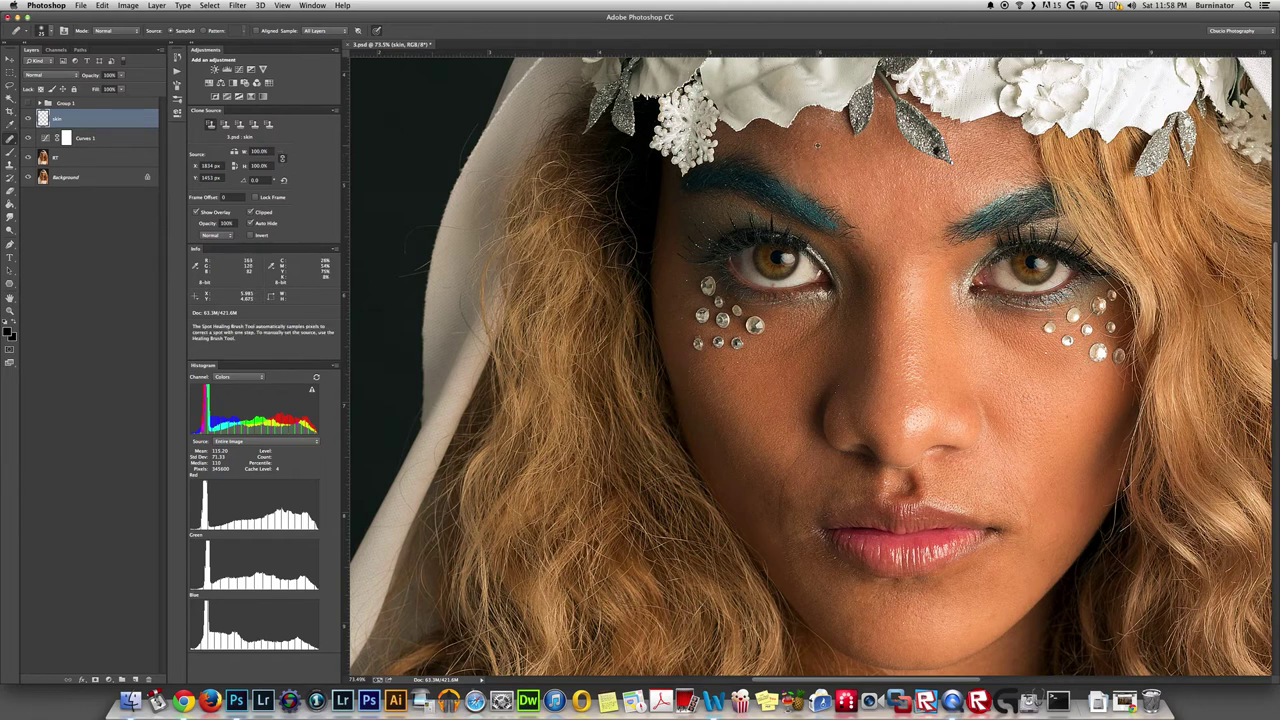
{"action": "left_click", "coordinate": [798, 148]}
{"action": "left_click", "coordinate": [806, 114], "text": "alt"}
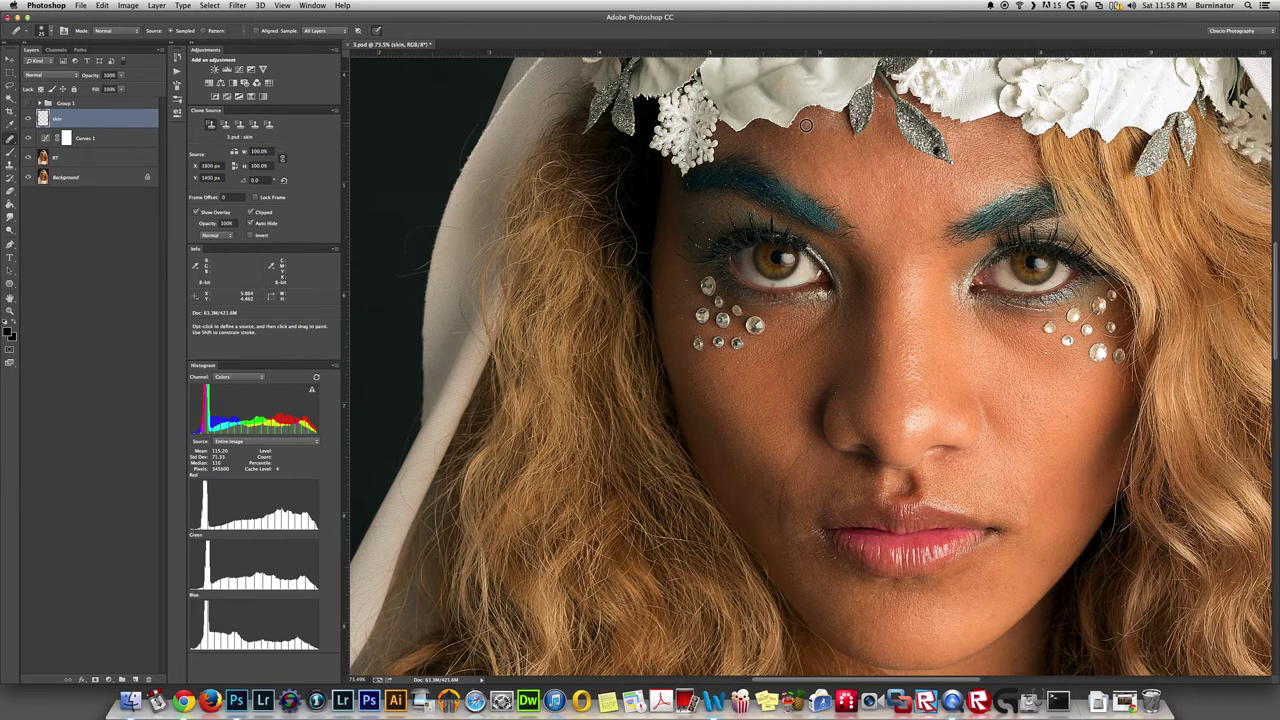
{"action": "left_click", "coordinate": [795, 148]}
Step: Heal the skin beside the upper nose bridge and around the inner eyebrows, sampling clean skin close to each spot
{"action": "key", "text": "j"}
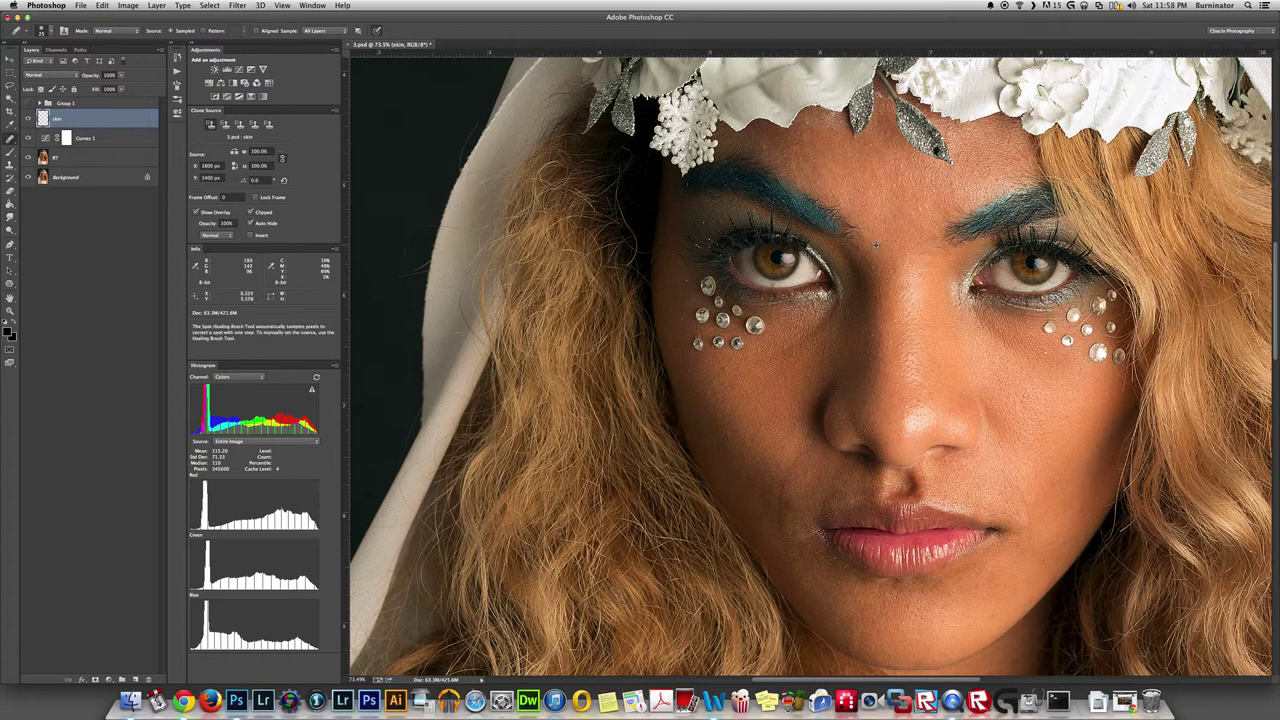
{"action": "key", "text": "j"}
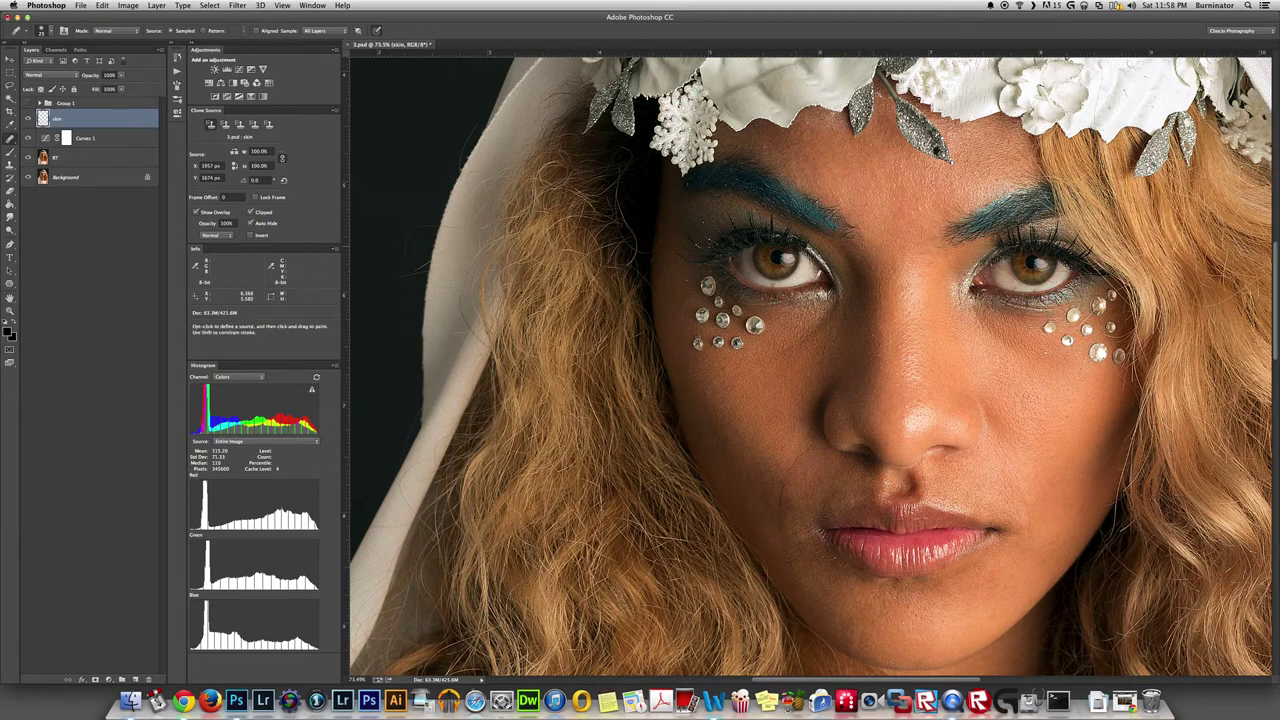
{"action": "left_click", "coordinate": [873, 268], "text": "alt"}
{"action": "key", "text": "j"}
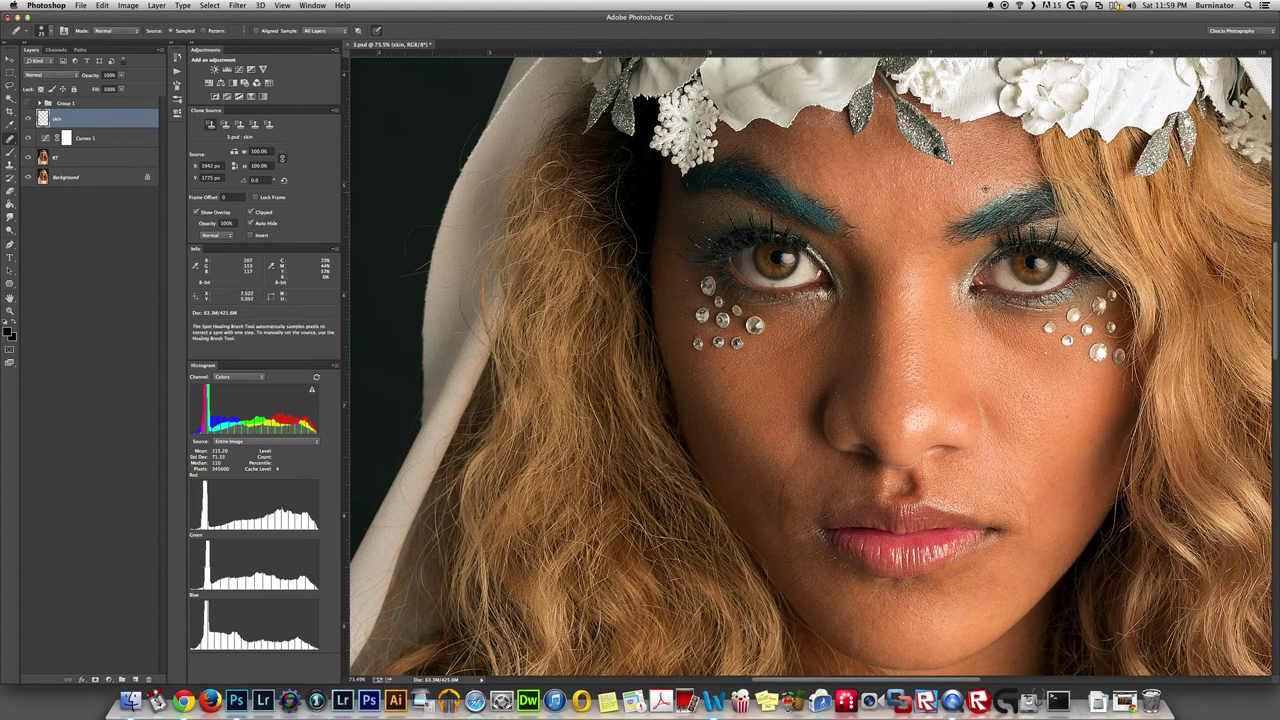
{"action": "key", "text": "s"}
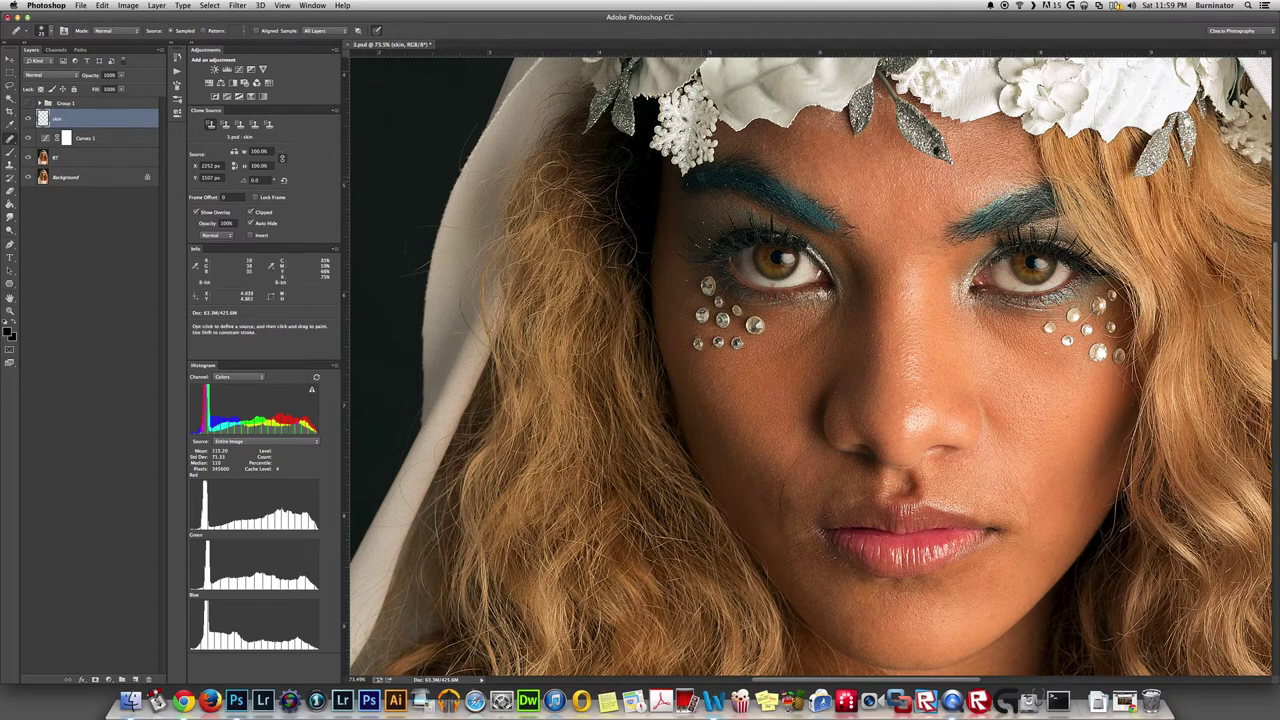
{"action": "left_click", "coordinate": [913, 206], "text": "alt"}
Step: Heal the remaining marks on the outer cheek below the gems and on the skin beside both mouth corners
{"action": "mouse_move", "coordinate": [700, 392]}
{"action": "left_mouse_down"}
{"action": "mouse_move", "coordinate": [726, 384]}
{"action": "mouse_move", "coordinate": [722, 370]}
{"action": "left_mouse_up"}
{"action": "left_click", "coordinate": [1051, 528], "text": "alt"}
{"action": "left_click", "coordinate": [1046, 547]}
{"action": "left_click", "coordinate": [767, 527], "text": "alt"}
{"action": "left_click_drag", "start_coordinate": [780, 521], "coordinate": [782, 492]}
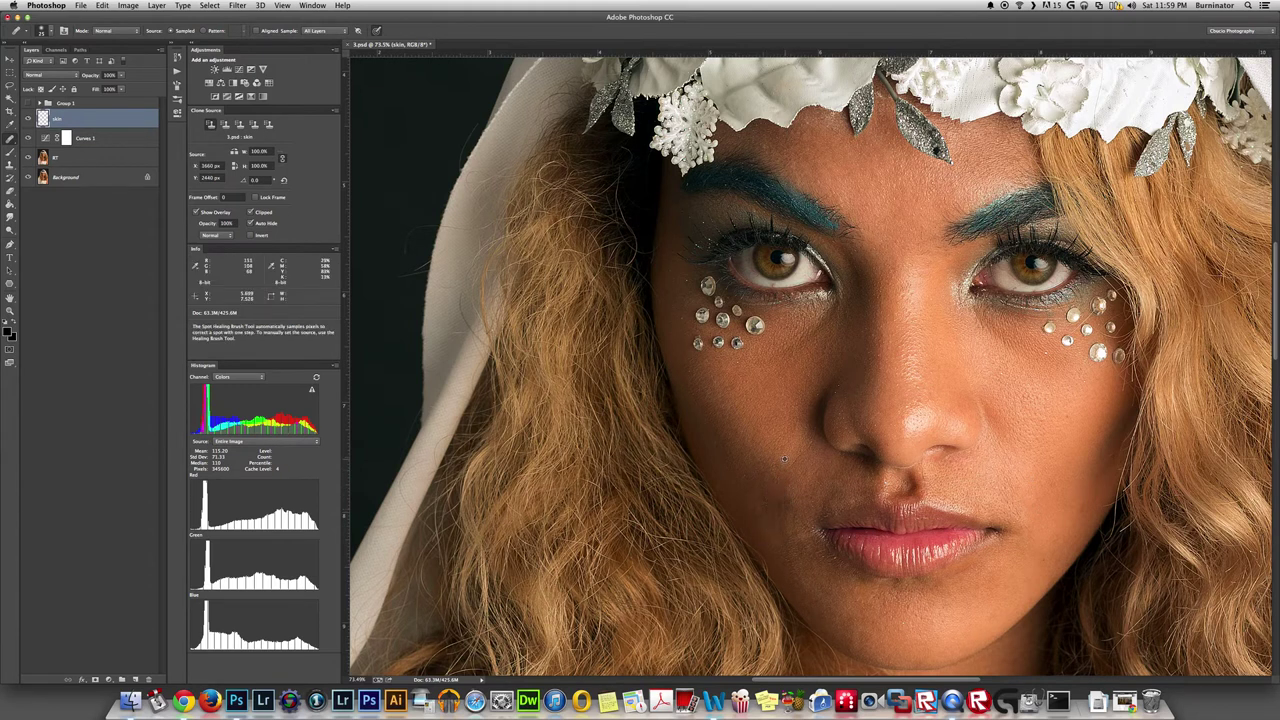
{"action": "left_click", "coordinate": [782, 459], "text": "alt"}
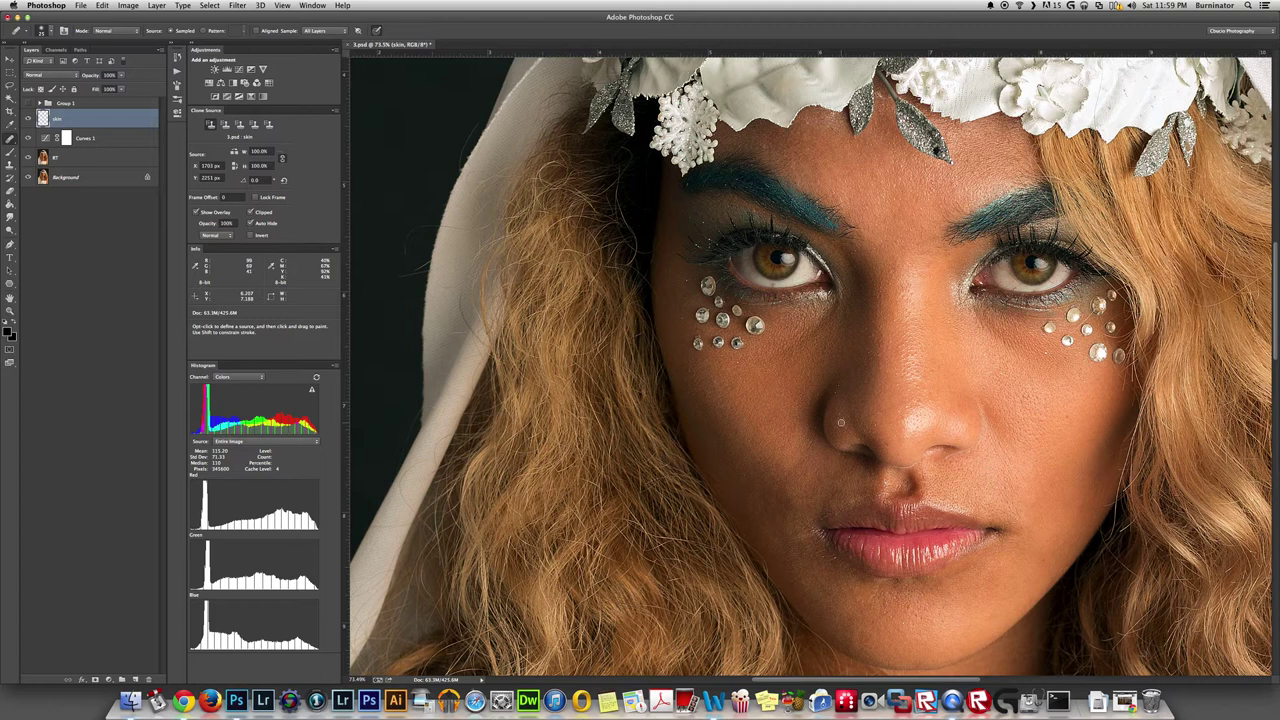
Step: Fit the whole portrait in view and compare it with the skin layer hidden and shown
{"action": "key", "text": "v"}
{"action": "key", "text": "super+0"}
{"action": "key", "text": "s"}
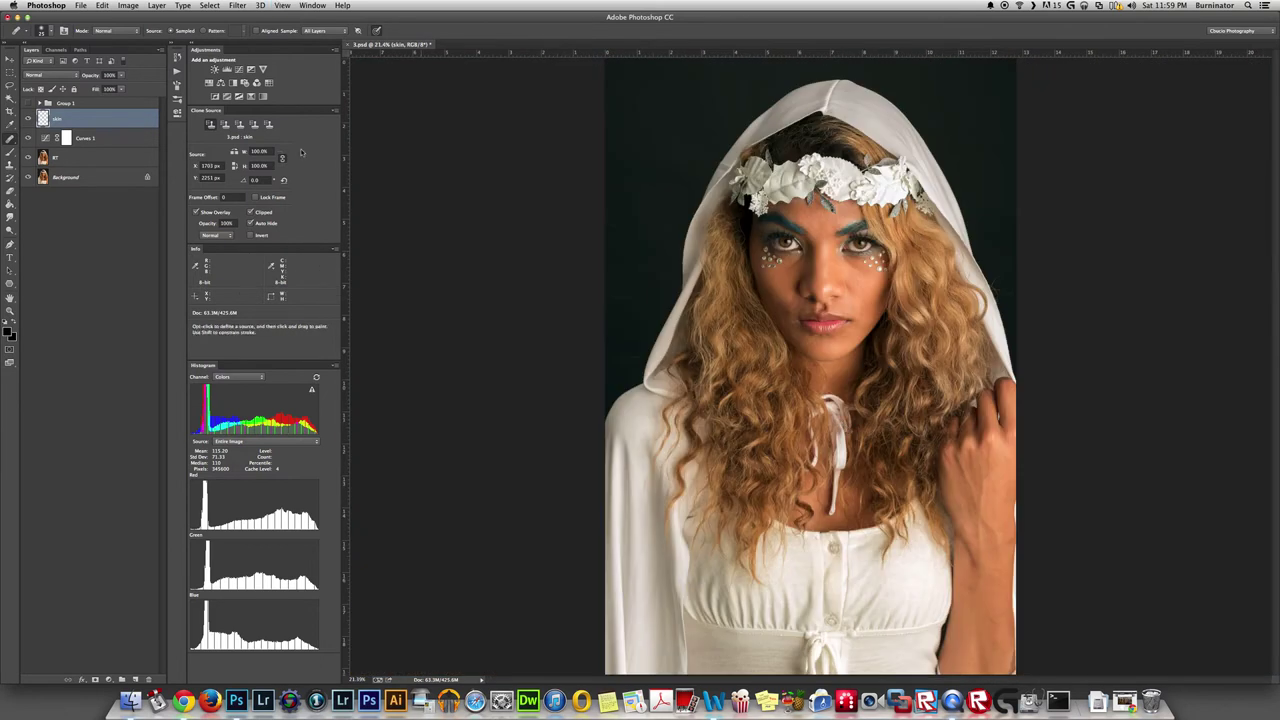
{"action": "left_click", "coordinate": [27, 119]}
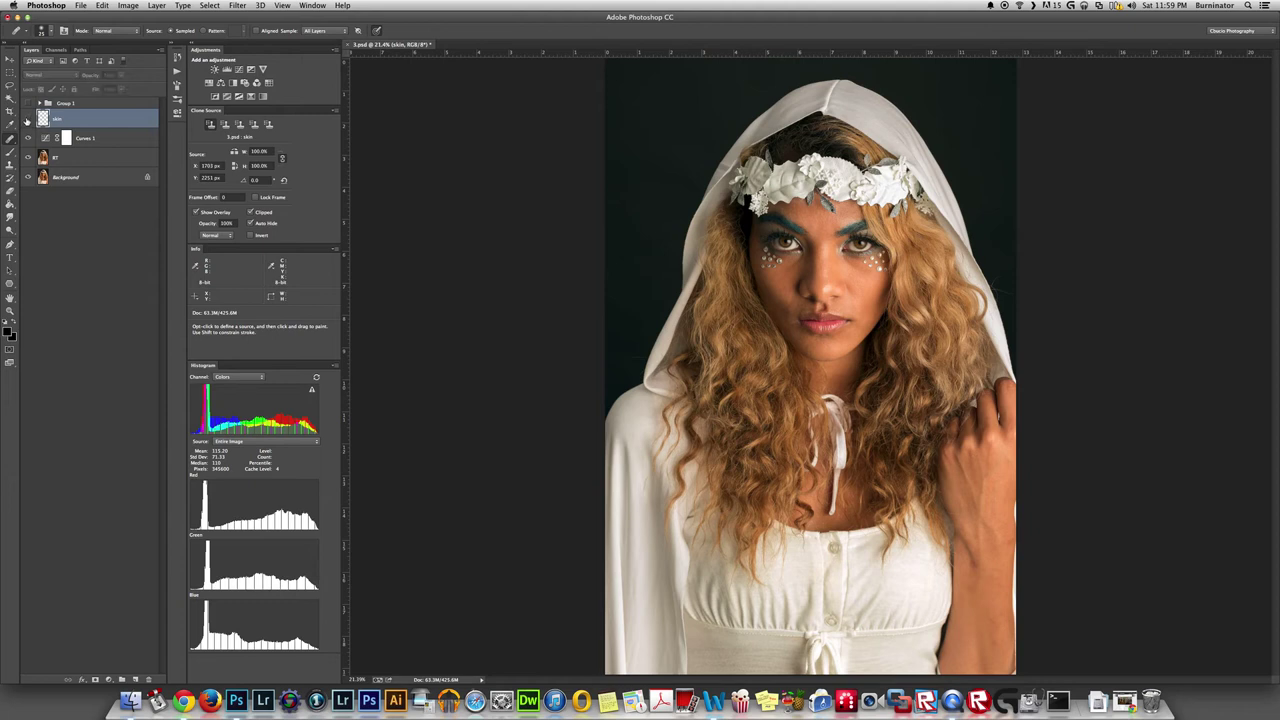
{"action": "left_click", "coordinate": [27, 119]}
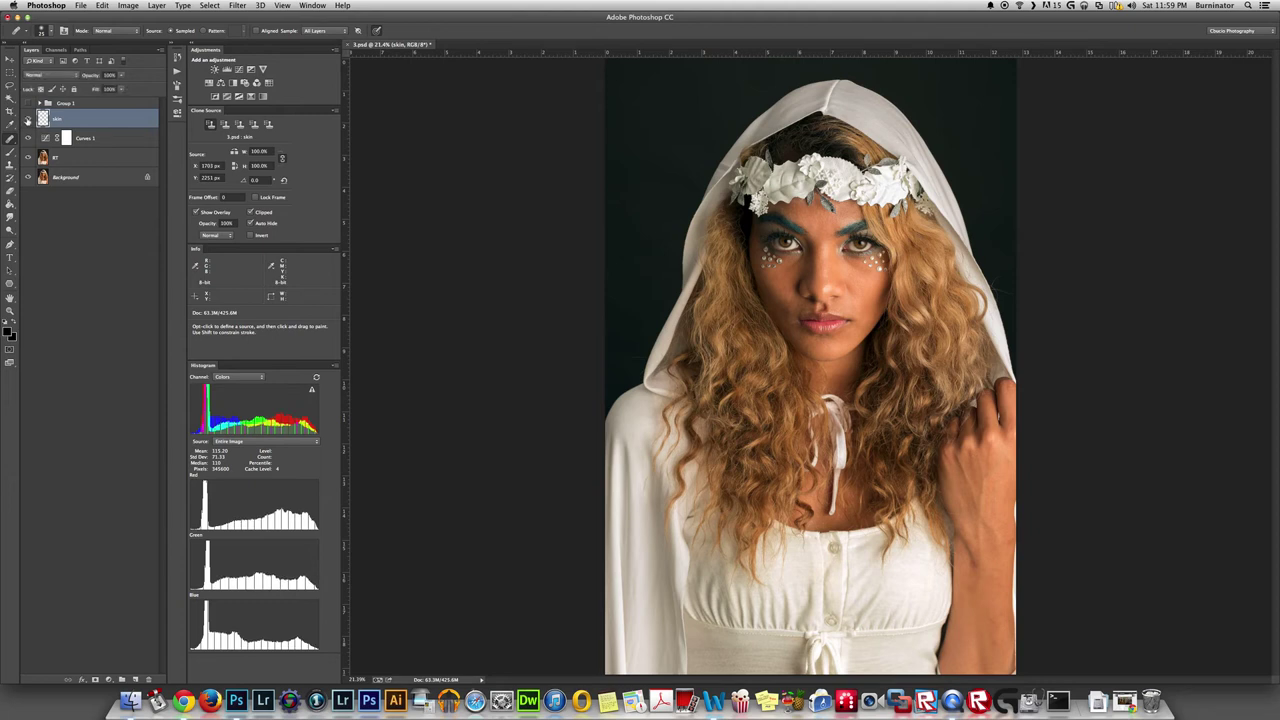
{"action": "left_click", "coordinate": [27, 119]}
{"action": "left_click", "coordinate": [27, 119]}
Step: Heal the small spots on the middle and lower forearm using clean skin sampled from the arm
{"action": "scroll", "coordinate": [994, 616], "scroll_direction": "up", "scroll_amount": 5}
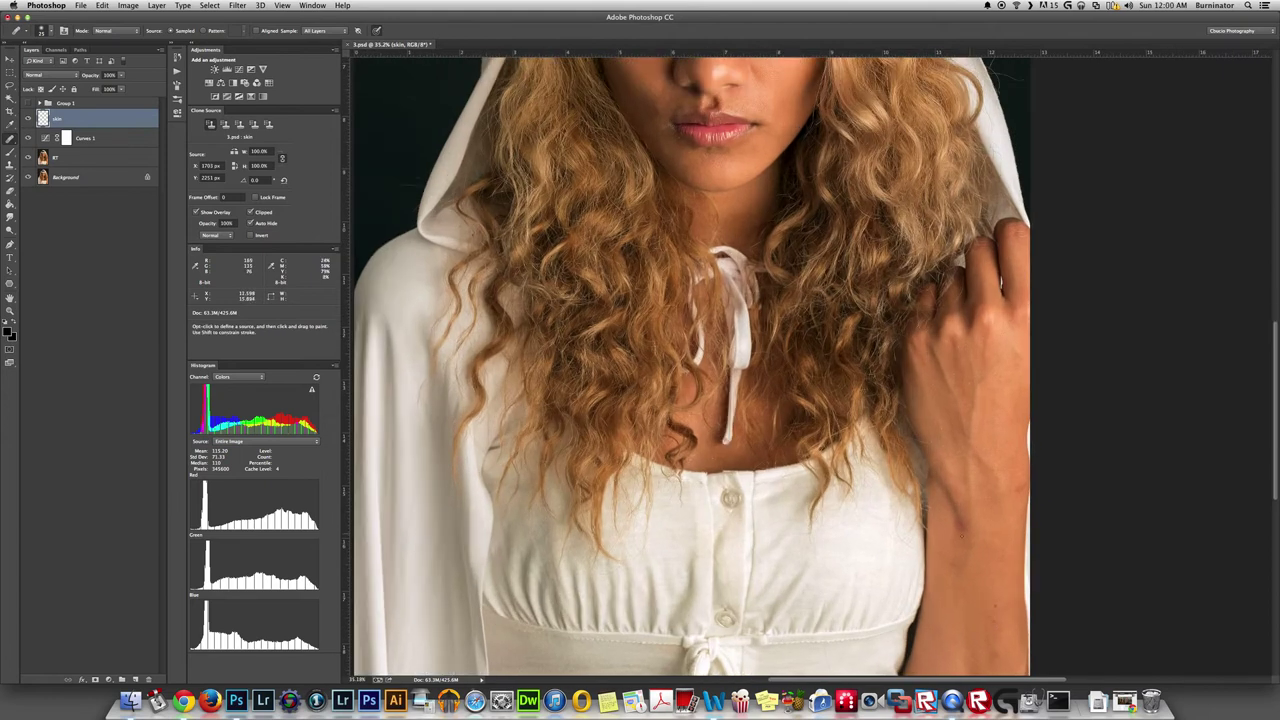
{"action": "scroll", "coordinate": [995, 614], "scroll_direction": "up", "scroll_amount": 5}
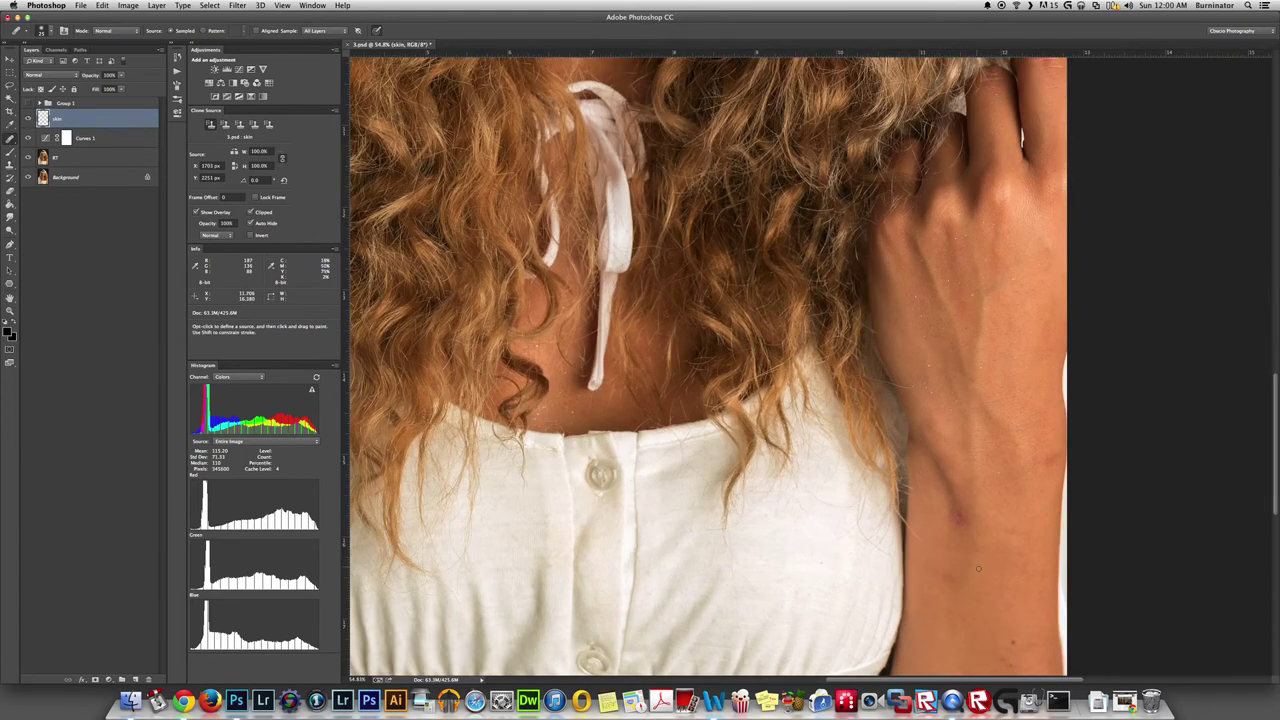
{"action": "left_click_drag", "start_coordinate": [983, 554], "coordinate": [877, 374]}
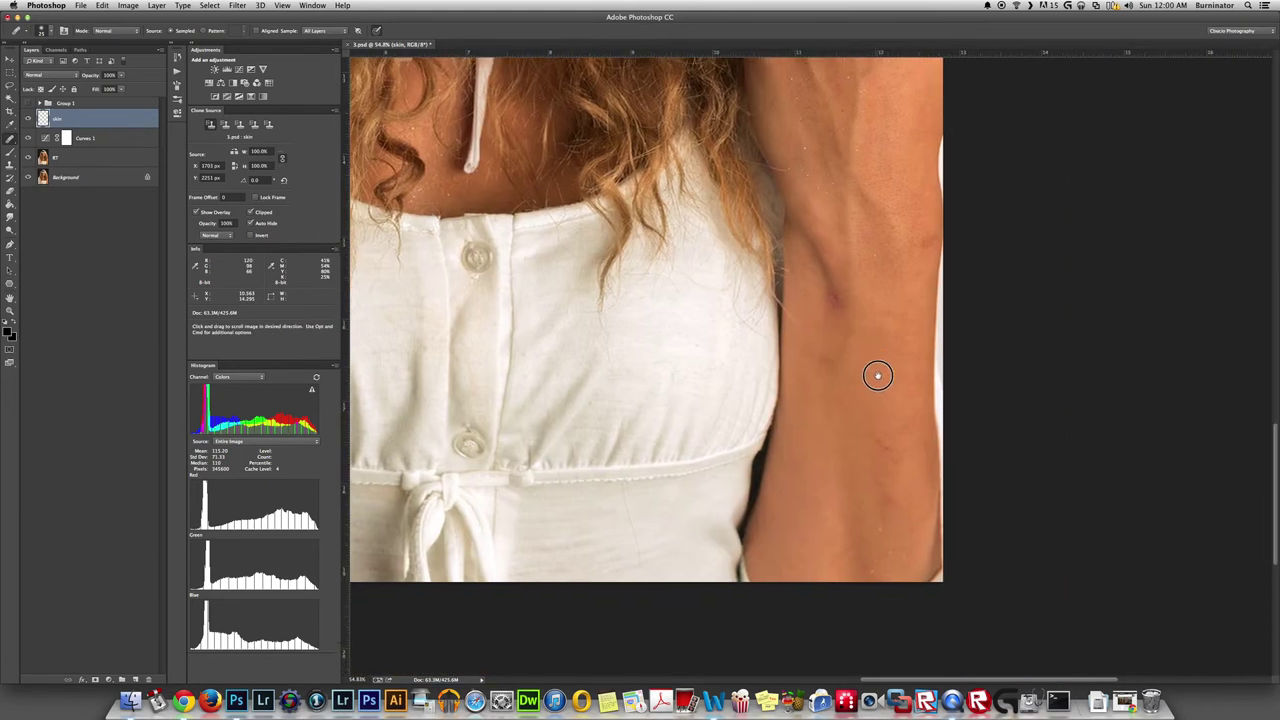
{"action": "key", "text": "j"}
{"action": "key", "text": "shift+j"}
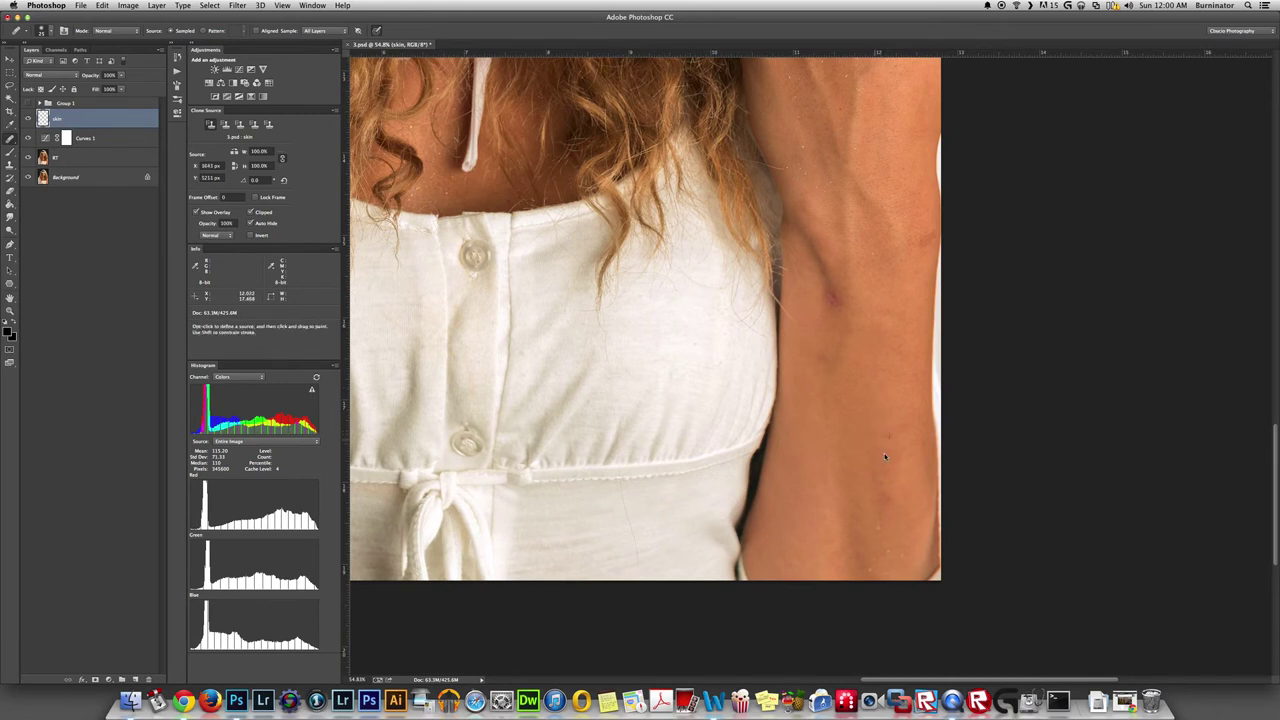
{"action": "key", "text": "shift+j"}
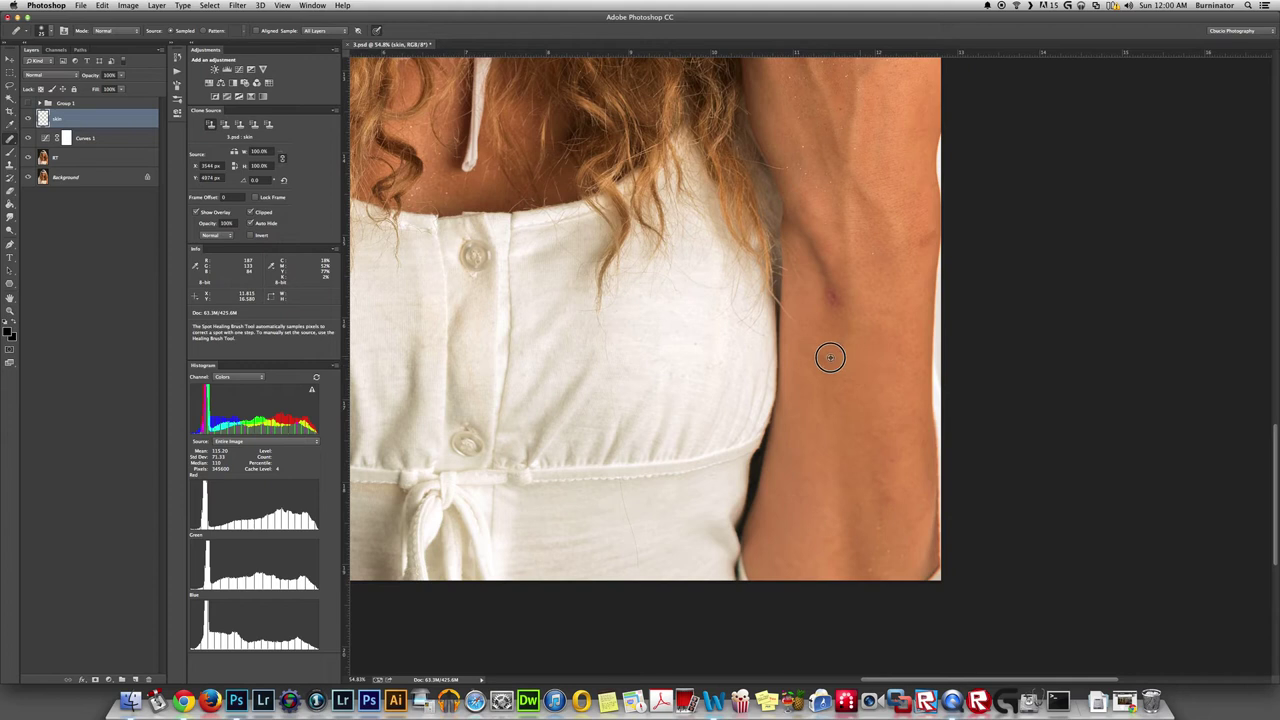
{"action": "key", "text": "shift+j"}
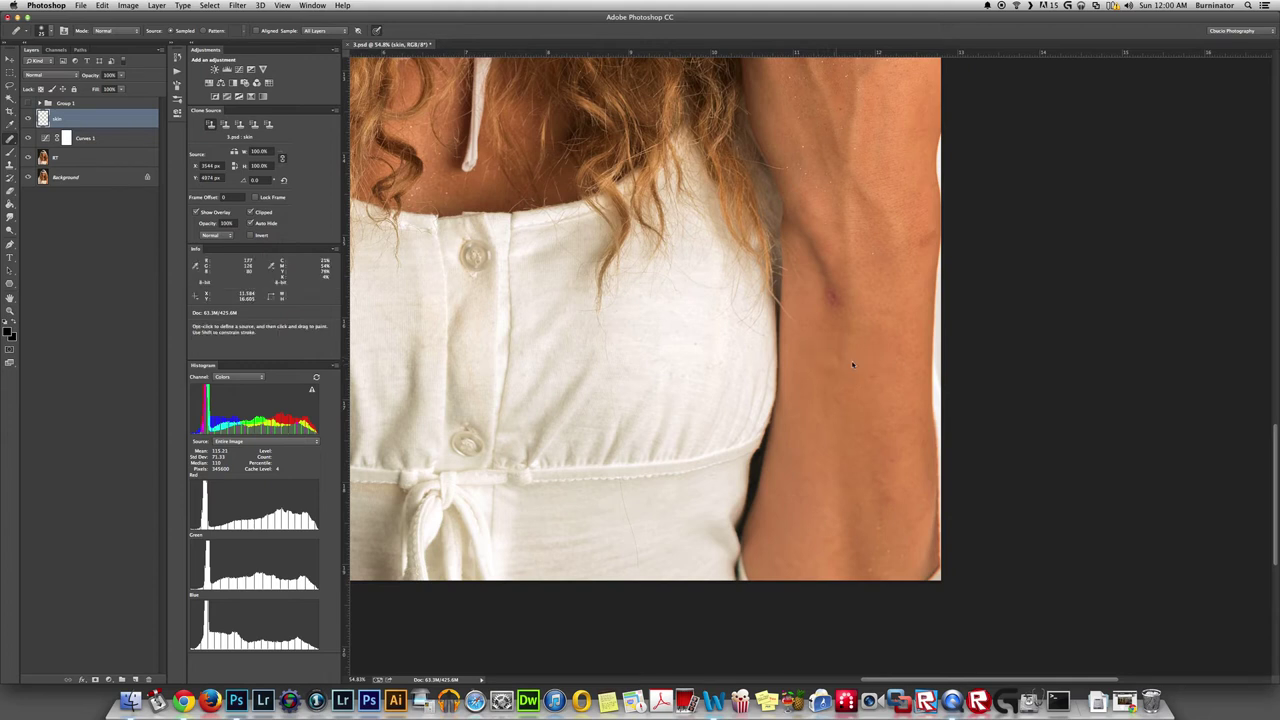
{"action": "key", "text": "shift+j"}
{"action": "left_click", "coordinate": [882, 350], "text": "alt"}
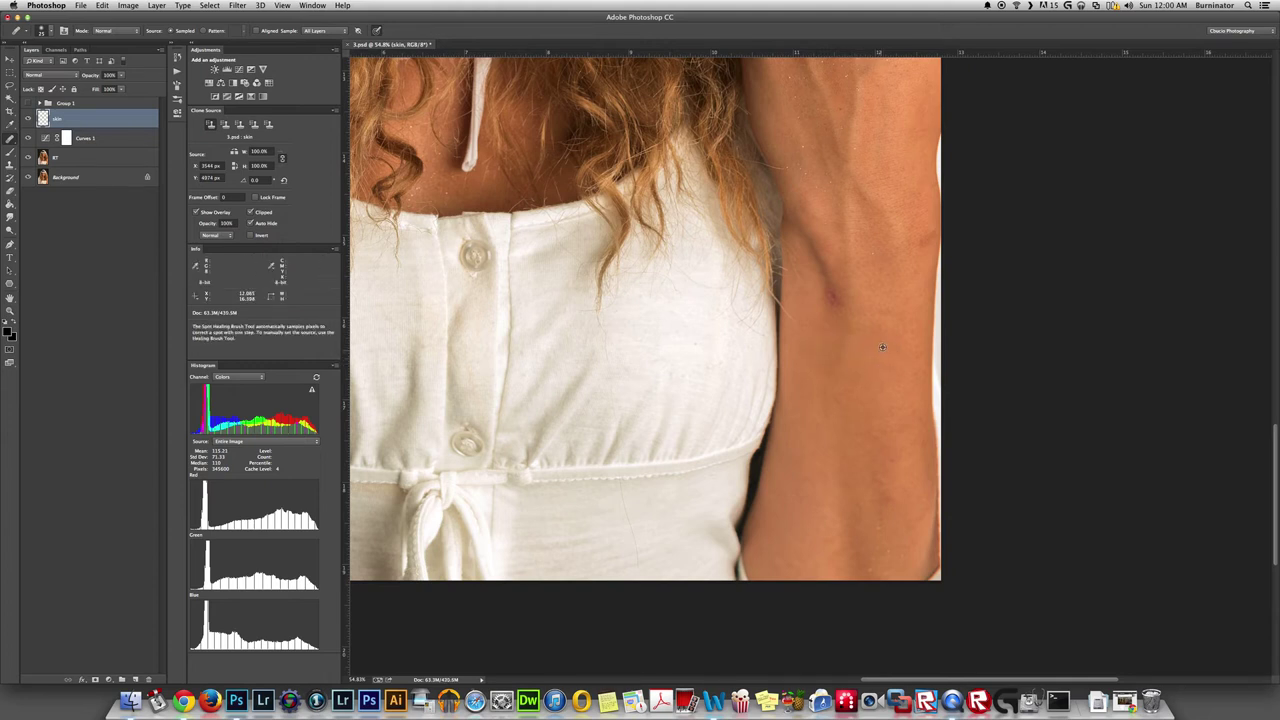
{"action": "left_click", "coordinate": [880, 314]}
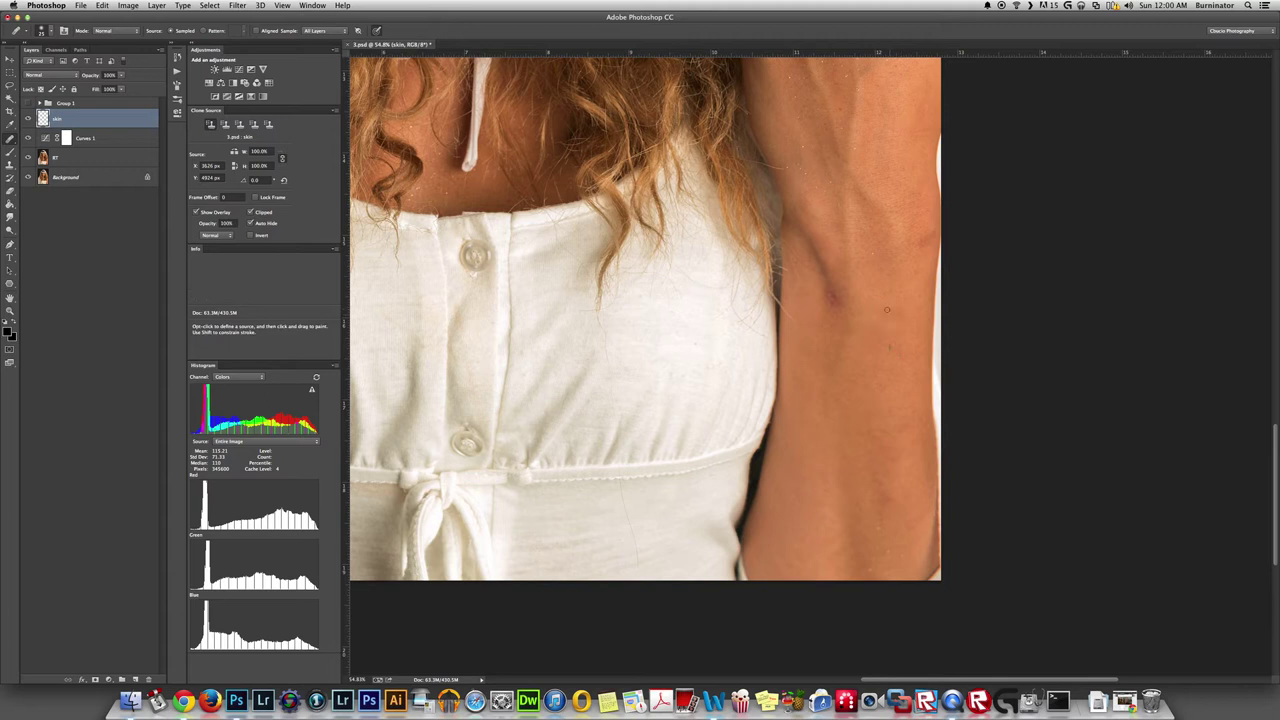
Step: Heal the spot near the outer edge of the wrist and the dark reddish mark on its inner side
{"action": "key", "text": "shift+j"}
{"action": "left_click", "coordinate": [911, 275], "text": "alt"}
{"action": "left_click", "coordinate": [919, 277]}
{"action": "left_click", "coordinate": [900, 283], "text": "alt"}
{"action": "left_click", "coordinate": [866, 326], "text": "alt"}
{"action": "left_click", "coordinate": [836, 297]}
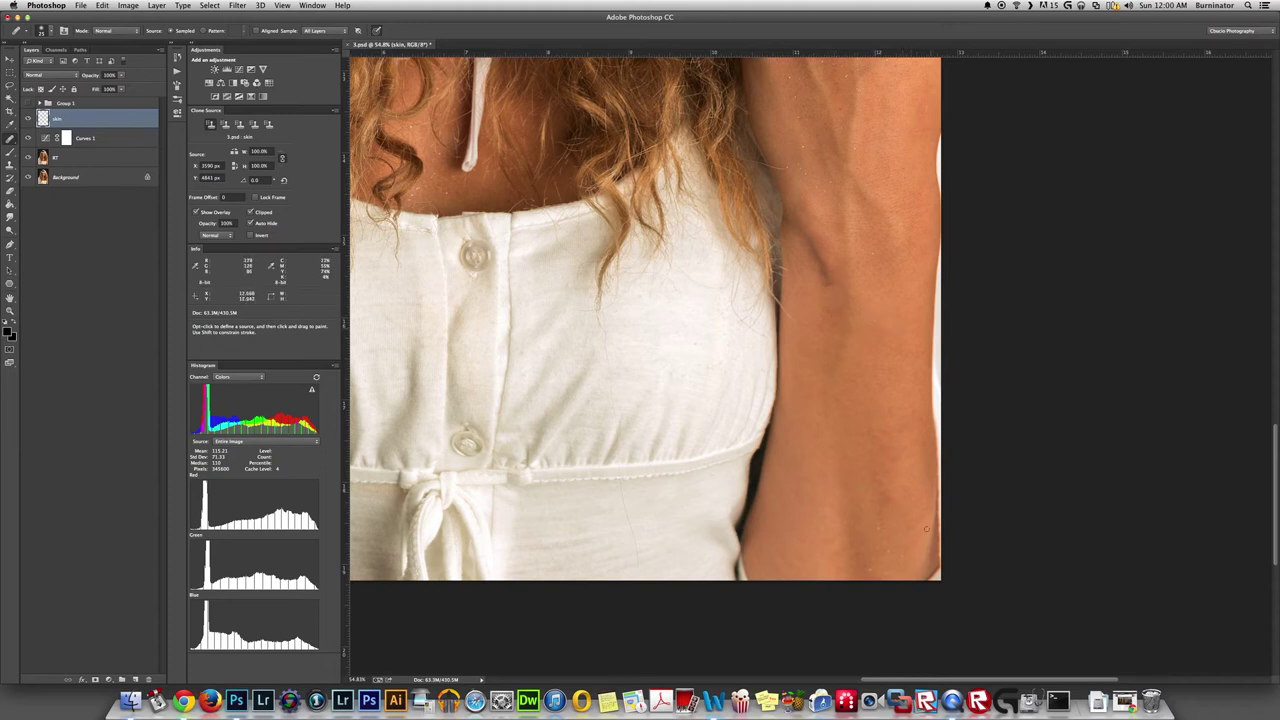
Step: Heal the lower forearm near its outer edge and paint over the dark crease on the inner wrist with sampled clean skin
{"action": "left_click", "coordinate": [909, 497], "text": "alt"}
{"action": "key", "text": "j"}
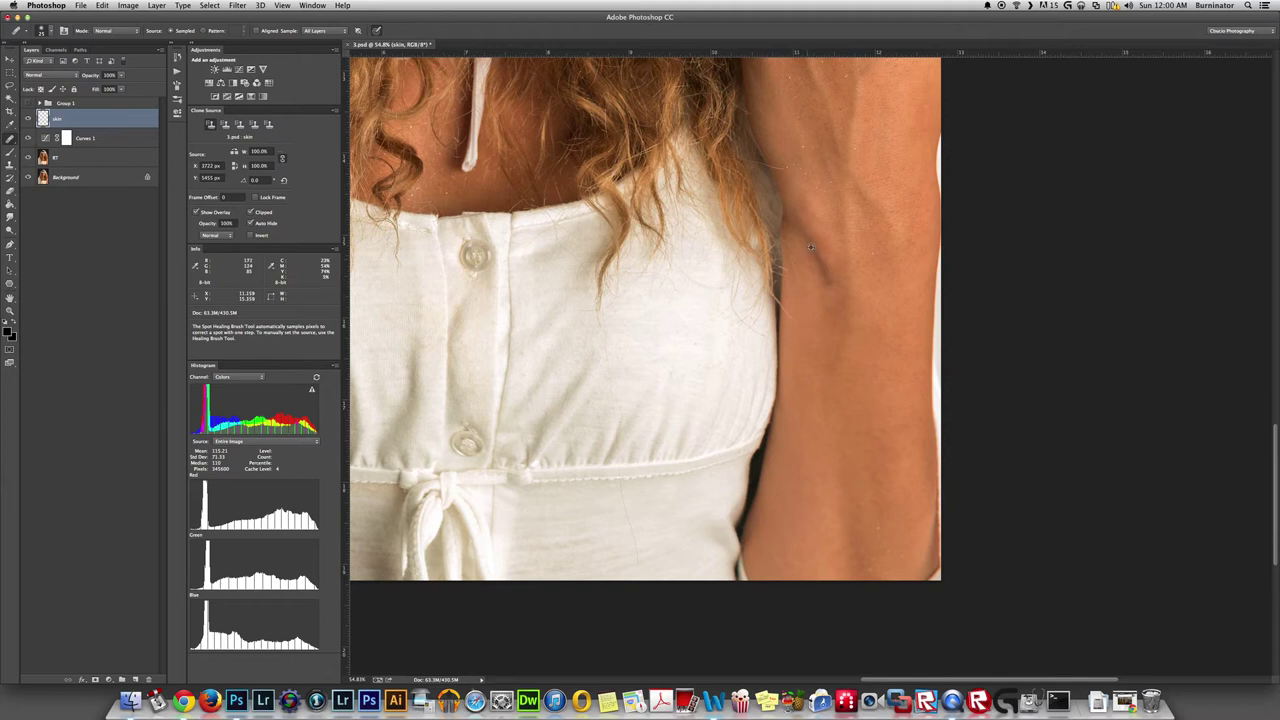
{"action": "key", "text": "shift+j"}
{"action": "left_click", "coordinate": [881, 282], "text": "alt"}
{"action": "left_click_drag", "start_coordinate": [830, 283], "coordinate": [802, 224]}
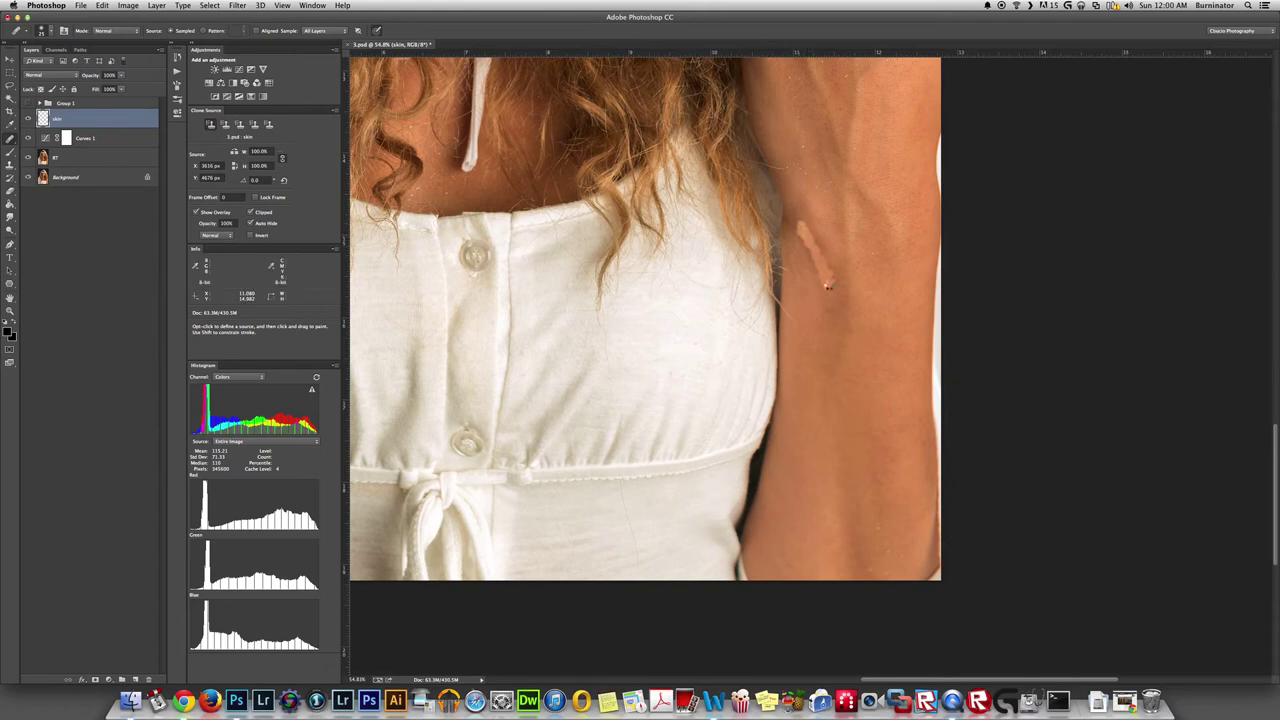
Step: Heal the vein and crease marks on the middle forearm using clean skin sampled from the arm
{"action": "left_click", "coordinate": [877, 296], "text": "alt"}
{"action": "mouse_move", "coordinate": [843, 285]}
{"action": "left_mouse_down"}
{"action": "mouse_move", "coordinate": [829, 289]}
{"action": "mouse_move", "coordinate": [820, 251]}
{"action": "mouse_move", "coordinate": [797, 240]}
{"action": "mouse_move", "coordinate": [796, 212]}
{"action": "left_mouse_up"}
{"action": "left_click", "coordinate": [808, 318], "text": "alt"}
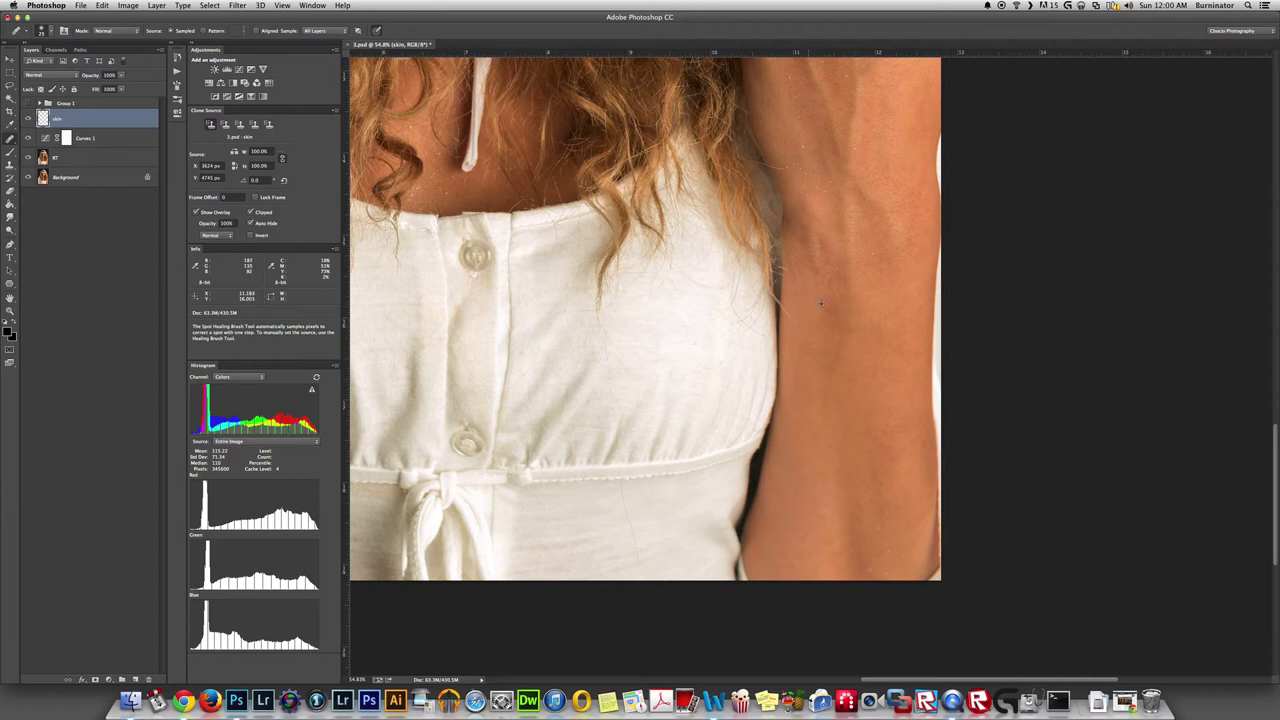
{"action": "left_click", "coordinate": [833, 243], "text": "alt"}
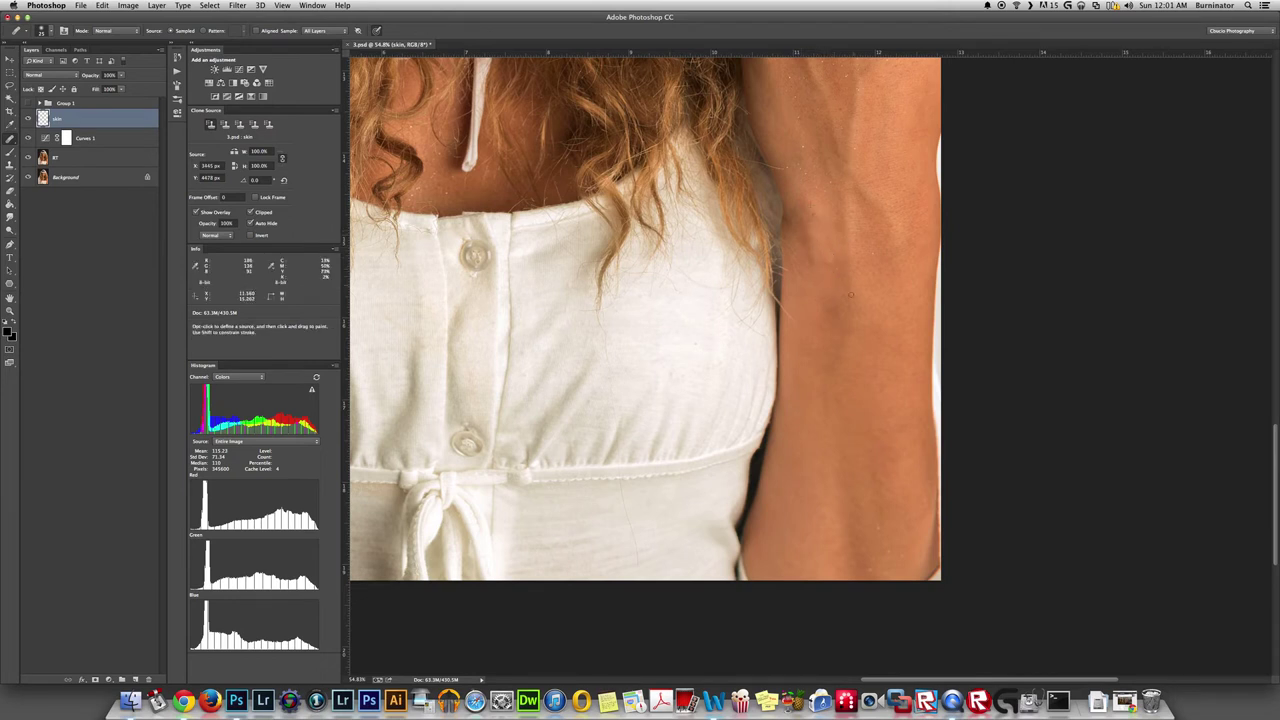
{"action": "left_click", "coordinate": [817, 318], "text": "alt"}
Step: Heal the blemish on the cheek just outside the corner of the mouth with the healing brush
{"action": "key", "text": "super+0"}
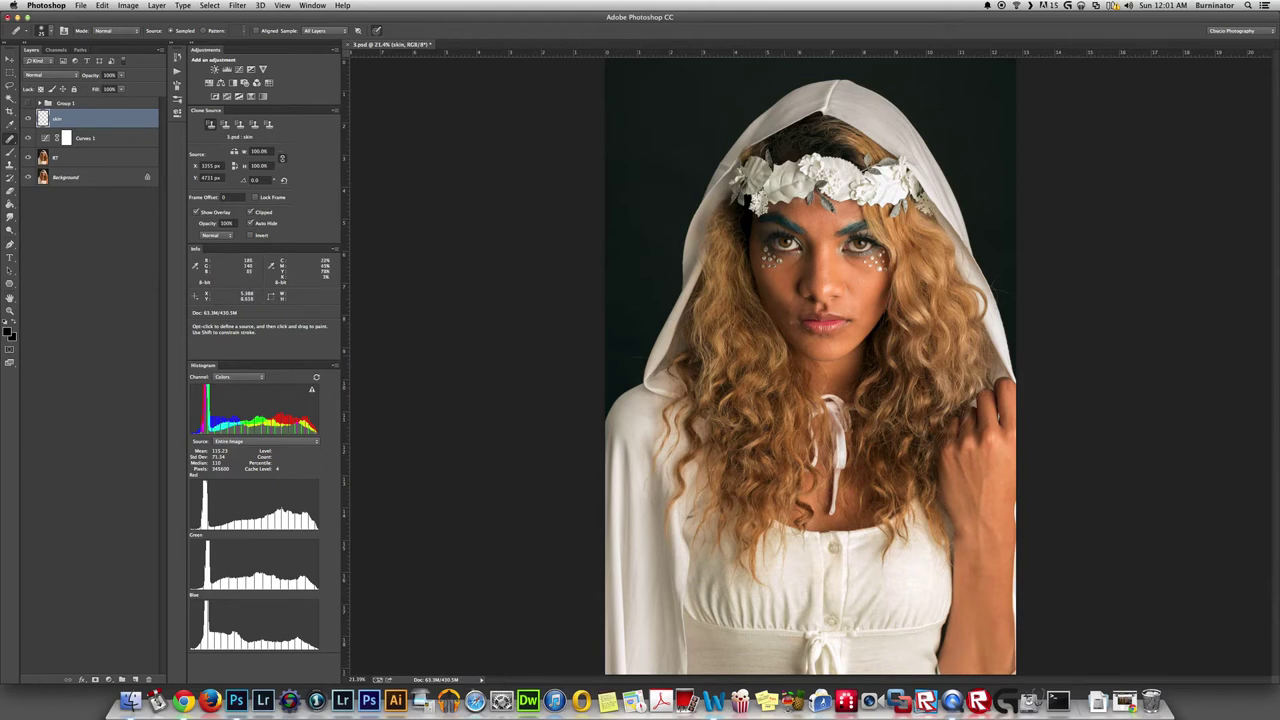
{"action": "scroll", "coordinate": [797, 334], "scroll_direction": "up", "scroll_amount": 5}
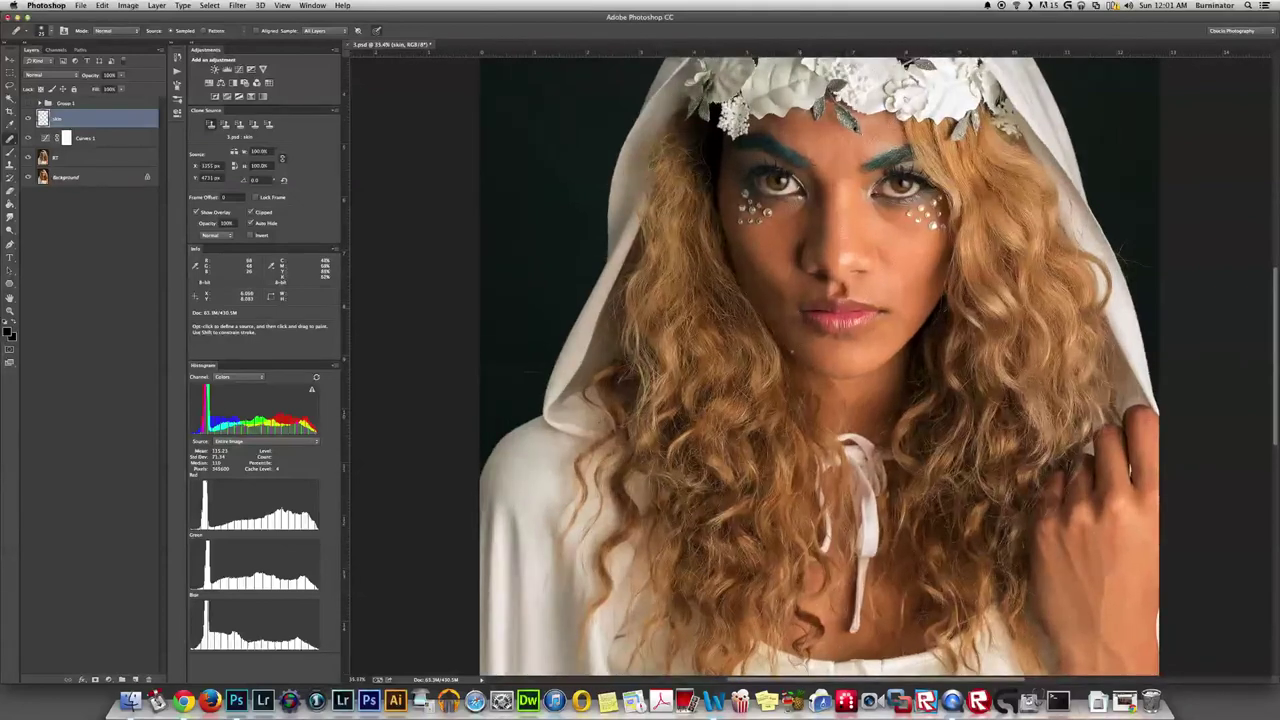
{"action": "scroll", "coordinate": [797, 334], "scroll_direction": "up", "scroll_amount": 4}
{"action": "scroll", "coordinate": [793, 379], "scroll_direction": "down", "scroll_amount": 2}
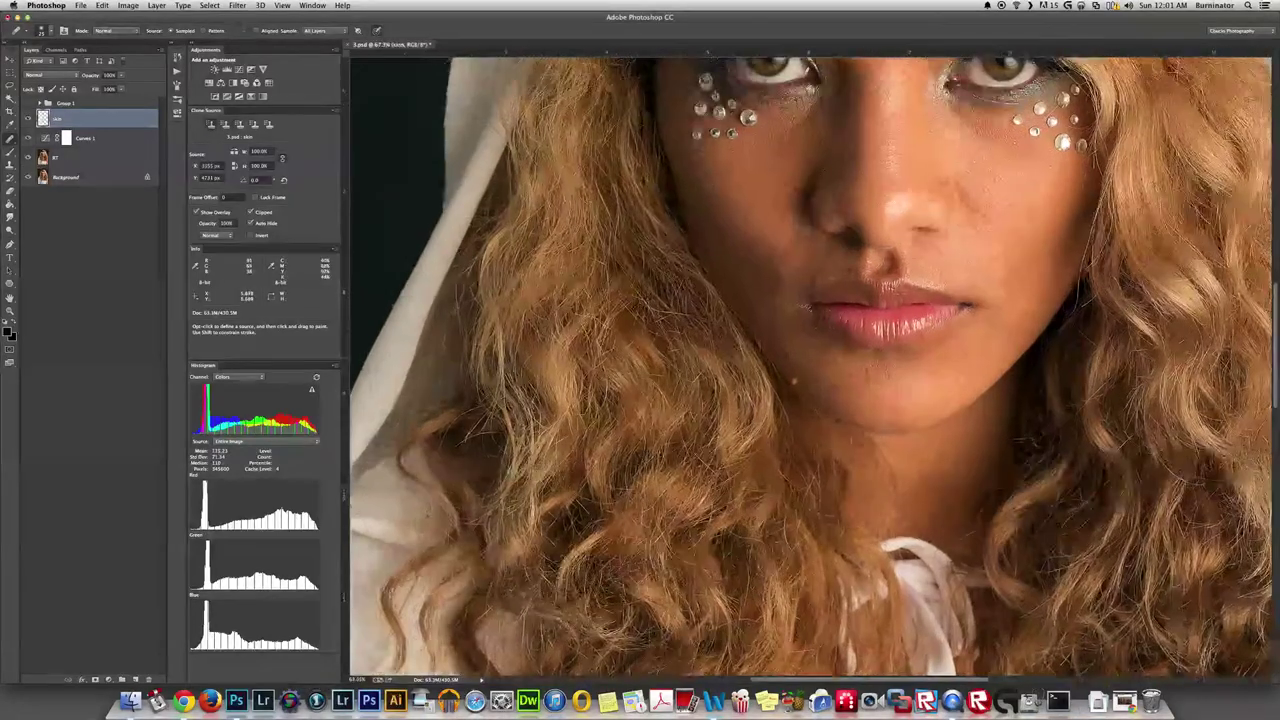
{"action": "key", "text": "j"}
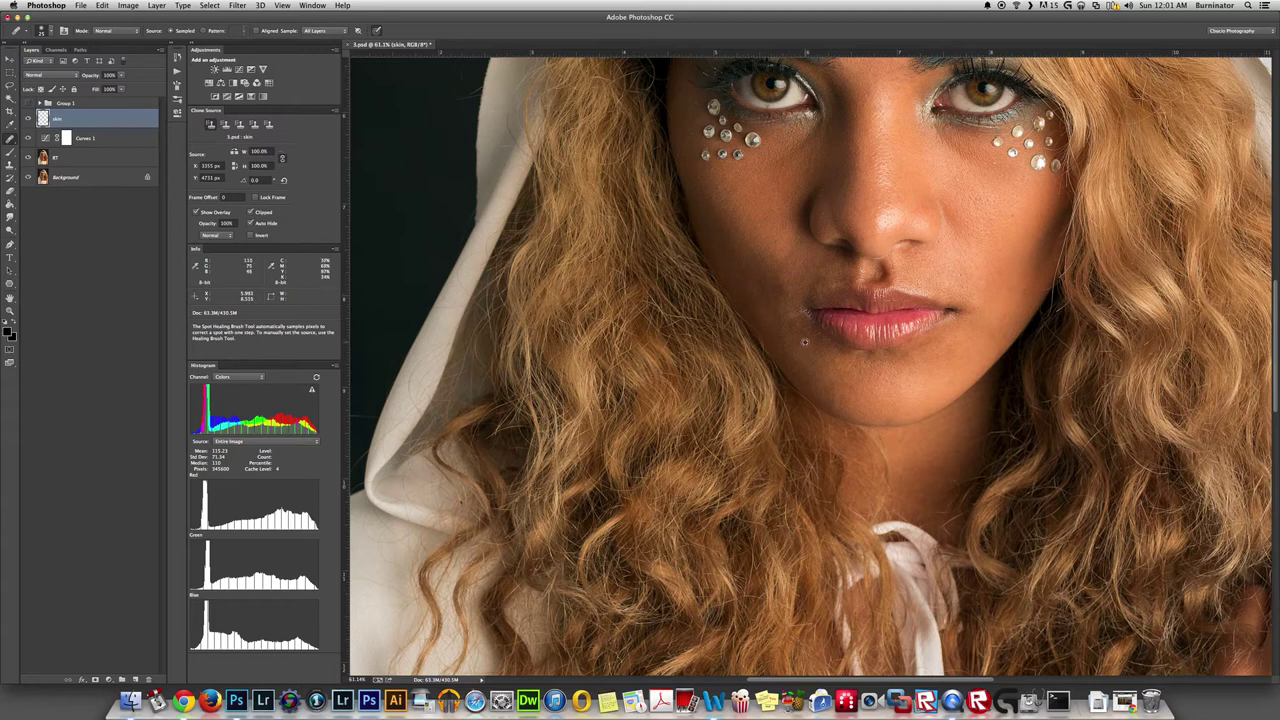
{"action": "left_click_drag", "start_coordinate": [799, 312], "coordinate": [782, 316]}
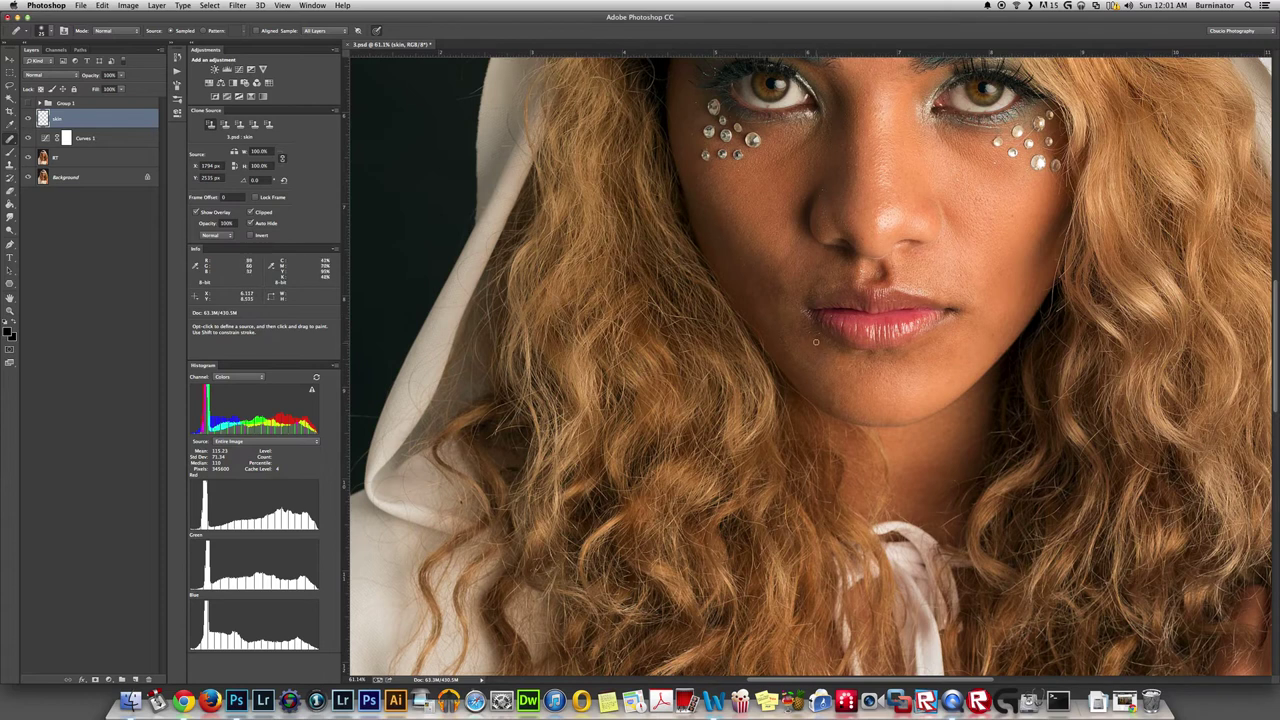
Step: Heal the small marks on the shadowed lower cheek beside the hair using clean skin sampled just above them
{"action": "key", "text": "shift+j"}
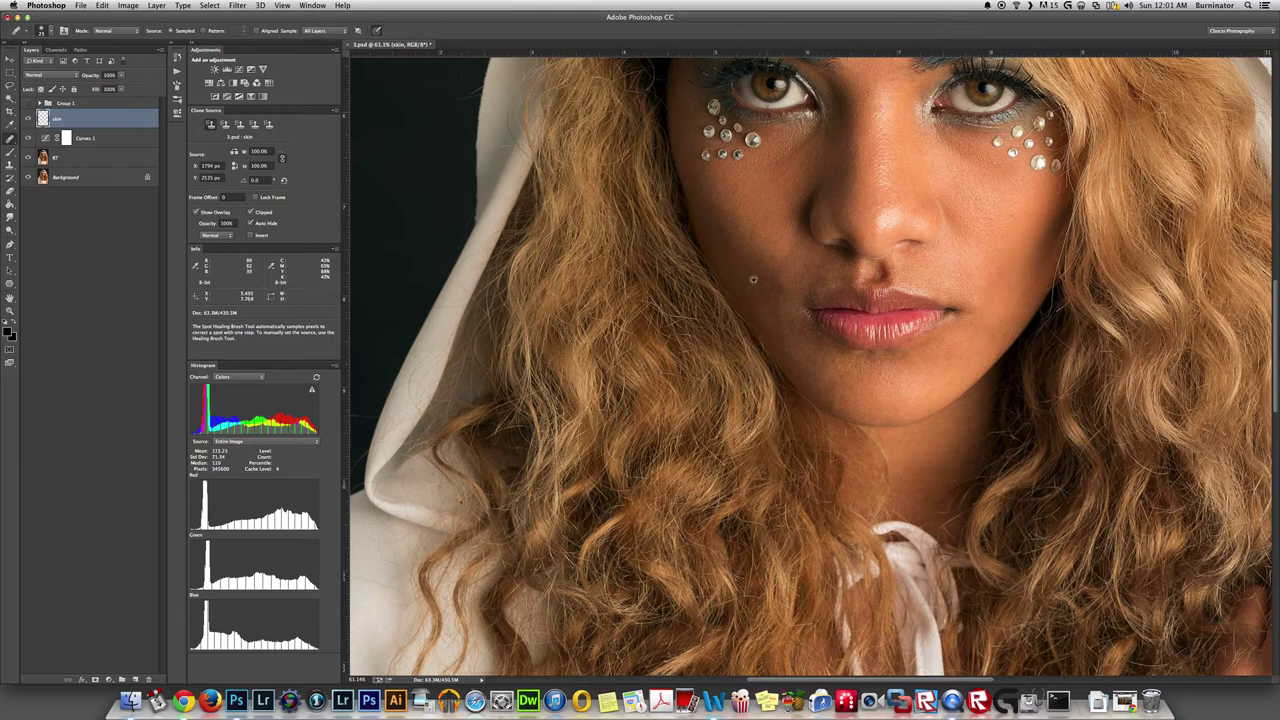
{"action": "key", "text": "shift+j"}
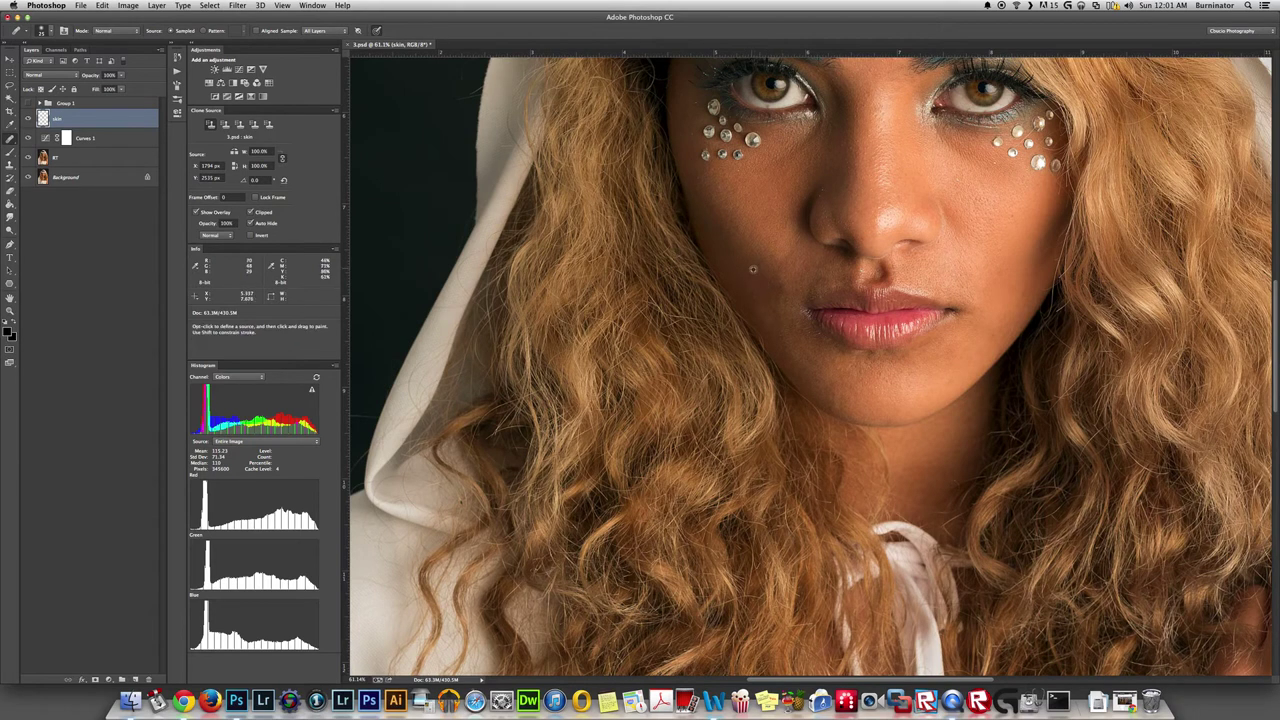
{"action": "key", "text": "shift+j"}
{"action": "left_click", "coordinate": [743, 270], "text": "alt"}
{"action": "left_click_drag", "start_coordinate": [758, 283], "coordinate": [779, 284]}
{"action": "left_click", "coordinate": [764, 295]}
{"action": "key", "text": "shift+j"}
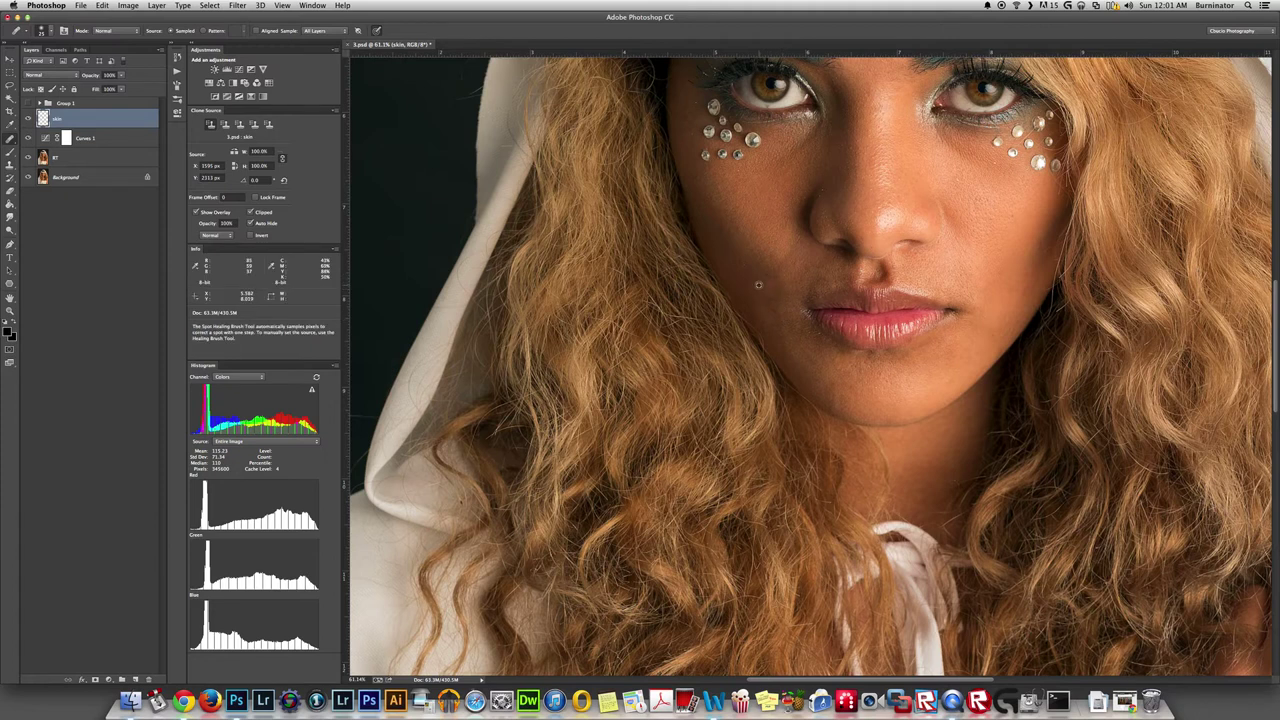
{"action": "key", "text": "shift+j"}
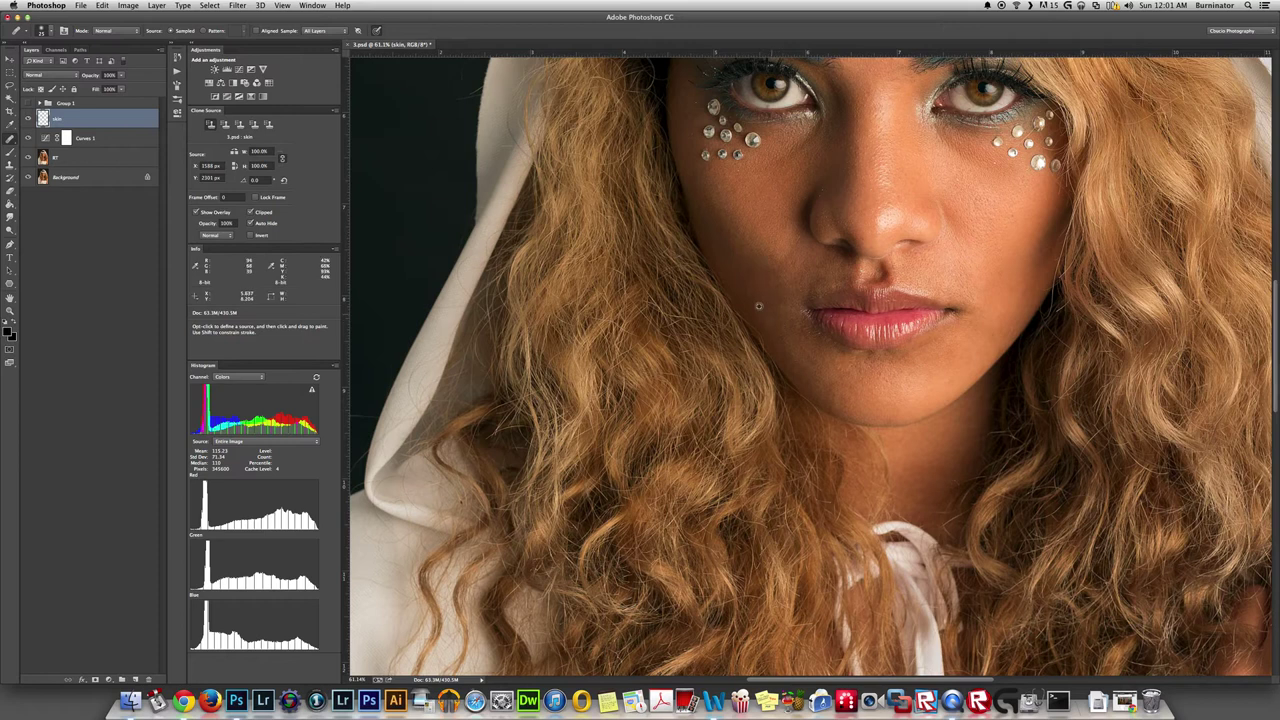
{"action": "key", "text": "shift+j"}
{"action": "key", "text": "shift+j"}
{"action": "key", "text": "shift+j"}
Step: Compare the whole portrait with the skin layer hidden and shown
{"action": "key", "text": "super+0"}
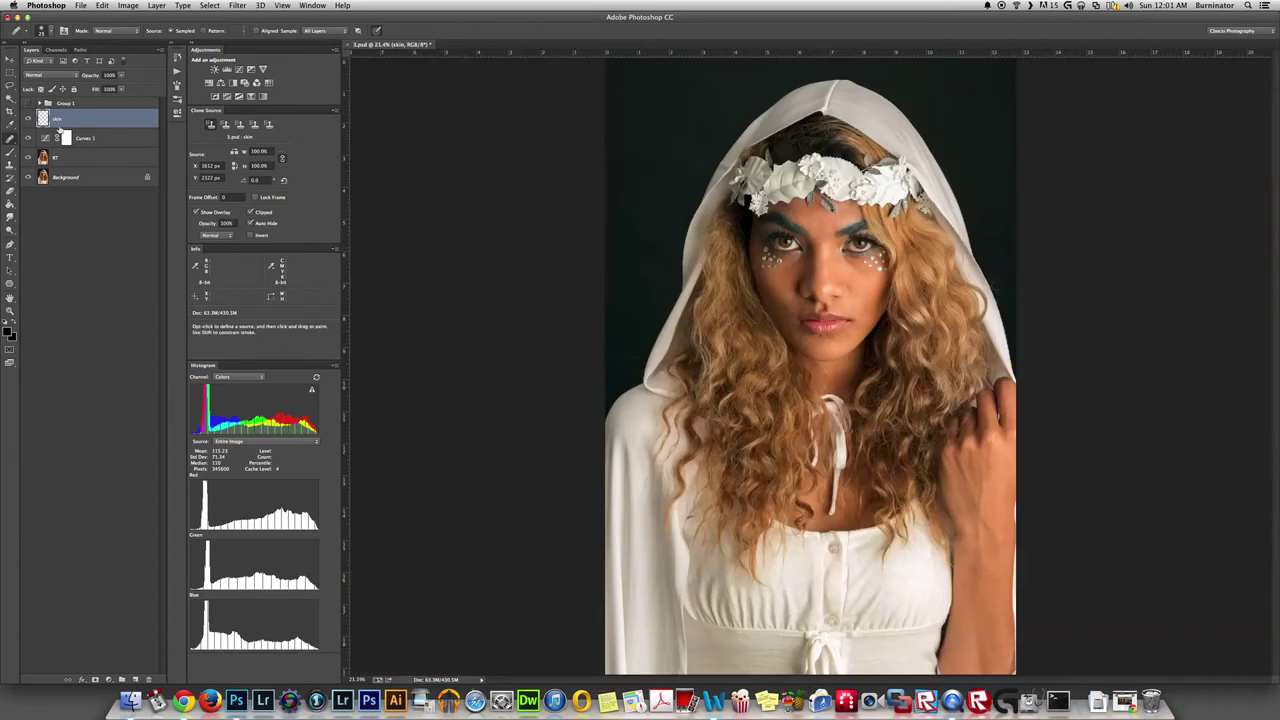
{"action": "left_click", "coordinate": [29, 119]}
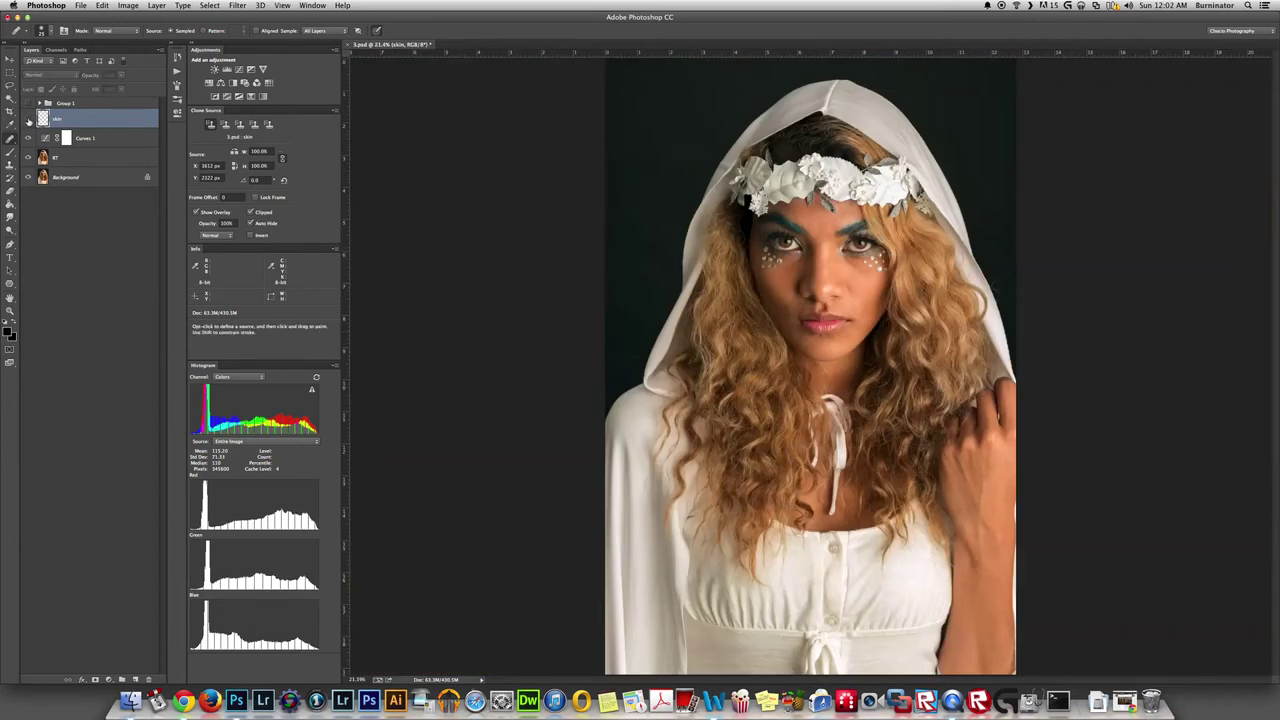
{"action": "left_click", "coordinate": [29, 119]}
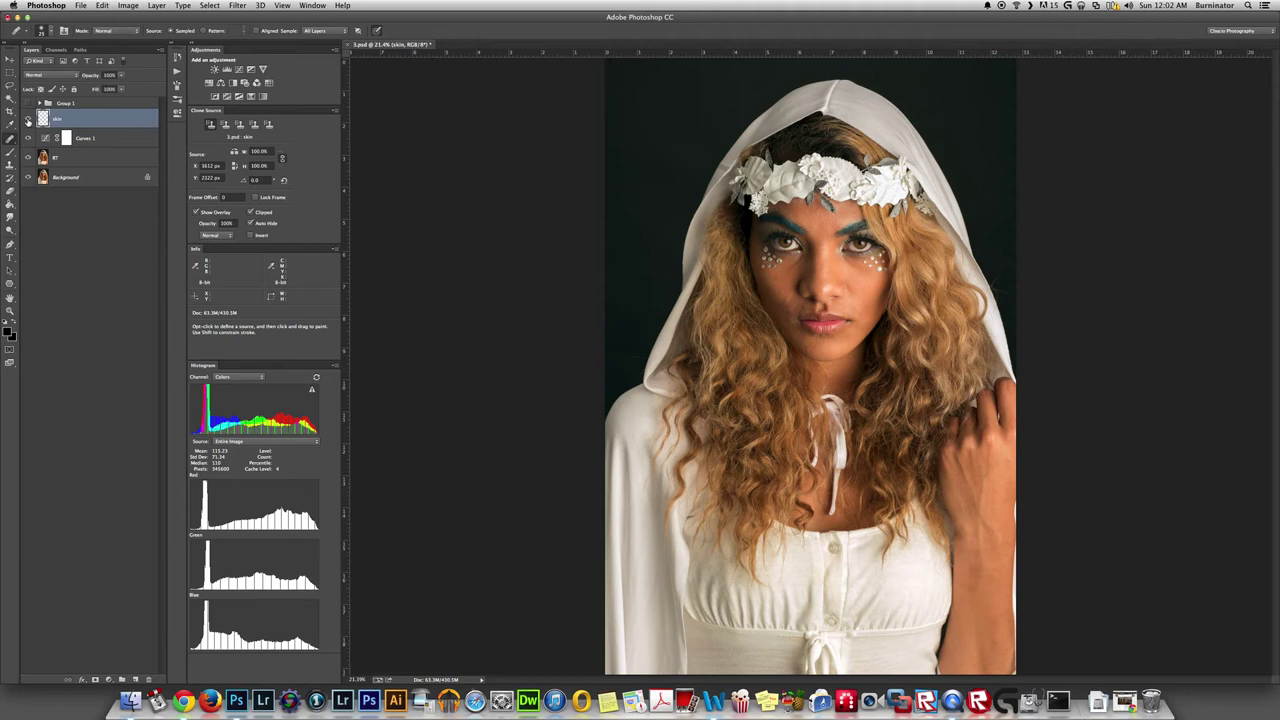
{"action": "left_click", "coordinate": [29, 119]}
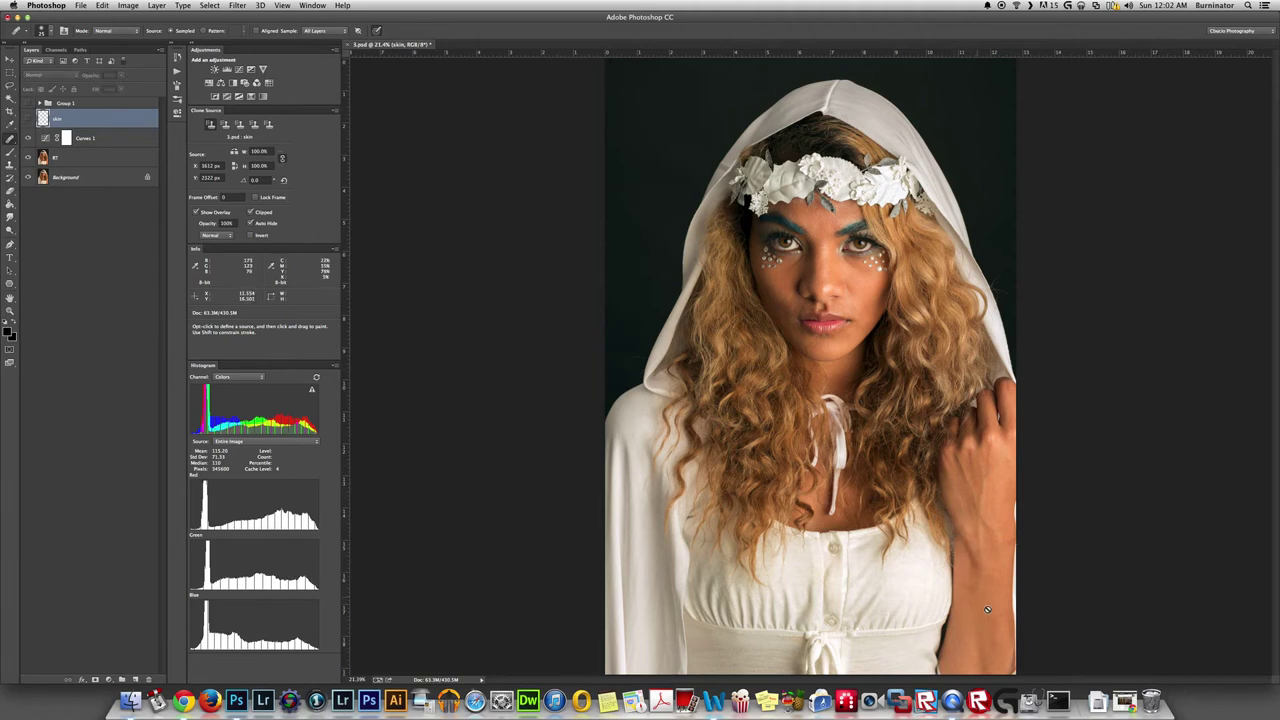
{"action": "left_click", "coordinate": [29, 119]}
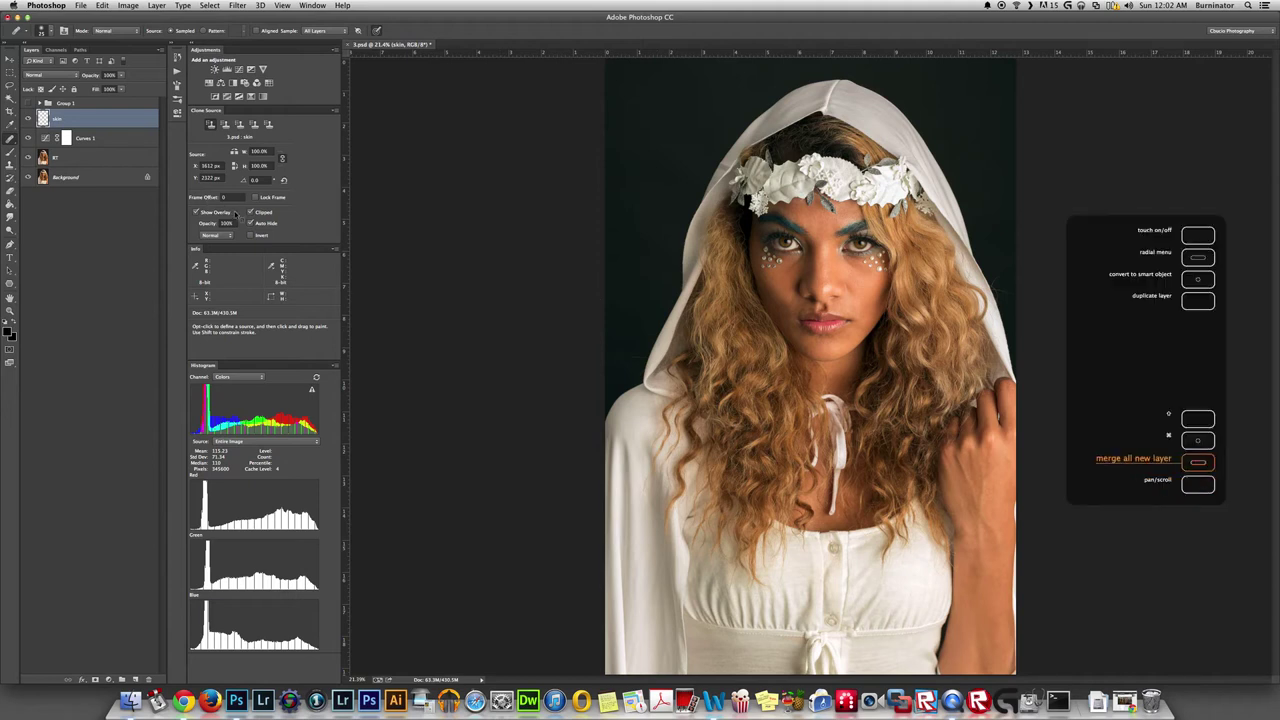
Step: Merge all visible layers into a new layer above skin and smooth it with the Portraiture filter using the Smoothing: Normal preset
{"action": "key", "text": "super+alt+shift+e"}
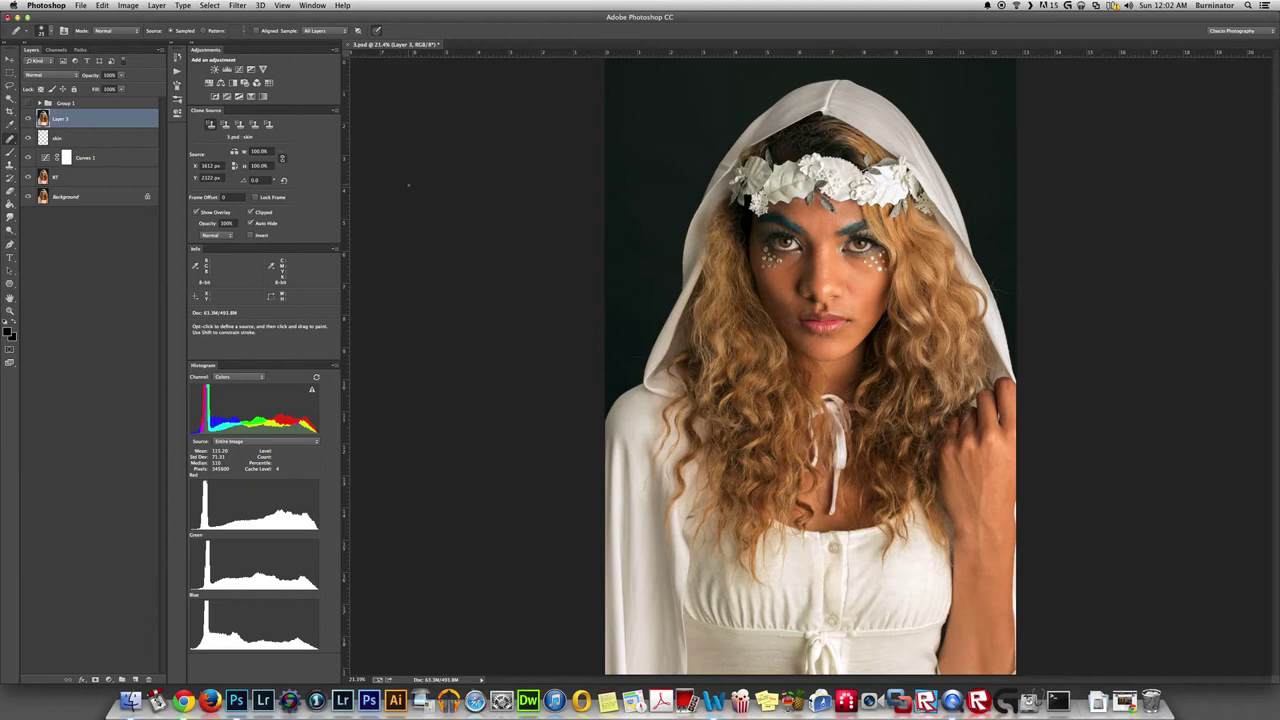
{"action": "key", "text": "shift+super+x"}
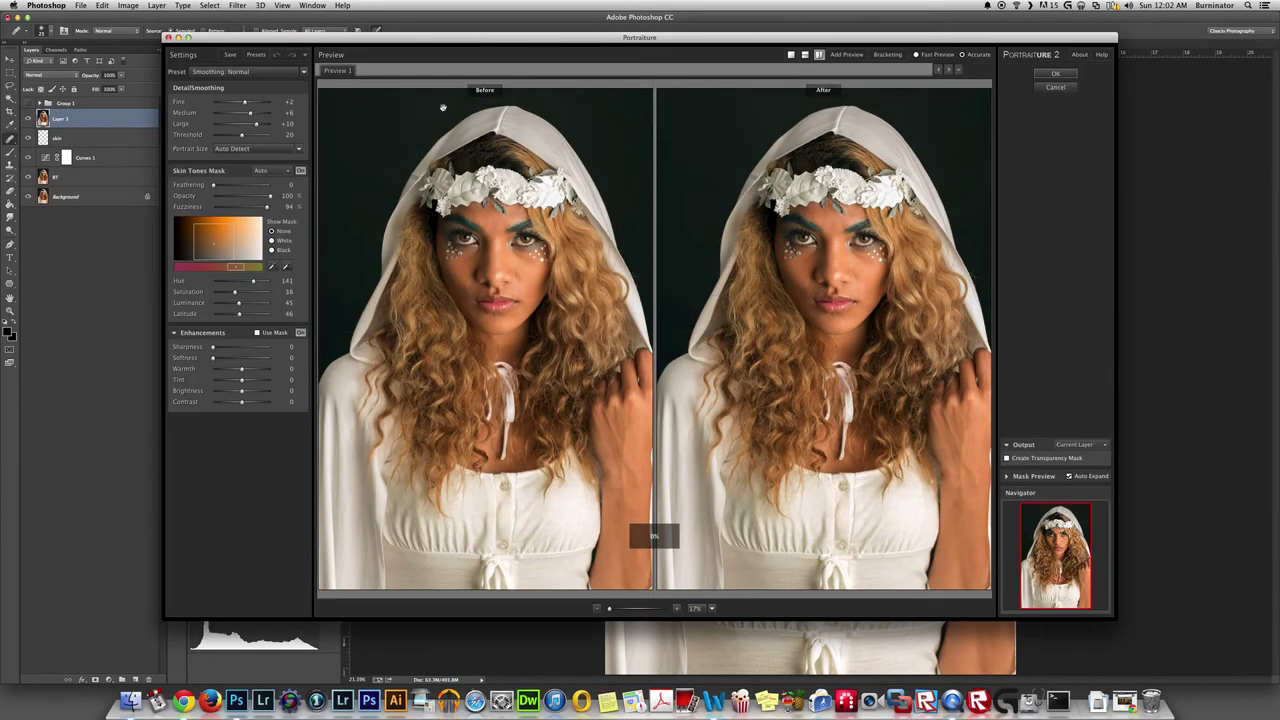
{"action": "left_click", "coordinate": [1051, 75]}
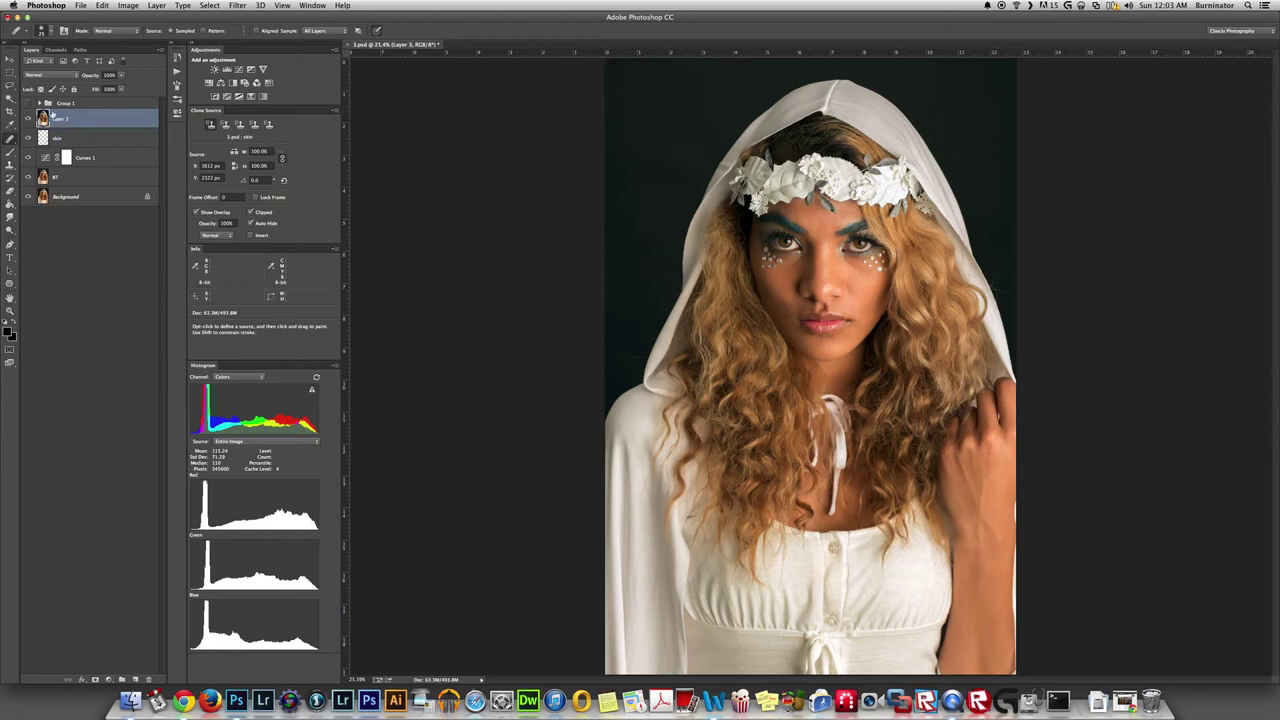
Step: Compare the full portrait with the smoothed merged layer hidden and shown
{"action": "left_click", "coordinate": [28, 118]}
{"action": "left_click", "coordinate": [28, 118]}
{"action": "left_click", "coordinate": [28, 118]}
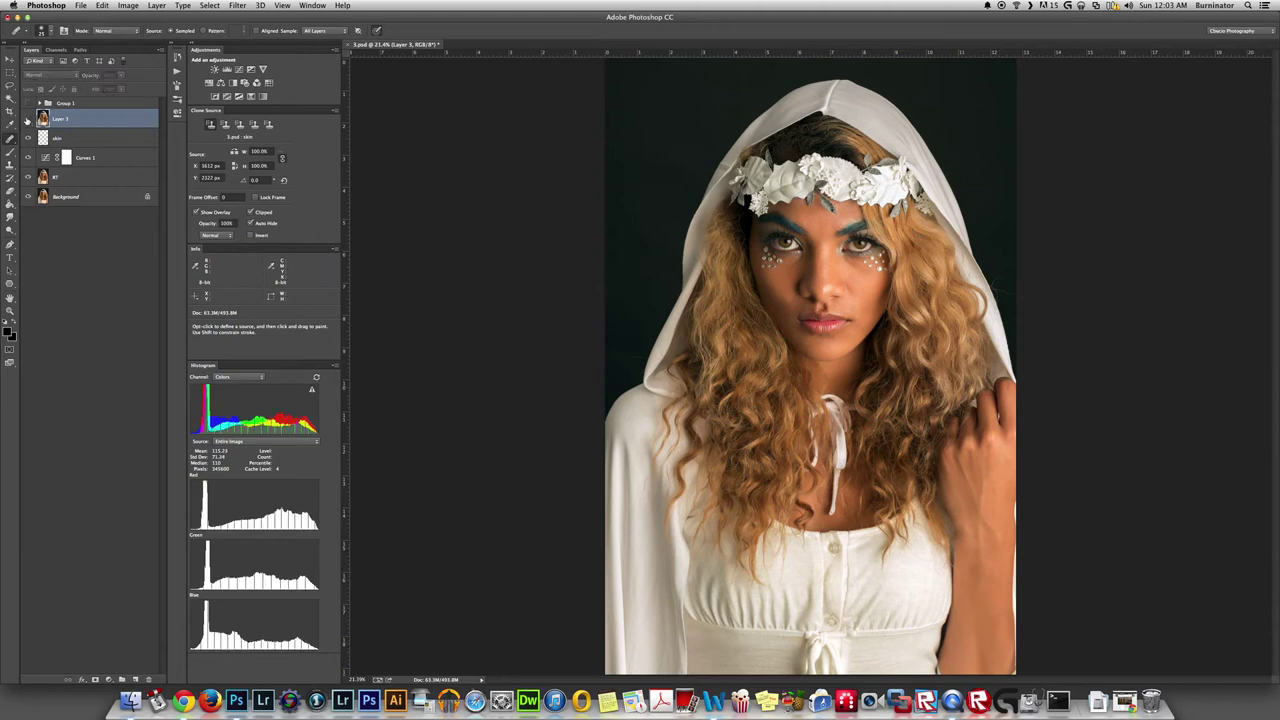
{"action": "left_click", "coordinate": [28, 118]}
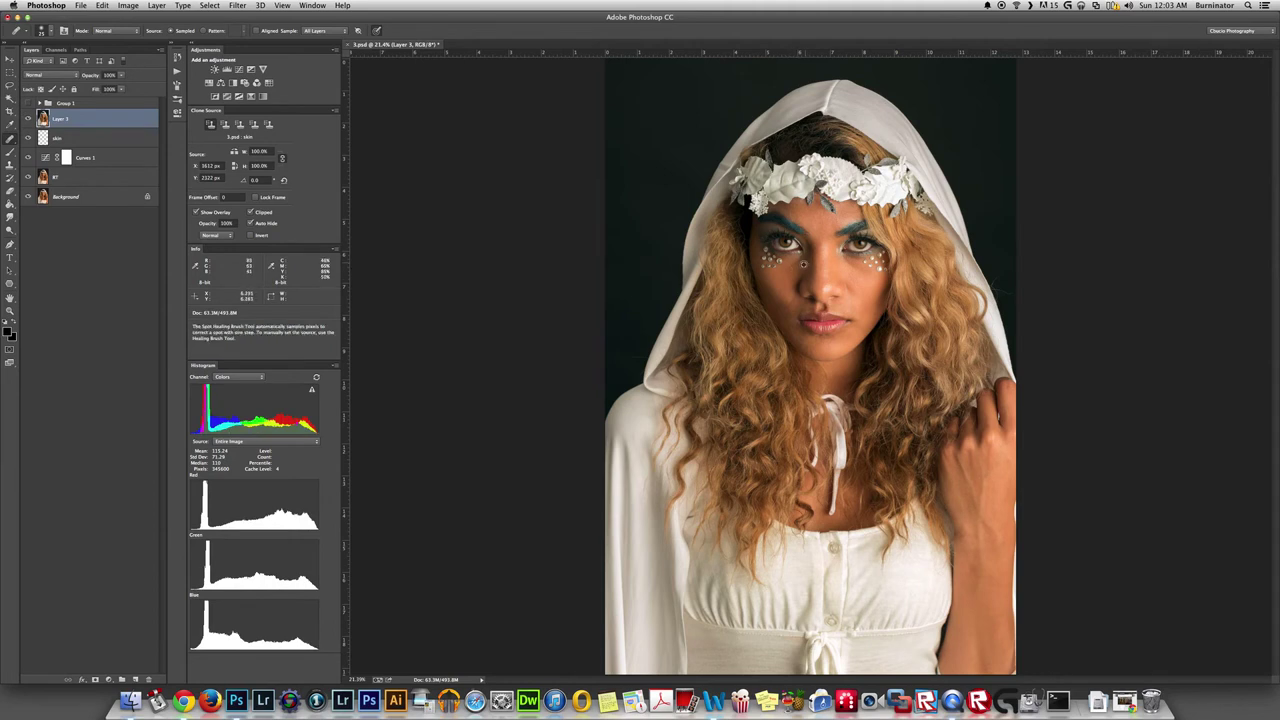
Step: Examine the smoothed facial skin up close and compare the face and hair with the merged layer hidden and shown
{"action": "scroll", "coordinate": [804, 265], "scroll_direction": "up", "scroll_amount": 4}
{"action": "scroll", "coordinate": [803, 266], "scroll_direction": "up", "scroll_amount": 5}
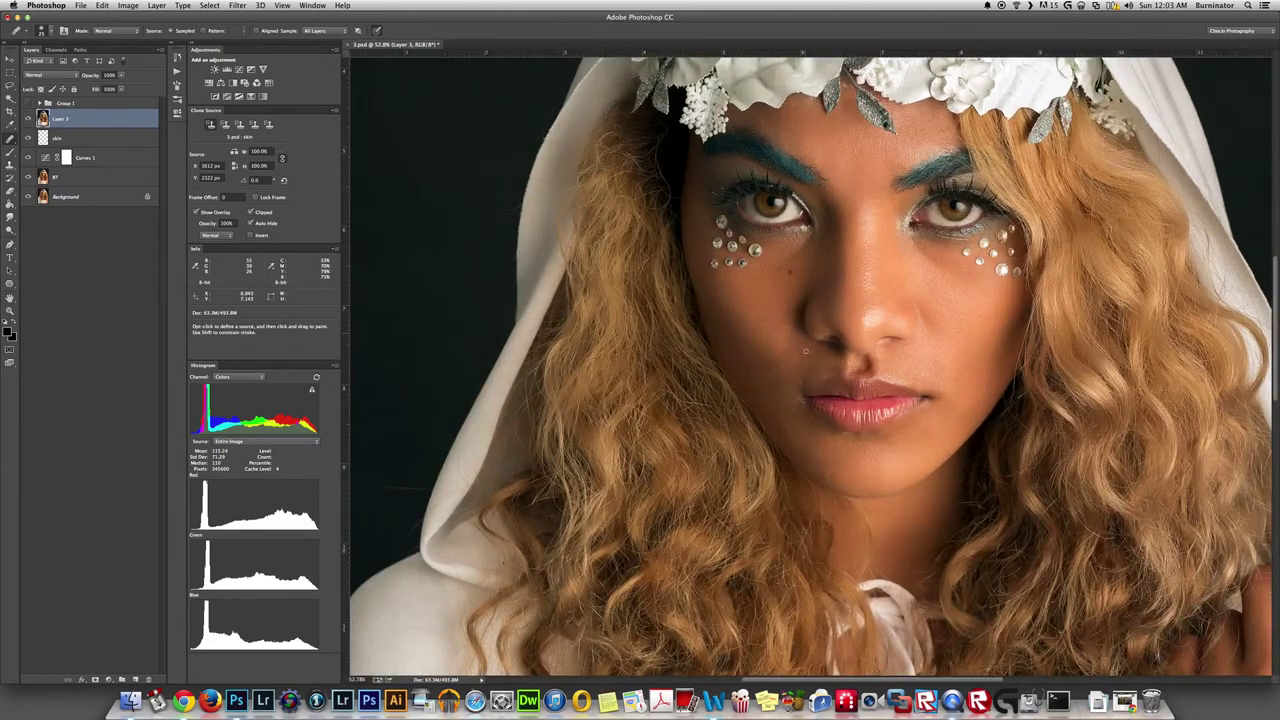
{"action": "scroll", "coordinate": [877, 313], "scroll_direction": "up", "scroll_amount": 4}
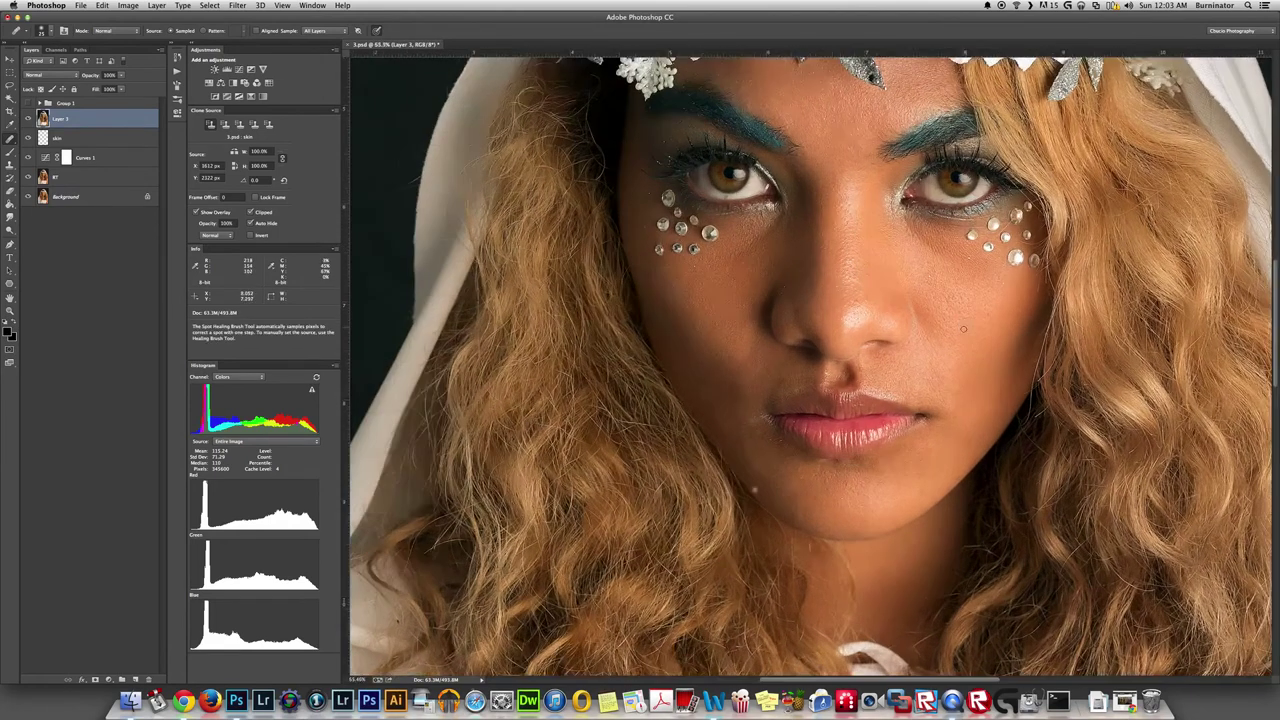
{"action": "scroll", "coordinate": [956, 326], "scroll_direction": "up", "scroll_amount": 4}
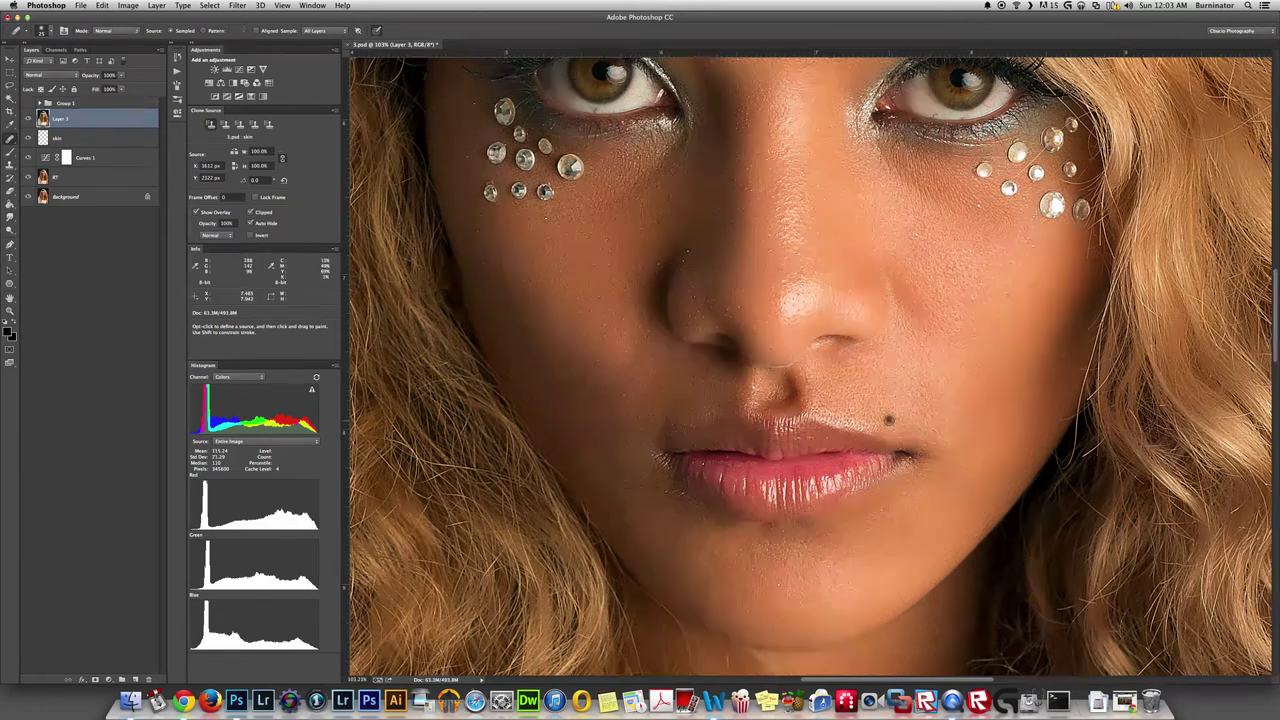
{"action": "scroll", "coordinate": [888, 420], "scroll_direction": "down", "scroll_amount": 5}
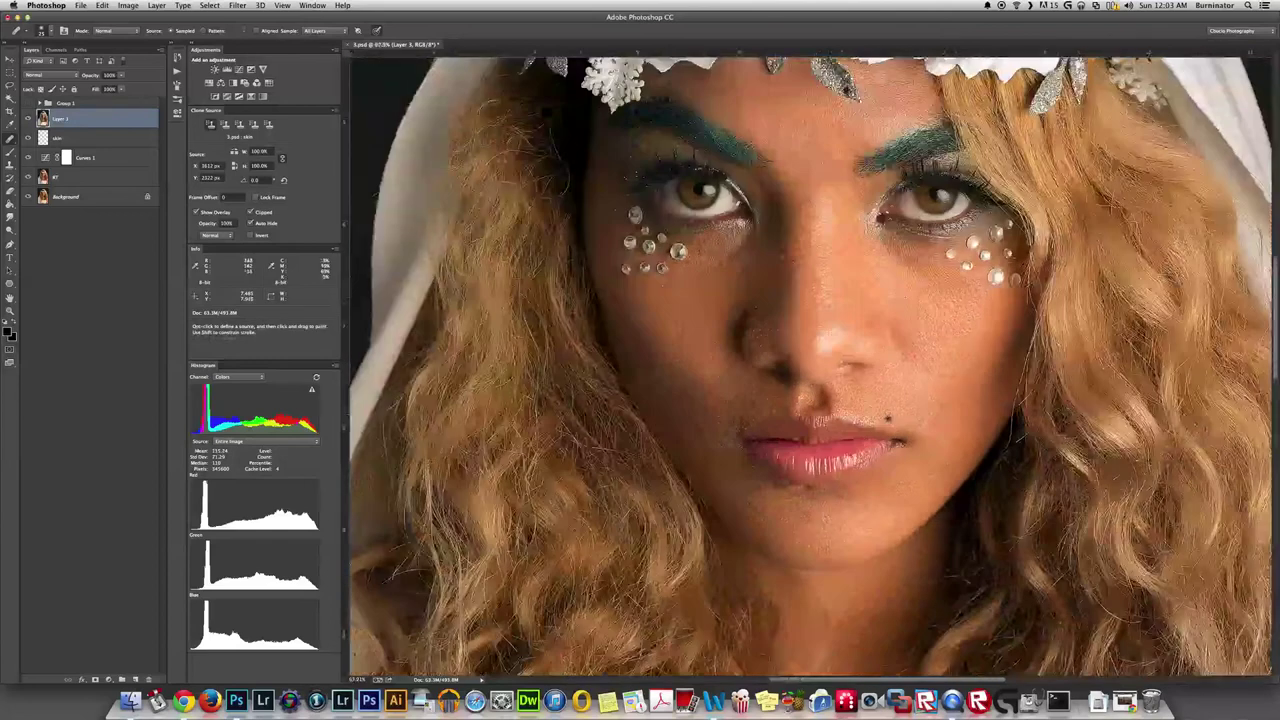
{"action": "scroll", "coordinate": [888, 420], "scroll_direction": "down", "scroll_amount": 5}
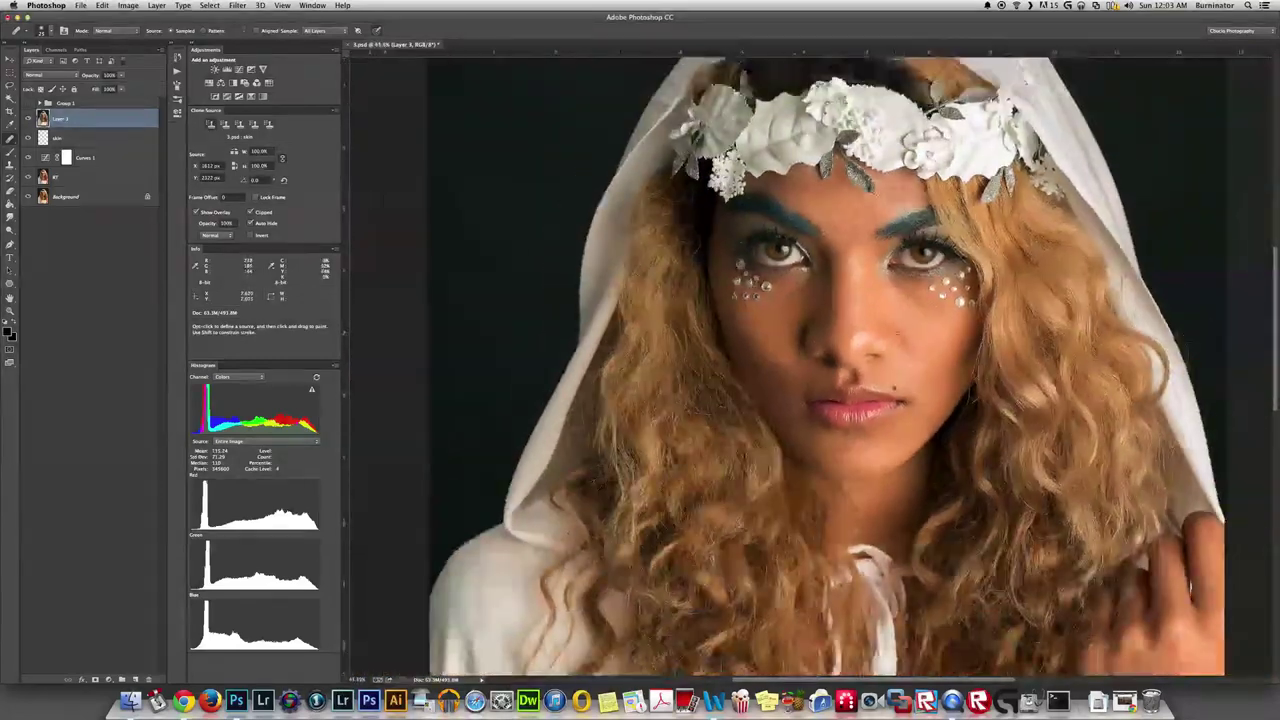
{"action": "scroll", "coordinate": [886, 332], "scroll_direction": "down", "scroll_amount": 2}
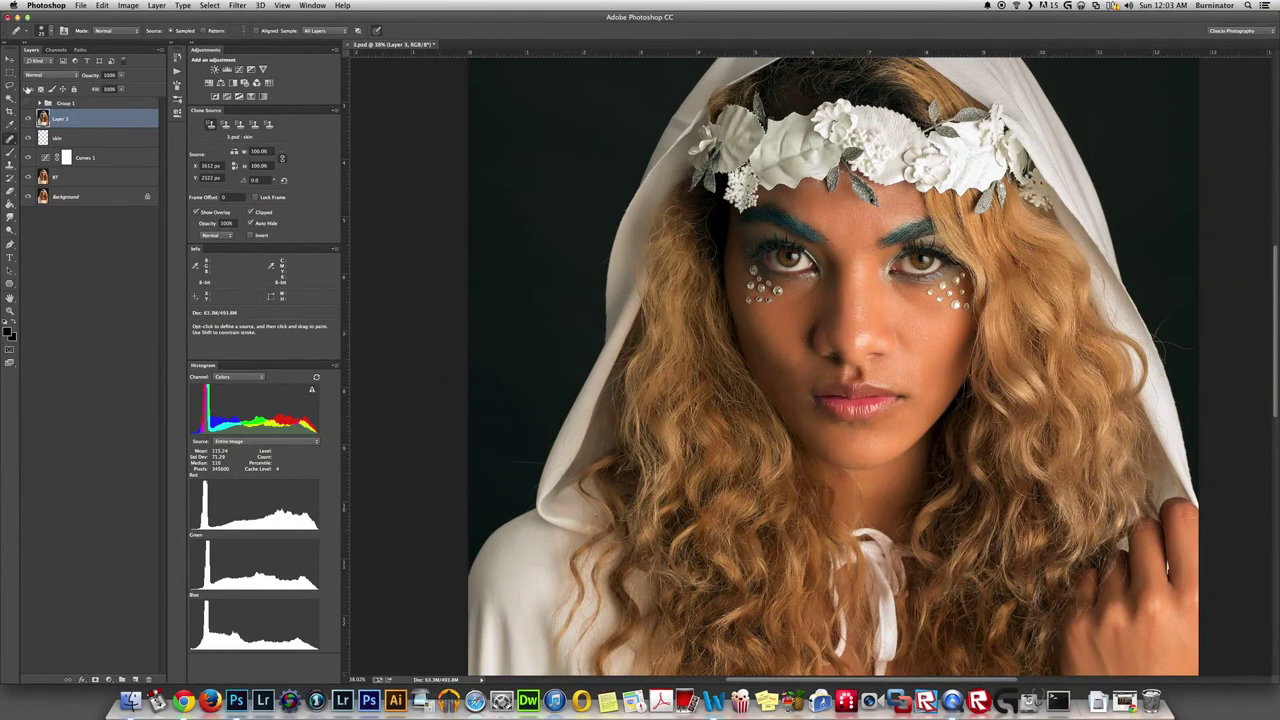
{"action": "left_click", "coordinate": [28, 118]}
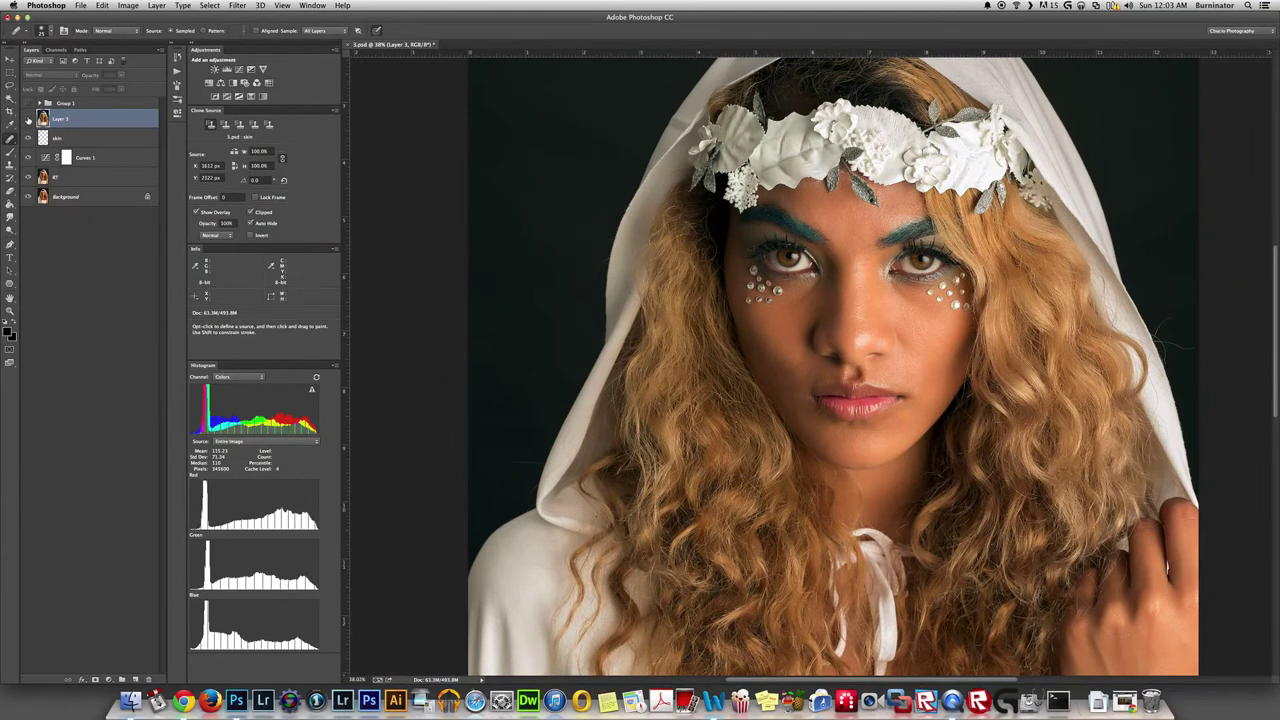
{"action": "left_click", "coordinate": [28, 118]}
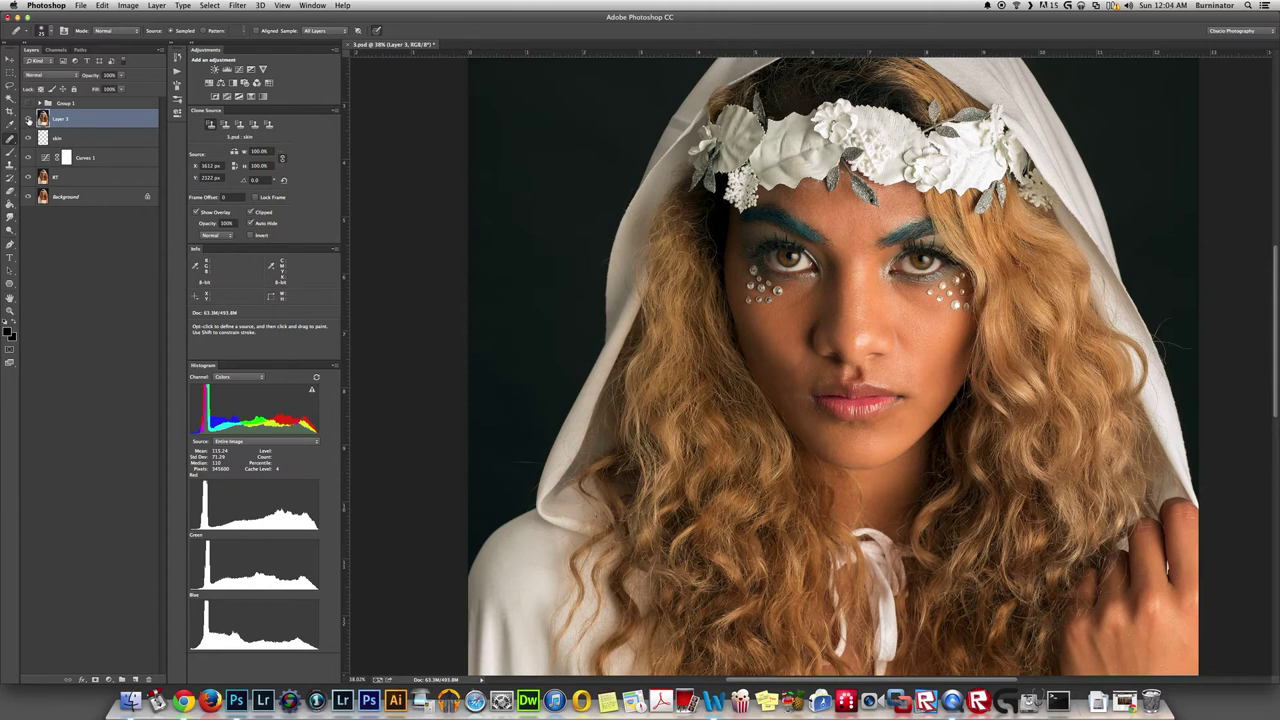
{"action": "left_click", "coordinate": [28, 118]}
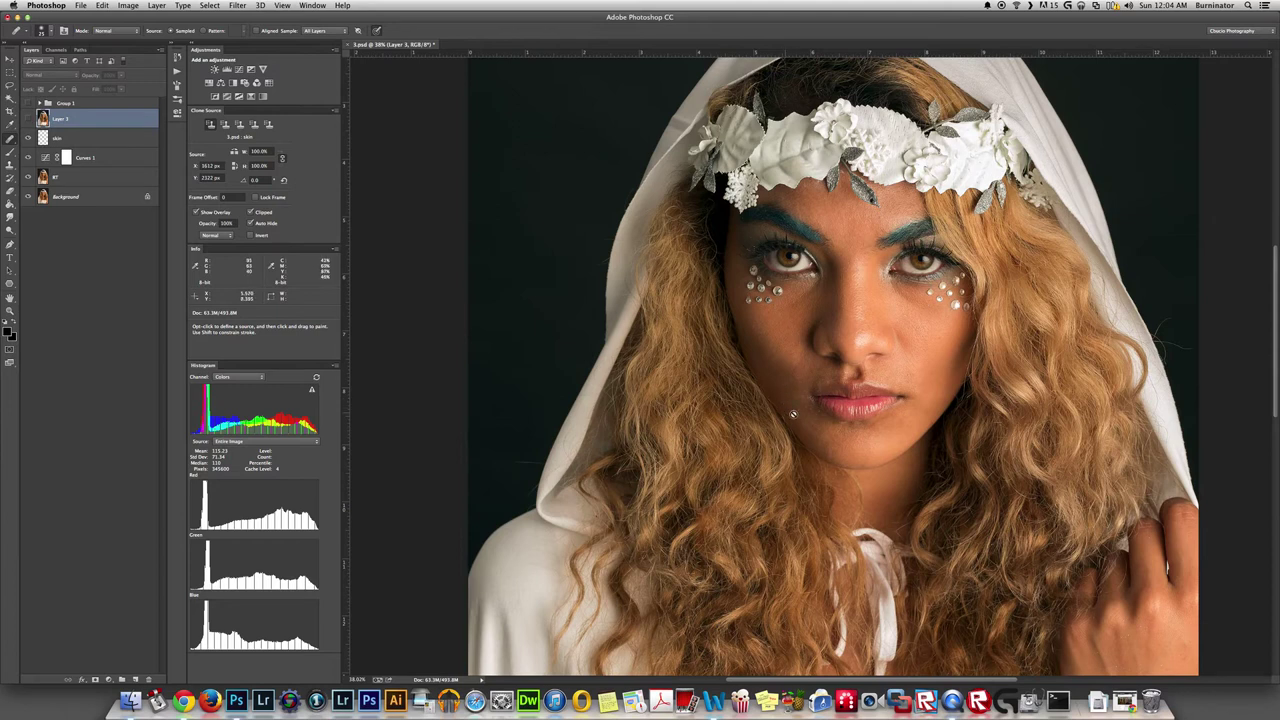
{"action": "left_click", "coordinate": [28, 118]}
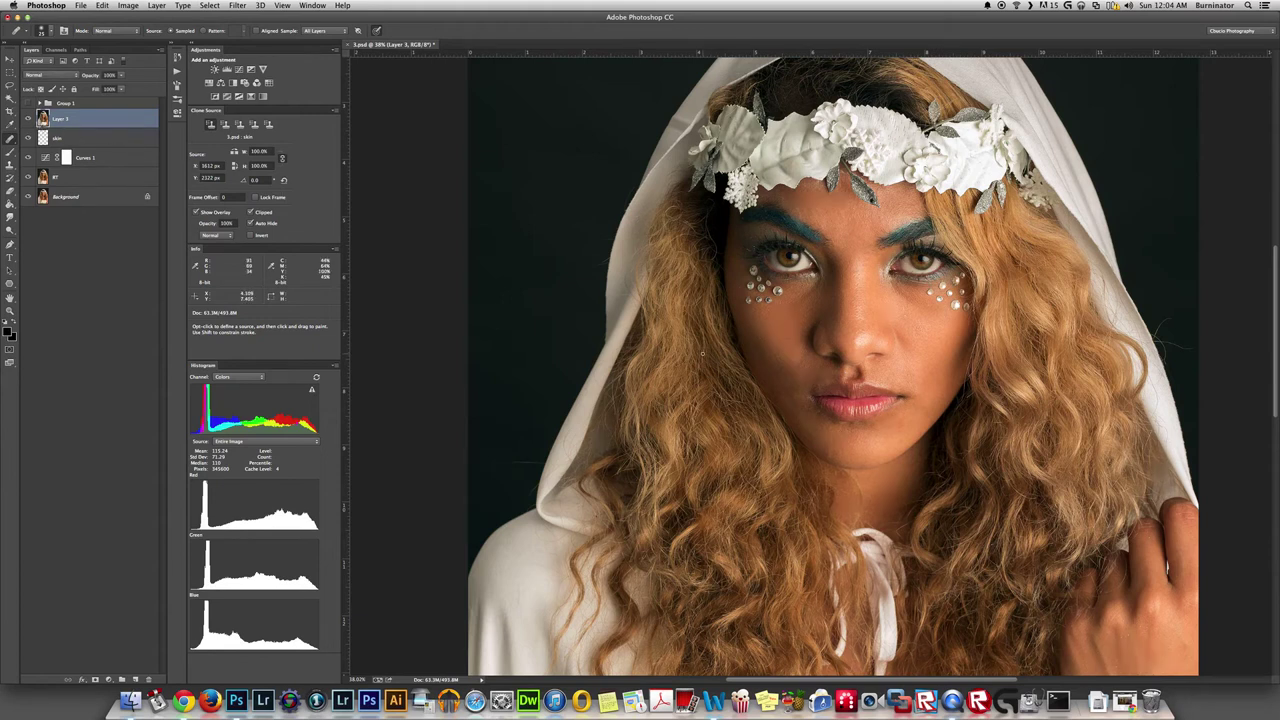
Step: Add a new layer named hair above the smoothed merged layer and activate the Clone Stamp tool
{"action": "key", "text": "super+0"}
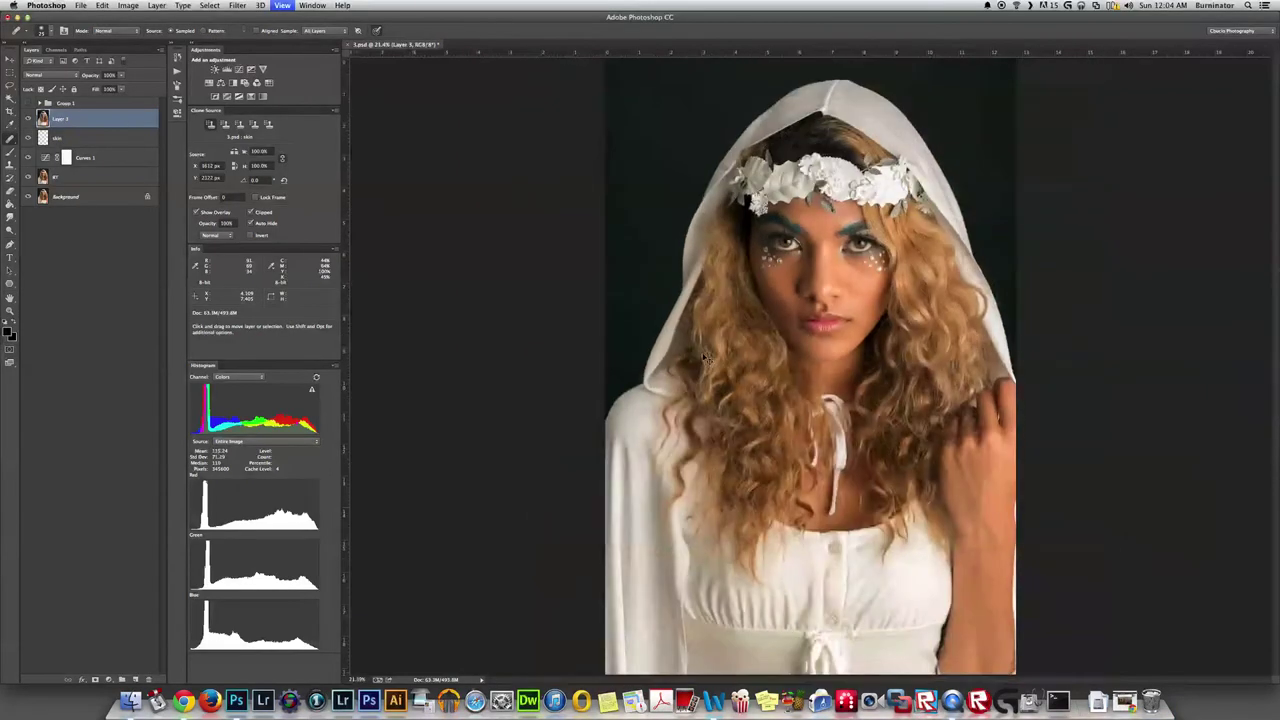
{"action": "key", "text": "v"}
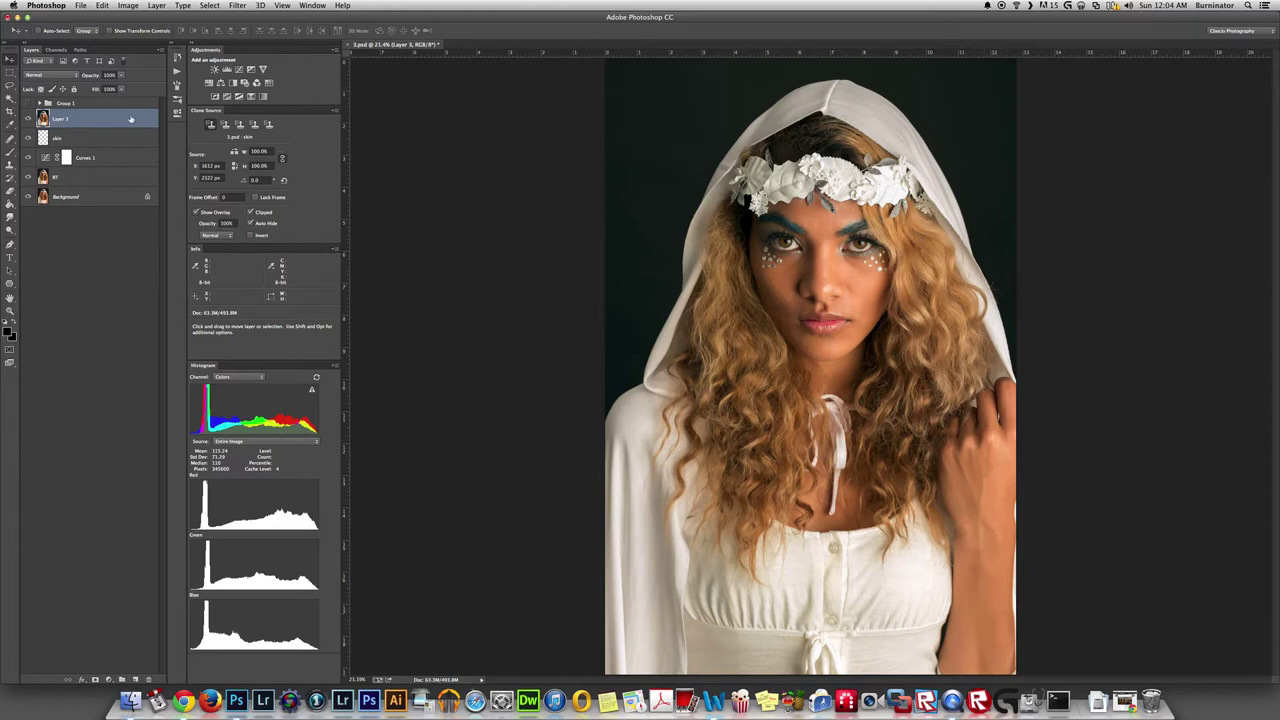
{"action": "left_click", "coordinate": [136, 679]}
{"action": "double_click", "coordinate": [74, 119]}
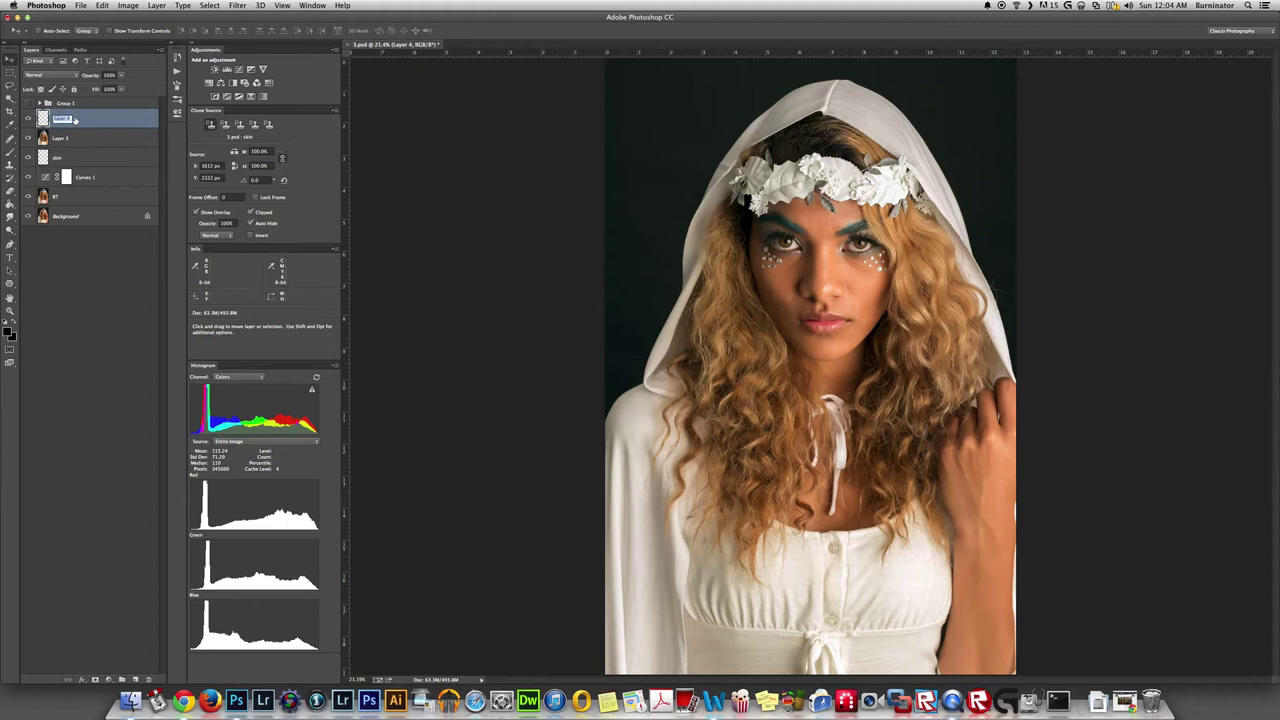
{"action": "type", "text": "hair"}
{"action": "key", "text": "Return"}
{"action": "left_click", "coordinate": [10, 165]}
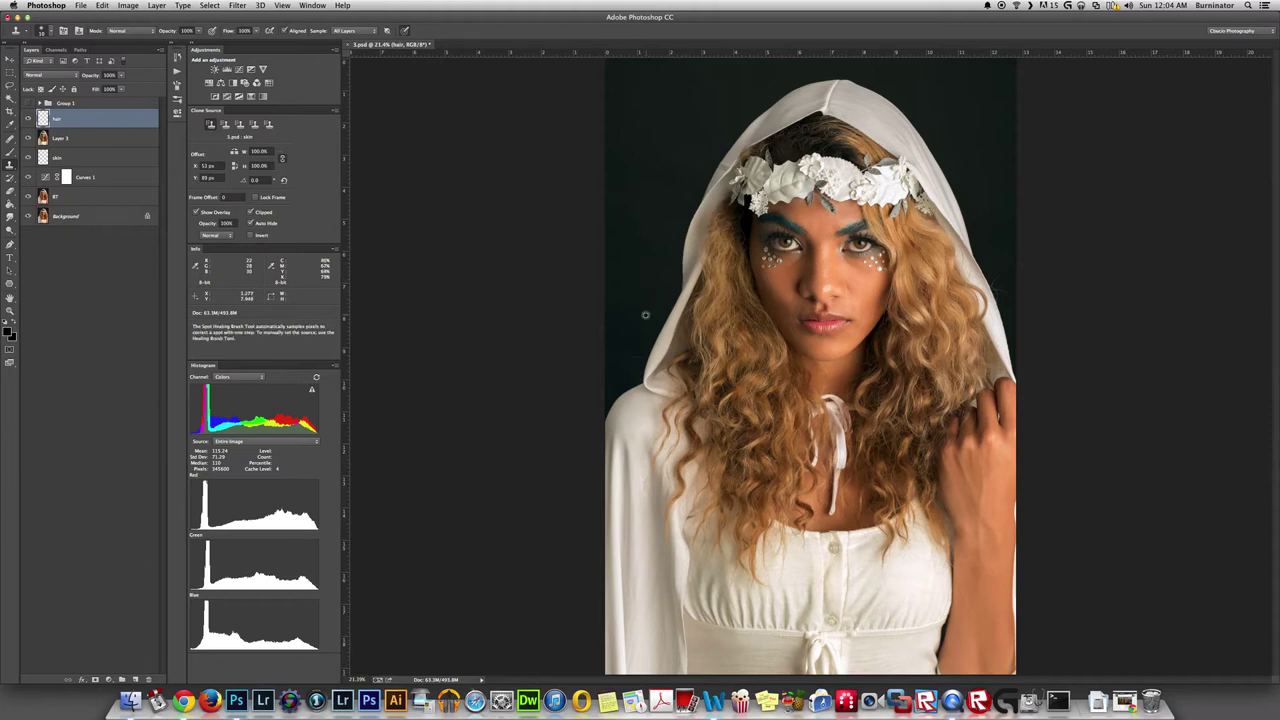
Step: Clone dark background over the horizontal stray hair sticking out from the hood's outer edge on the image's left side
{"action": "scroll", "coordinate": [649, 288], "scroll_direction": "up", "scroll_amount": 3}
{"action": "scroll", "coordinate": [638, 346], "scroll_direction": "up", "scroll_amount": 4}
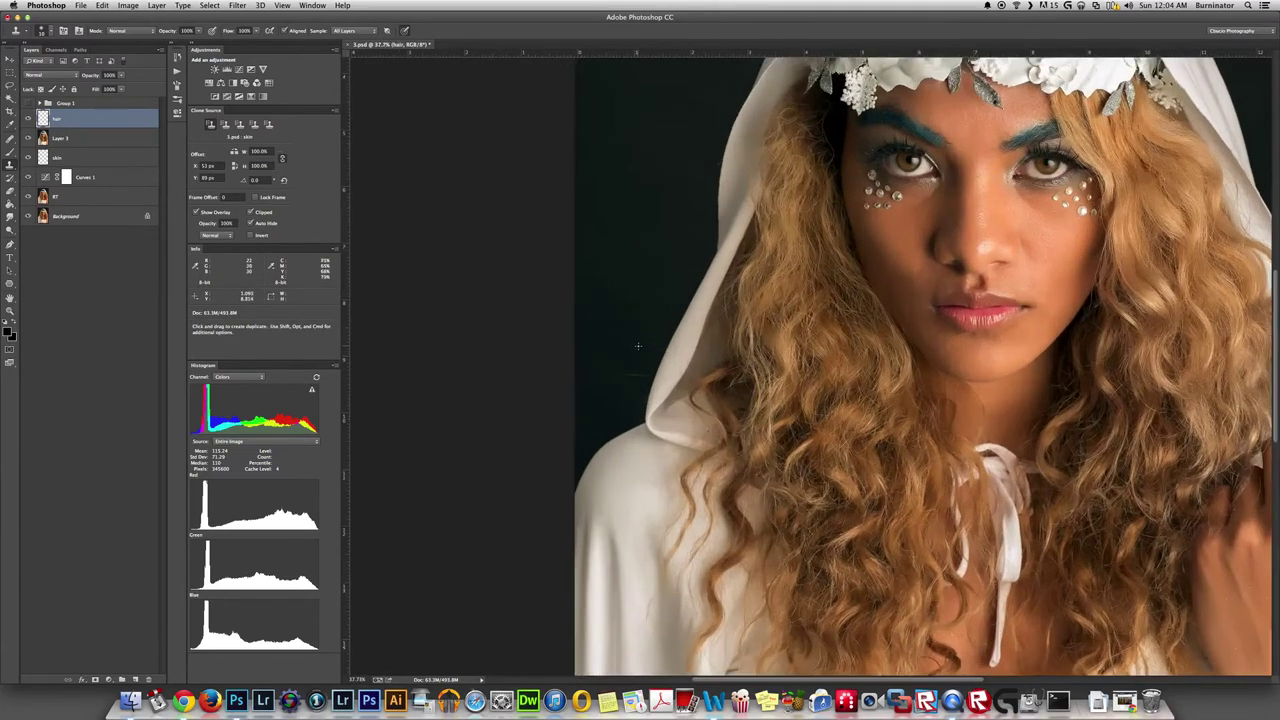
{"action": "scroll", "coordinate": [641, 347], "scroll_direction": "up", "scroll_amount": 5}
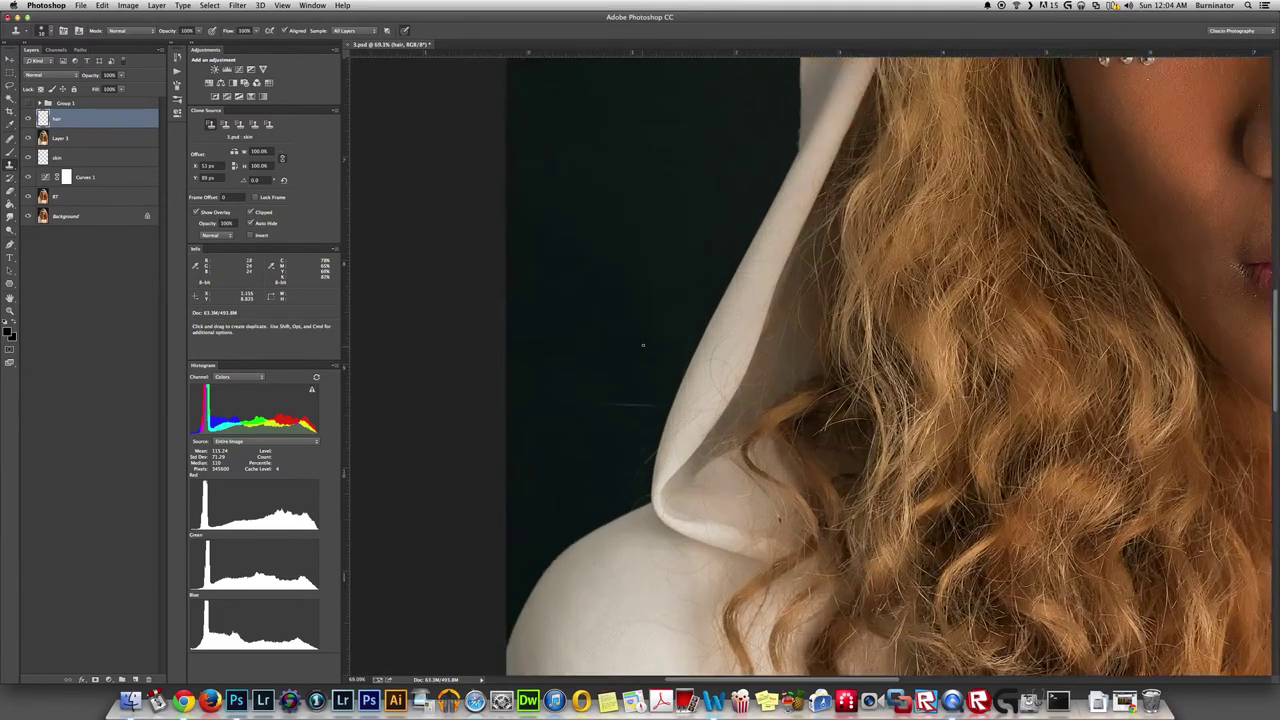
{"action": "scroll", "coordinate": [630, 370], "scroll_direction": "up", "scroll_amount": 2}
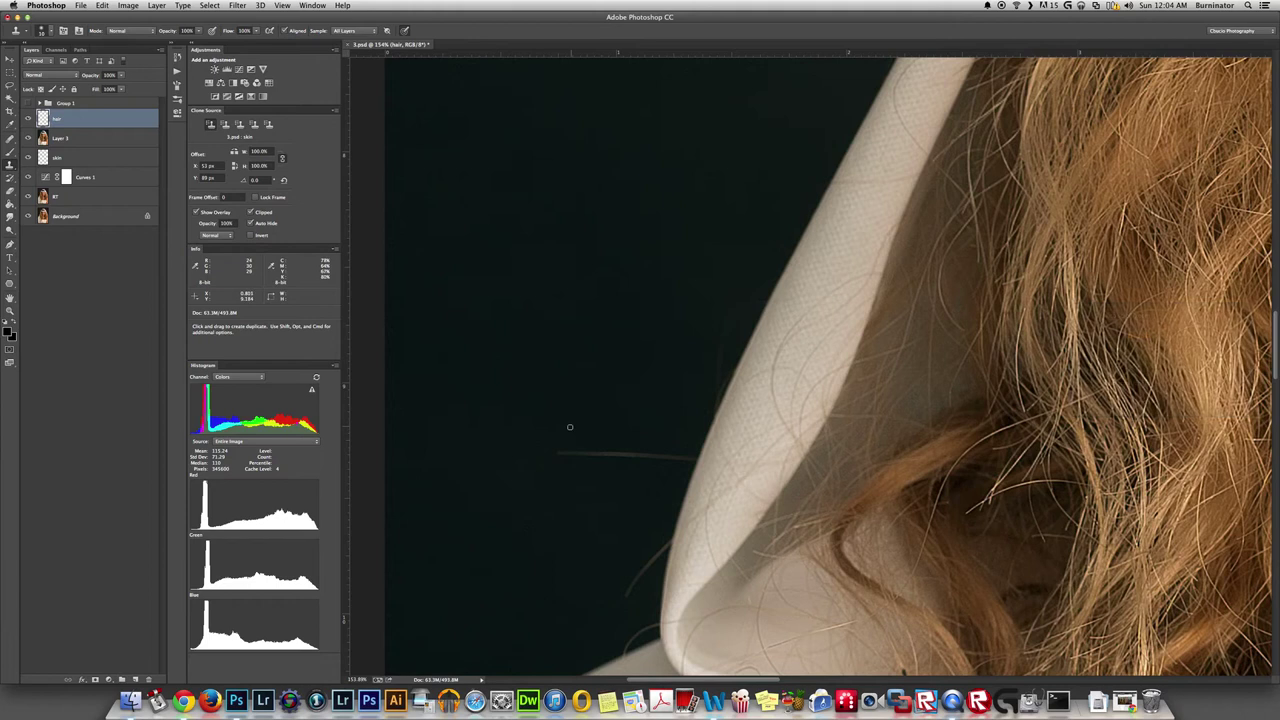
{"action": "key", "text": "j"}
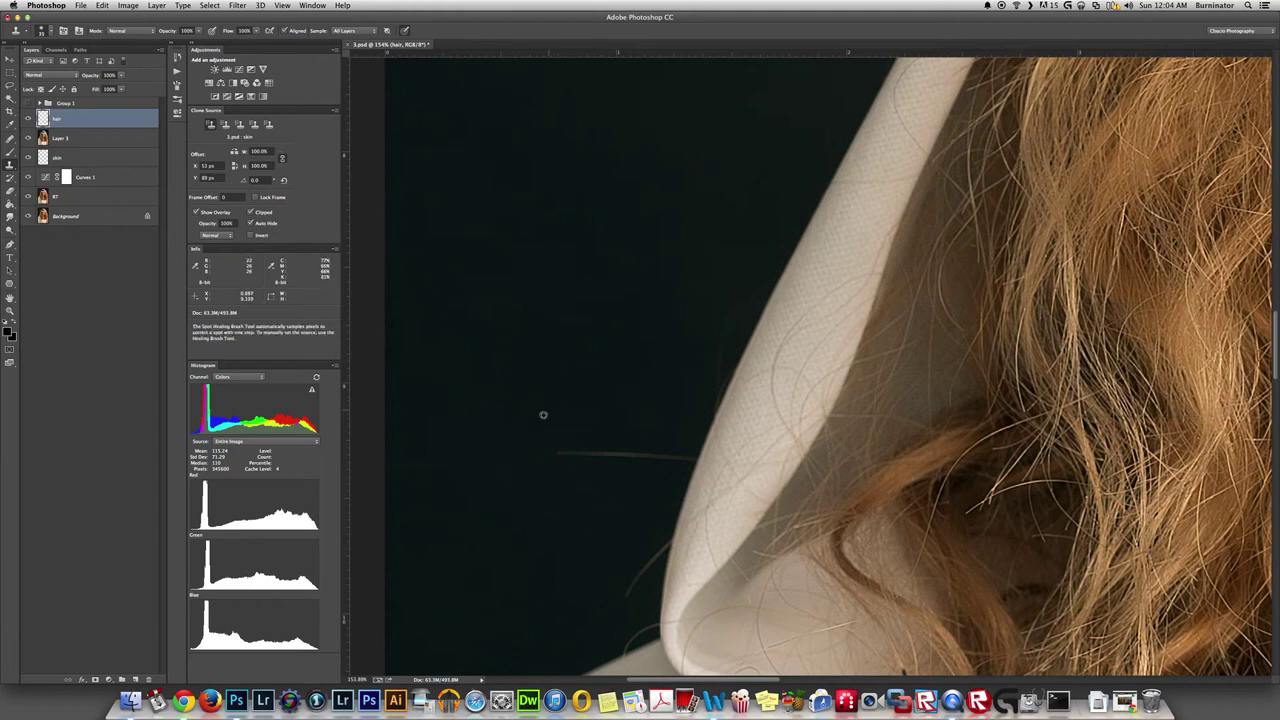
{"action": "left_click", "coordinate": [533, 415], "text": "alt"}
{"action": "mouse_move", "coordinate": [558, 451]}
{"action": "left_mouse_down"}
{"action": "mouse_move", "coordinate": [627, 457]}
{"action": "mouse_move", "coordinate": [635, 444]}
{"action": "mouse_move", "coordinate": [684, 454]}
{"action": "left_mouse_up"}
Step: Clone out the thin stray hair beside the hood's lower fold using clean background samples
{"action": "key", "text": "j"}
{"action": "key", "text": "s"}
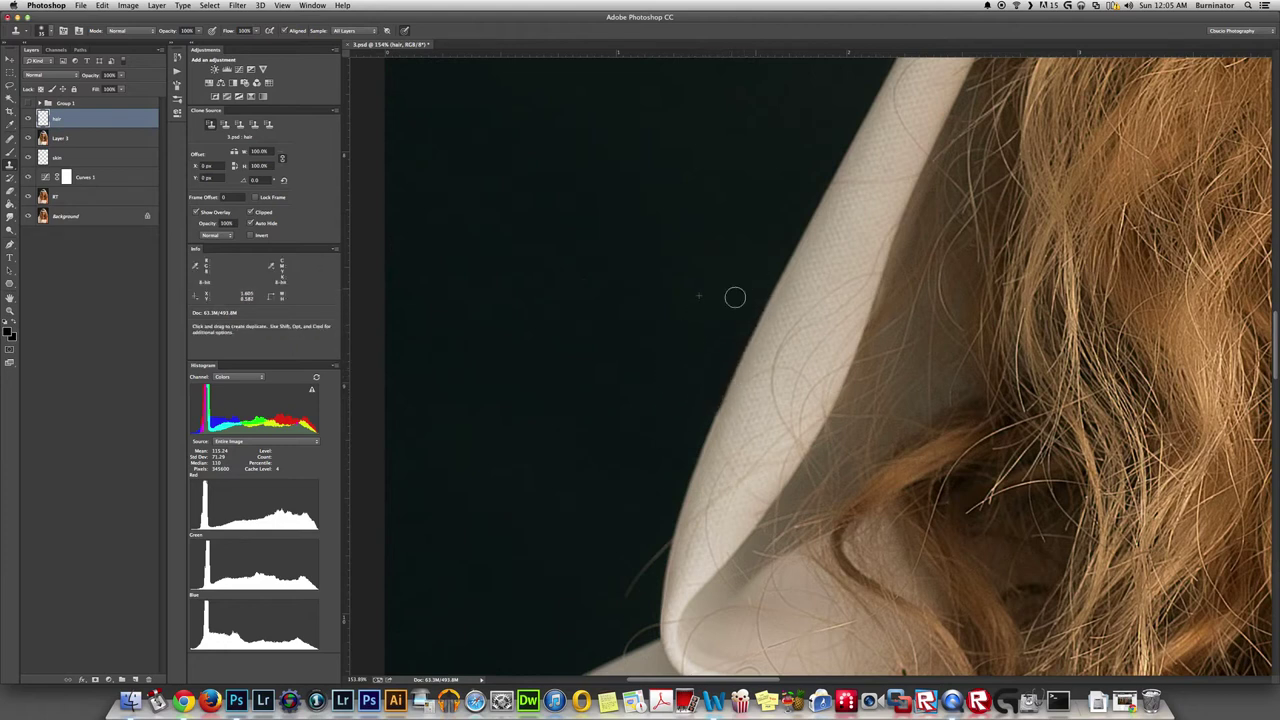
{"action": "left_click", "coordinate": [621, 540], "text": "alt"}
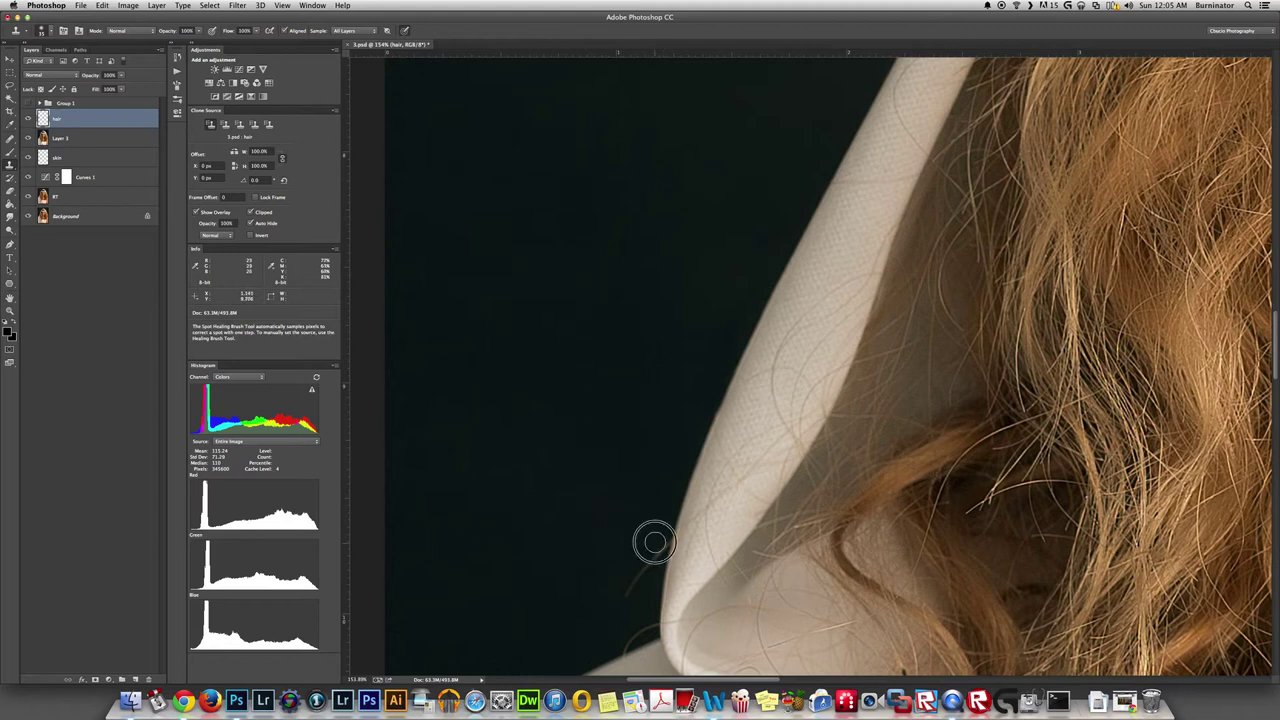
{"action": "mouse_move", "coordinate": [661, 543]}
{"action": "left_mouse_down"}
{"action": "mouse_move", "coordinate": [623, 592]}
{"action": "mouse_move", "coordinate": [648, 548]}
{"action": "left_mouse_up"}
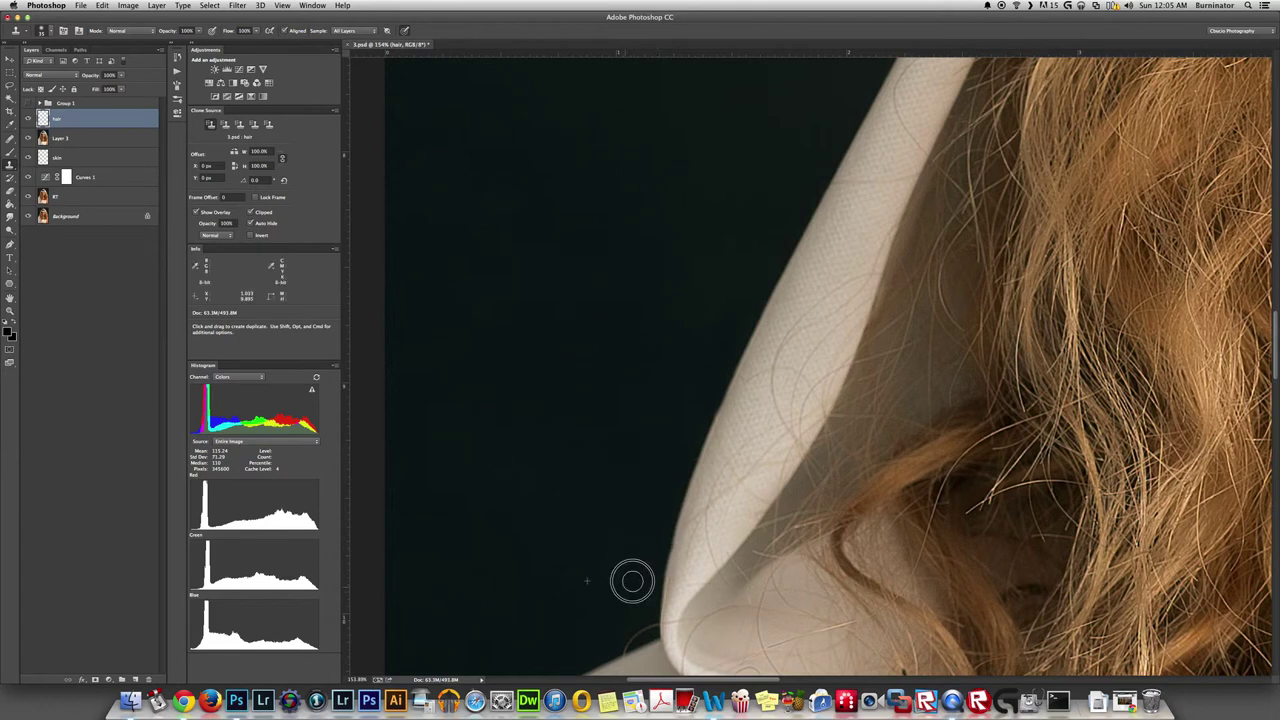
{"action": "left_click", "coordinate": [621, 533], "text": "alt"}
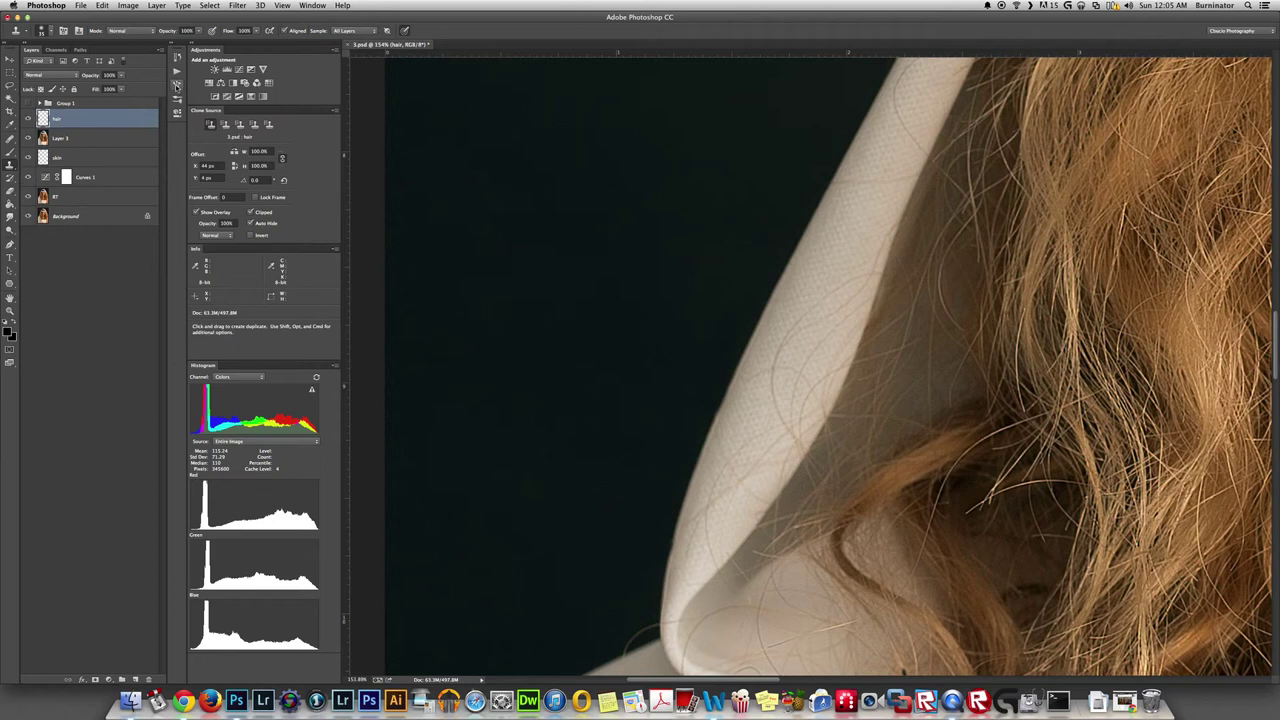
Step: Check the brush tip settings and clone away the leftover hair where the hood meets the cloak's shoulder
{"action": "left_click", "coordinate": [177, 86]}
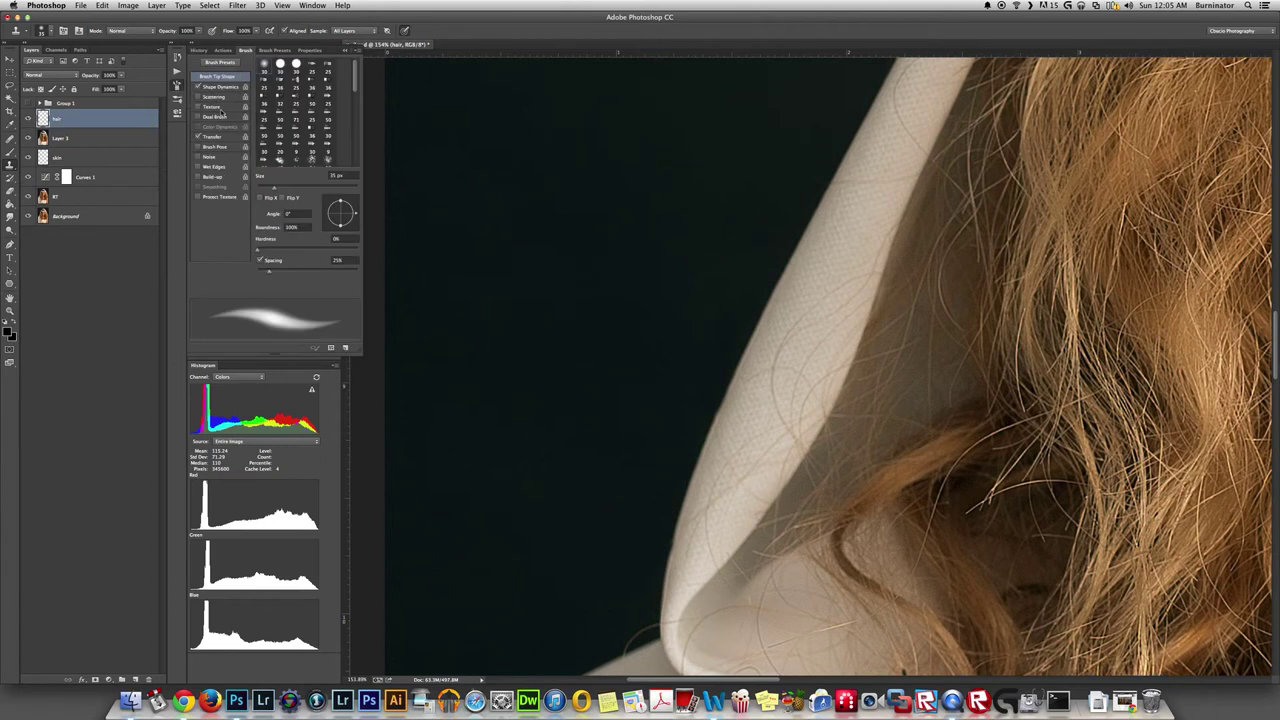
{"action": "left_click", "coordinate": [177, 88]}
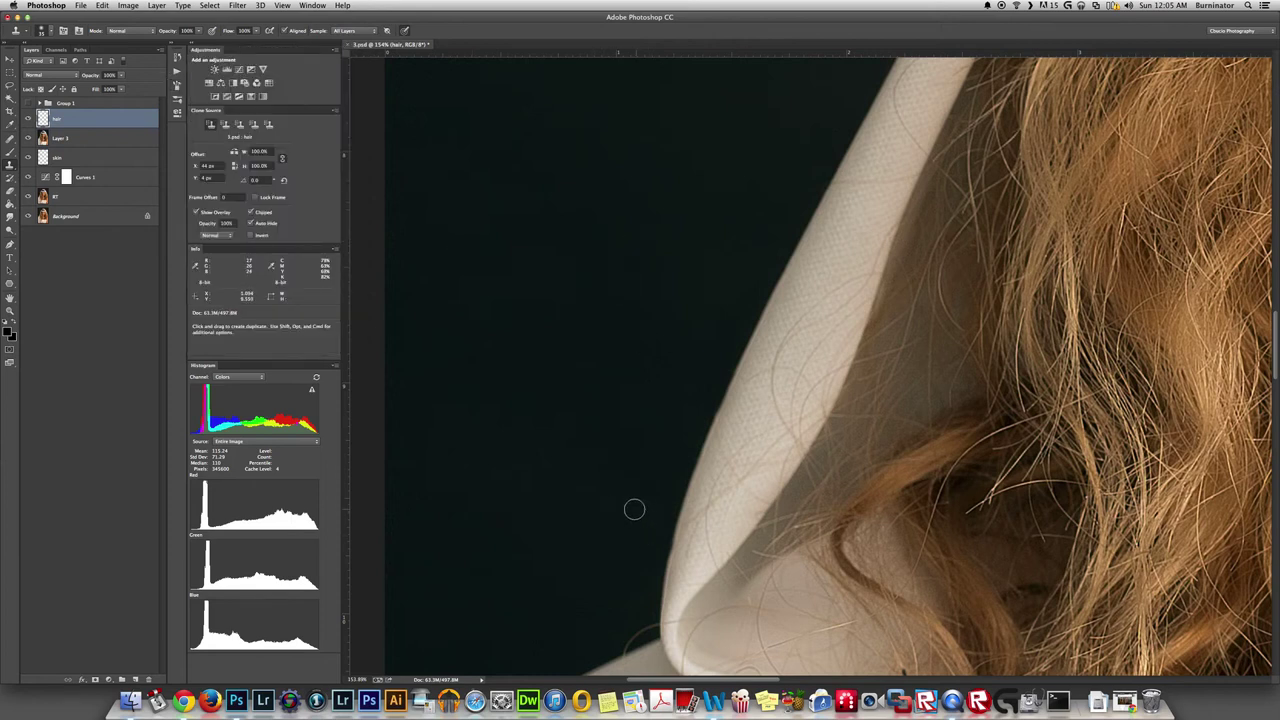
{"action": "left_click_drag", "start_coordinate": [613, 535], "coordinate": [640, 445]}
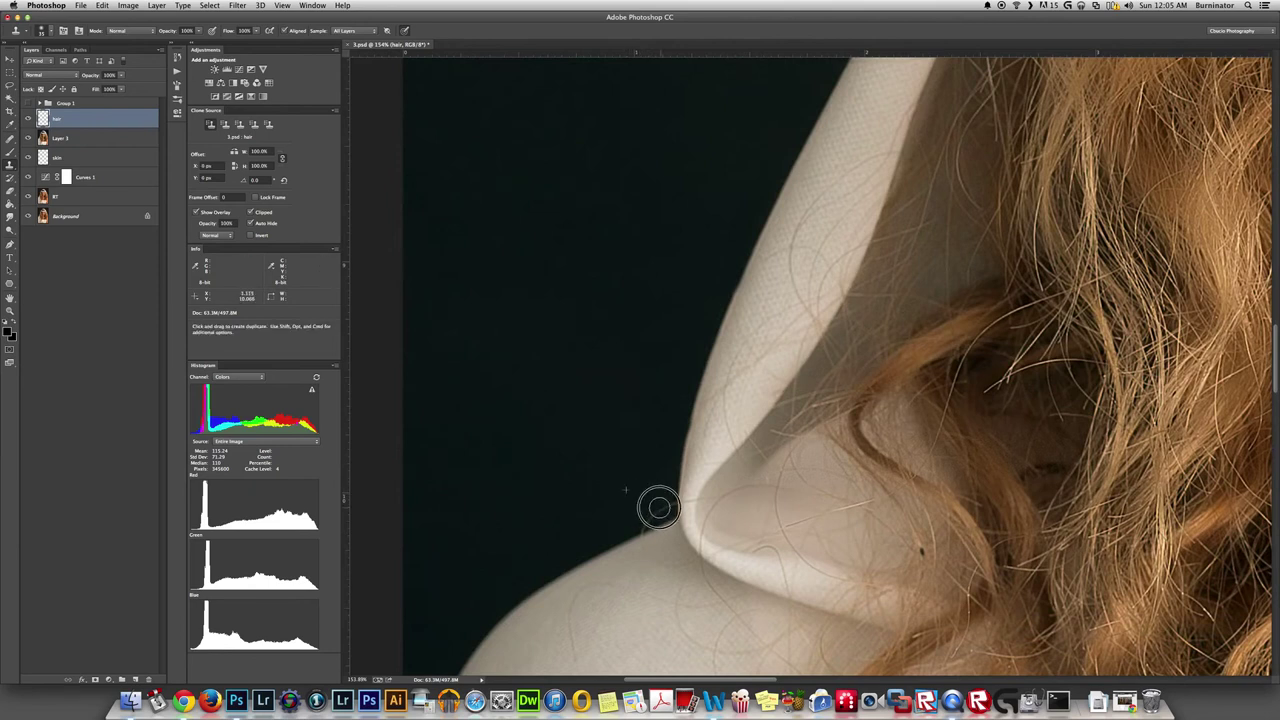
{"action": "mouse_move", "coordinate": [650, 509]}
{"action": "left_mouse_down"}
{"action": "mouse_move", "coordinate": [634, 519]}
{"action": "mouse_move", "coordinate": [663, 500]}
{"action": "mouse_move", "coordinate": [631, 520]}
{"action": "mouse_move", "coordinate": [634, 434]}
{"action": "left_mouse_up"}
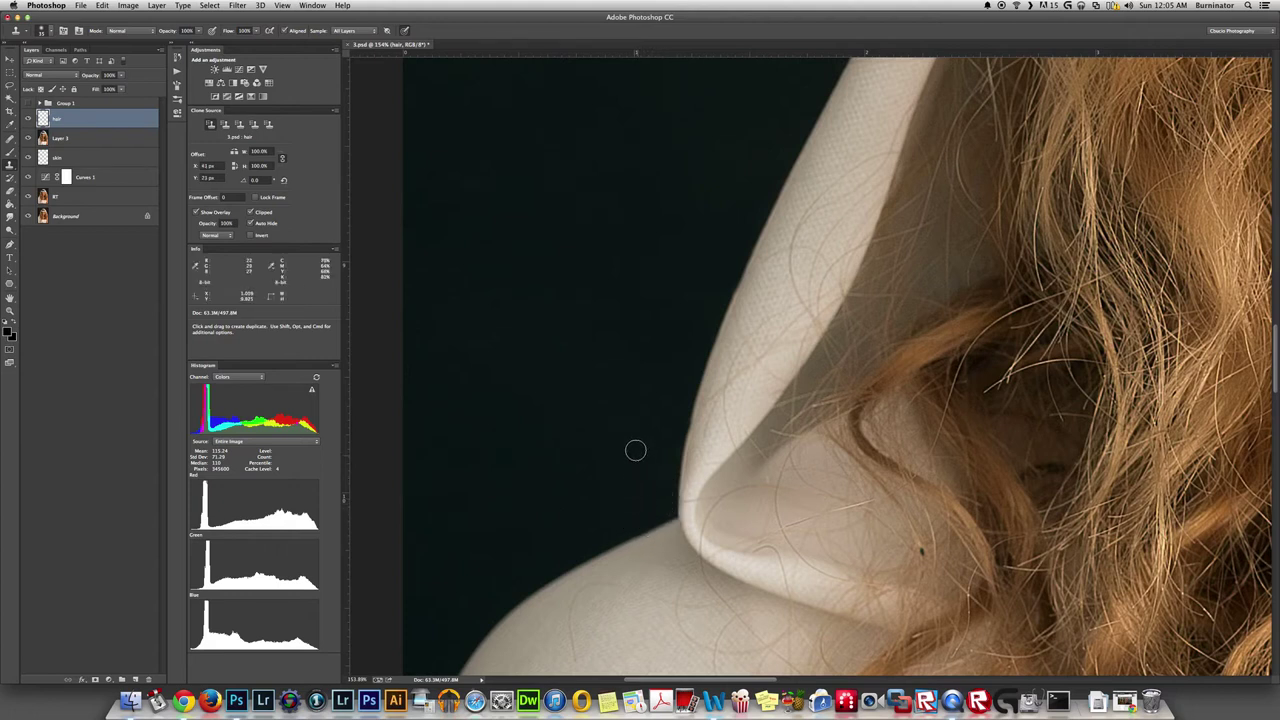
Step: Remove the short stray hair lying on the white fabric of the upper shoulder
{"action": "key", "text": "space"}
{"action": "key", "text": "space"}
{"action": "left_click_drag", "start_coordinate": [620, 431], "coordinate": [698, 229]}
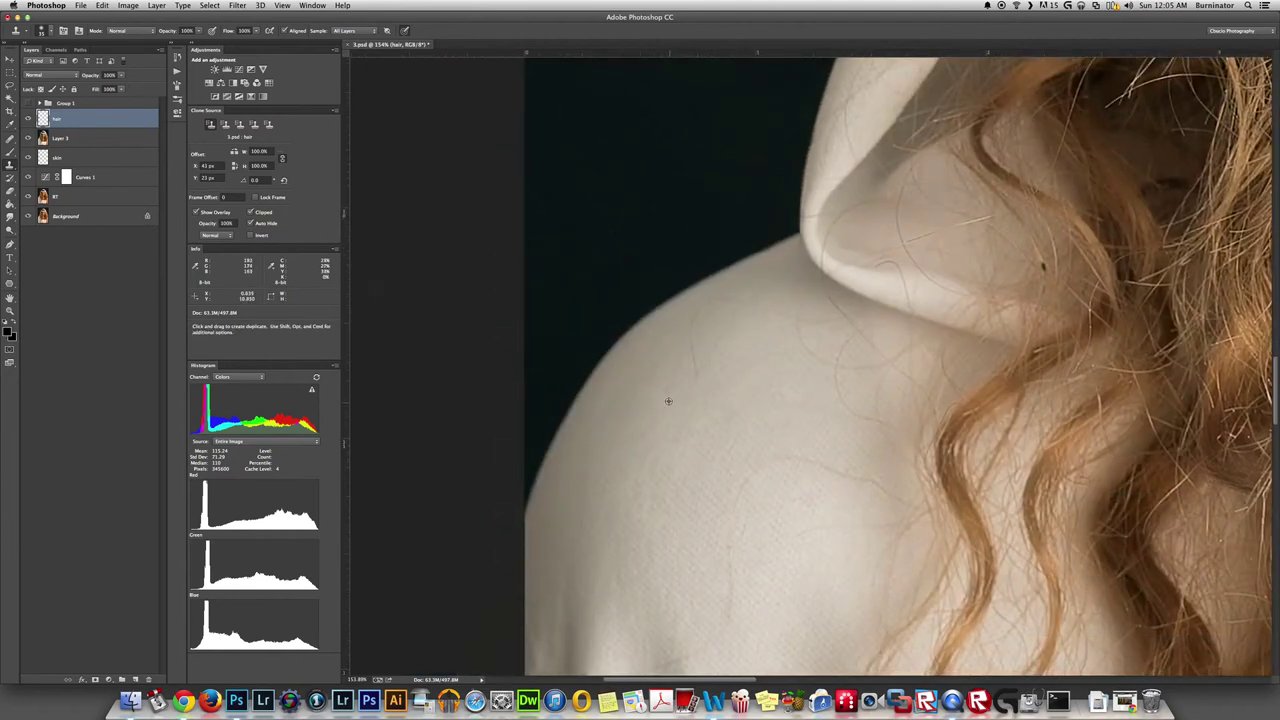
{"action": "key", "text": "j"}
{"action": "key", "text": "s"}
{"action": "key", "text": "j"}
{"action": "key", "text": "s"}
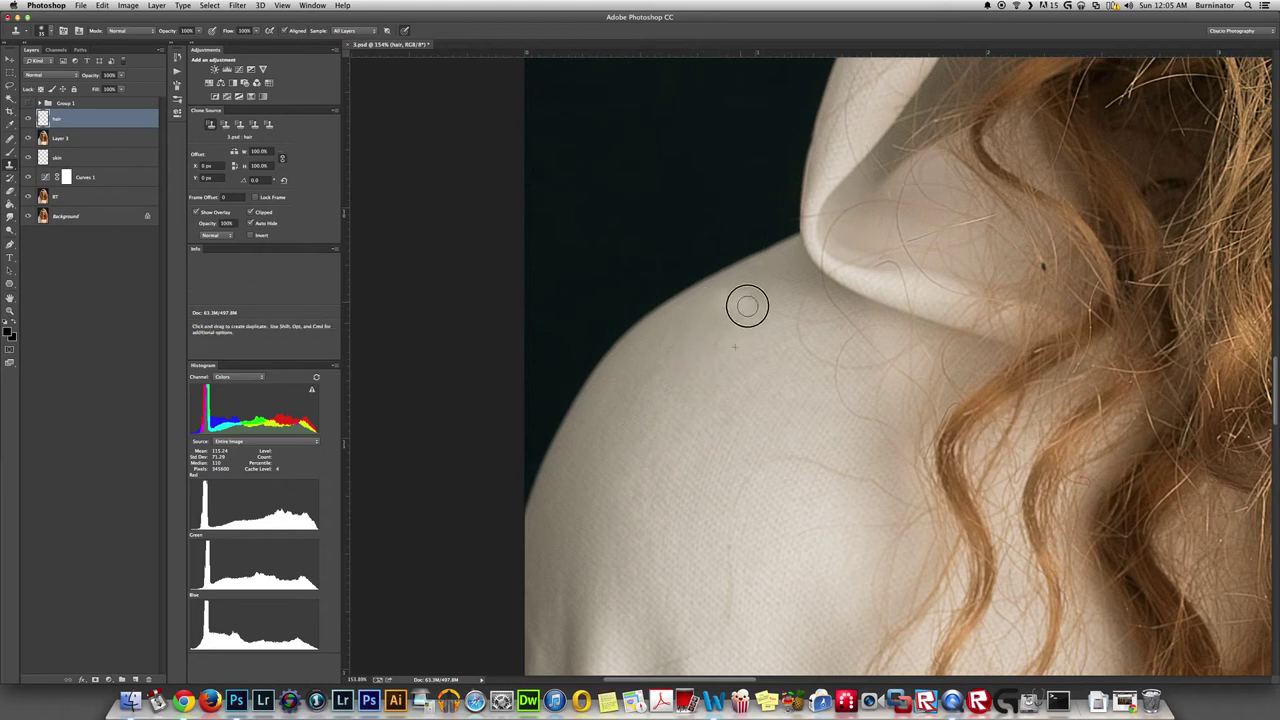
Step: Try to clone out the faint hair near the shoulder's upper edge below the hood, and undo the strokes
{"action": "key", "text": "bracketleft"}
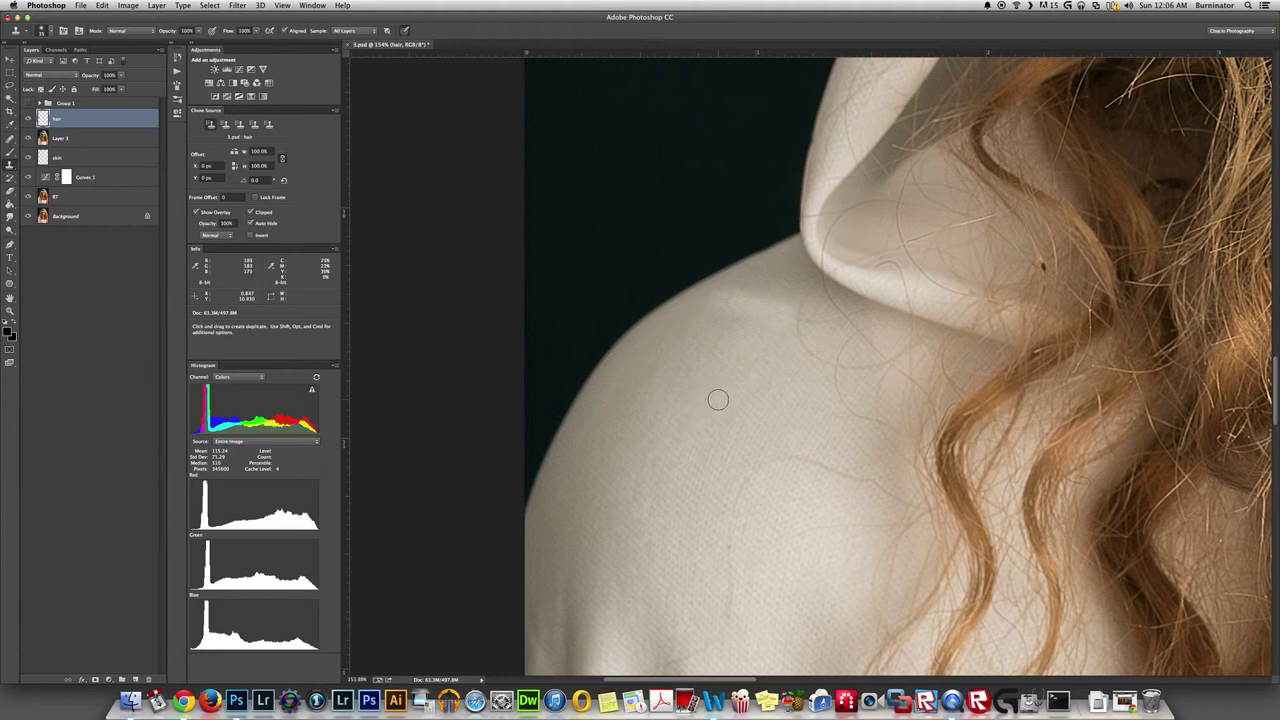
{"action": "key", "text": "super+z"}
{"action": "key", "text": "j"}
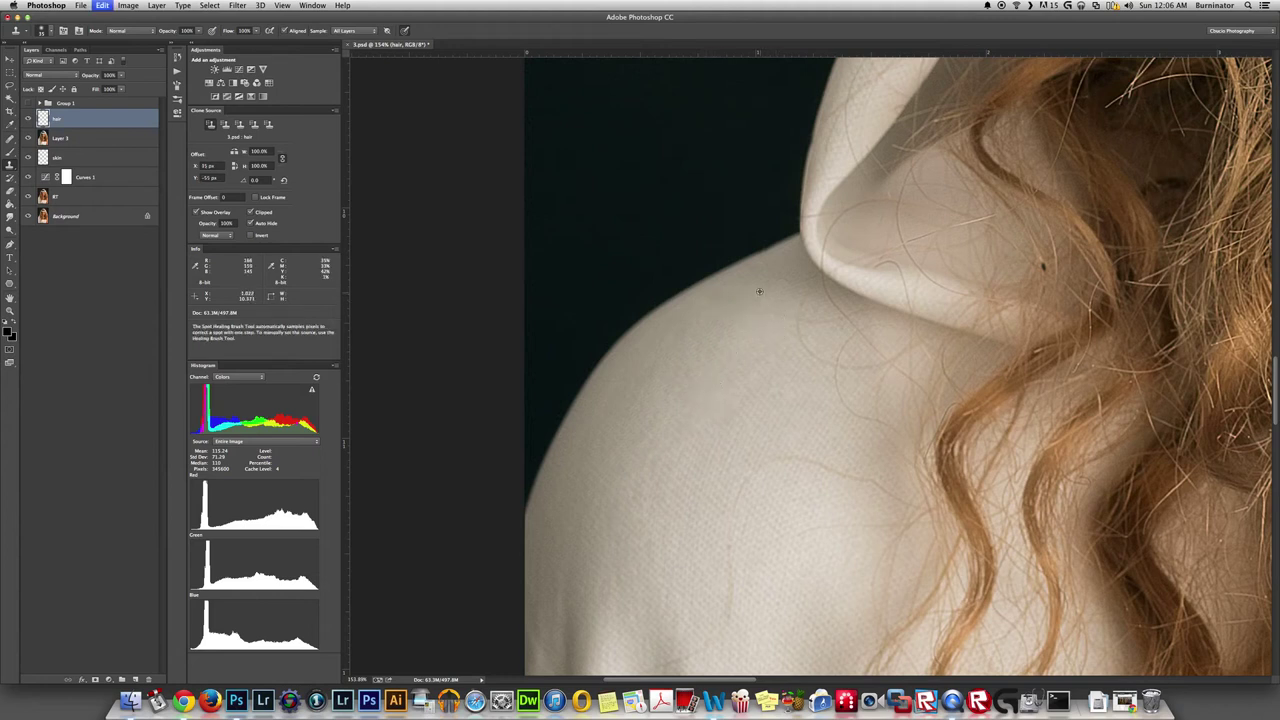
{"action": "left_click", "coordinate": [762, 290], "text": "alt"}
{"action": "left_click_drag", "start_coordinate": [783, 314], "coordinate": [728, 299]}
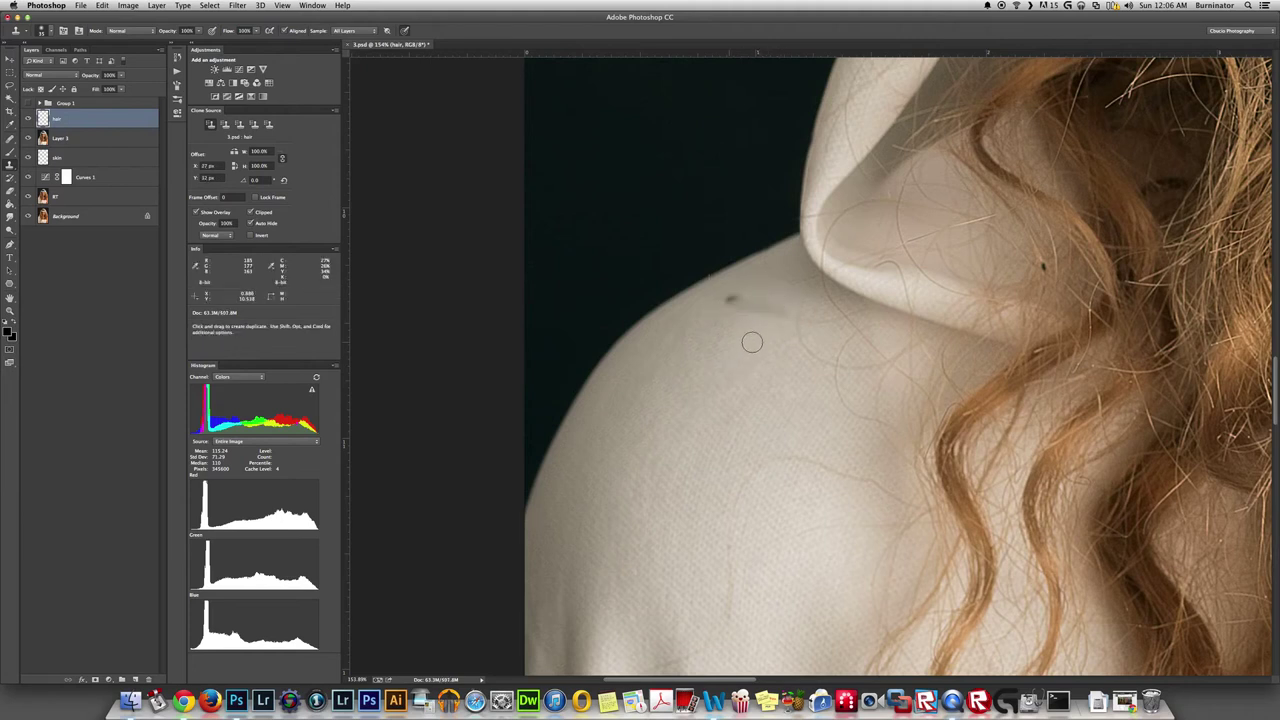
{"action": "key", "text": "super+z"}
Step: Heal the faint hair near the shoulder's upper edge with the Healing Brush, sampling clean fabric beside it
{"action": "key", "text": "j"}
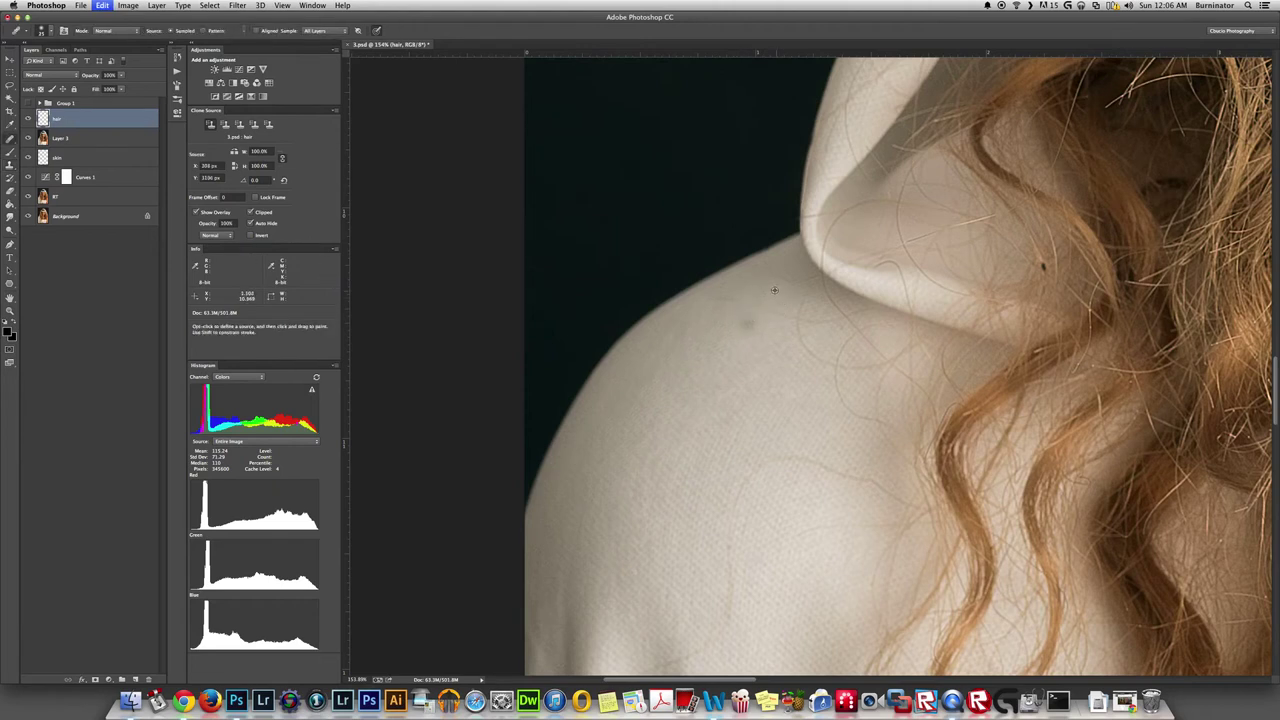
{"action": "left_click", "coordinate": [776, 290], "text": "alt"}
{"action": "left_click_drag", "start_coordinate": [777, 311], "coordinate": [747, 304]}
{"action": "key", "text": "shift+j"}
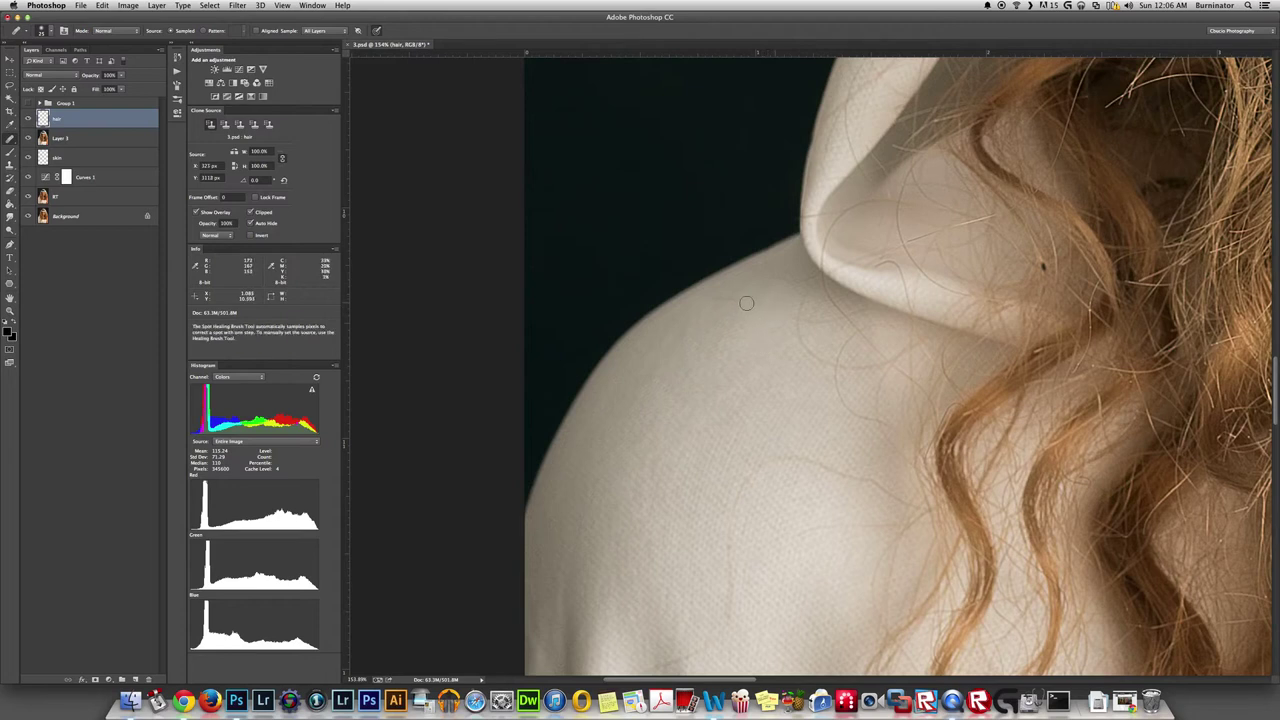
{"action": "key", "text": "shift+j"}
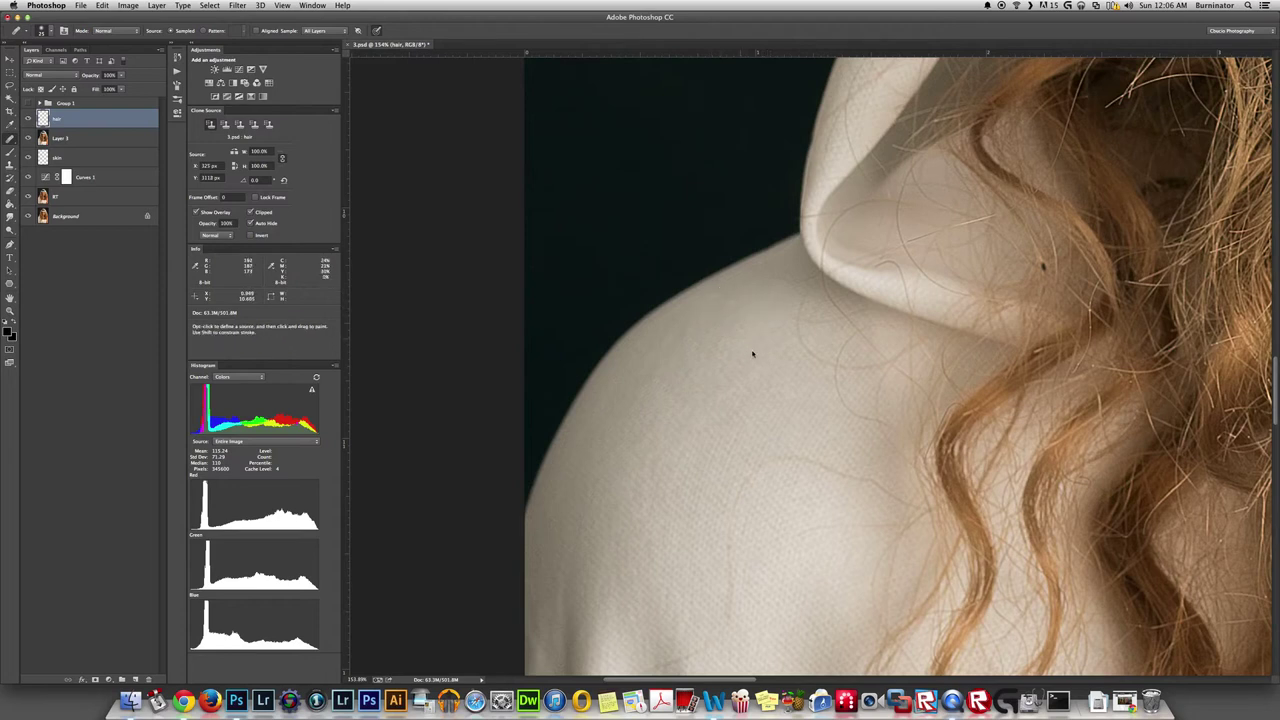
Step: Heal the long vertical hair running down the middle of the cloak's shoulder with a larger Healing Brush
{"action": "key", "text": "shift+j"}
{"action": "key", "text": "shift+j"}
{"action": "left_click_drag", "start_coordinate": [744, 487], "coordinate": [731, 538]}
{"action": "scroll", "coordinate": [723, 380], "scroll_direction": "down", "scroll_amount": 5}
{"action": "left_click", "coordinate": [702, 368], "text": "alt"}
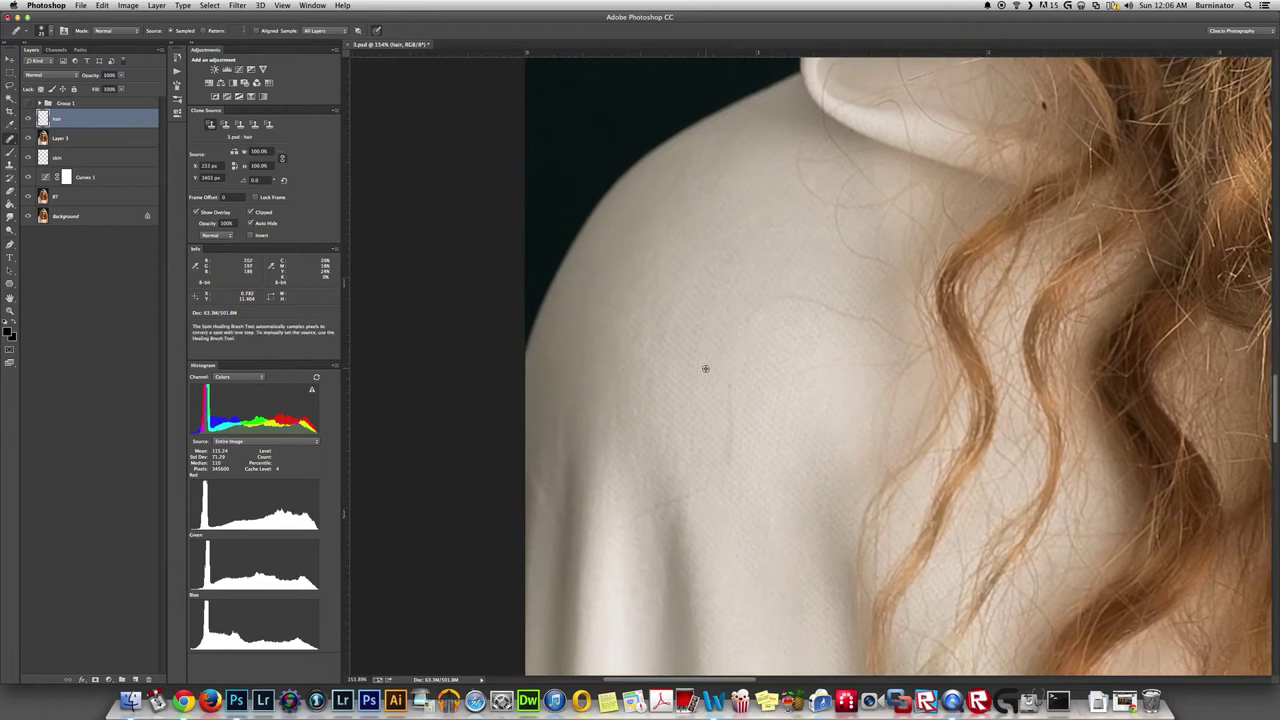
{"action": "key", "text": "bracketright"}
{"action": "key", "text": "bracketright"}
{"action": "left_click_drag", "start_coordinate": [730, 394], "coordinate": [725, 469]}
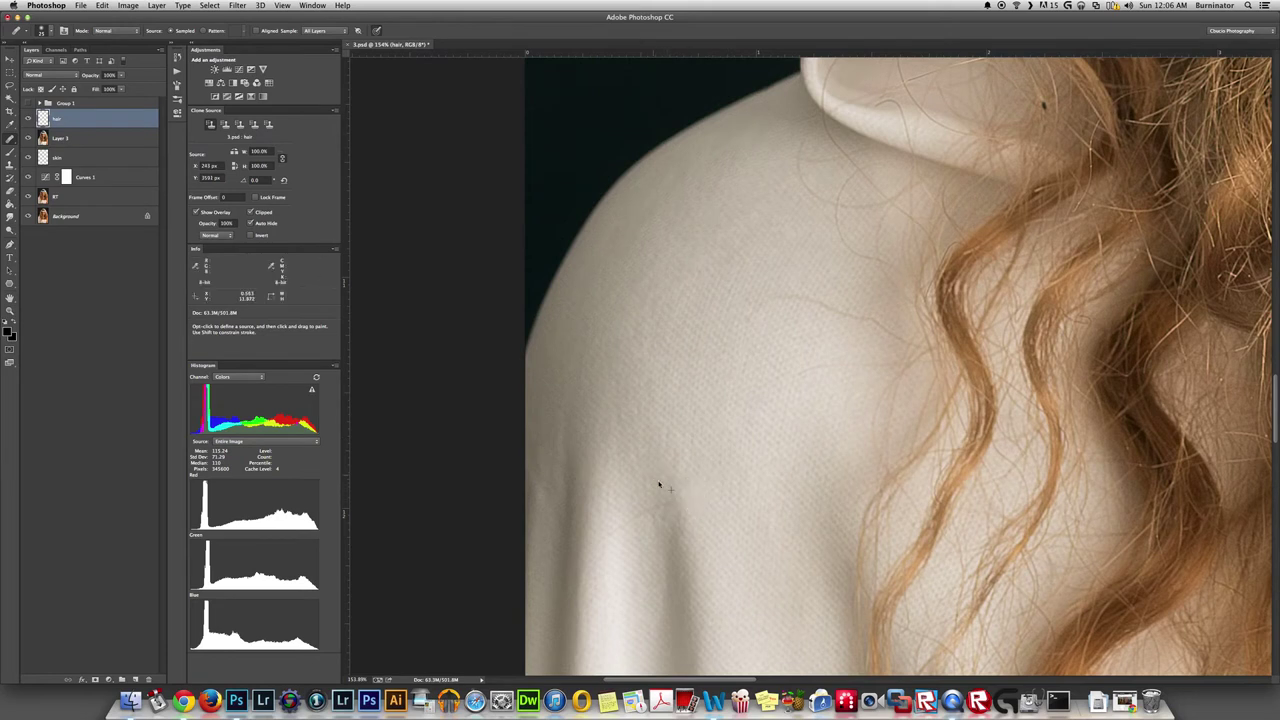
Step: Heal the diagonal stray hair crossing the top of the sleeve folds, undoing and repainting the stroke from a closer sample
{"action": "left_click", "coordinate": [746, 411], "text": "alt"}
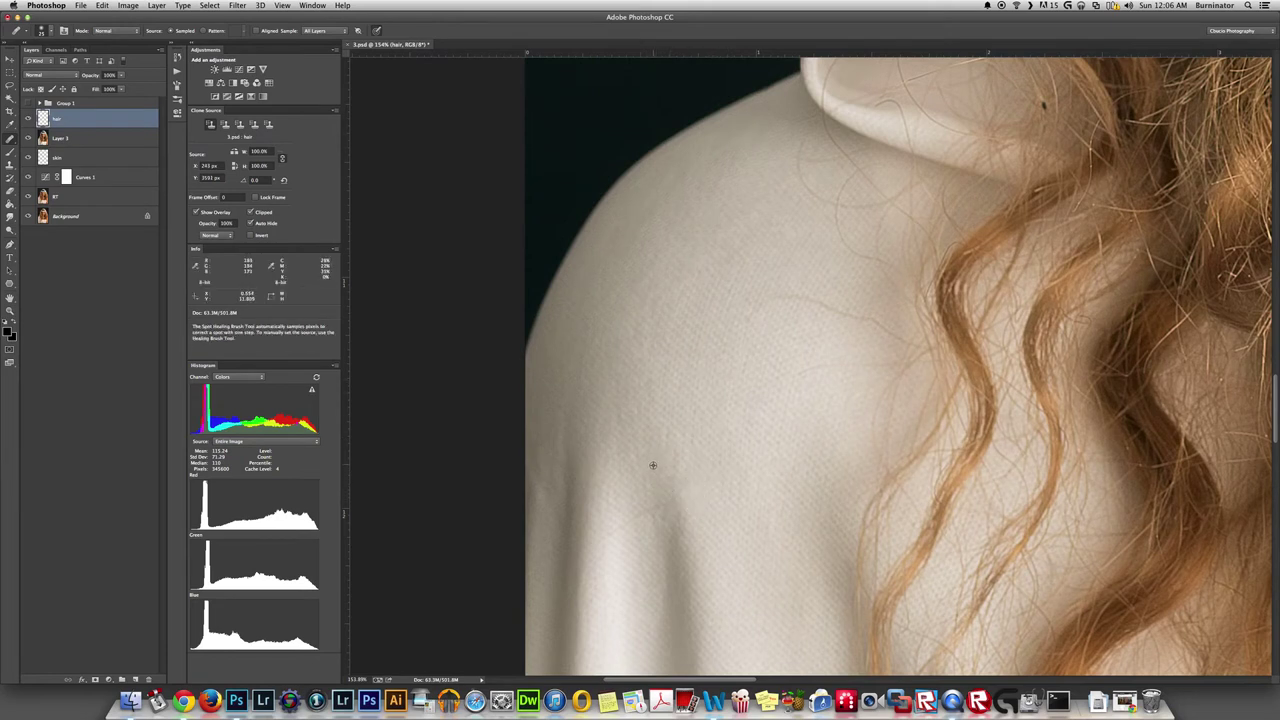
{"action": "left_click_drag", "start_coordinate": [677, 491], "coordinate": [608, 533]}
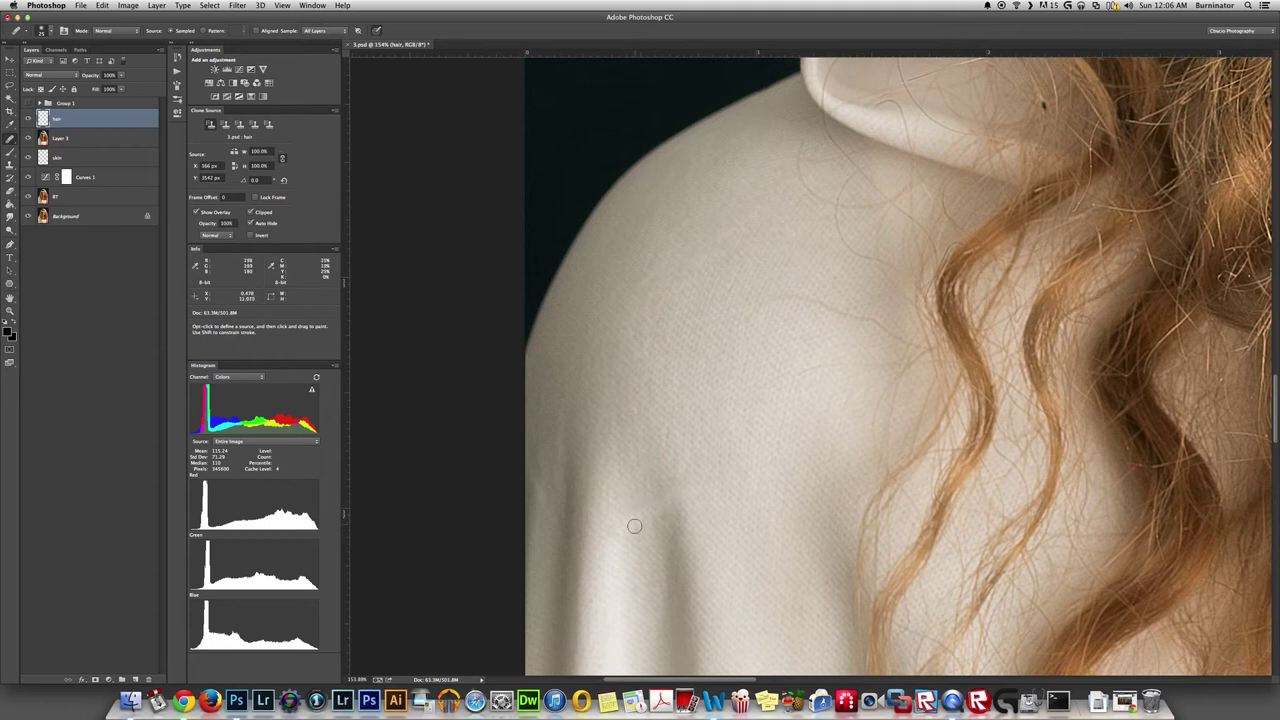
{"action": "key", "text": "super+z"}
{"action": "left_click", "coordinate": [656, 527], "text": "alt"}
{"action": "mouse_move", "coordinate": [637, 517]}
{"action": "left_mouse_down"}
{"action": "mouse_move", "coordinate": [667, 519]}
{"action": "mouse_move", "coordinate": [608, 534]}
{"action": "mouse_move", "coordinate": [607, 573]}
{"action": "left_mouse_up"}
Step: Heal the long curved stray hairs on the shoulder fabric next to the hanging curls
{"action": "left_click", "coordinate": [801, 401], "text": "alt"}
{"action": "left_click_drag", "start_coordinate": [805, 376], "coordinate": [860, 369]}
{"action": "key", "text": "j"}
{"action": "left_click", "coordinate": [844, 348], "text": "alt"}
{"action": "mouse_move", "coordinate": [878, 323]}
{"action": "left_mouse_down"}
{"action": "mouse_move", "coordinate": [793, 304]}
{"action": "mouse_move", "coordinate": [754, 314]}
{"action": "left_mouse_up"}
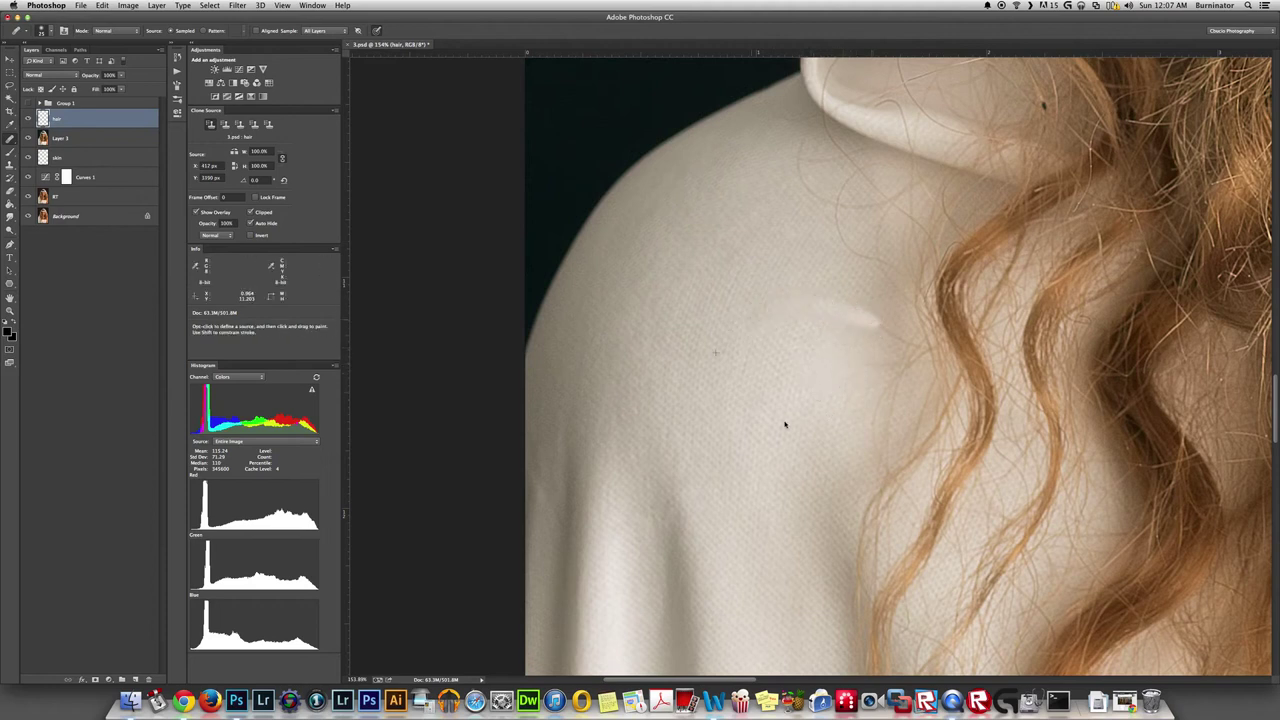
Step: Clone out the two long stray hairs extending past the hood onto the dark background on the image's right side
{"action": "key", "text": "super+0"}
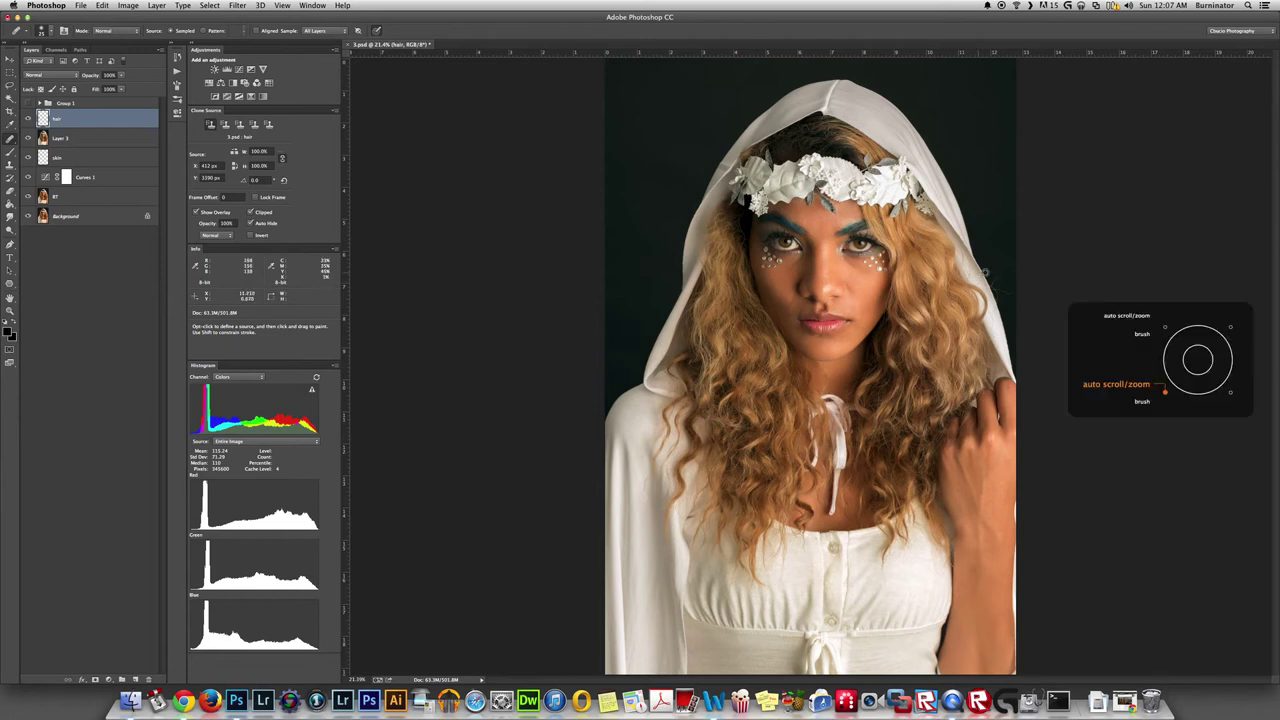
{"action": "scroll", "coordinate": [985, 273], "scroll_direction": "up", "scroll_amount": 3}
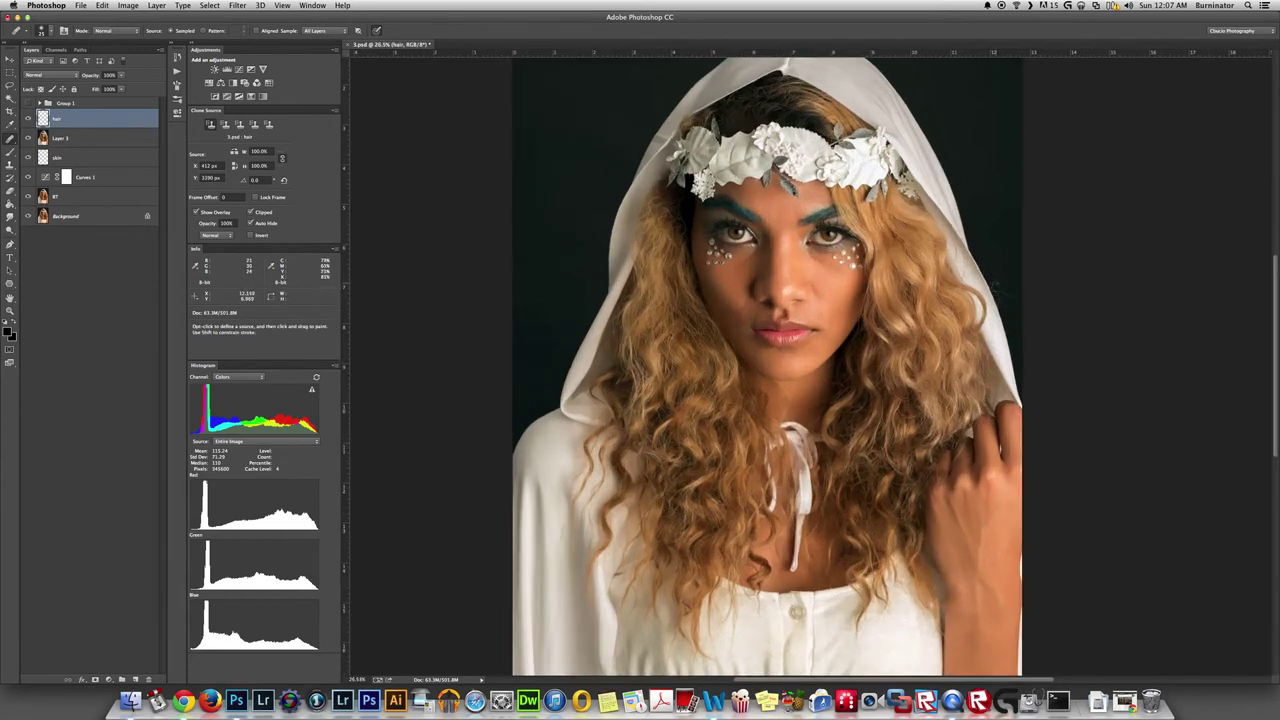
{"action": "scroll", "coordinate": [990, 287], "scroll_direction": "up", "scroll_amount": 3}
{"action": "scroll", "coordinate": [990, 290], "scroll_direction": "up", "scroll_amount": 5}
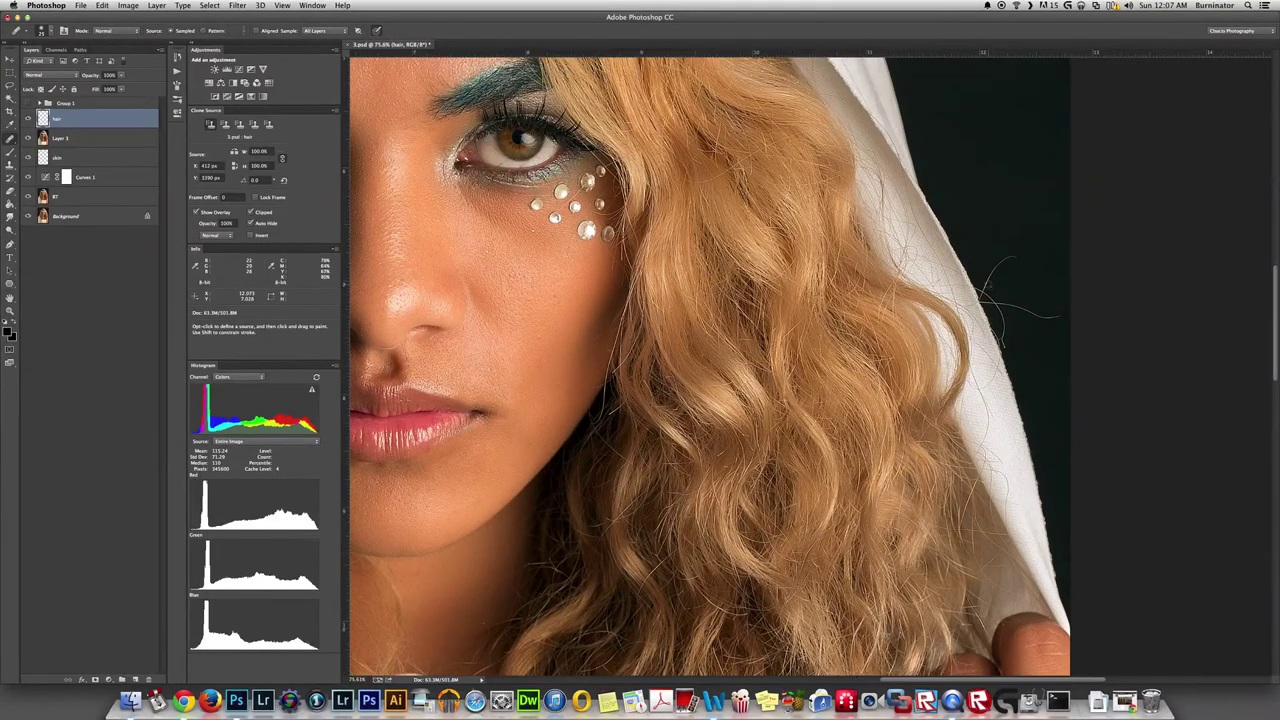
{"action": "scroll", "coordinate": [985, 284], "scroll_direction": "up", "scroll_amount": 3}
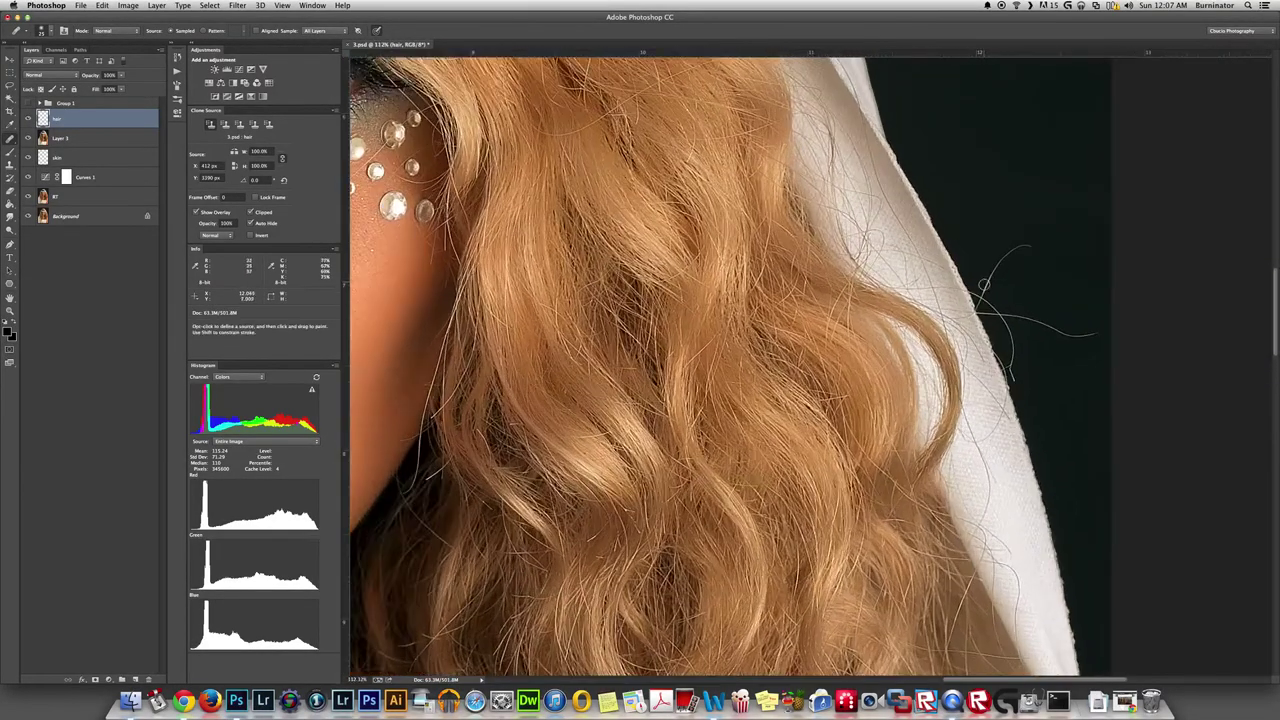
{"action": "scroll", "coordinate": [990, 280], "scroll_direction": "up", "scroll_amount": 2}
{"action": "left_click_drag", "start_coordinate": [951, 297], "coordinate": [869, 327]}
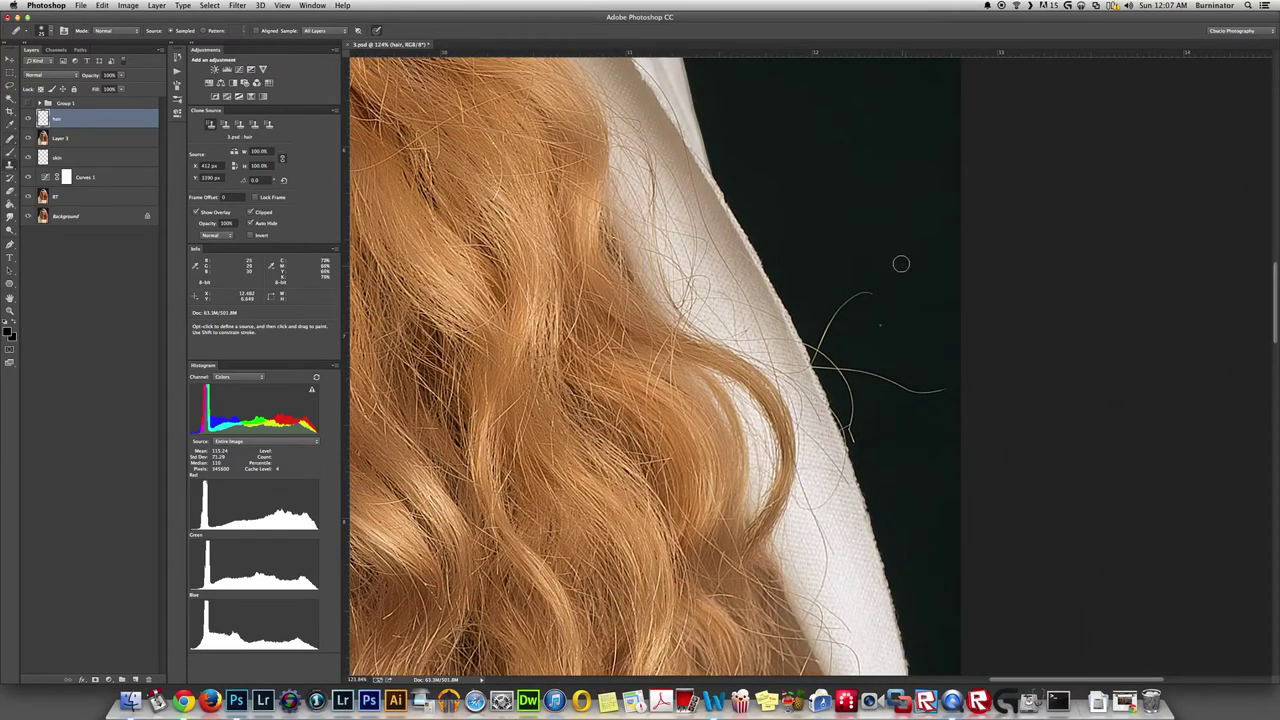
{"action": "key", "text": "s"}
{"action": "left_click", "coordinate": [873, 241], "text": "alt"}
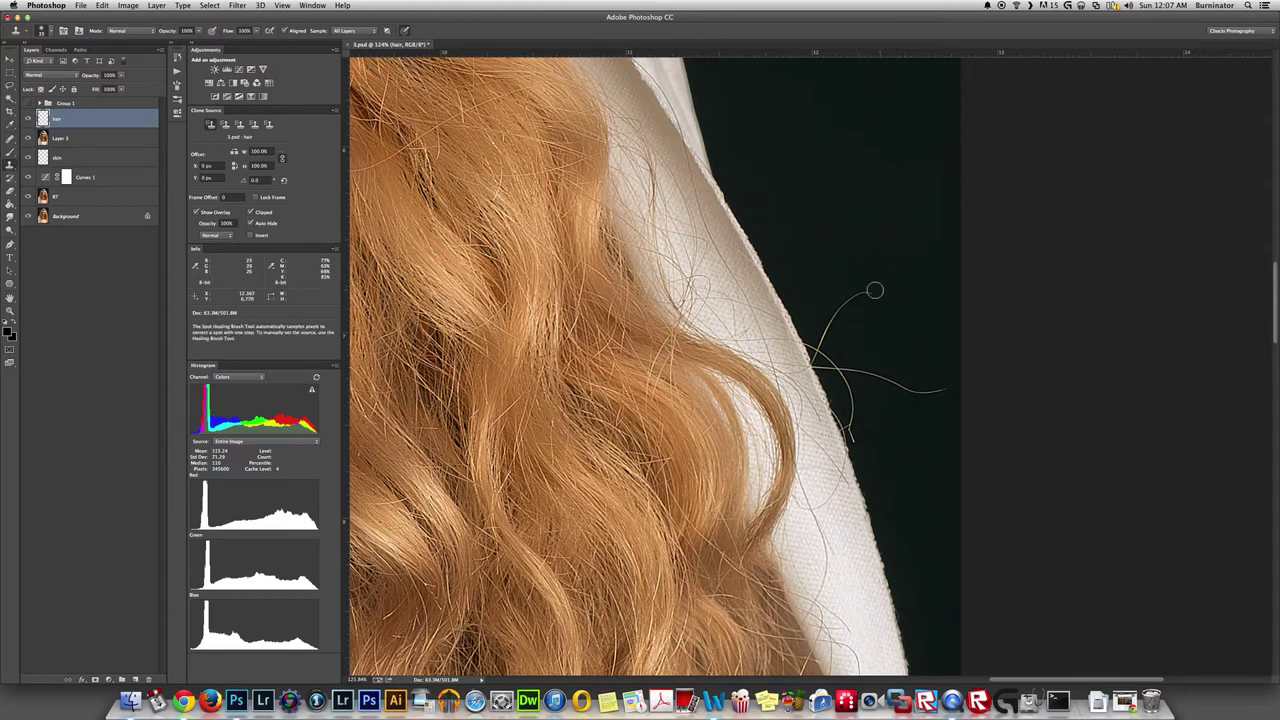
{"action": "mouse_move", "coordinate": [865, 298]}
{"action": "left_mouse_down"}
{"action": "mouse_move", "coordinate": [846, 296]}
{"action": "mouse_move", "coordinate": [824, 336]}
{"action": "mouse_move", "coordinate": [834, 367]}
{"action": "mouse_move", "coordinate": [940, 389]}
{"action": "mouse_move", "coordinate": [918, 369]}
{"action": "left_mouse_up"}
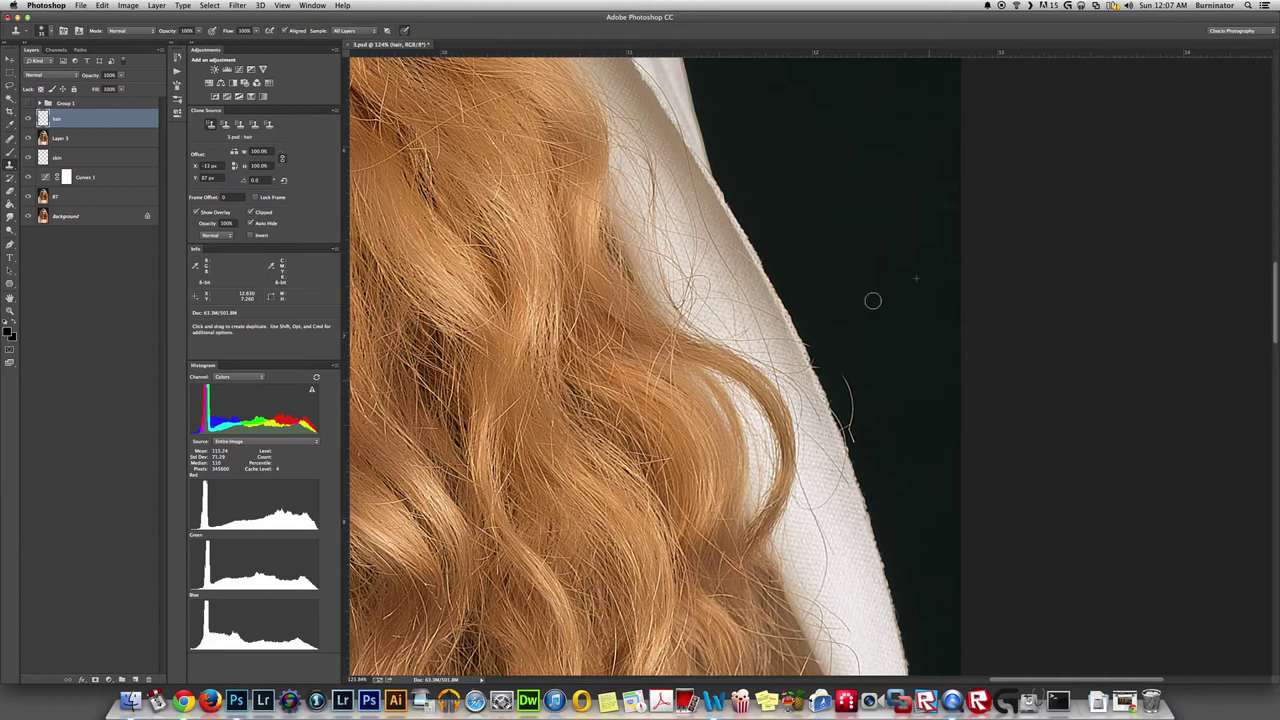
Step: Clone away the remaining curved hair along the hood's outer edge with an adjusted Clone Stamp brush
{"action": "key", "text": "j"}
{"action": "key", "text": "s"}
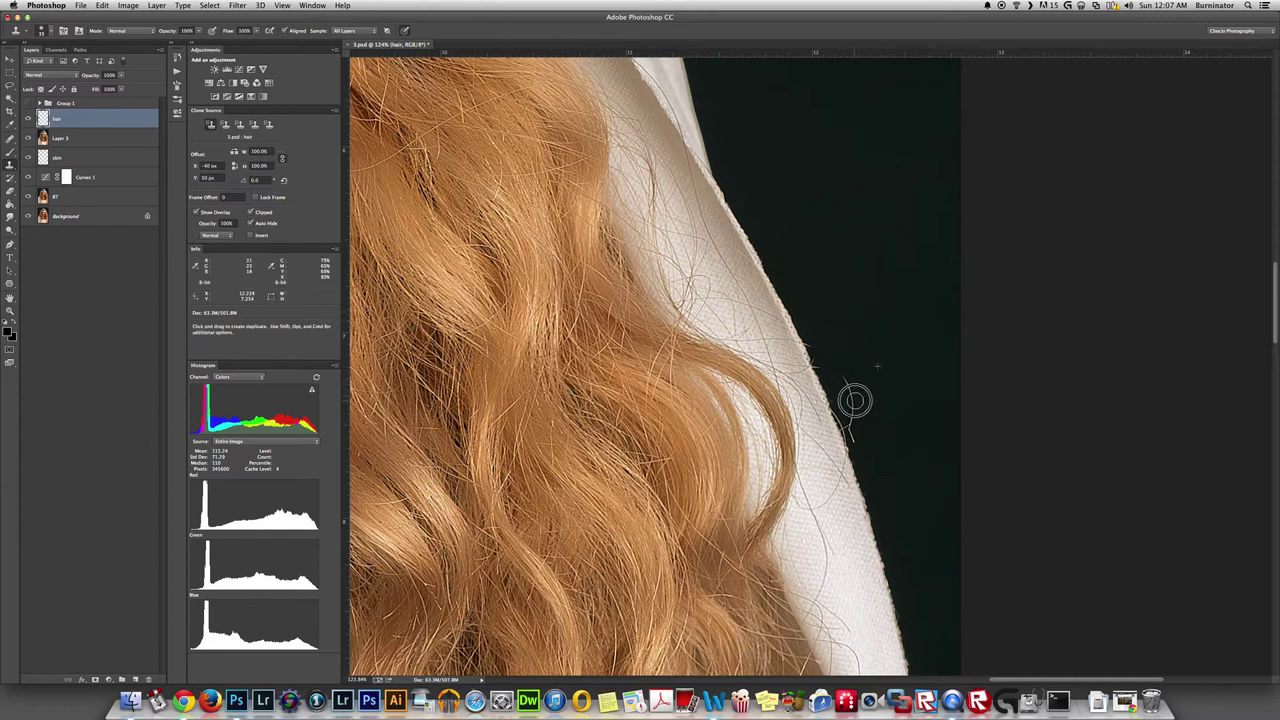
{"action": "key", "text": "bracketleft"}
{"action": "key", "text": "bracketleft"}
{"action": "left_click", "coordinate": [850, 392], "text": "alt"}
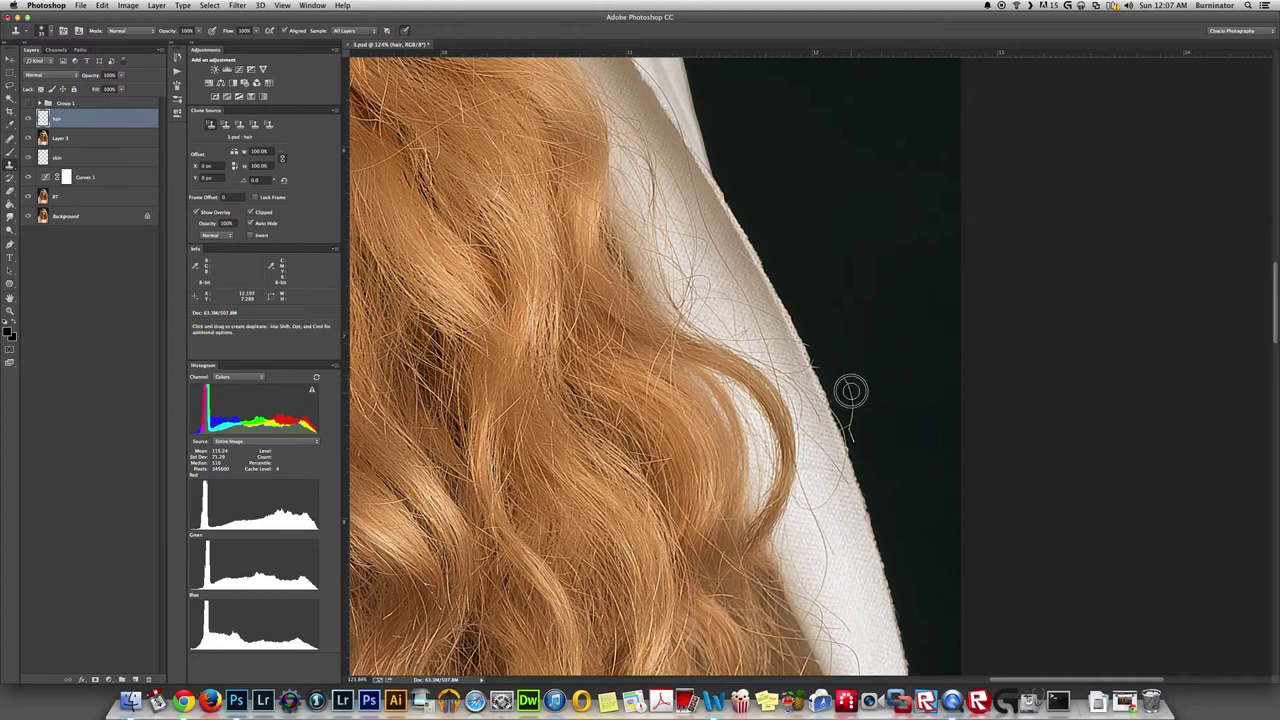
{"action": "mouse_move", "coordinate": [846, 378]}
{"action": "left_mouse_down"}
{"action": "mouse_move", "coordinate": [858, 439]}
{"action": "mouse_move", "coordinate": [813, 338]}
{"action": "mouse_move", "coordinate": [864, 443]}
{"action": "left_mouse_up"}
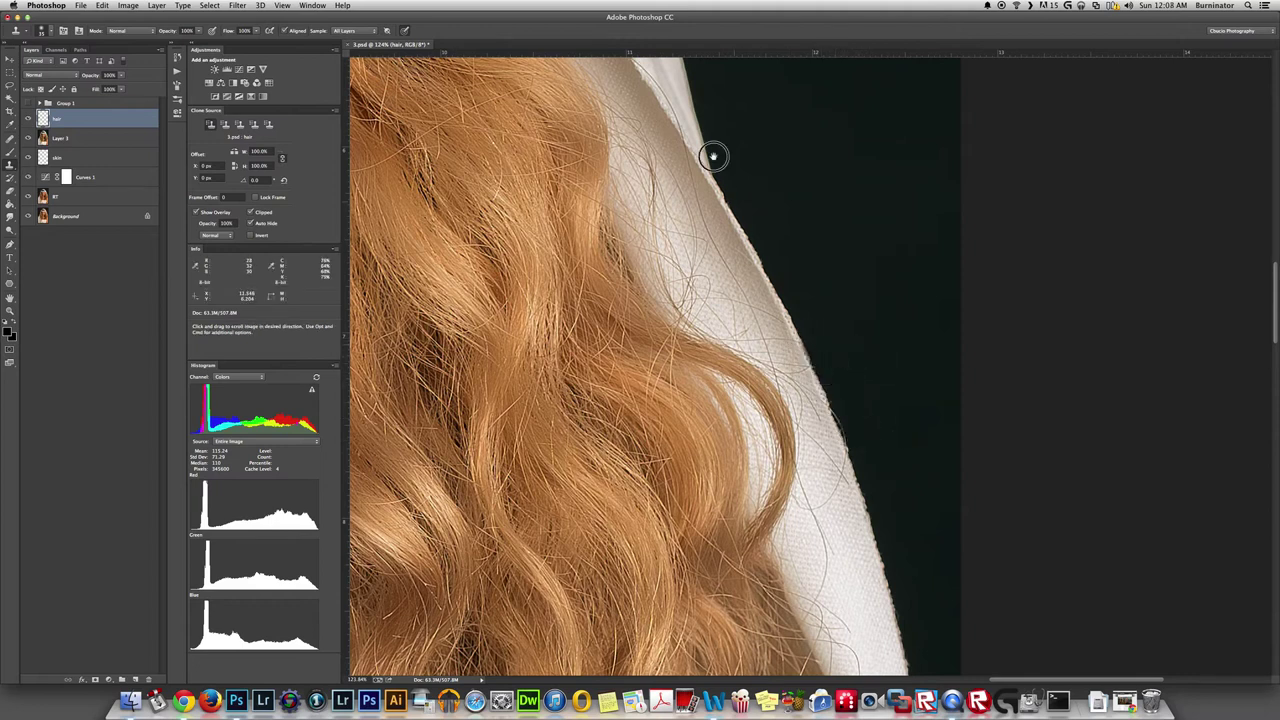
Step: Clone dark background over the short stray hairs sticking out past the hood's outer edge on the image's left side
{"action": "left_click_drag", "start_coordinate": [714, 157], "coordinate": [780, 426]}
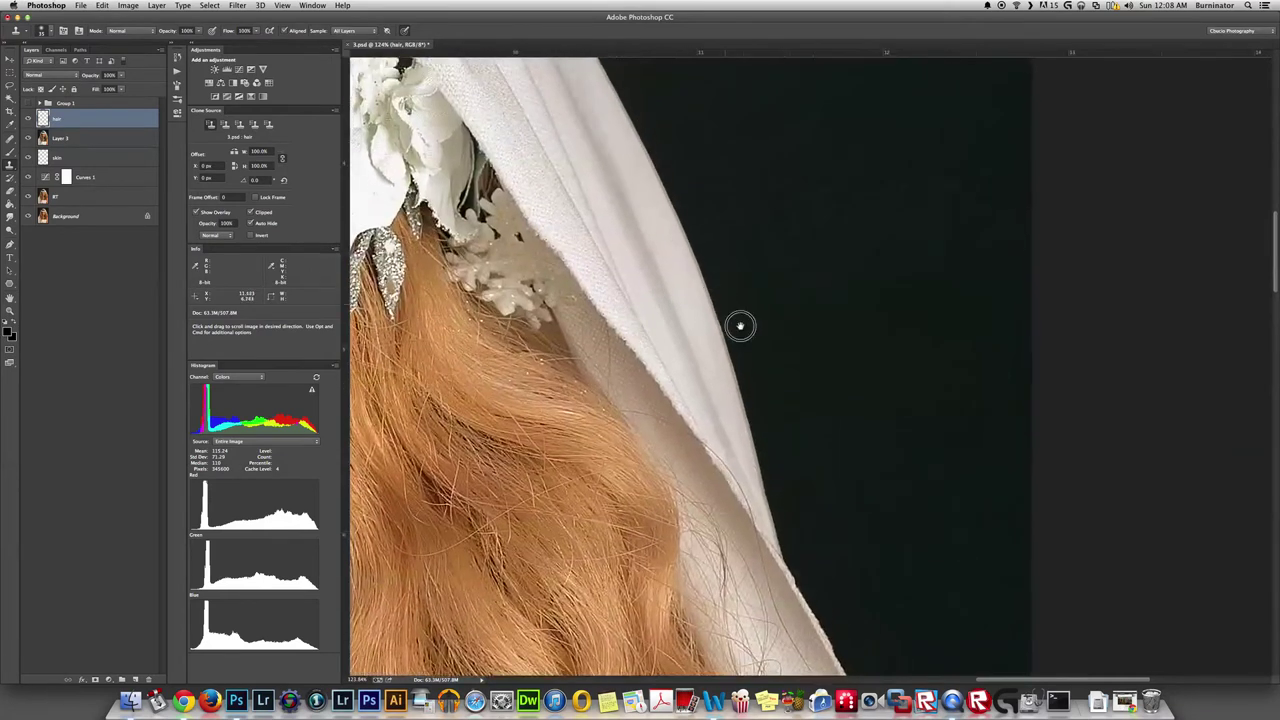
{"action": "left_click_drag", "start_coordinate": [740, 323], "coordinate": [899, 676]}
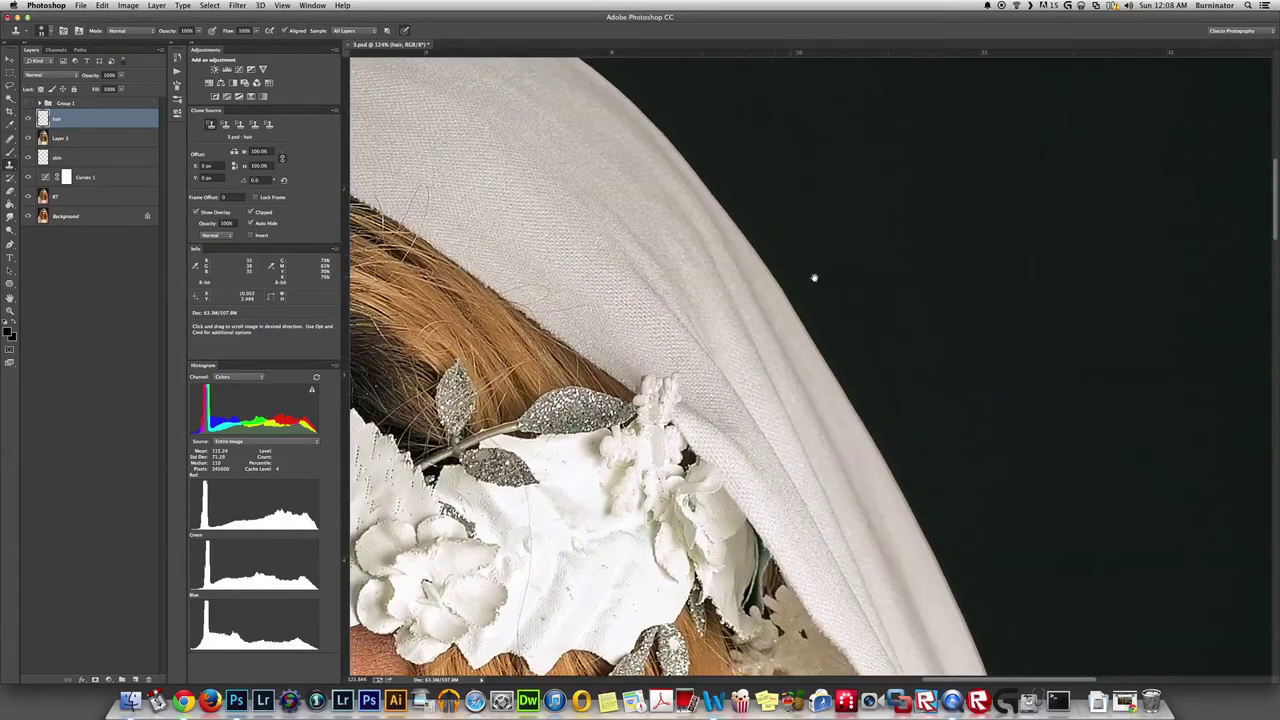
{"action": "left_click_drag", "start_coordinate": [757, 291], "coordinate": [952, 348]}
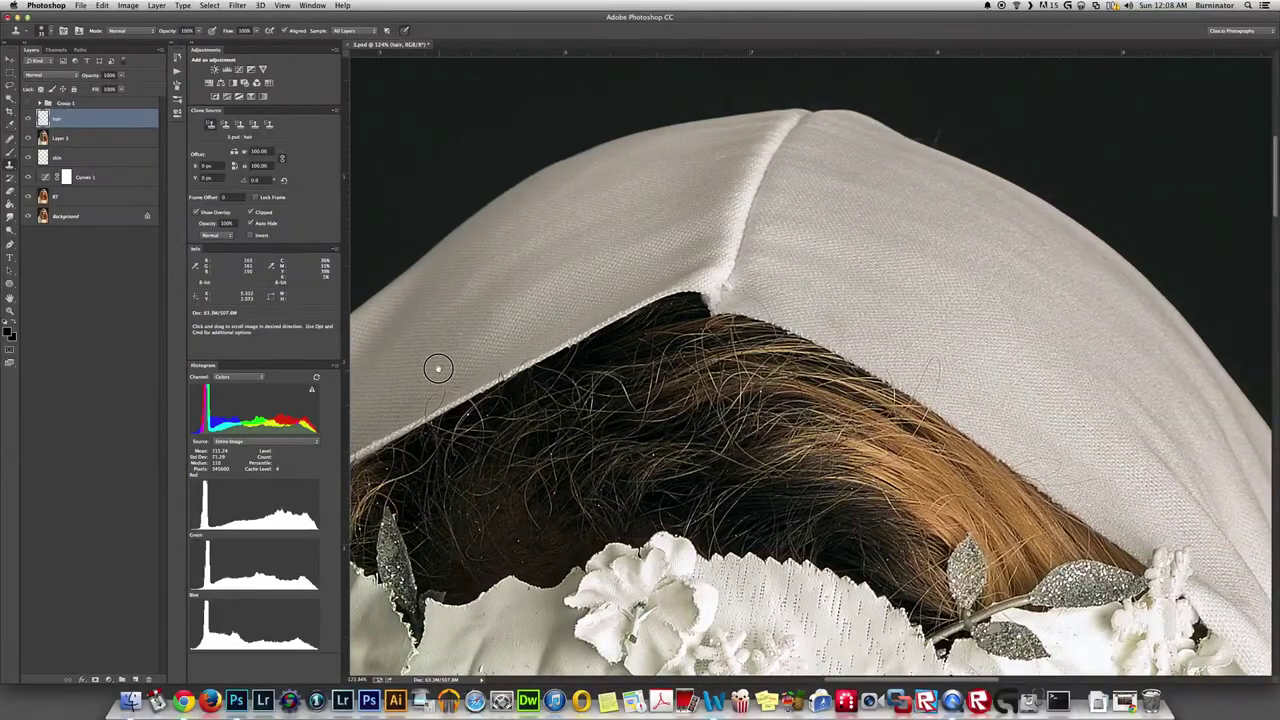
{"action": "left_click_drag", "start_coordinate": [487, 367], "coordinate": [634, 349]}
{"action": "key", "text": "super+0"}
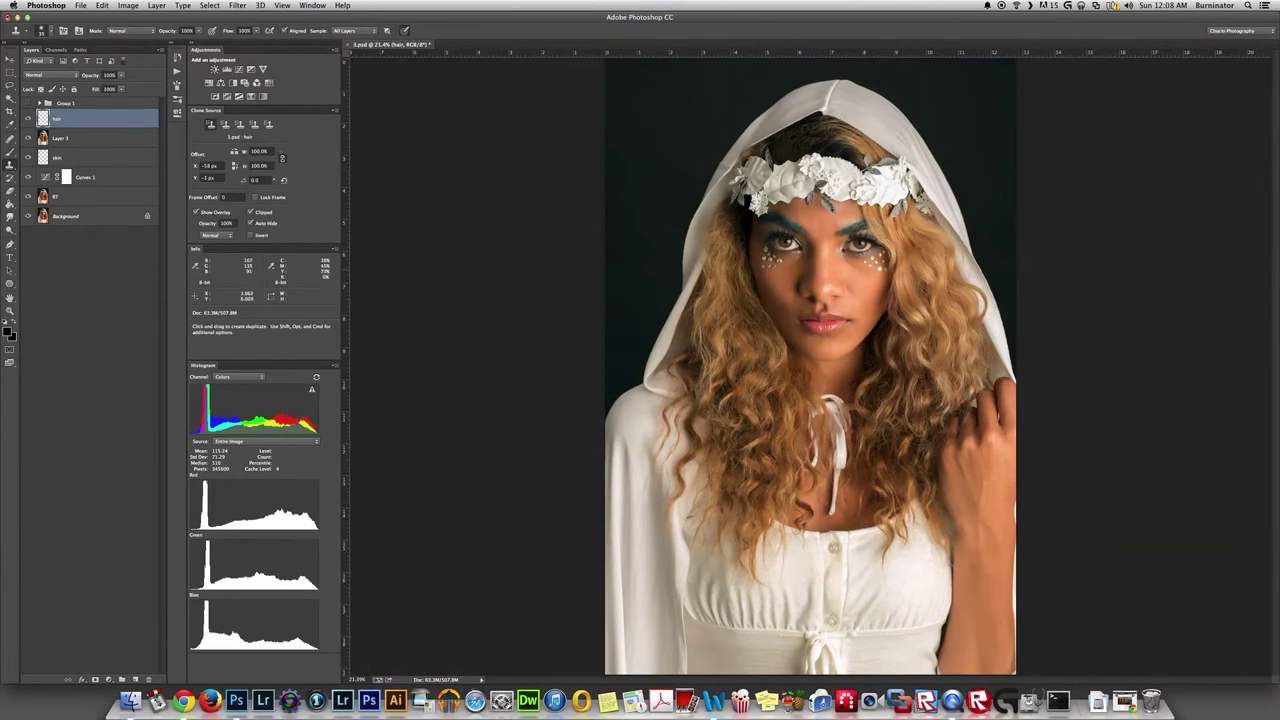
{"action": "key", "text": "j"}
{"action": "scroll", "coordinate": [678, 242], "scroll_direction": "up", "scroll_amount": 3}
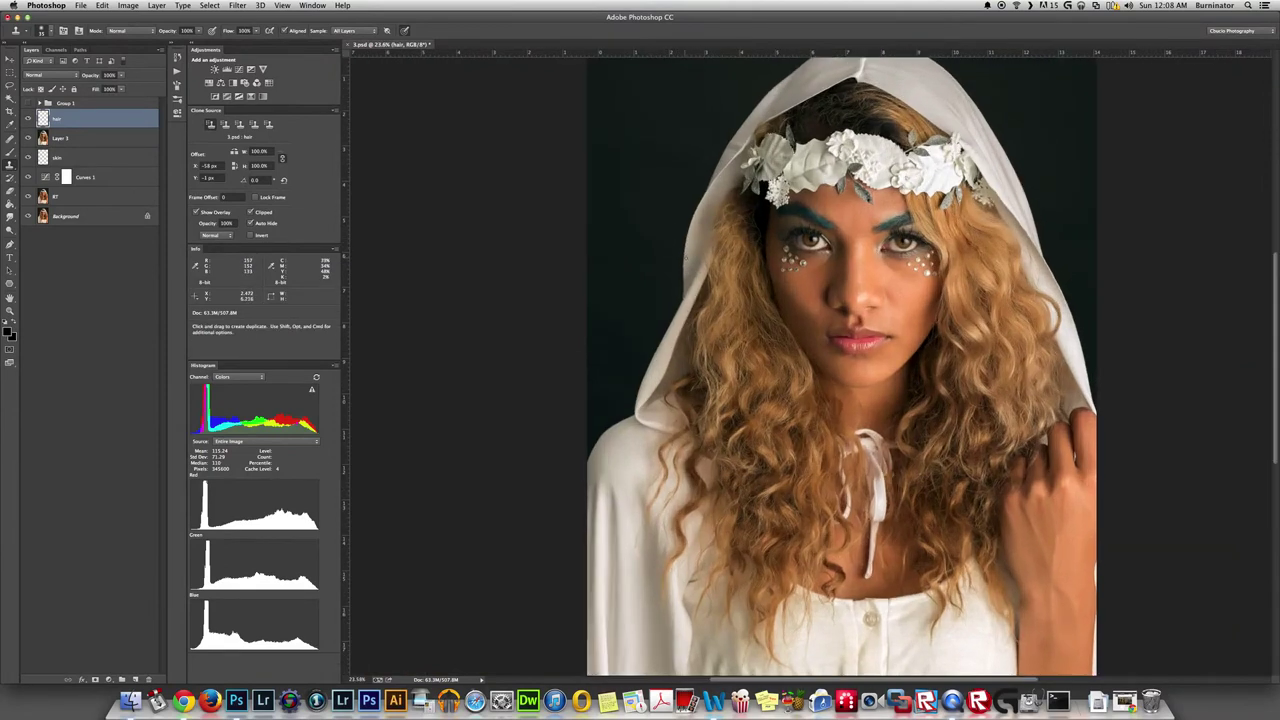
{"action": "scroll", "coordinate": [686, 256], "scroll_direction": "up", "scroll_amount": 3}
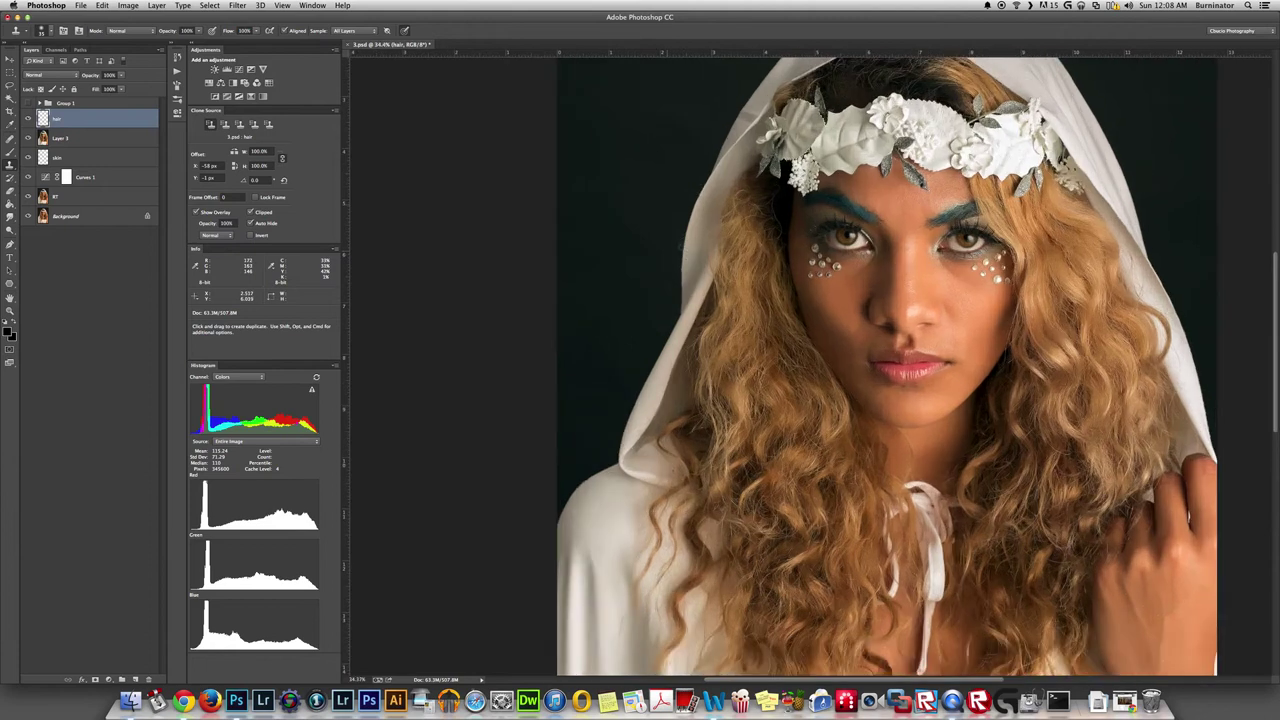
{"action": "scroll", "coordinate": [683, 250], "scroll_direction": "up", "scroll_amount": 3}
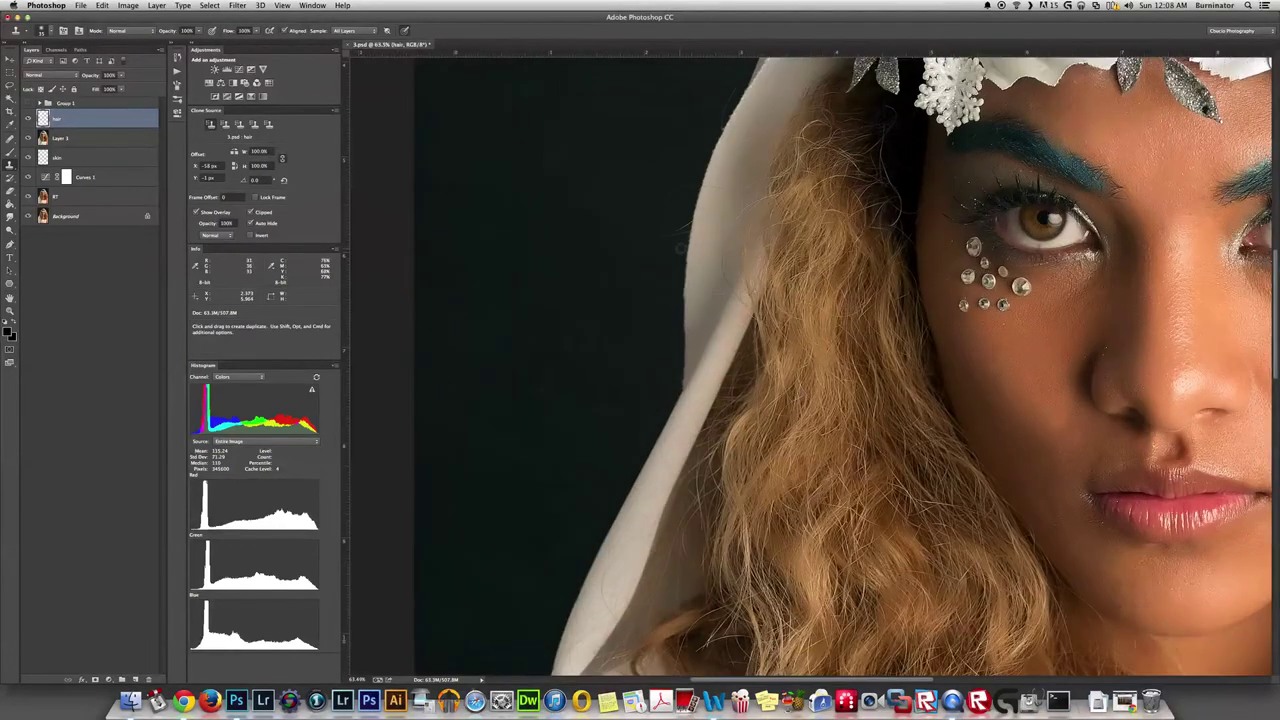
{"action": "scroll", "coordinate": [680, 234], "scroll_direction": "up", "scroll_amount": 3}
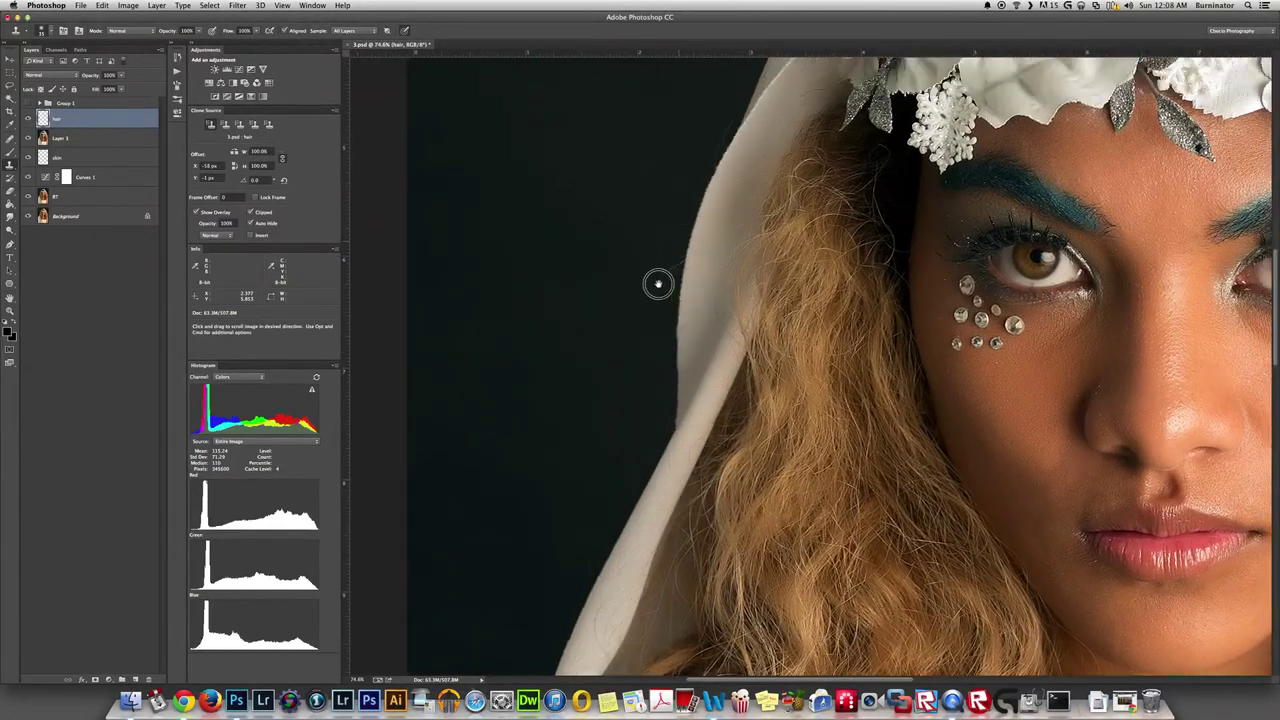
{"action": "left_click", "coordinate": [614, 250], "text": "alt"}
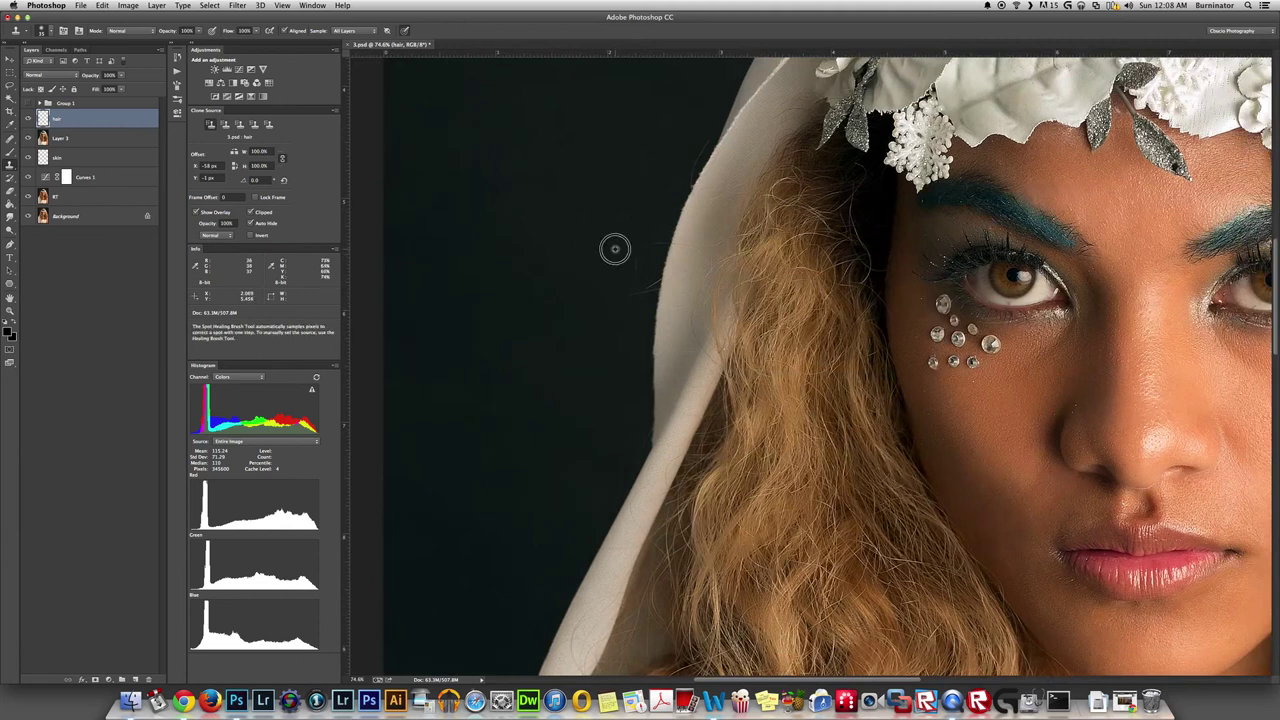
{"action": "mouse_move", "coordinate": [634, 270]}
{"action": "left_mouse_down"}
{"action": "mouse_move", "coordinate": [662, 241]}
{"action": "mouse_move", "coordinate": [634, 292]}
{"action": "left_mouse_up"}
{"action": "left_click_drag", "start_coordinate": [642, 285], "coordinate": [652, 289]}
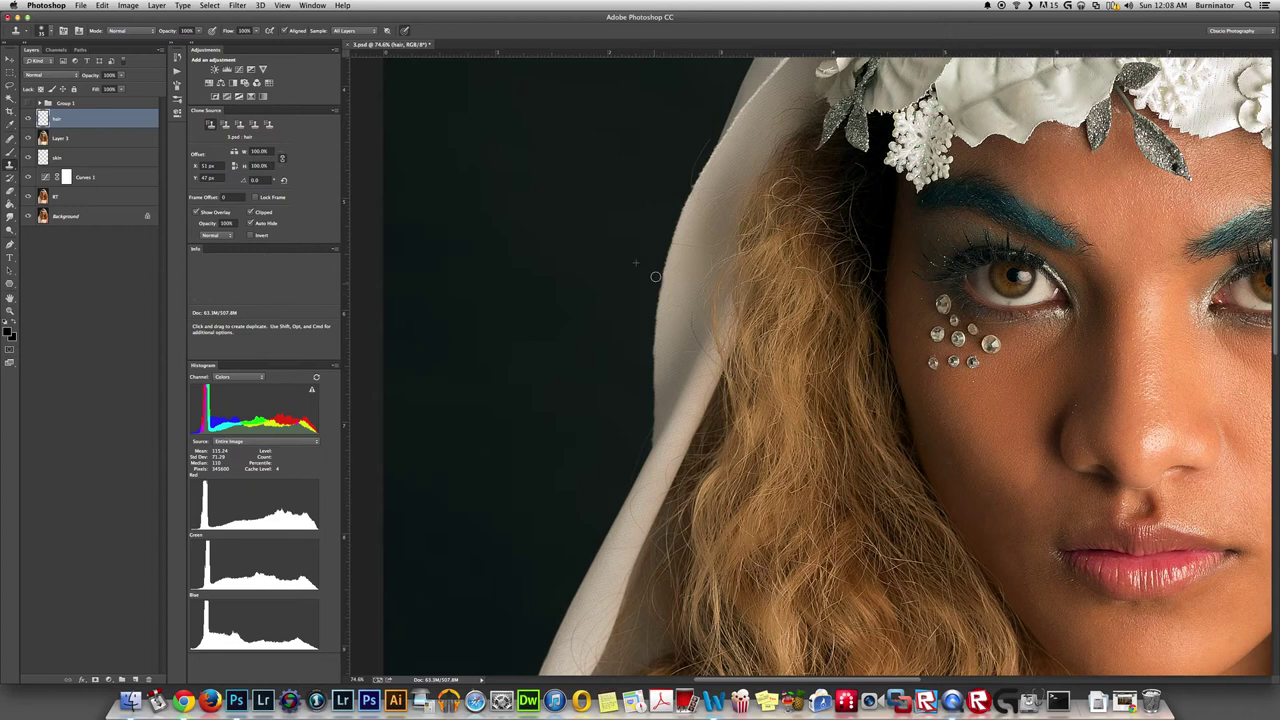
{"action": "key", "text": "j"}
{"action": "key", "text": "s"}
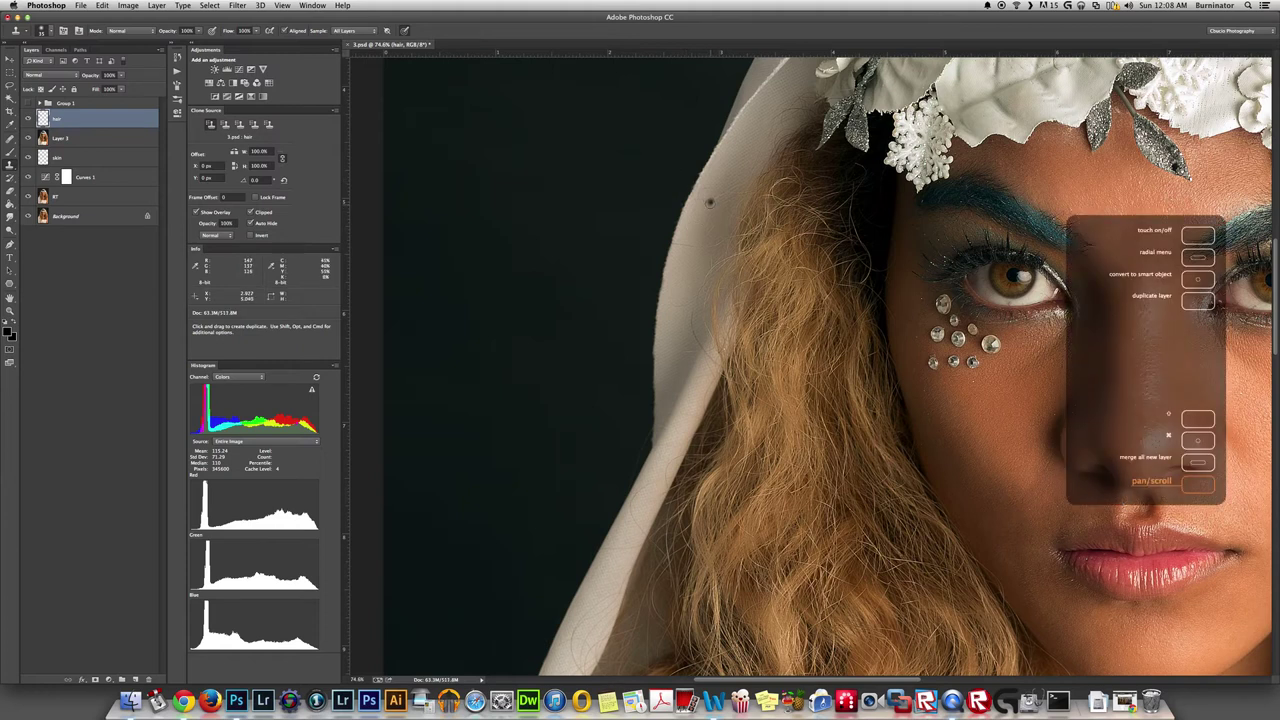
Step: Set the flow jitter control in the Clone Stamp brush's Transfer settings to Pen Pressure
{"action": "key", "text": "super+0"}
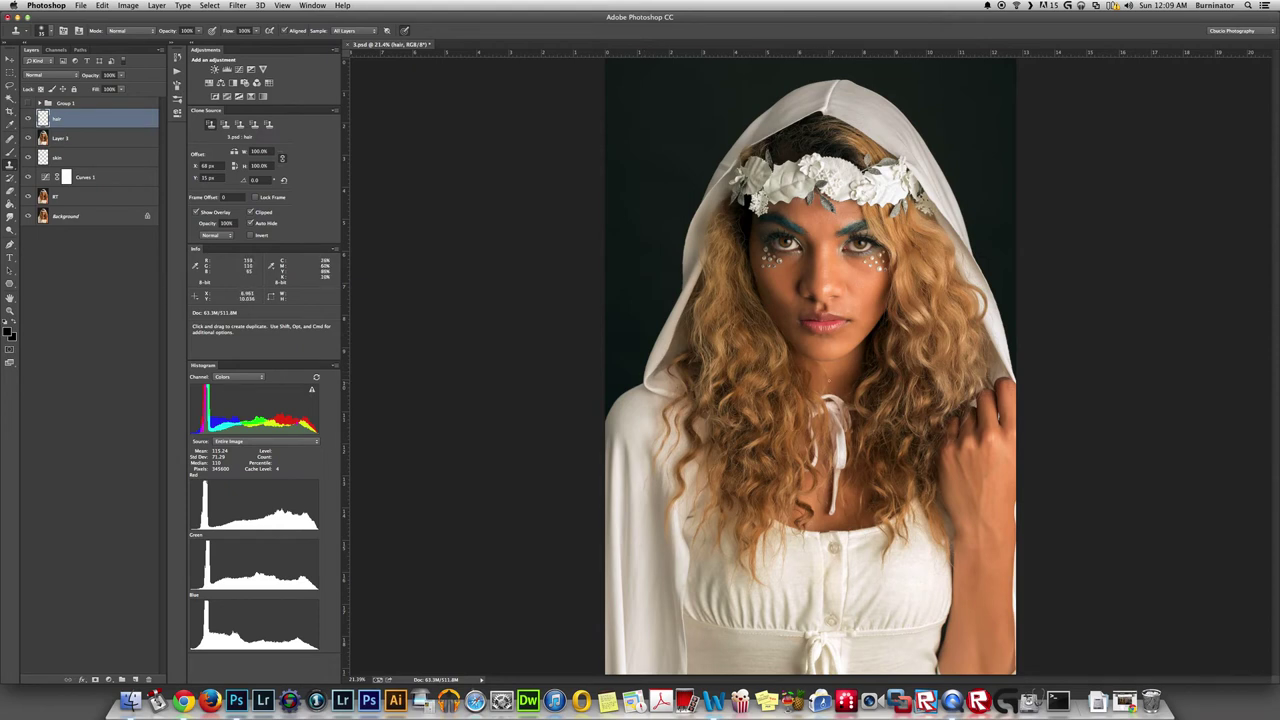
{"action": "left_click_drag", "start_coordinate": [829, 378], "coordinate": [918, 355]}
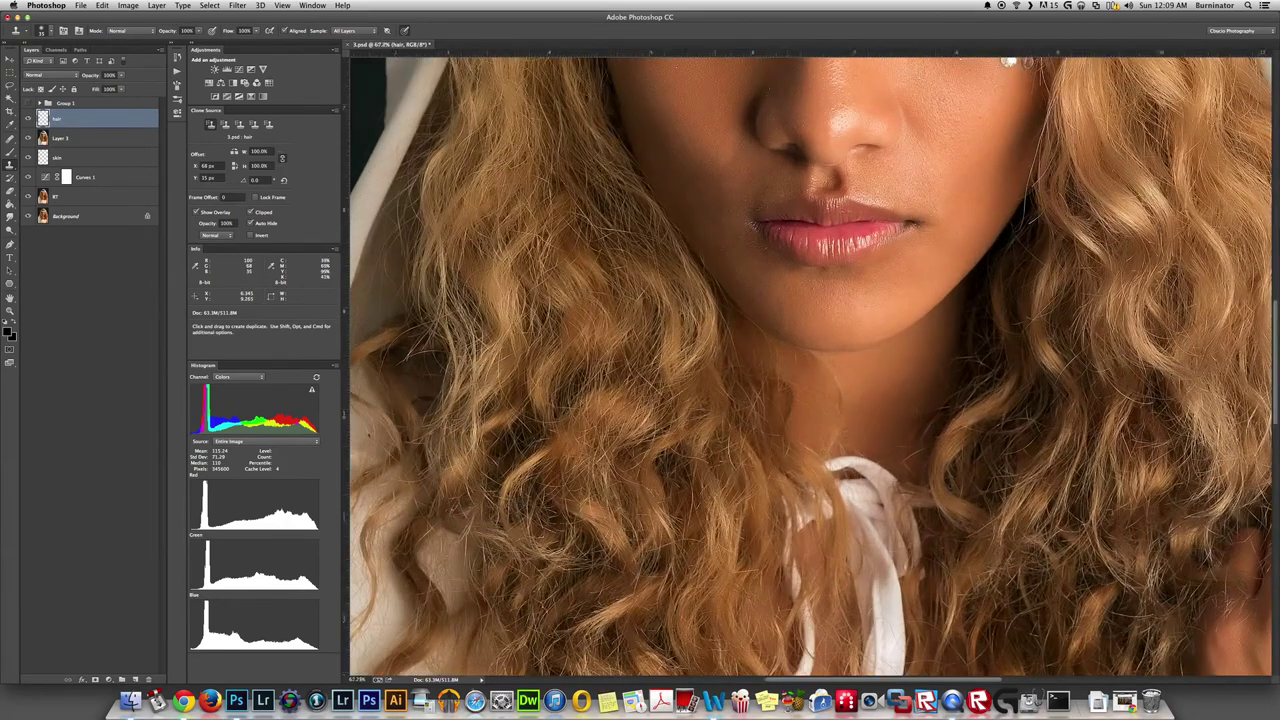
{"action": "scroll", "coordinate": [838, 411], "scroll_direction": "up", "scroll_amount": 3}
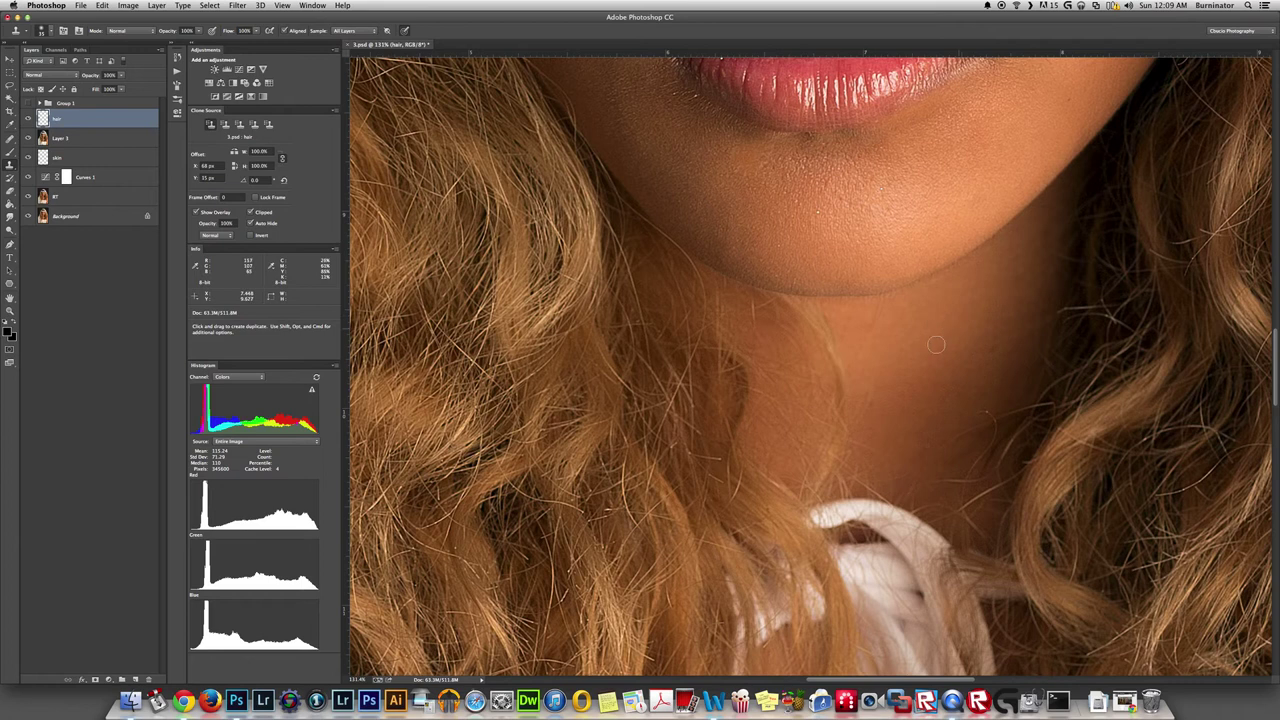
{"action": "left_click", "coordinate": [177, 86]}
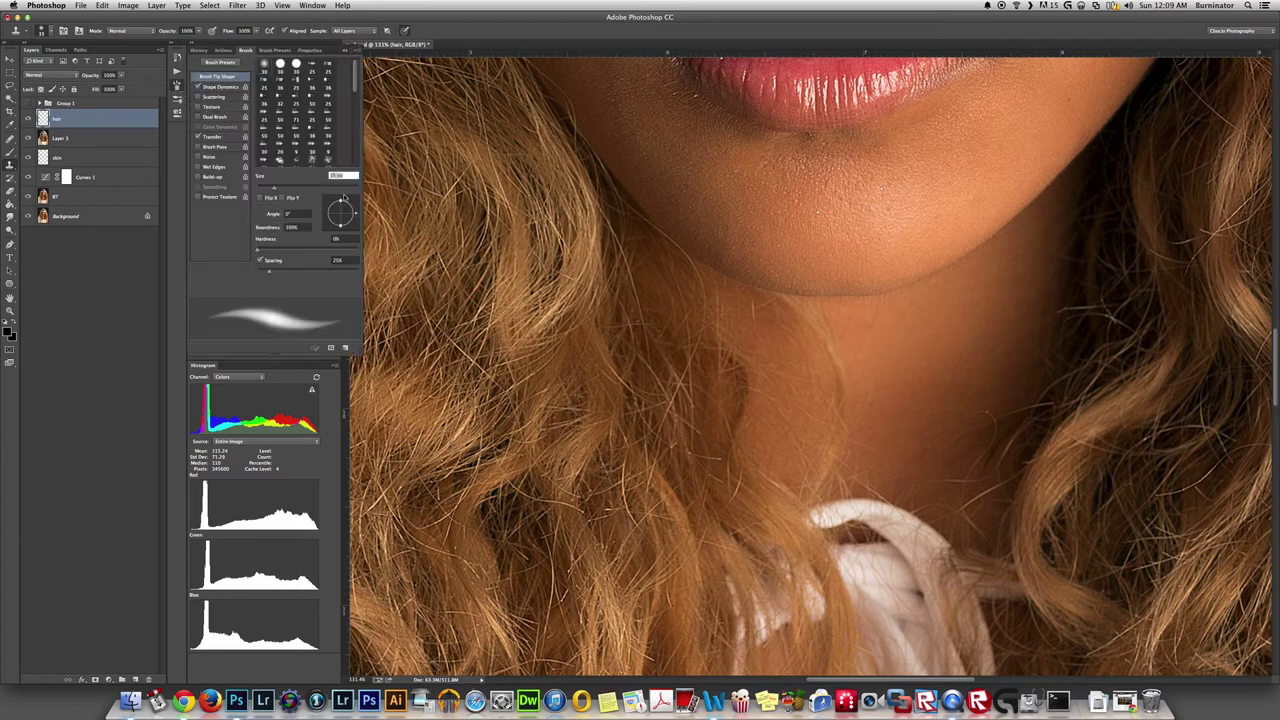
{"action": "left_click_drag", "start_coordinate": [268, 268], "coordinate": [267, 268]}
{"action": "left_click", "coordinate": [178, 85]}
{"action": "left_click", "coordinate": [178, 85]}
{"action": "left_click", "coordinate": [178, 85]}
{"action": "left_click", "coordinate": [213, 137]}
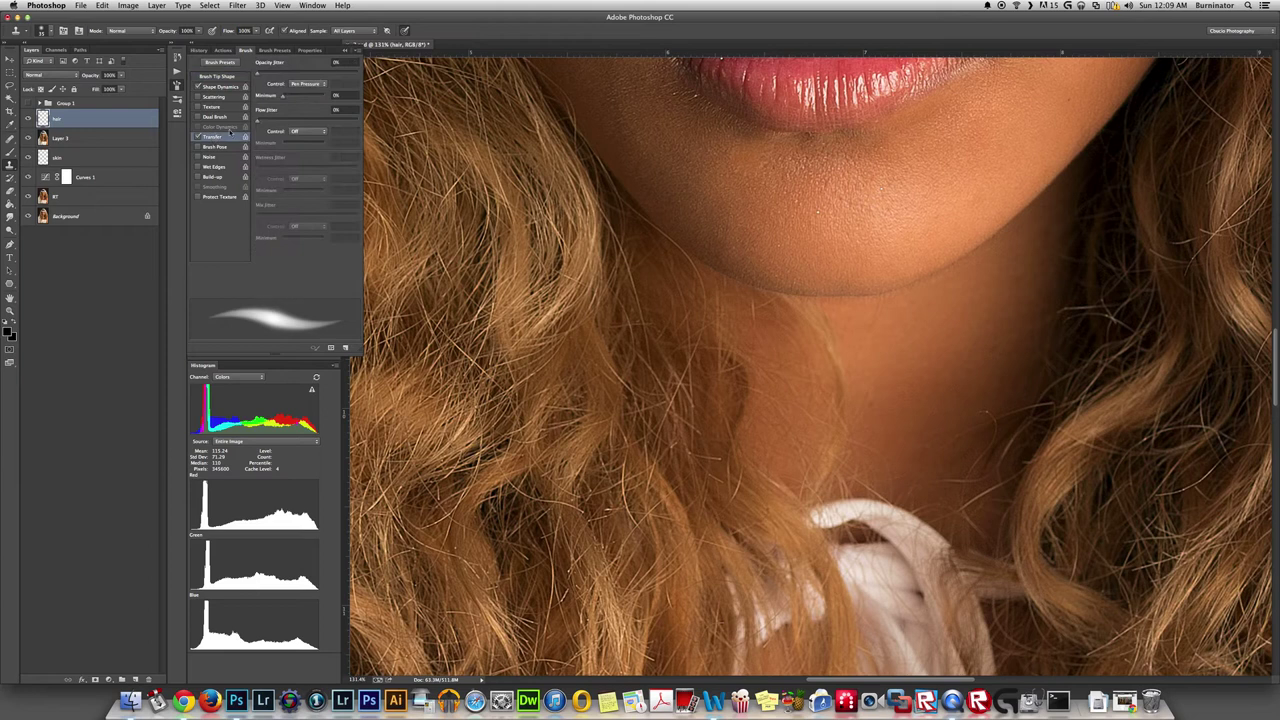
{"action": "left_click", "coordinate": [296, 131]}
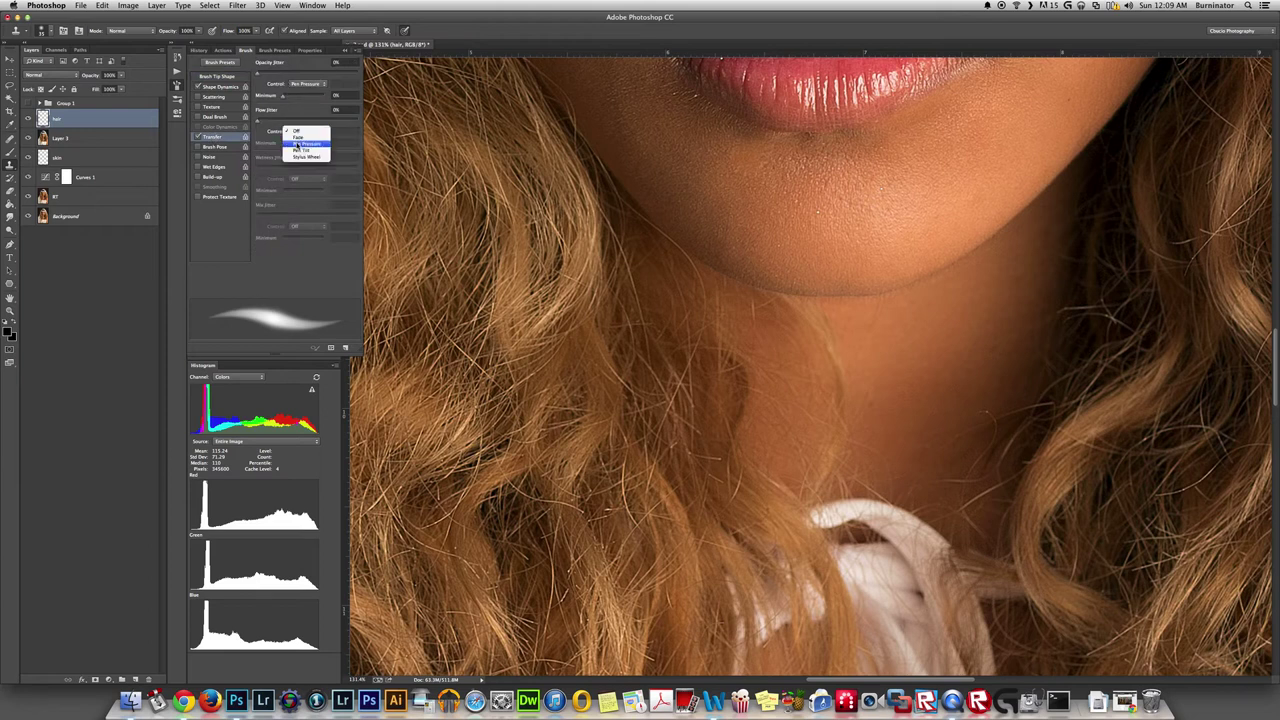
{"action": "left_click", "coordinate": [305, 142]}
{"action": "left_click", "coordinate": [178, 86]}
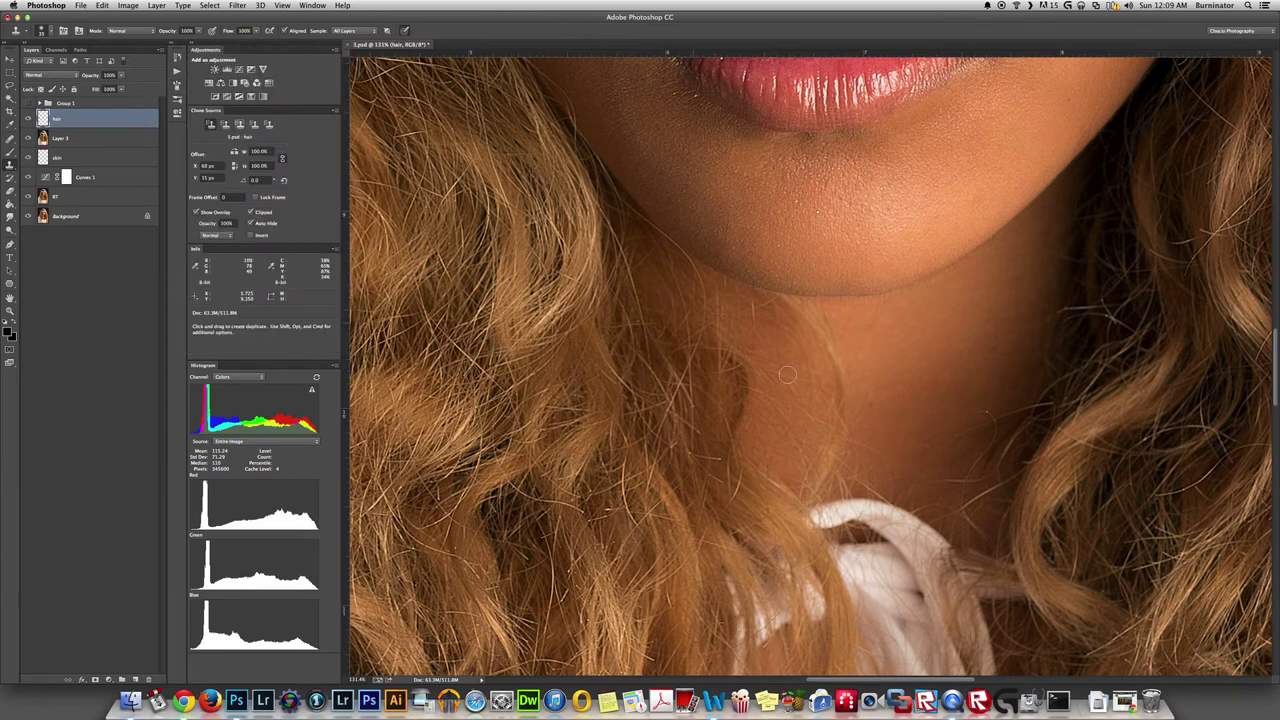
{"action": "left_click", "coordinate": [897, 371], "text": "alt"}
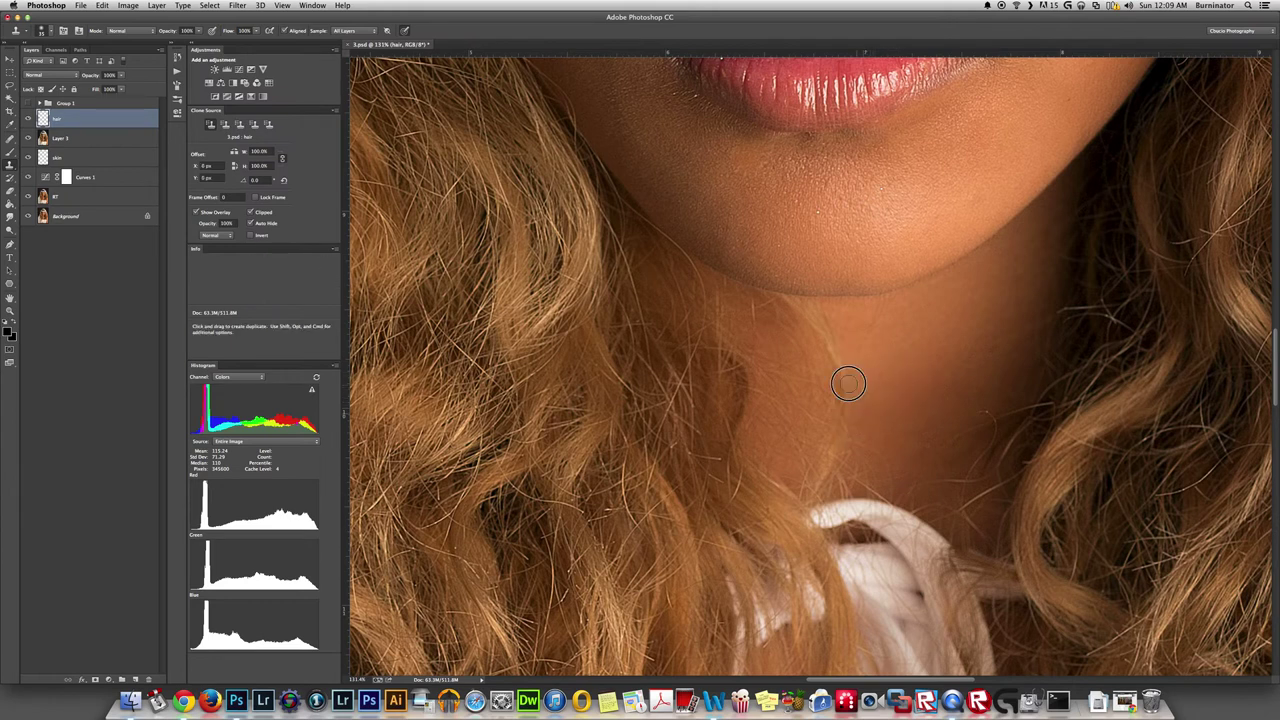
{"action": "key", "text": "j"}
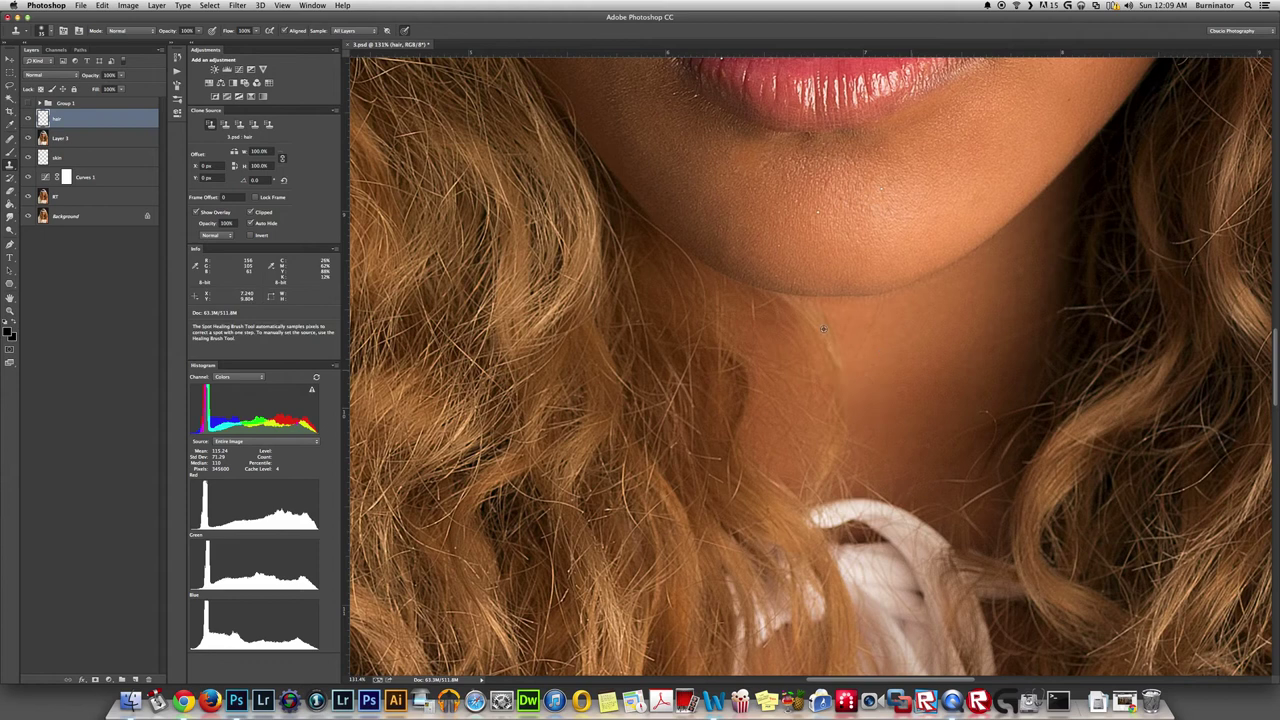
{"action": "left_click", "coordinate": [791, 313], "text": "alt"}
{"action": "mouse_move", "coordinate": [826, 314]}
{"action": "left_mouse_down"}
{"action": "mouse_move", "coordinate": [786, 306]}
{"action": "mouse_move", "coordinate": [817, 312]}
{"action": "mouse_move", "coordinate": [835, 374]}
{"action": "left_mouse_up"}
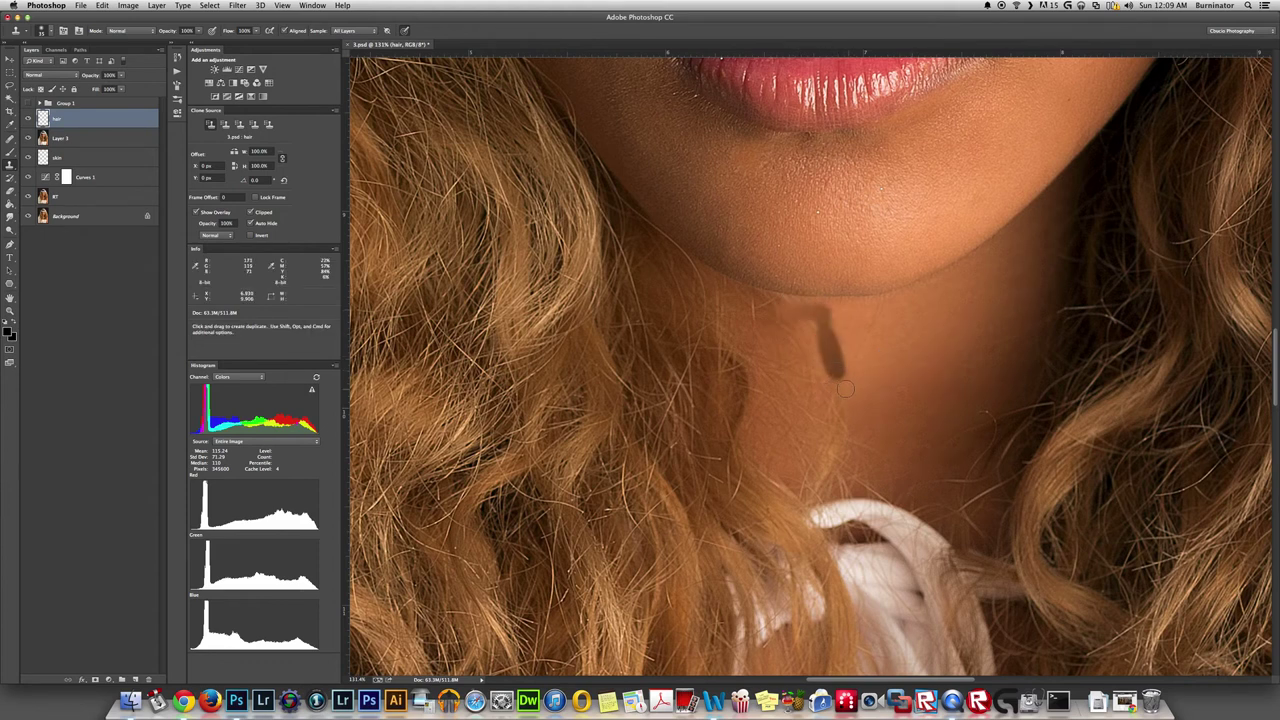
{"action": "key", "text": "super+z"}
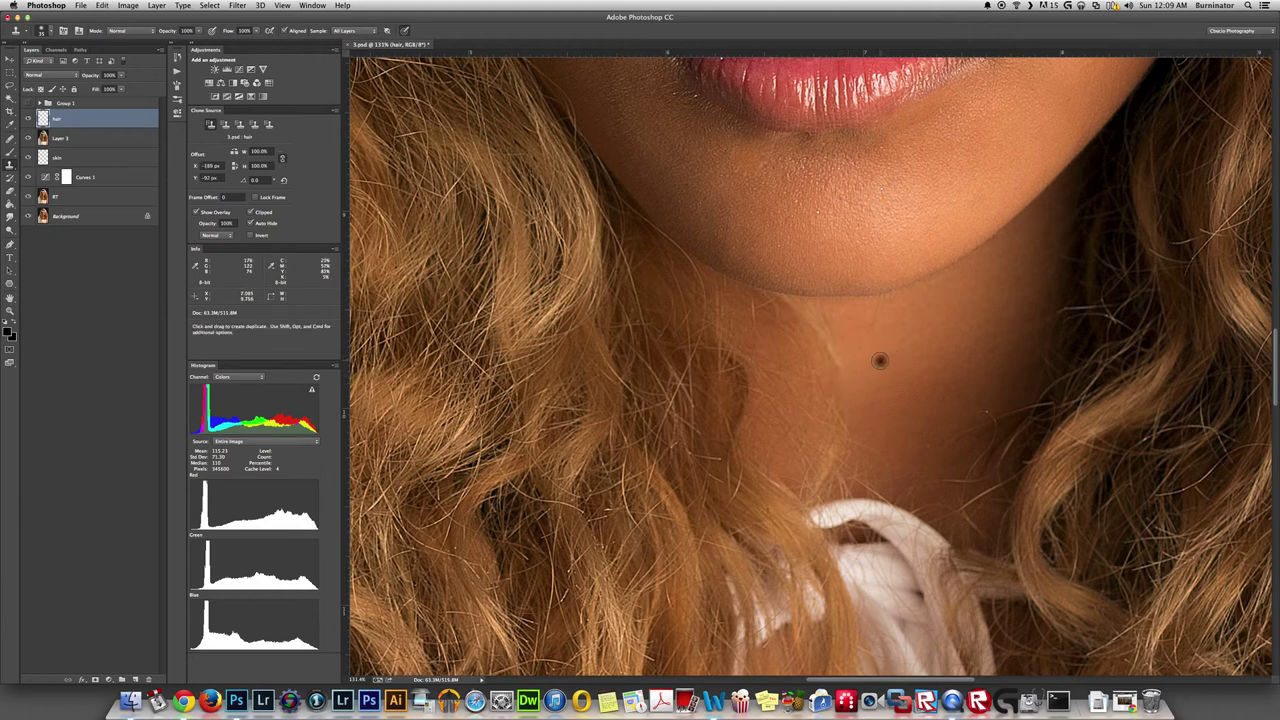
Step: Heal the curved hair strand running down the neck from below the chin with the Healing Brush, resampling nearby clean skin
{"action": "key", "text": "j"}
{"action": "left_click", "coordinate": [888, 347], "text": "alt"}
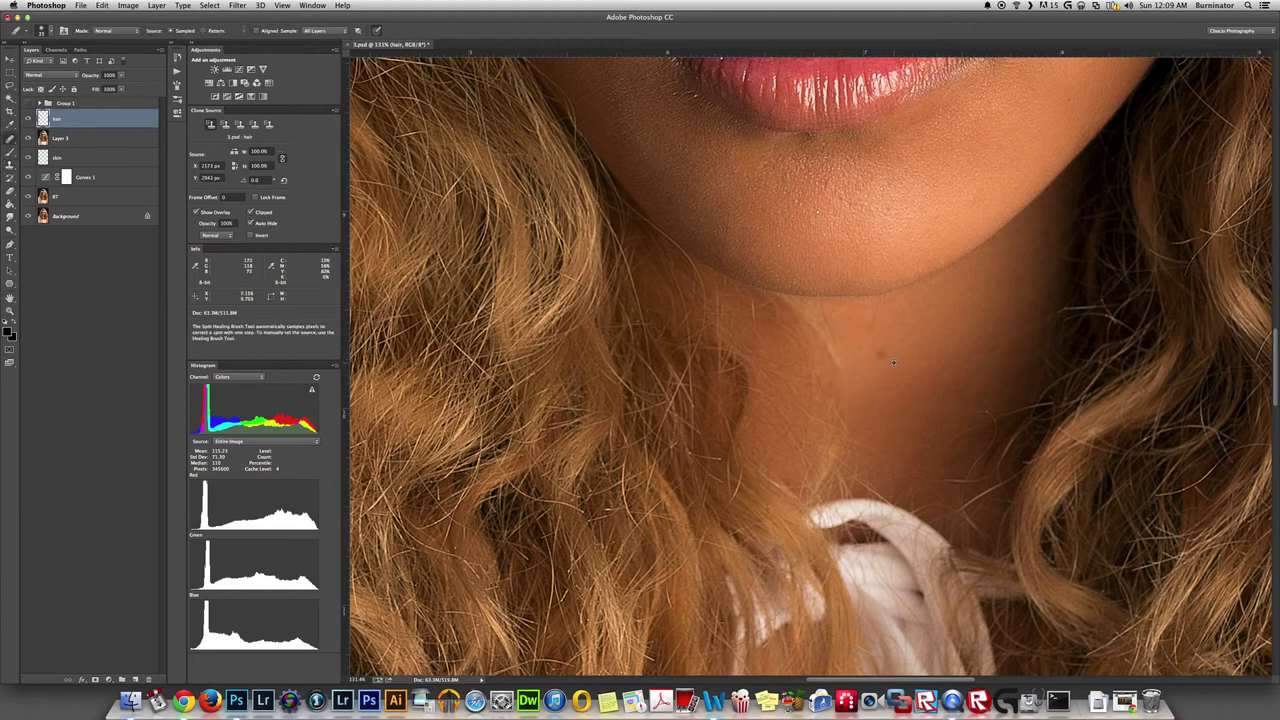
{"action": "left_click_drag", "start_coordinate": [801, 319], "coordinate": [850, 397]}
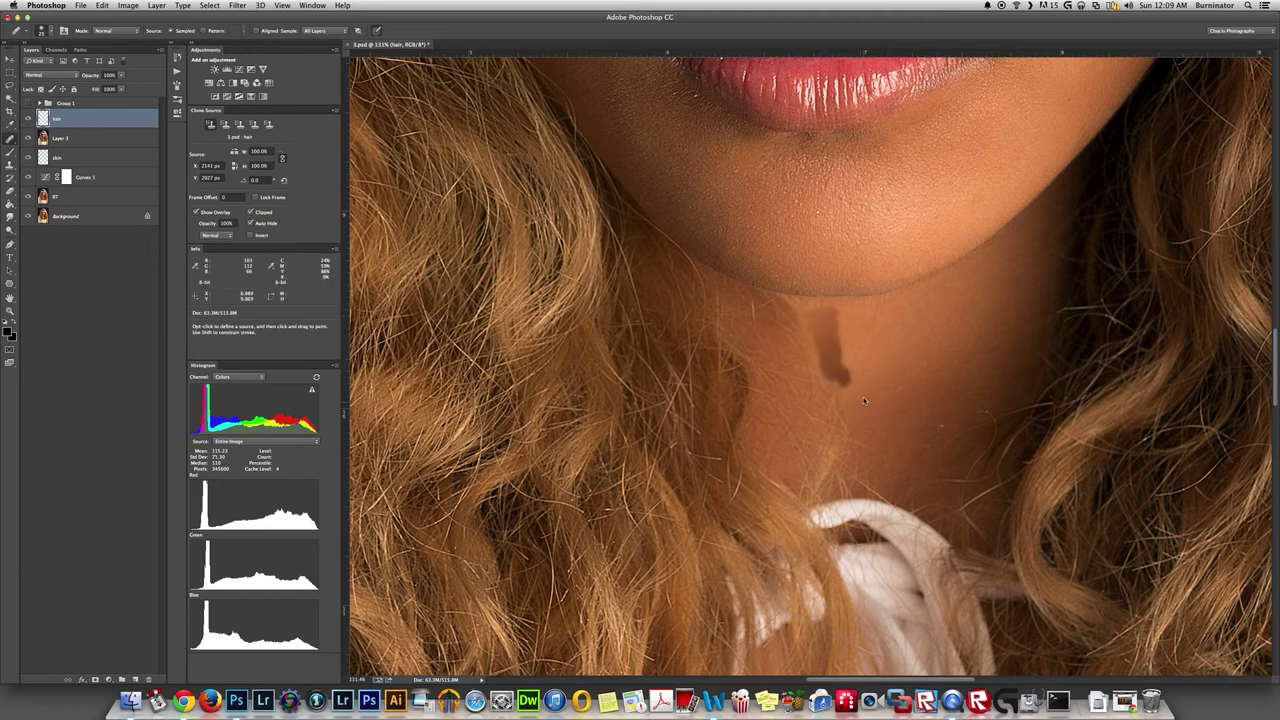
{"action": "left_click", "coordinate": [882, 317], "text": "alt"}
{"action": "left_click_drag", "start_coordinate": [858, 351], "coordinate": [880, 315]}
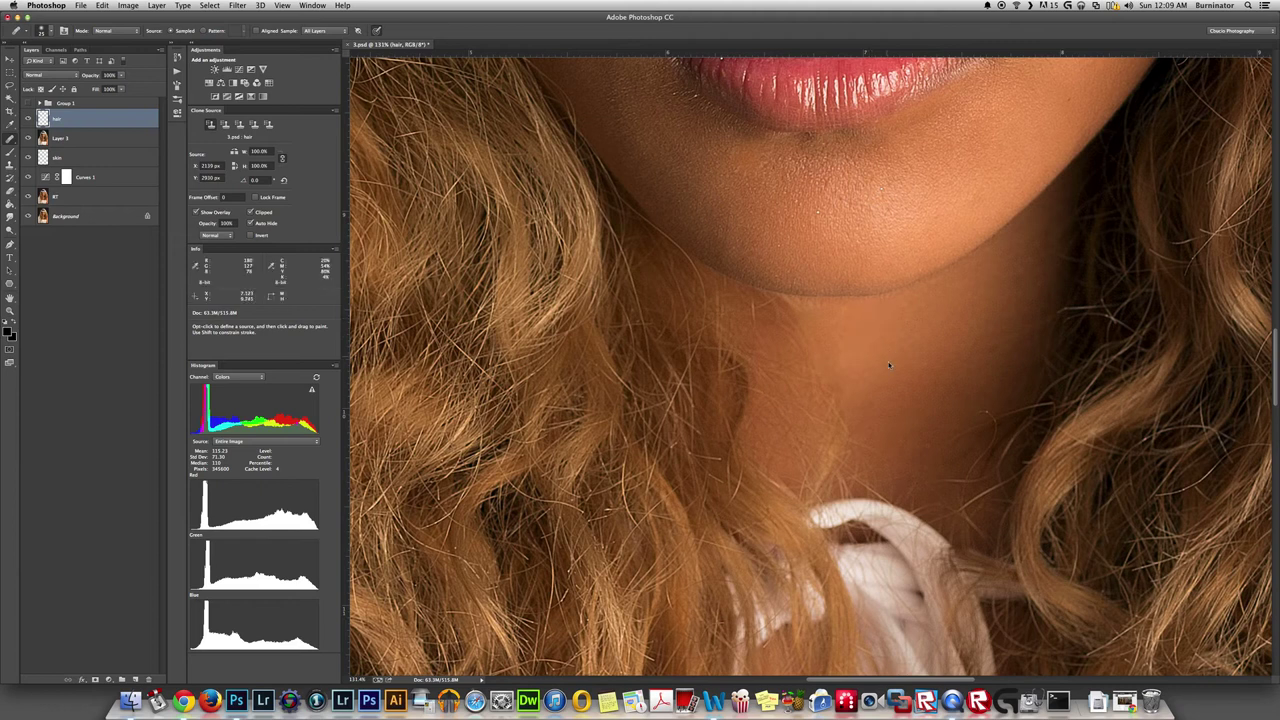
{"action": "left_click", "coordinate": [879, 349], "text": "alt"}
{"action": "mouse_move", "coordinate": [800, 318]}
{"action": "left_mouse_down"}
{"action": "mouse_move", "coordinate": [755, 309]}
{"action": "mouse_move", "coordinate": [832, 312]}
{"action": "left_mouse_up"}
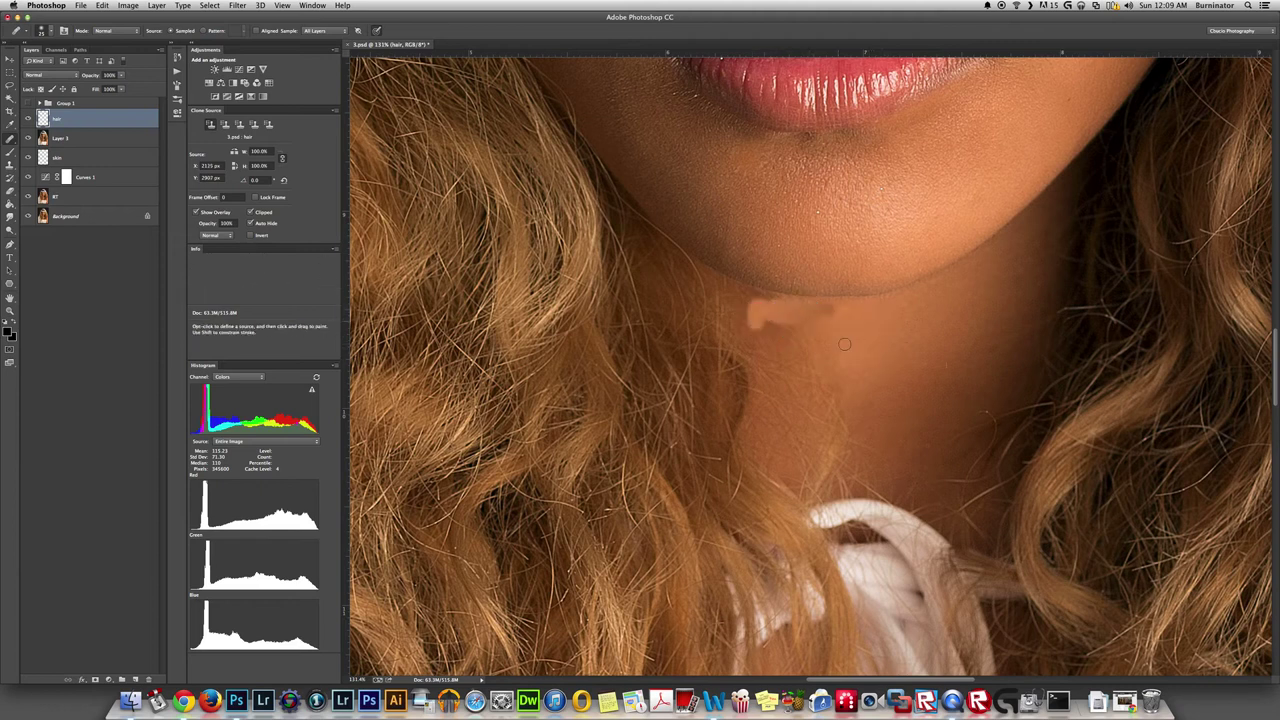
{"action": "left_click", "coordinate": [879, 348], "text": "alt"}
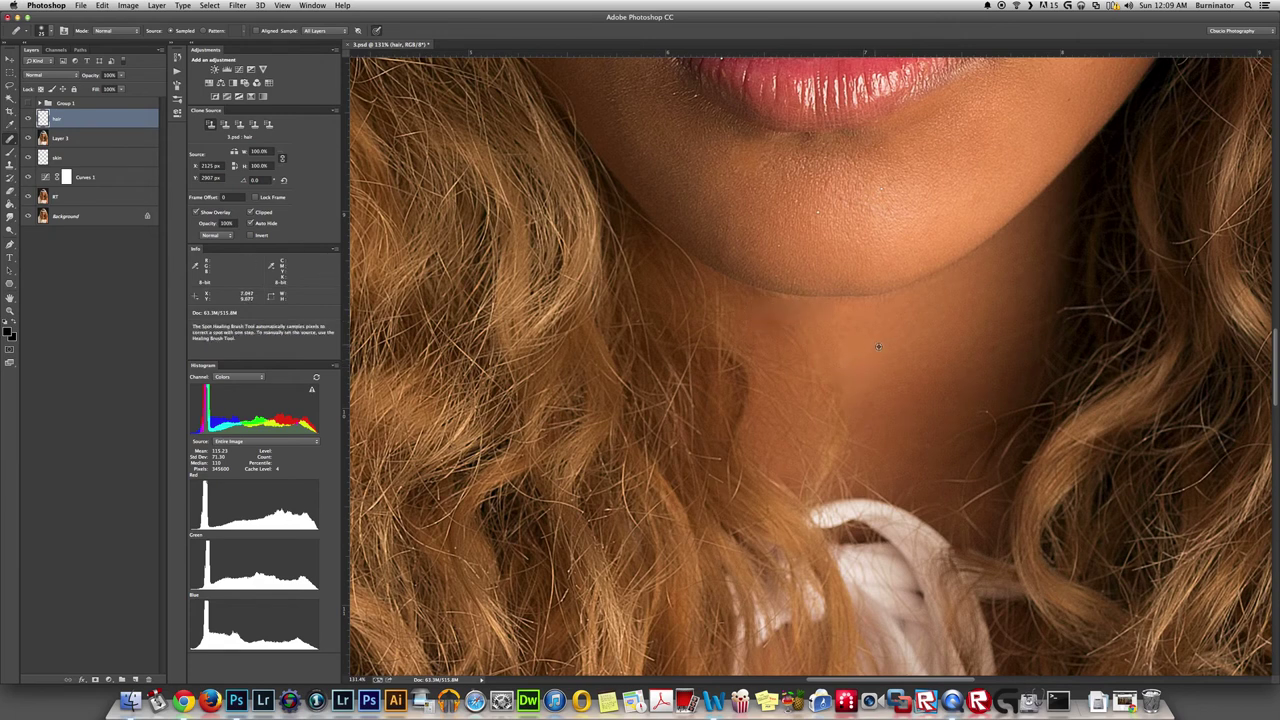
{"action": "mouse_move", "coordinate": [789, 330]}
{"action": "left_mouse_down"}
{"action": "mouse_move", "coordinate": [816, 353]}
{"action": "mouse_move", "coordinate": [817, 389]}
{"action": "mouse_move", "coordinate": [854, 399]}
{"action": "left_mouse_up"}
Step: Heal the fine stray hairs across the middle of the neck beside the curls on the image's left
{"action": "key", "text": "shift+j"}
{"action": "key", "text": "shift+j"}
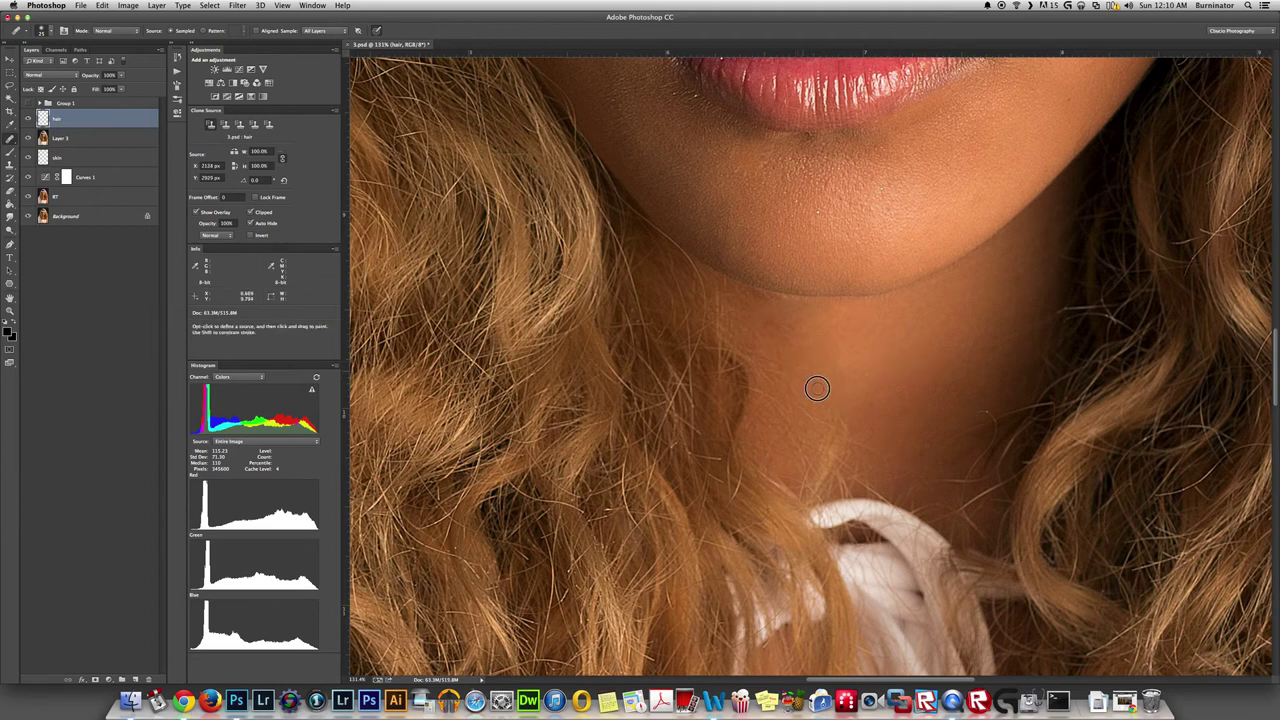
{"action": "left_click", "coordinate": [782, 372]}
{"action": "left_click_drag", "start_coordinate": [802, 398], "coordinate": [850, 428]}
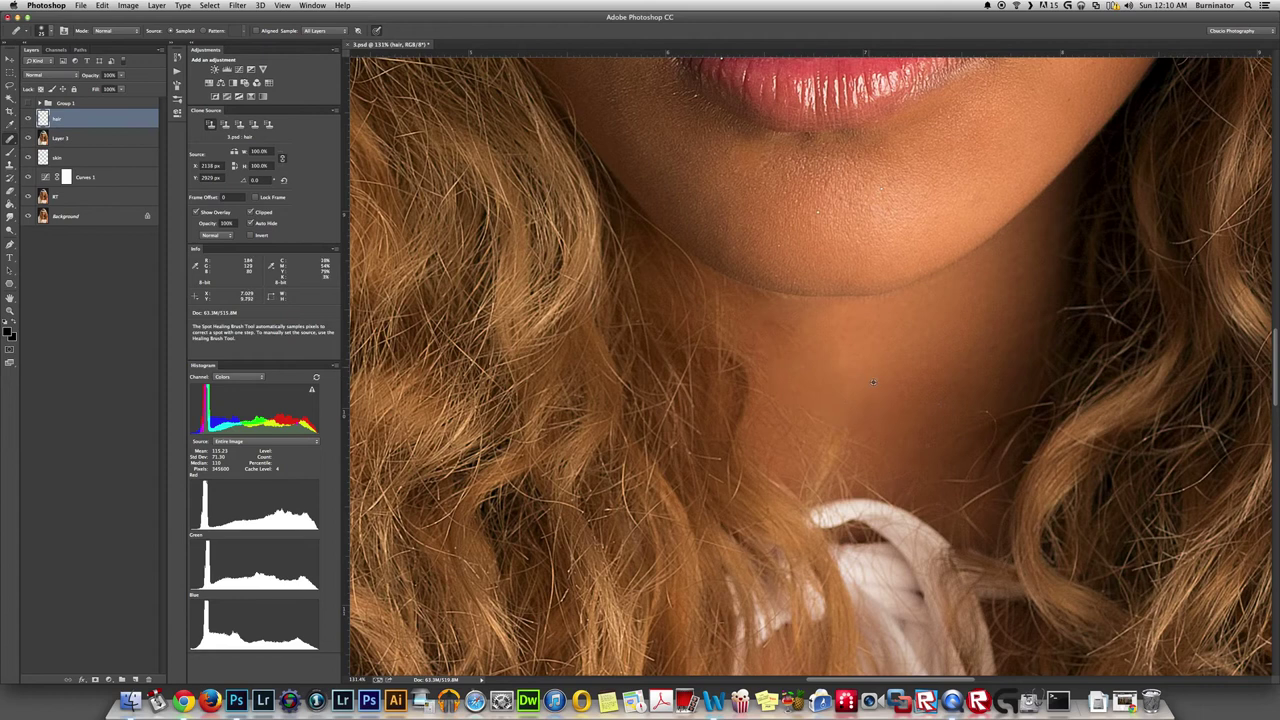
{"action": "left_click", "coordinate": [836, 425], "text": "alt"}
{"action": "mouse_move", "coordinate": [847, 436]}
{"action": "left_mouse_down"}
{"action": "mouse_move", "coordinate": [836, 442]}
{"action": "mouse_move", "coordinate": [783, 402]}
{"action": "left_mouse_up"}
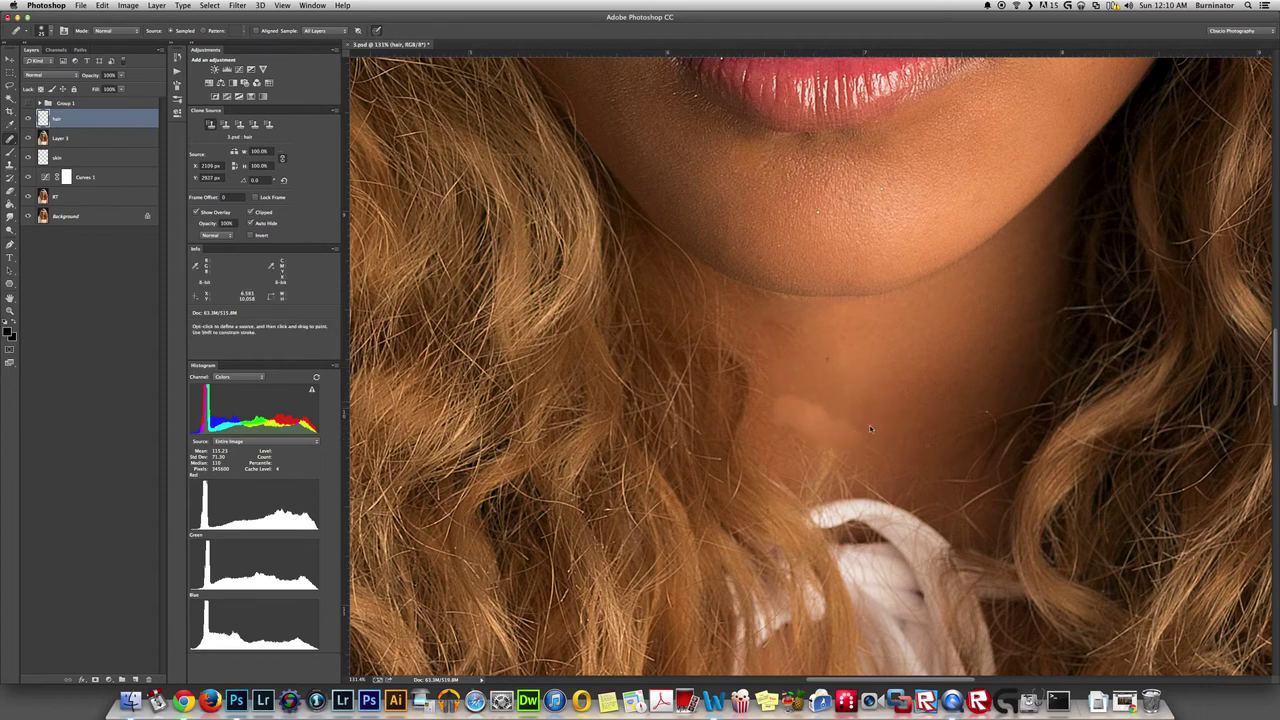
Step: Heal the wispy hairs on the lower neck above the white bow, undoing one stroke and repainting it from a fresh skin sample
{"action": "left_click", "coordinate": [854, 387], "text": "alt"}
{"action": "mouse_move", "coordinate": [791, 429]}
{"action": "left_mouse_down"}
{"action": "mouse_move", "coordinate": [797, 449]}
{"action": "mouse_move", "coordinate": [826, 449]}
{"action": "mouse_move", "coordinate": [811, 449]}
{"action": "mouse_move", "coordinate": [811, 429]}
{"action": "left_mouse_up"}
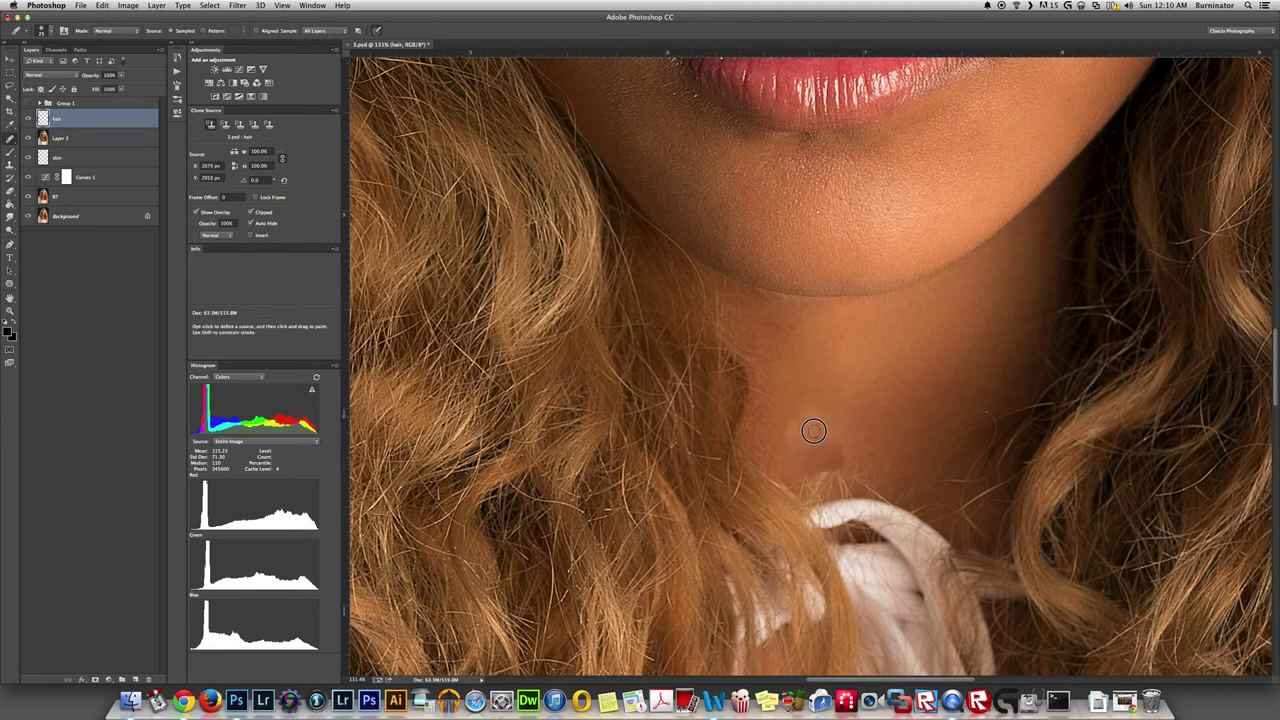
{"action": "key", "text": "super+z"}
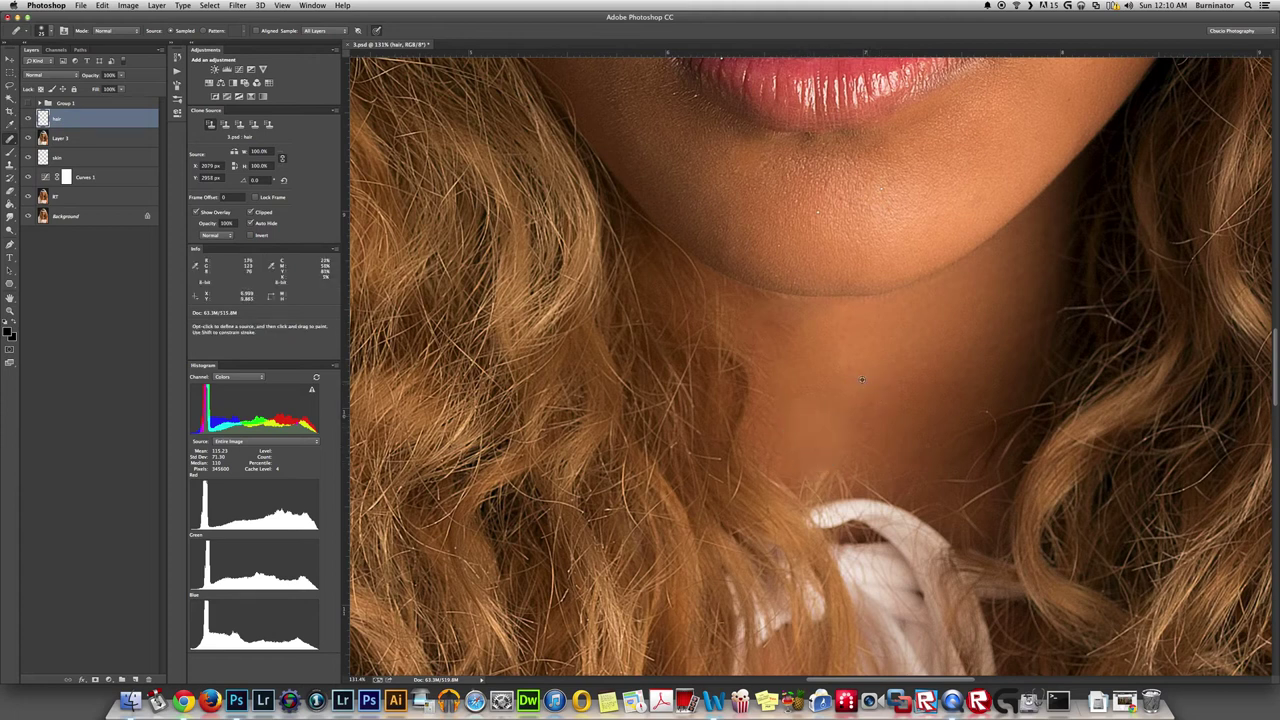
{"action": "left_click", "coordinate": [870, 386], "text": "alt"}
{"action": "mouse_move", "coordinate": [848, 434]}
{"action": "left_mouse_down"}
{"action": "mouse_move", "coordinate": [875, 449]}
{"action": "mouse_move", "coordinate": [809, 469]}
{"action": "left_mouse_up"}
Step: Heal the remaining stray hairs on the neck skin along the inner edge of the left-hand curls, up toward the jaw
{"action": "key", "text": "shift+j"}
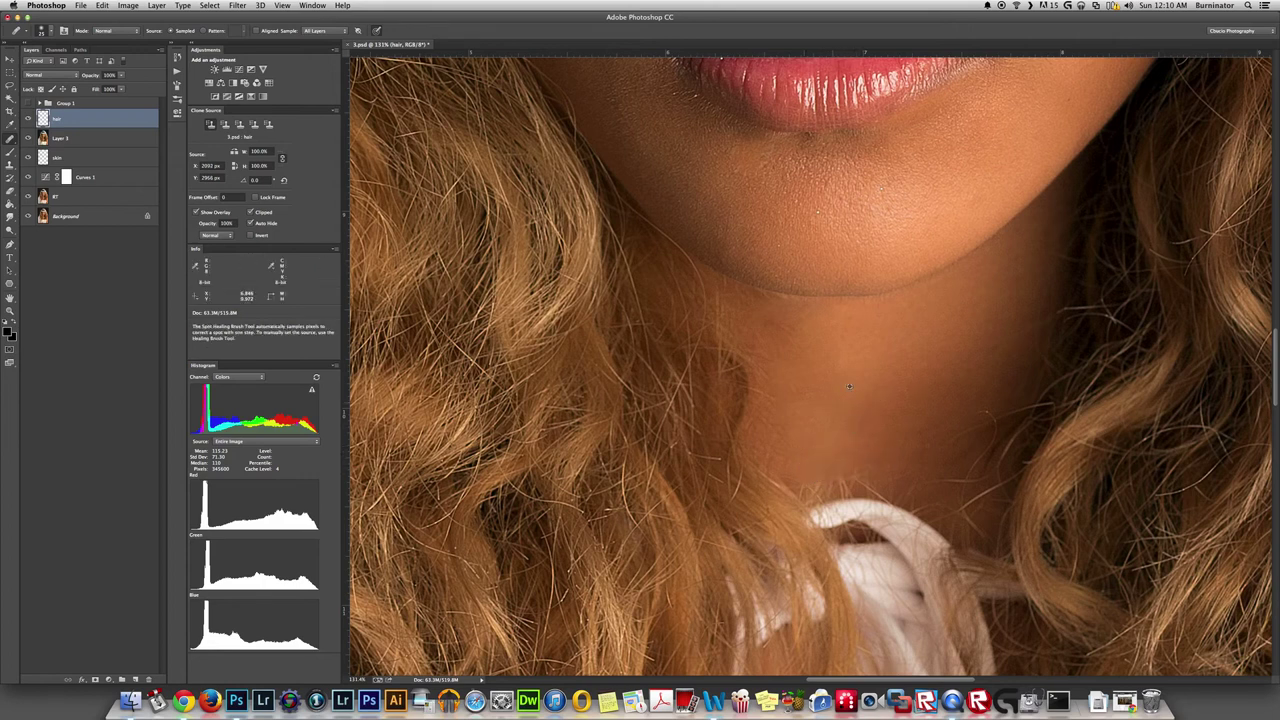
{"action": "key", "text": "shift+j"}
{"action": "mouse_move", "coordinate": [780, 406]}
{"action": "left_mouse_down"}
{"action": "mouse_move", "coordinate": [767, 348]}
{"action": "mouse_move", "coordinate": [798, 343]}
{"action": "mouse_move", "coordinate": [771, 329]}
{"action": "left_mouse_up"}
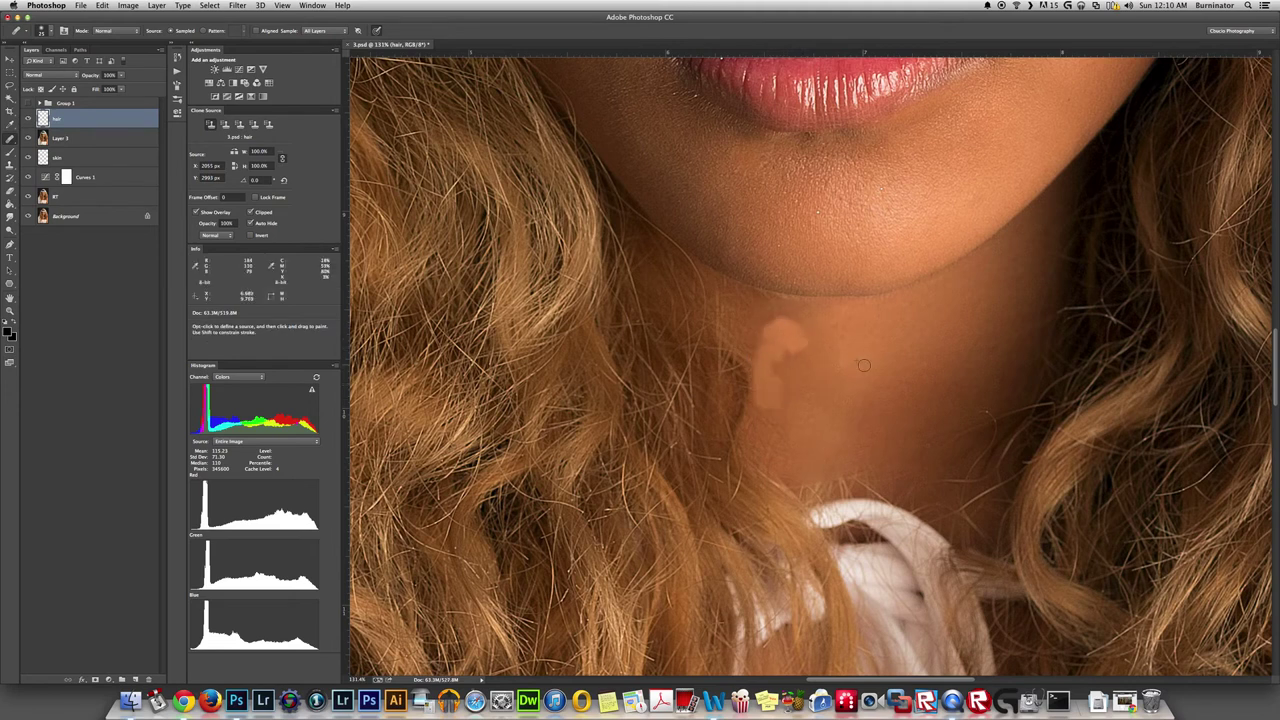
{"action": "key", "text": "shift+j"}
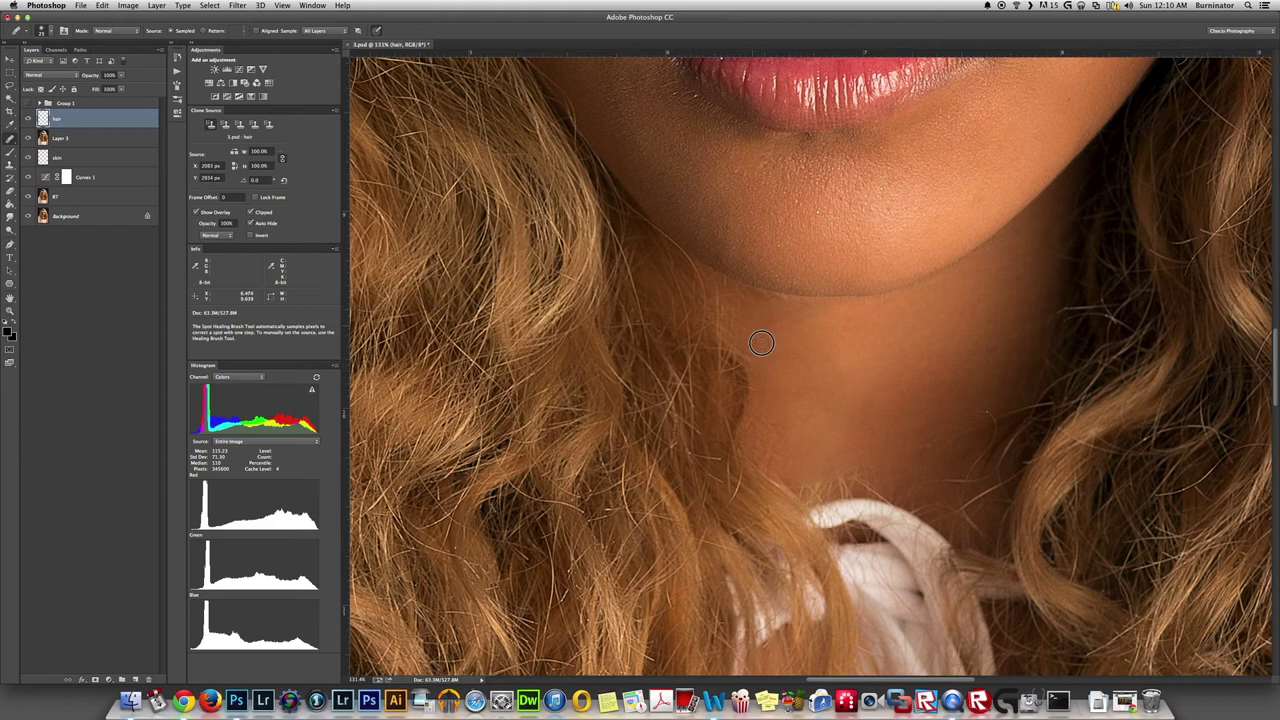
Step: Heal the stray hairs on the neck beside the left-hand curls and above the white bow, resampling nearby clean skin
{"action": "key", "text": "shift+j"}
{"action": "mouse_move", "coordinate": [761, 343]}
{"action": "left_mouse_down"}
{"action": "mouse_move", "coordinate": [727, 299]}
{"action": "mouse_move", "coordinate": [771, 314]}
{"action": "left_mouse_up"}
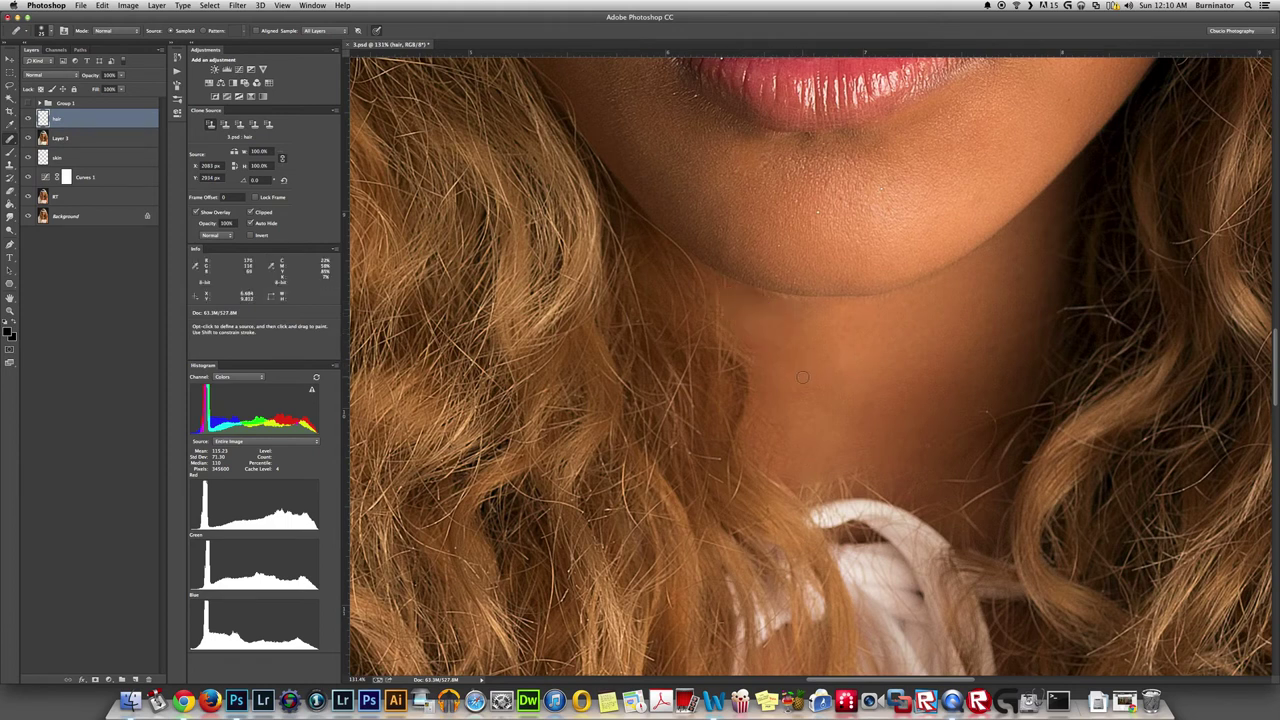
{"action": "left_click", "coordinate": [841, 408], "text": "alt"}
{"action": "mouse_move", "coordinate": [833, 470]}
{"action": "left_mouse_down"}
{"action": "mouse_move", "coordinate": [861, 457]}
{"action": "mouse_move", "coordinate": [840, 484]}
{"action": "mouse_move", "coordinate": [810, 488]}
{"action": "left_mouse_up"}
{"action": "mouse_move", "coordinate": [857, 482]}
{"action": "left_mouse_down"}
{"action": "mouse_move", "coordinate": [881, 483]}
{"action": "mouse_move", "coordinate": [857, 464]}
{"action": "mouse_move", "coordinate": [860, 482]}
{"action": "left_mouse_up"}
{"action": "left_click", "coordinate": [850, 411], "text": "alt"}
Step: Step back one state in the history to remove the unwanted healing stroke
{"action": "left_click_drag", "start_coordinate": [587, 321], "coordinate": [603, 311]}
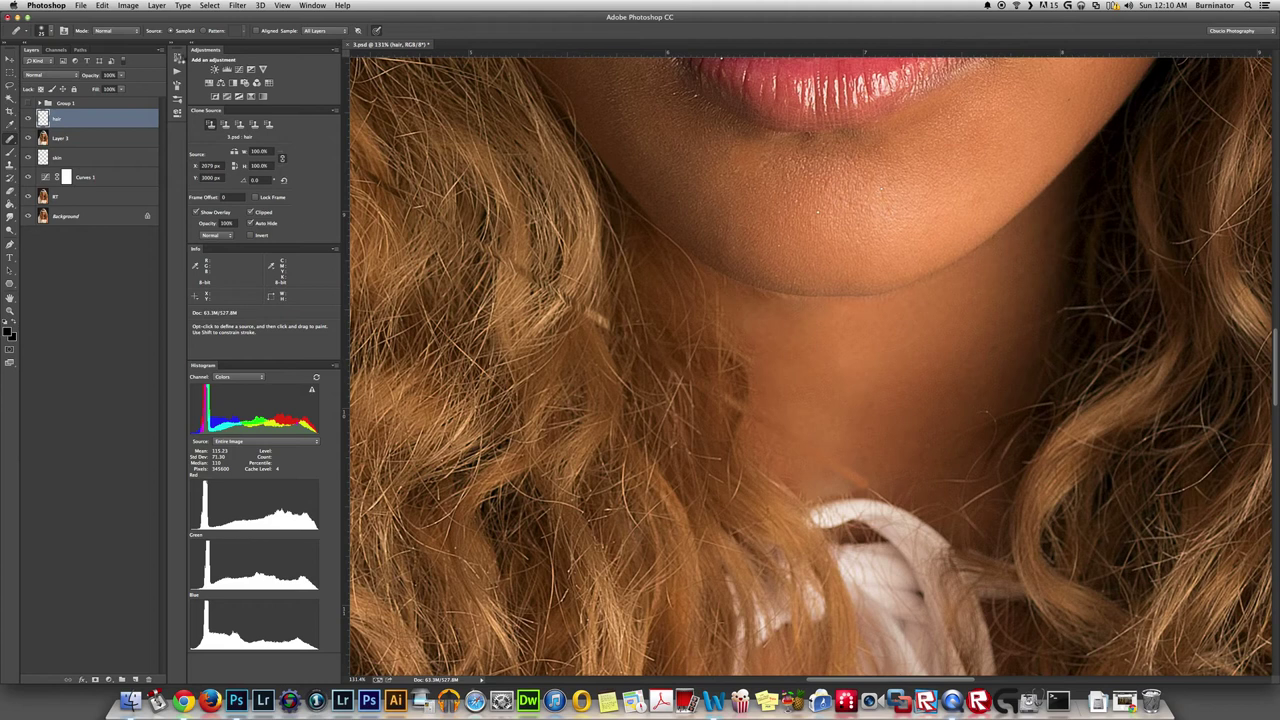
{"action": "left_click", "coordinate": [178, 57]}
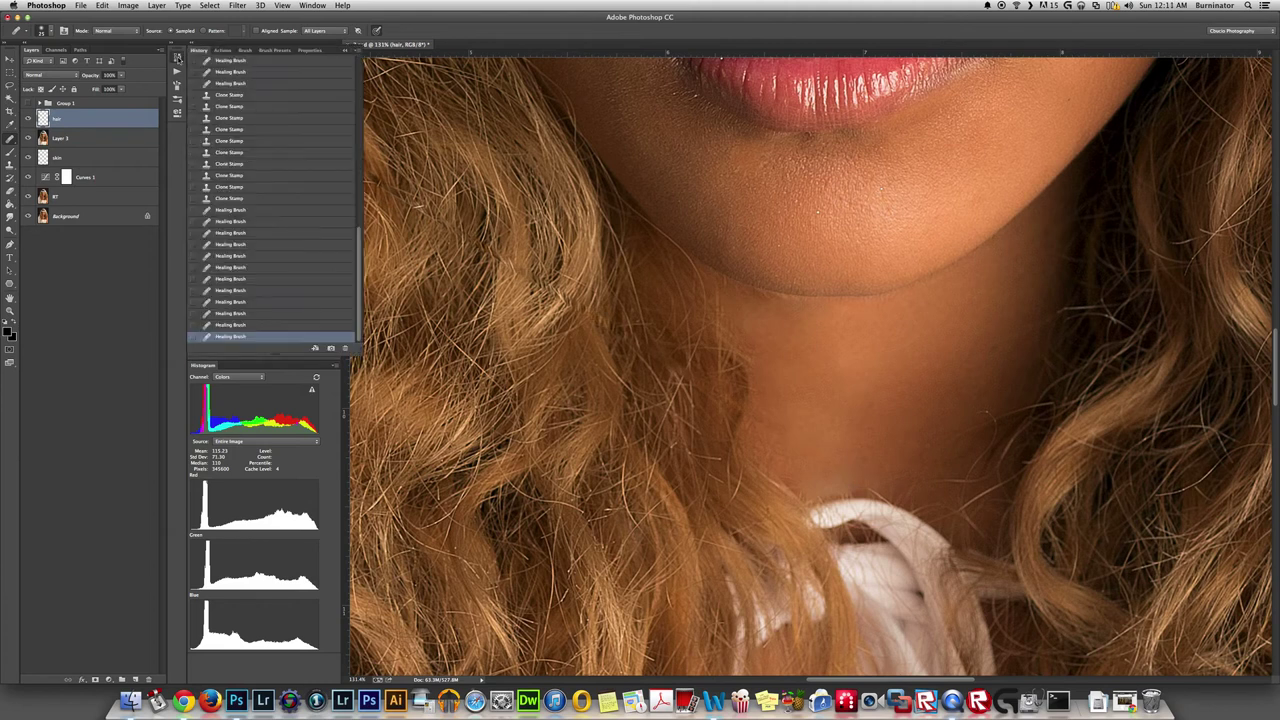
{"action": "left_click", "coordinate": [285, 325]}
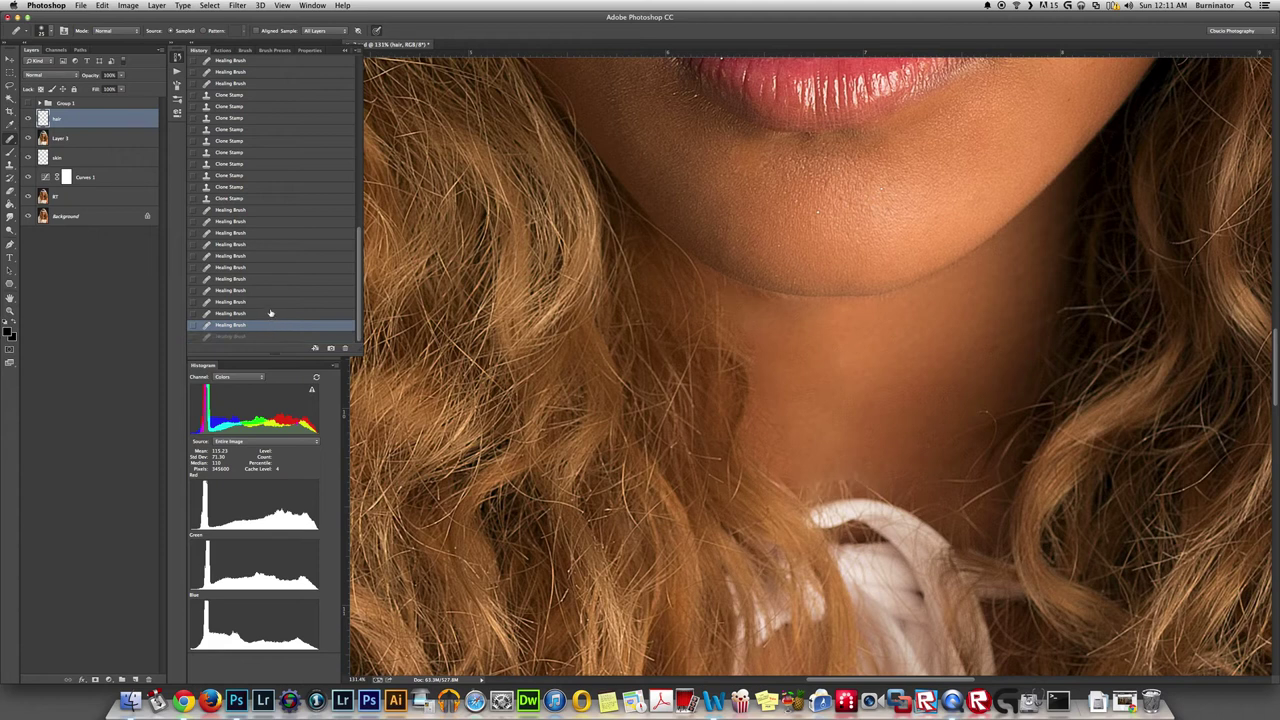
{"action": "left_click", "coordinate": [177, 56]}
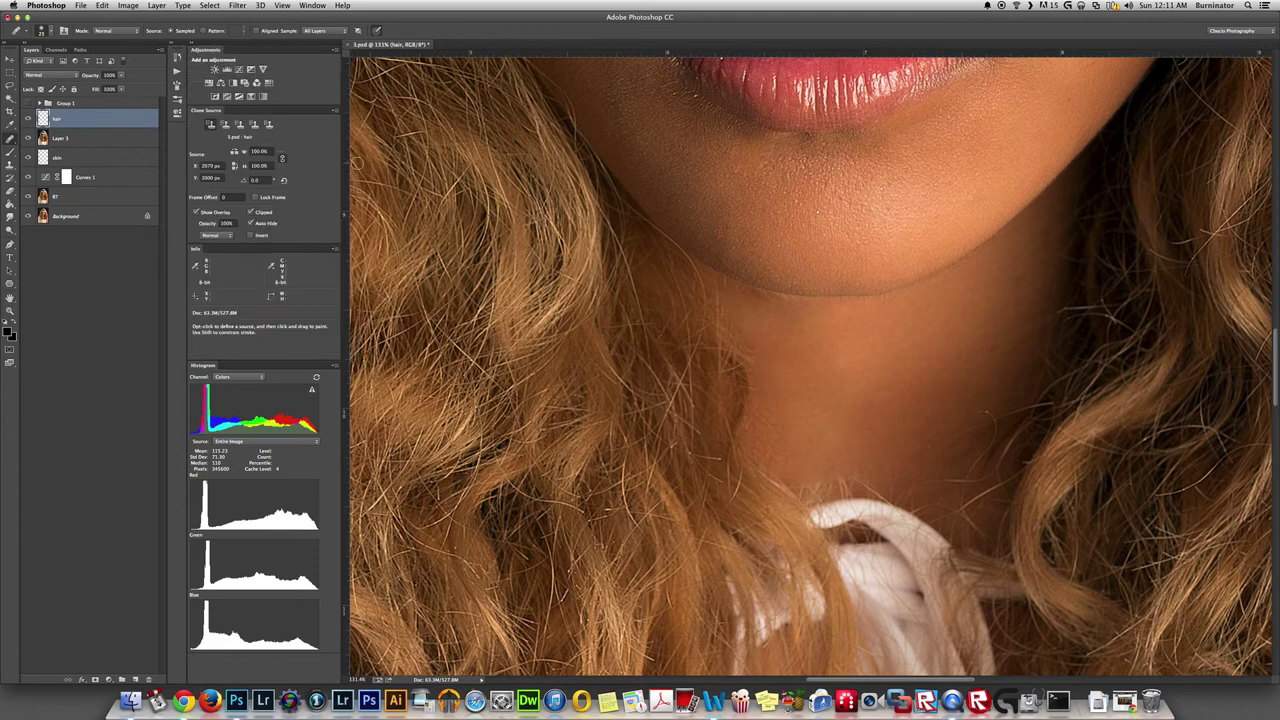
Step: Heal the wispy hairs directly above the white bow again from a fresh skin sample next to them
{"action": "key", "text": "j"}
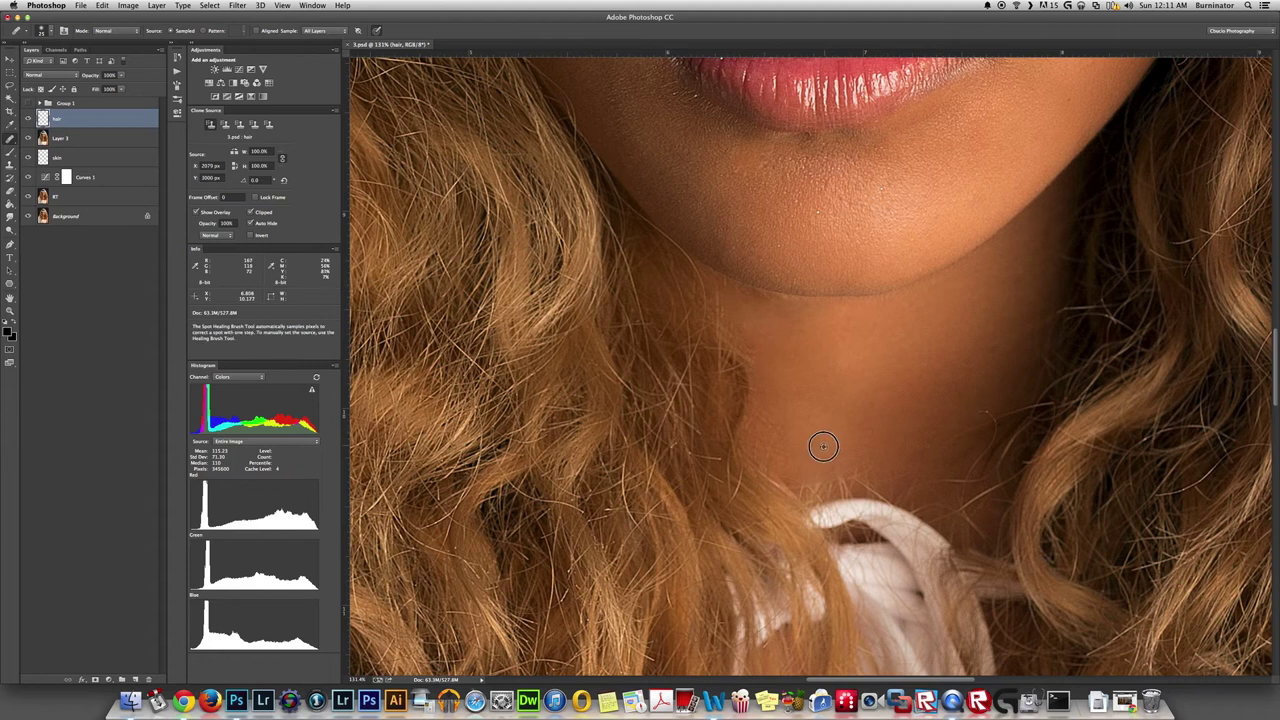
{"action": "left_click", "coordinate": [831, 472], "text": "alt"}
{"action": "left_click_drag", "start_coordinate": [843, 479], "coordinate": [853, 478]}
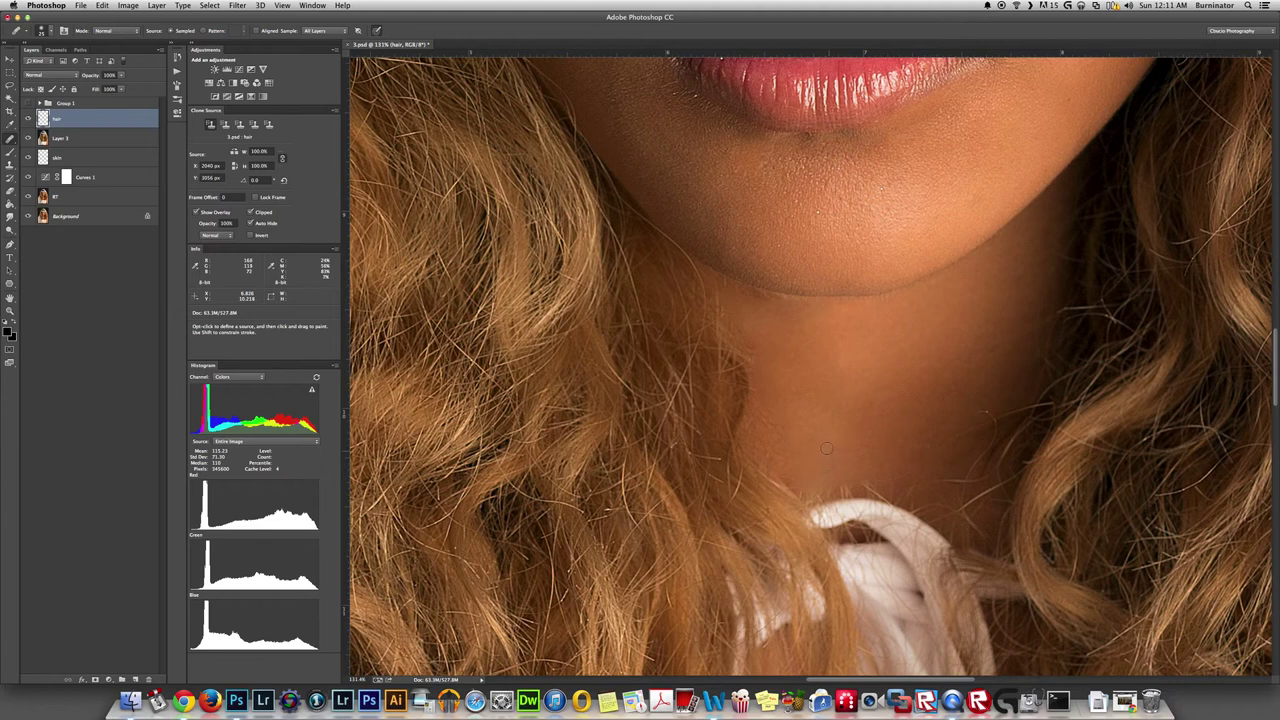
Step: Clone clean neck skin over the stray hairs along the inner edge of the left-hand curls with the Clone Stamp
{"action": "key", "text": "s"}
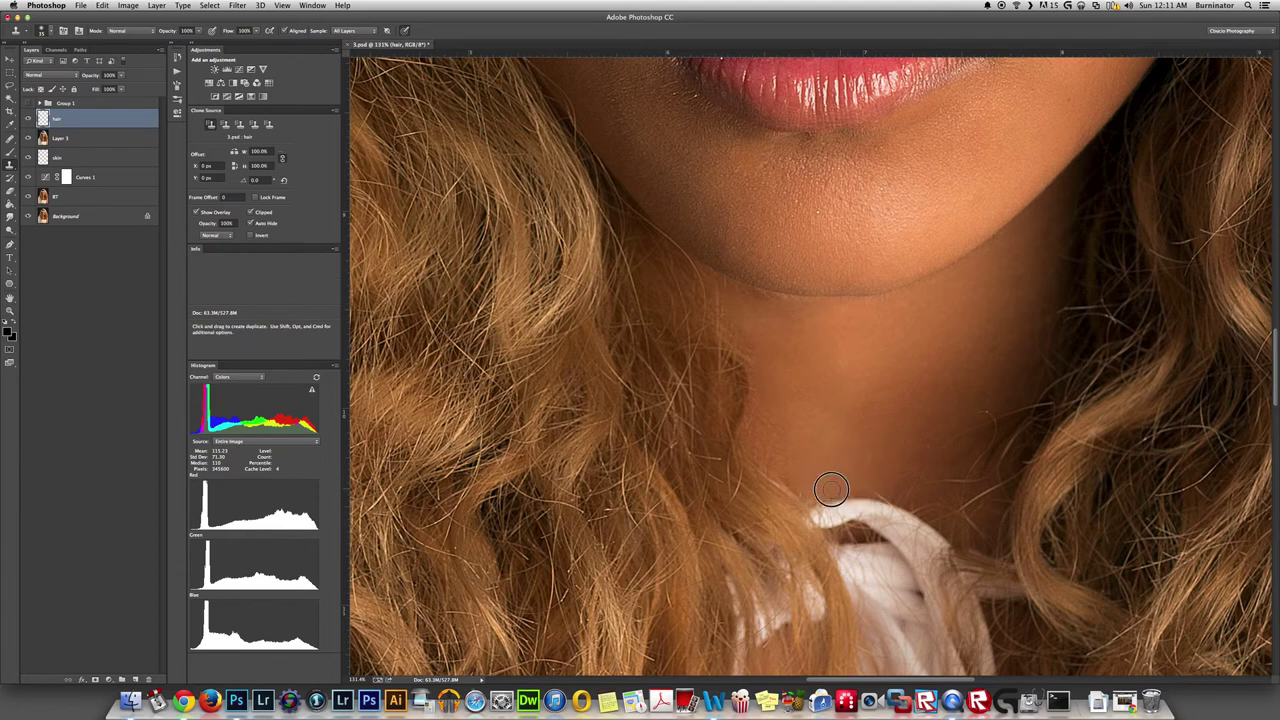
{"action": "left_click_drag", "start_coordinate": [807, 488], "coordinate": [789, 467]}
{"action": "key", "text": "j"}
{"action": "key", "text": "s"}
{"action": "key", "text": "j"}
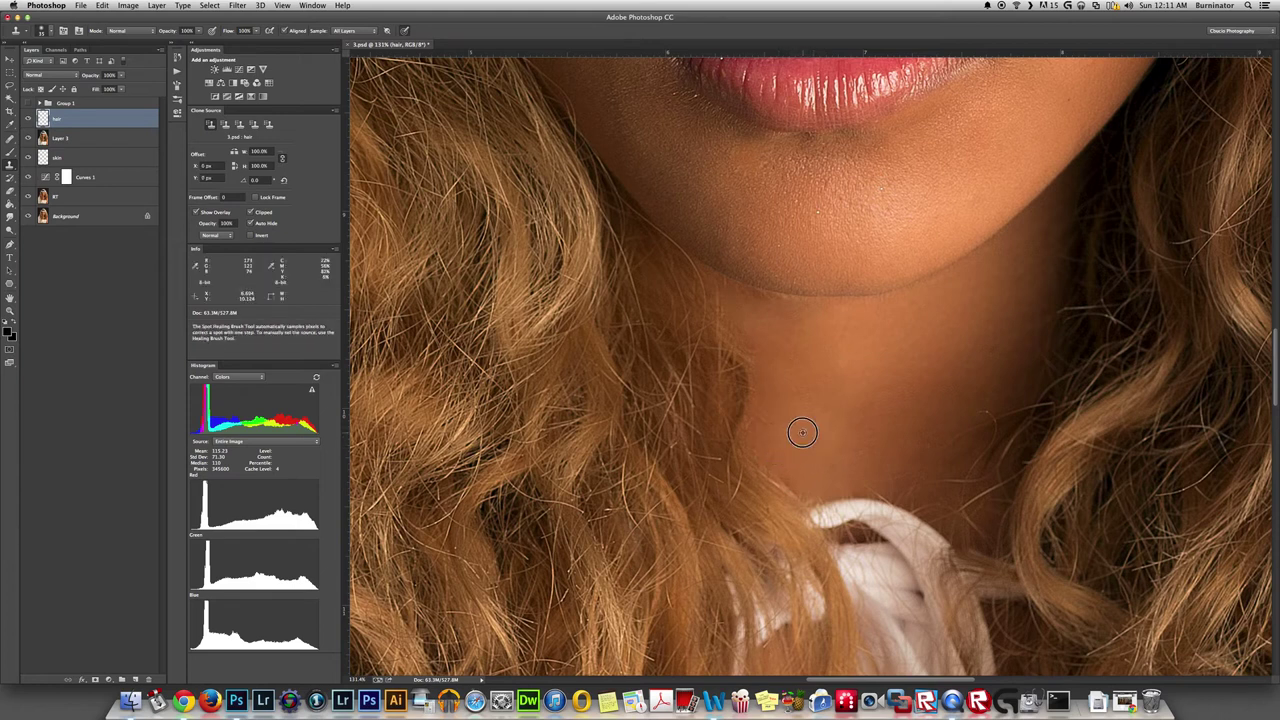
{"action": "key", "text": "s"}
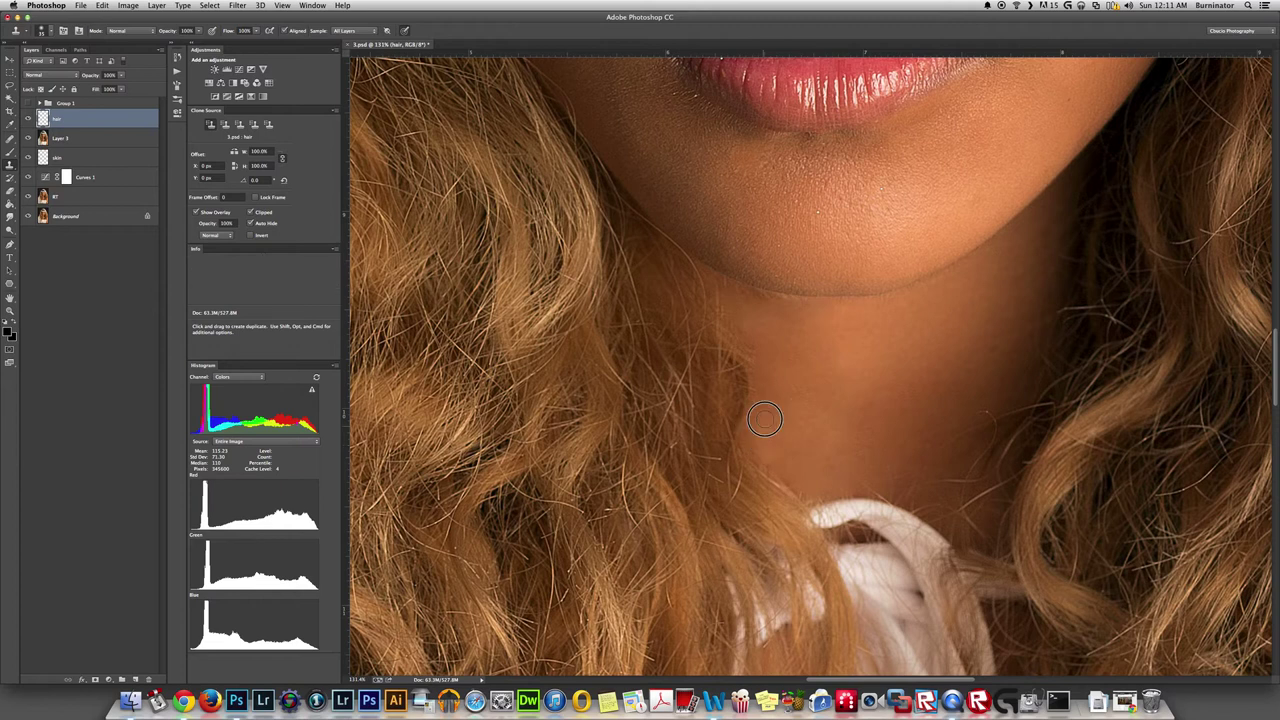
{"action": "left_click", "coordinate": [767, 436], "text": "alt"}
{"action": "key", "text": "super+z"}
{"action": "key", "text": "j"}
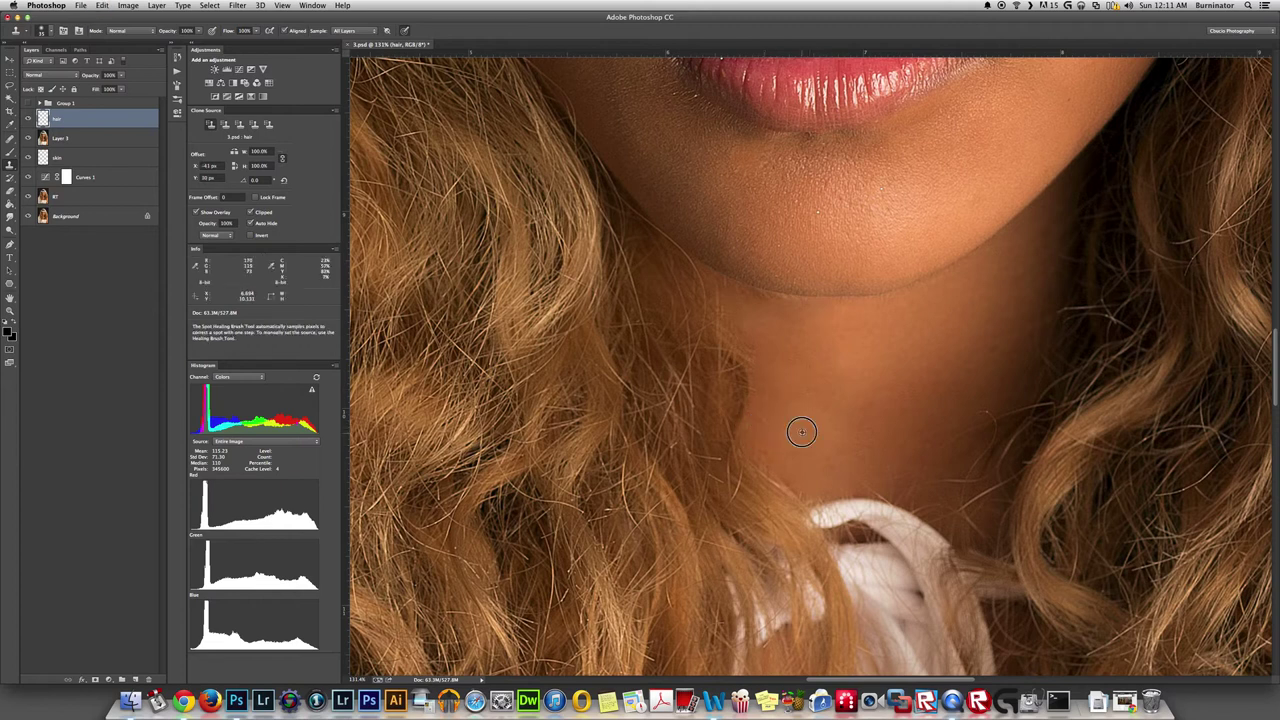
{"action": "key", "text": "s"}
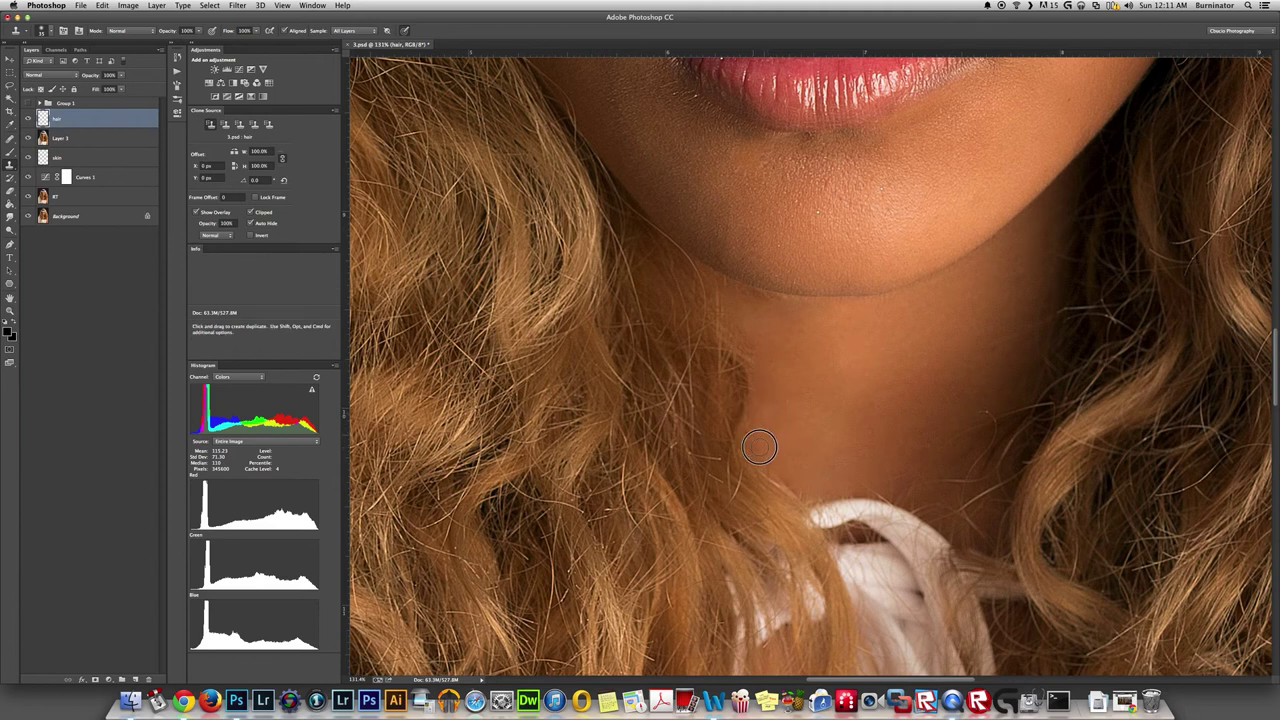
{"action": "left_click_drag", "start_coordinate": [764, 383], "coordinate": [760, 358]}
Step: Check the neck against the whole portrait and clone clean skin over the uneven patches just beneath the chin and jawline
{"action": "key", "text": "super+0"}
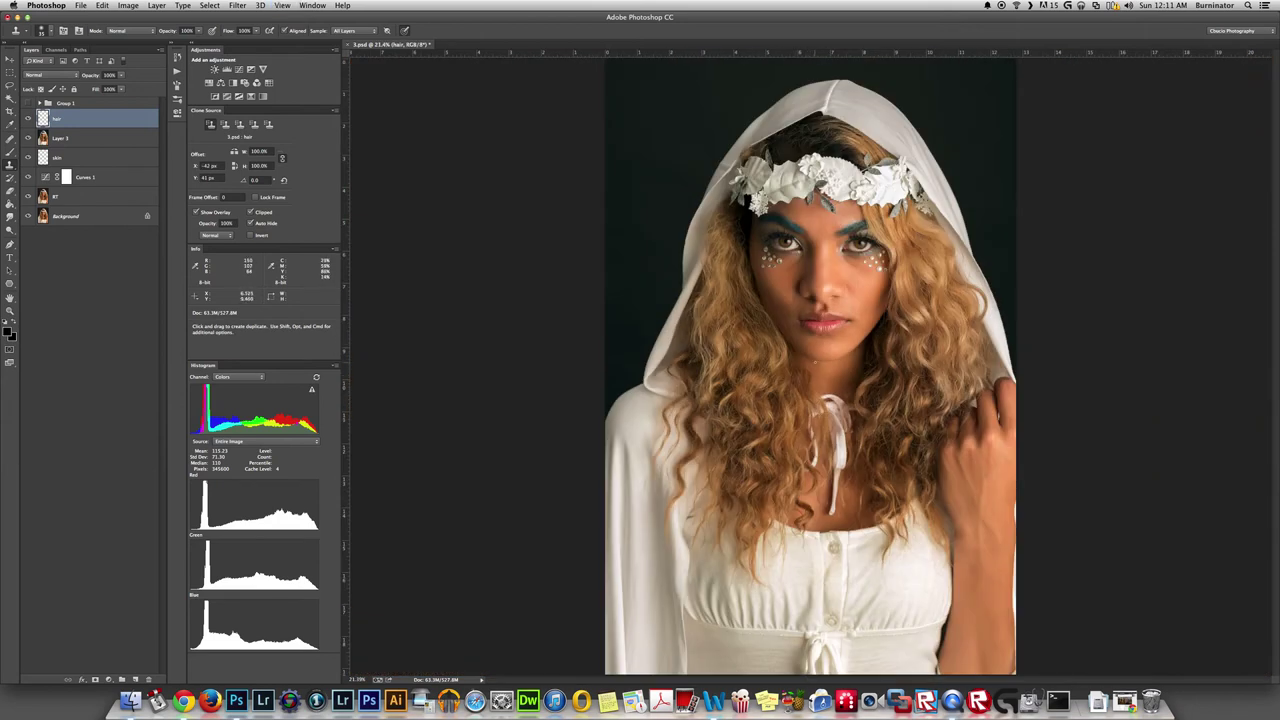
{"action": "scroll", "coordinate": [825, 378], "scroll_direction": "up", "scroll_amount": 5}
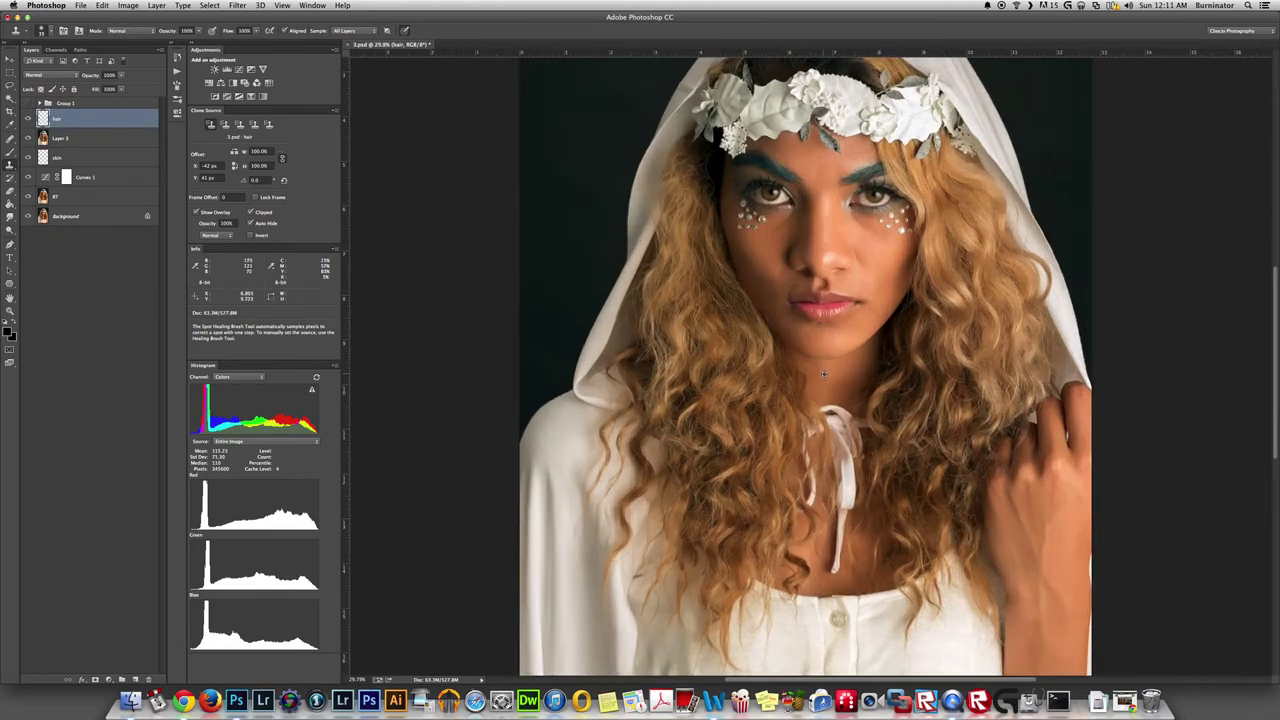
{"action": "scroll", "coordinate": [825, 375], "scroll_direction": "up", "scroll_amount": 5}
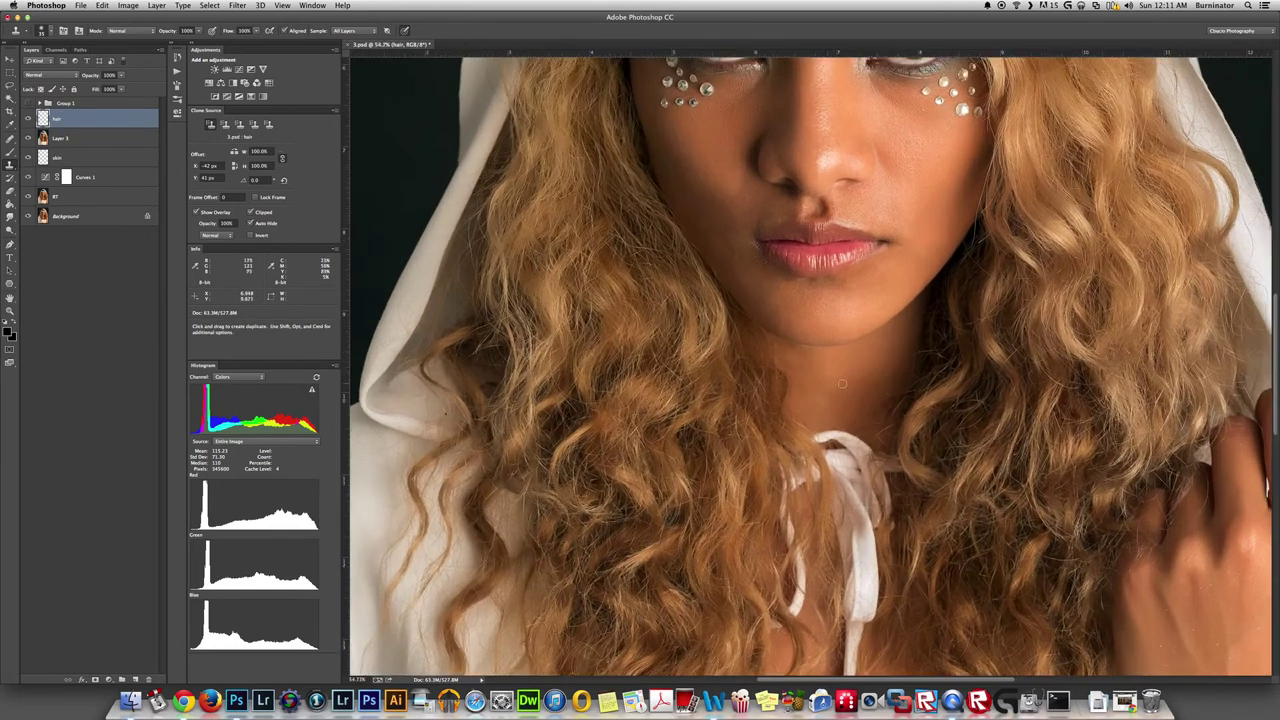
{"action": "scroll", "coordinate": [813, 378], "scroll_direction": "up", "scroll_amount": 1}
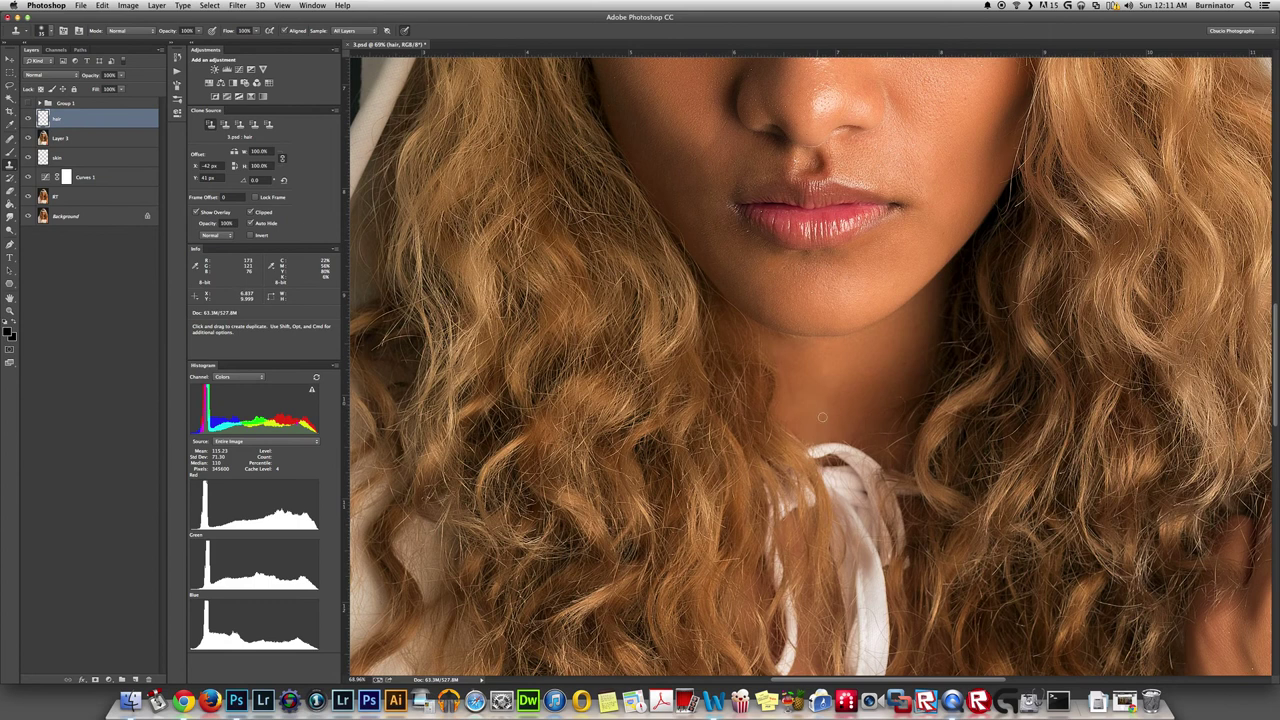
{"action": "key", "text": "super+0"}
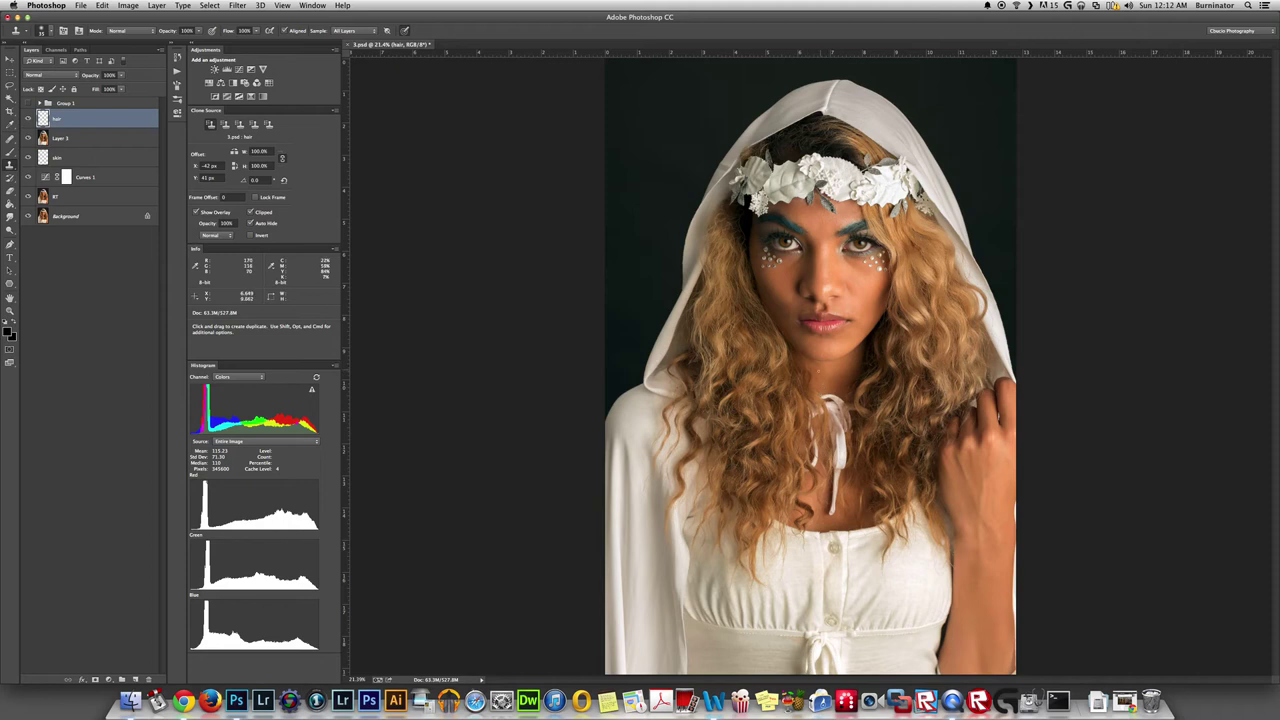
{"action": "scroll", "coordinate": [822, 364], "scroll_direction": "up", "scroll_amount": 5, "text": "alt"}
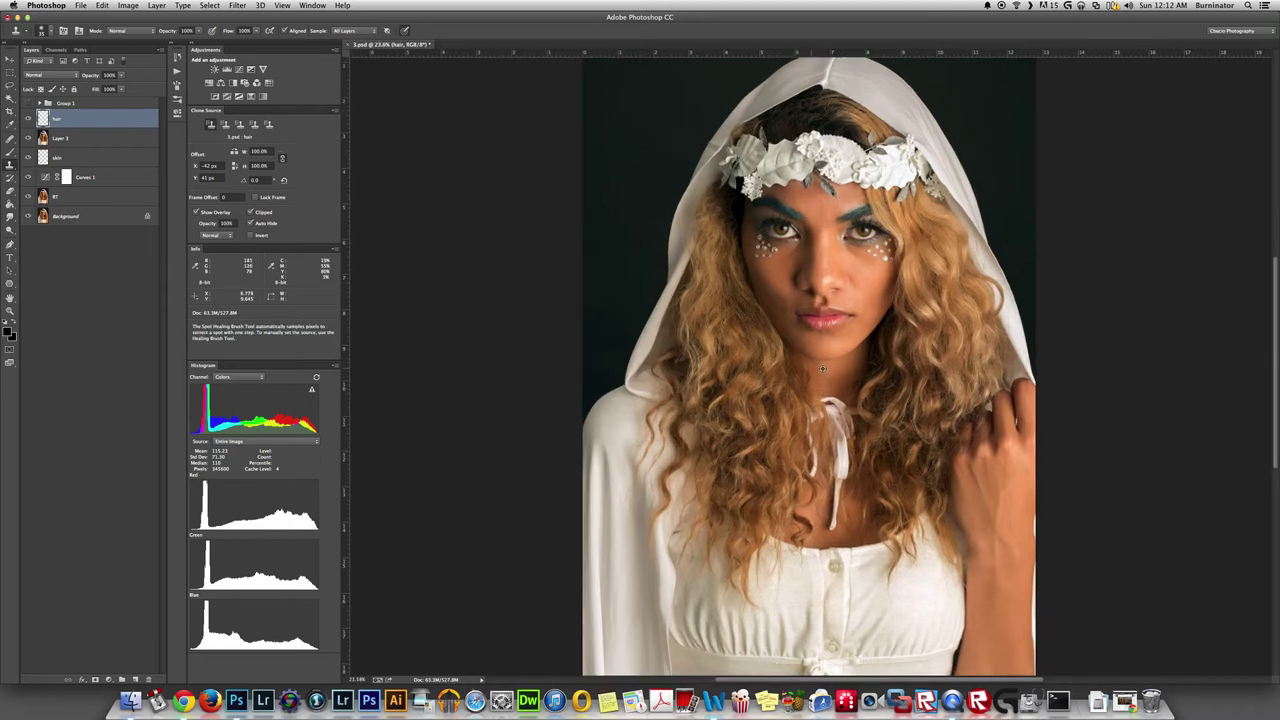
{"action": "scroll", "coordinate": [822, 364], "scroll_direction": "up", "scroll_amount": 8, "text": "alt"}
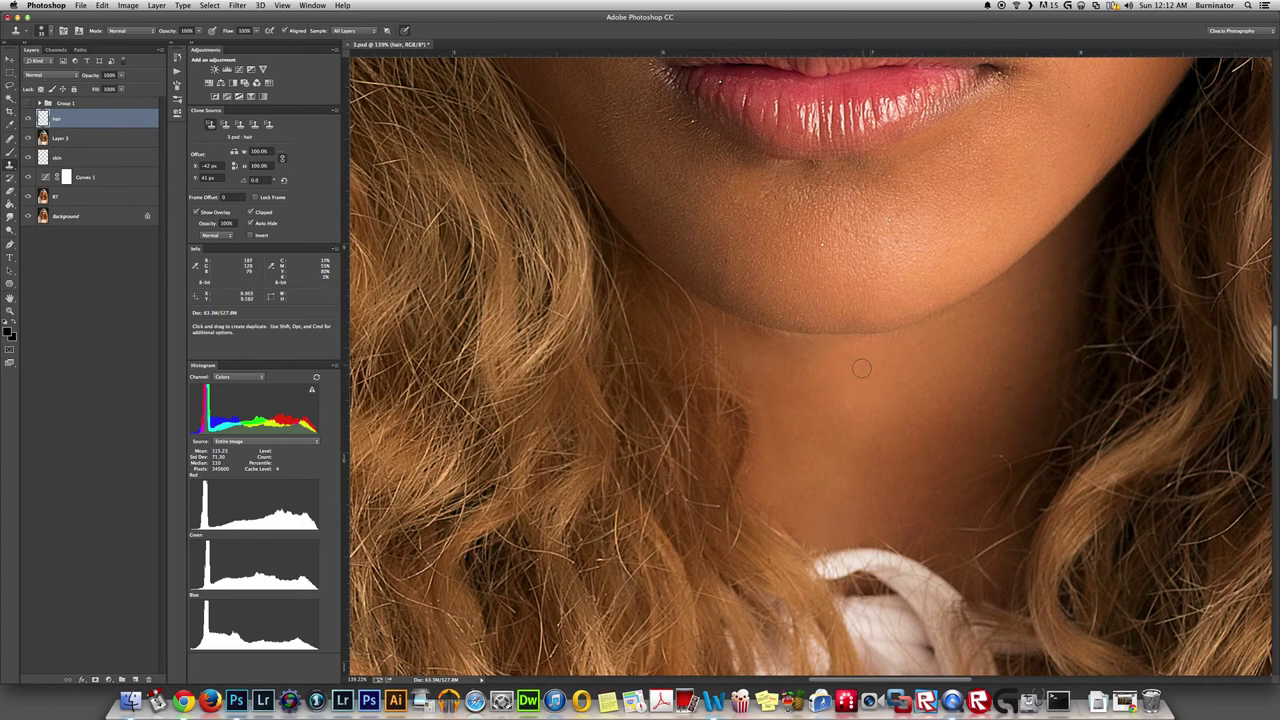
{"action": "key", "text": "j"}
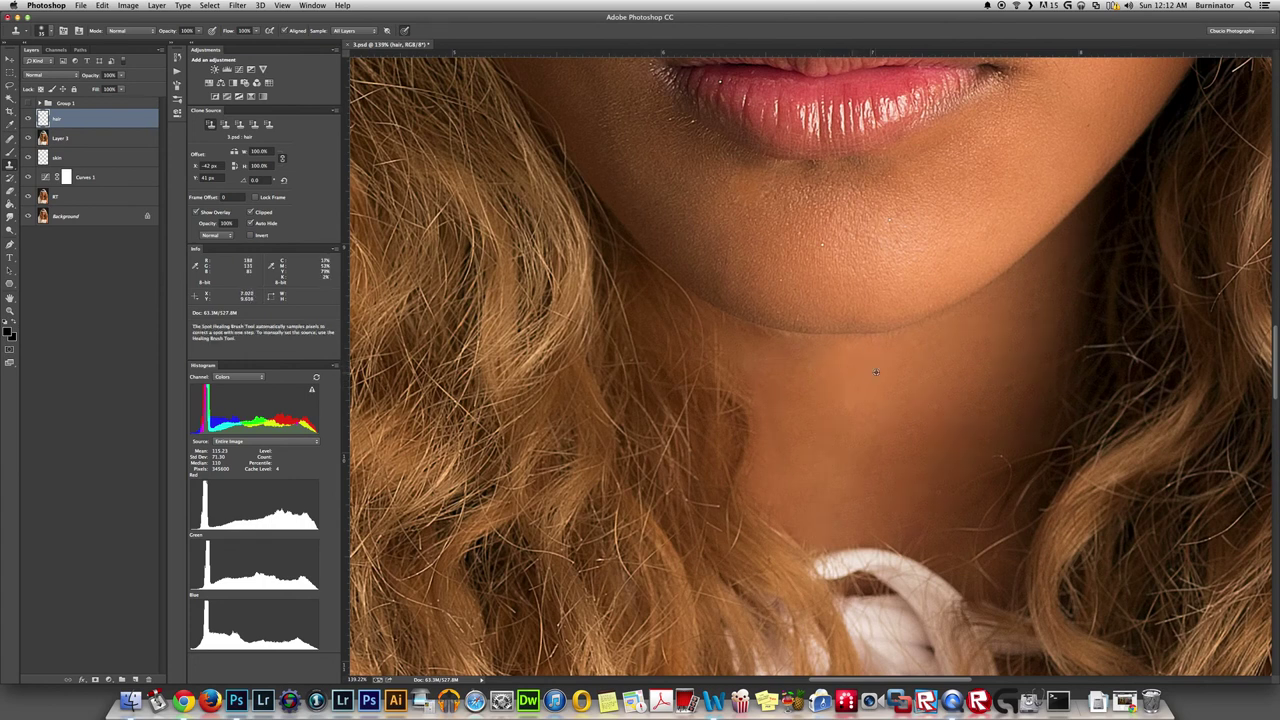
{"action": "left_click", "coordinate": [877, 377], "text": "alt"}
{"action": "mouse_move", "coordinate": [878, 353]}
{"action": "left_mouse_down"}
{"action": "mouse_move", "coordinate": [895, 341]}
{"action": "mouse_move", "coordinate": [842, 343]}
{"action": "mouse_move", "coordinate": [970, 335]}
{"action": "mouse_move", "coordinate": [971, 303]}
{"action": "mouse_move", "coordinate": [1016, 278]}
{"action": "left_mouse_up"}
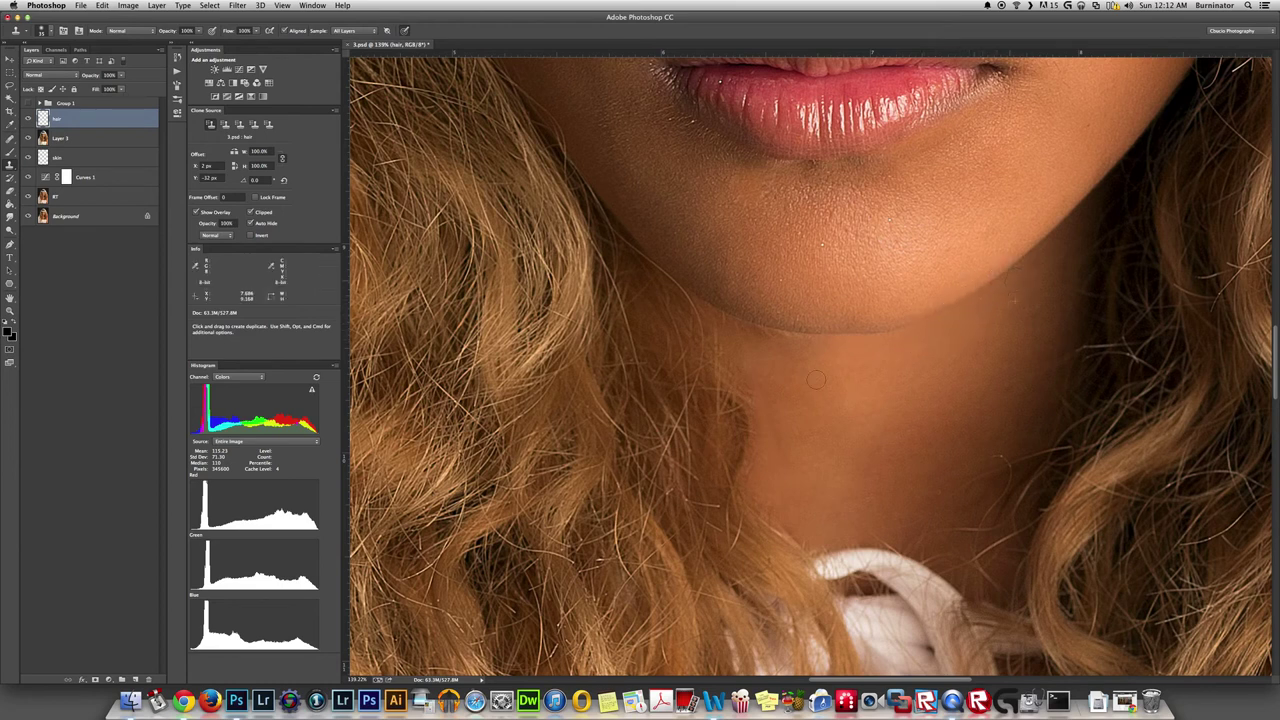
{"action": "left_click", "coordinate": [807, 366], "text": "alt"}
{"action": "mouse_move", "coordinate": [805, 351]}
{"action": "left_mouse_down"}
{"action": "mouse_move", "coordinate": [817, 344]}
{"action": "mouse_move", "coordinate": [749, 331]}
{"action": "mouse_move", "coordinate": [748, 343]}
{"action": "left_mouse_up"}
{"action": "key", "text": "j"}
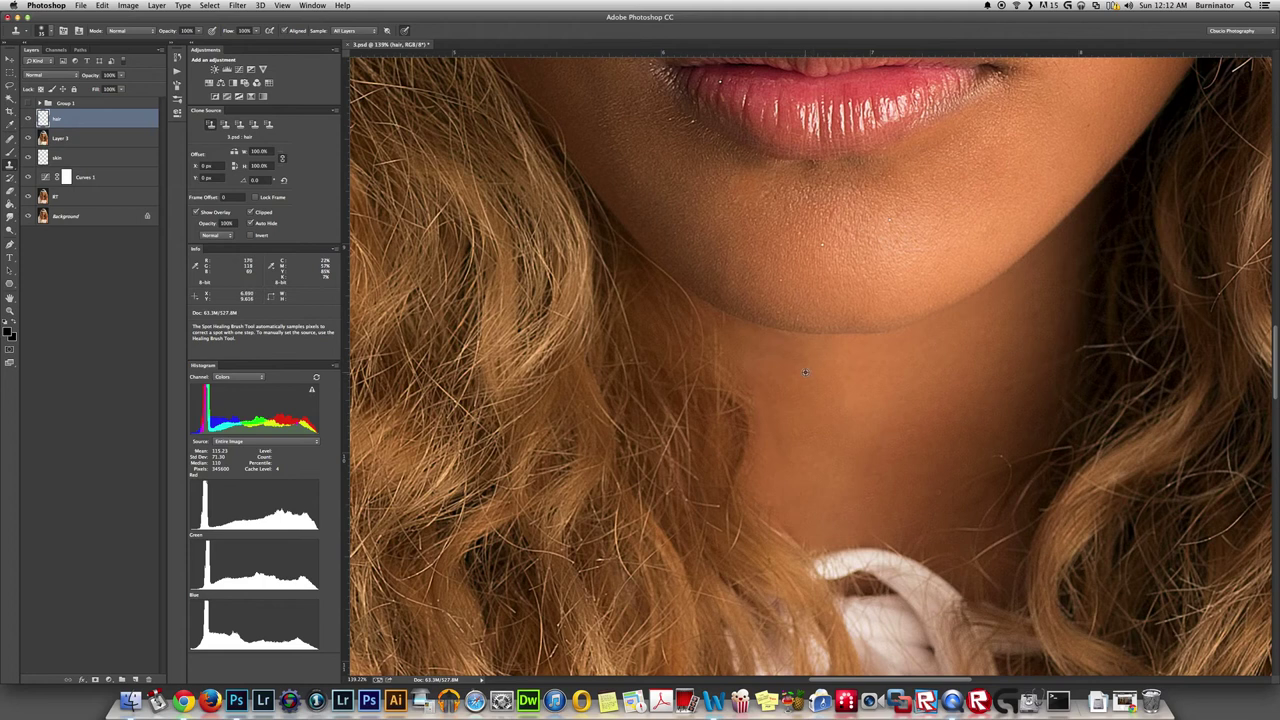
{"action": "key", "text": "s"}
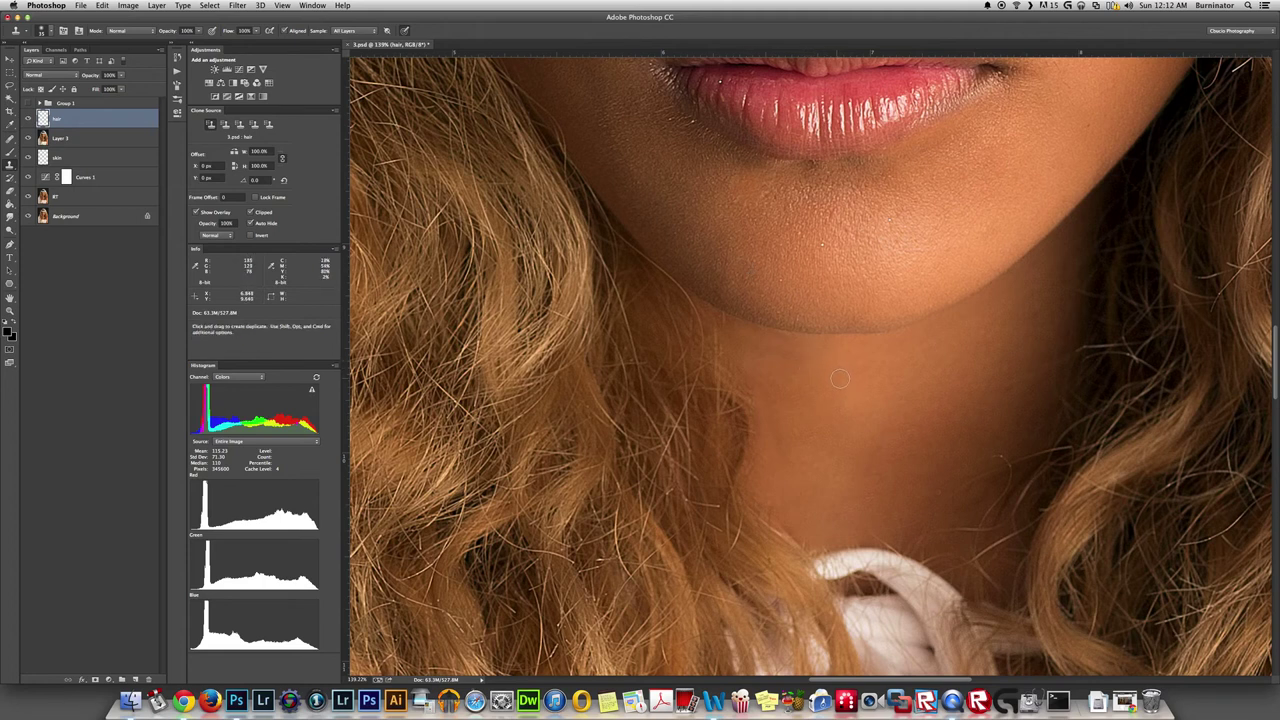
Step: Heal the blemish on the skin just above the mouth corner on the image's right with the Healing Brush
{"action": "key", "text": "space"}
{"action": "left_click_drag", "start_coordinate": [917, 277], "coordinate": [766, 423]}
{"action": "key", "text": "j"}
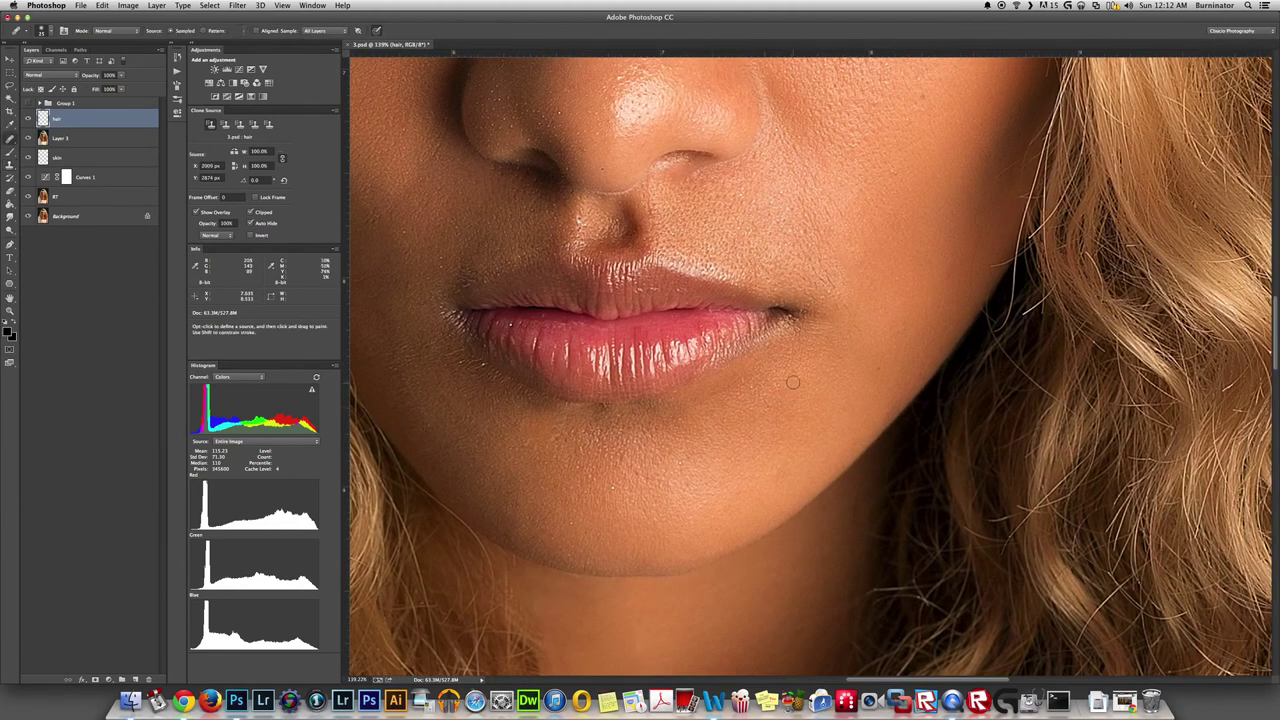
{"action": "key", "text": "shift+j"}
{"action": "key", "text": "shift+j"}
{"action": "key", "text": "shift+j"}
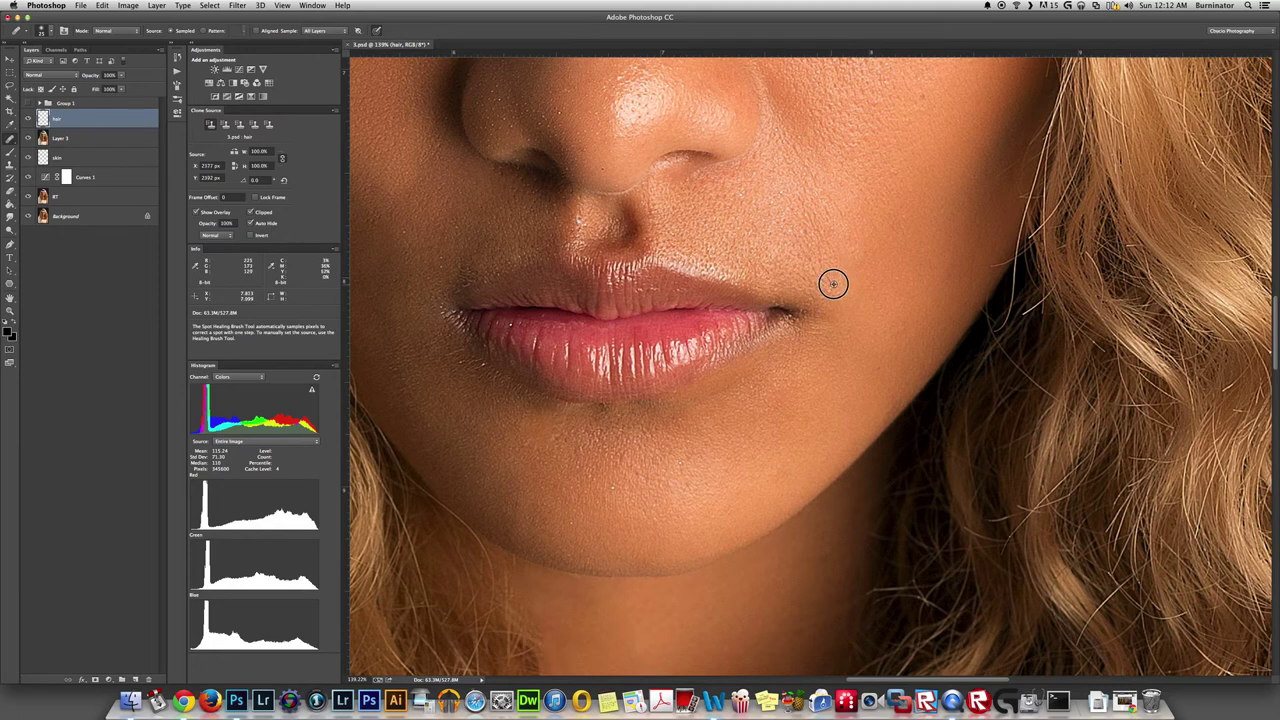
{"action": "key", "text": "shift+j"}
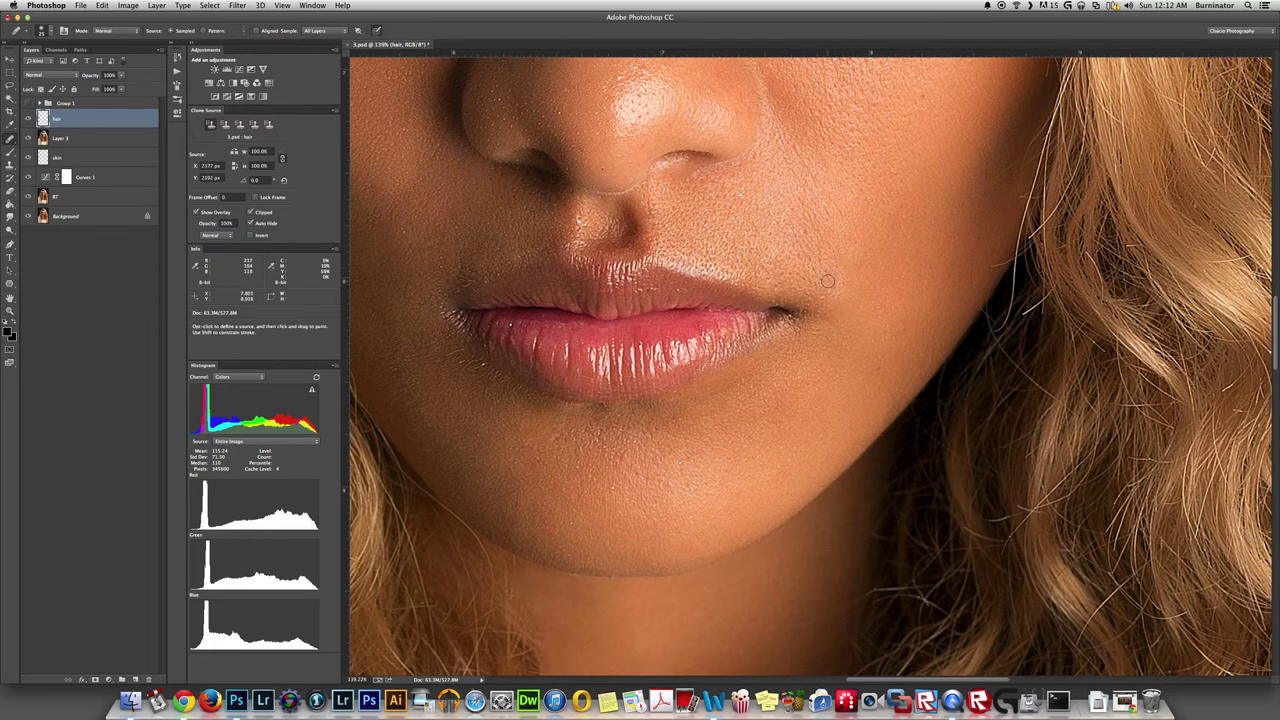
{"action": "mouse_move", "coordinate": [828, 278]}
{"action": "left_mouse_down"}
{"action": "mouse_move", "coordinate": [818, 252]}
{"action": "mouse_move", "coordinate": [841, 268]}
{"action": "left_mouse_up"}
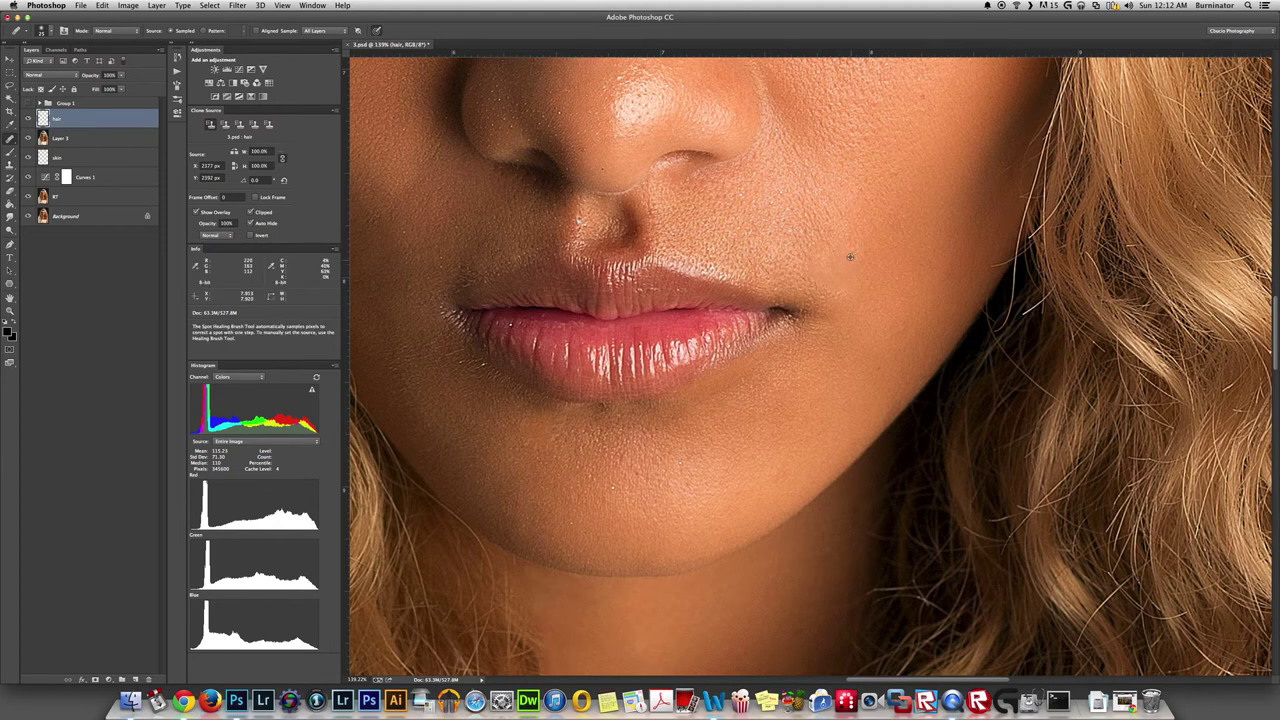
Step: Heal the uneven skin texture on the cheek between the nostril and mouth corner on the image's right, resampling smooth cheek skin
{"action": "mouse_move", "coordinate": [864, 226]}
{"action": "left_mouse_down"}
{"action": "mouse_move", "coordinate": [829, 206]}
{"action": "mouse_move", "coordinate": [828, 220]}
{"action": "left_mouse_up"}
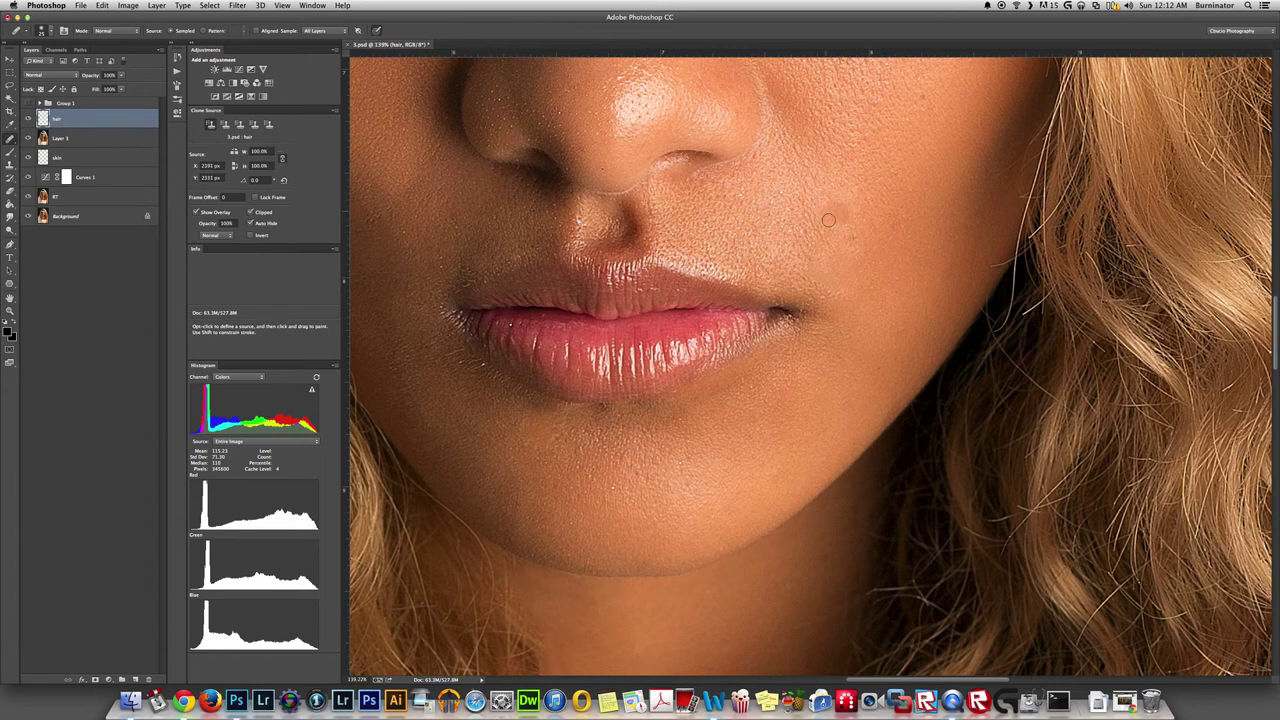
{"action": "left_click", "coordinate": [900, 221]}
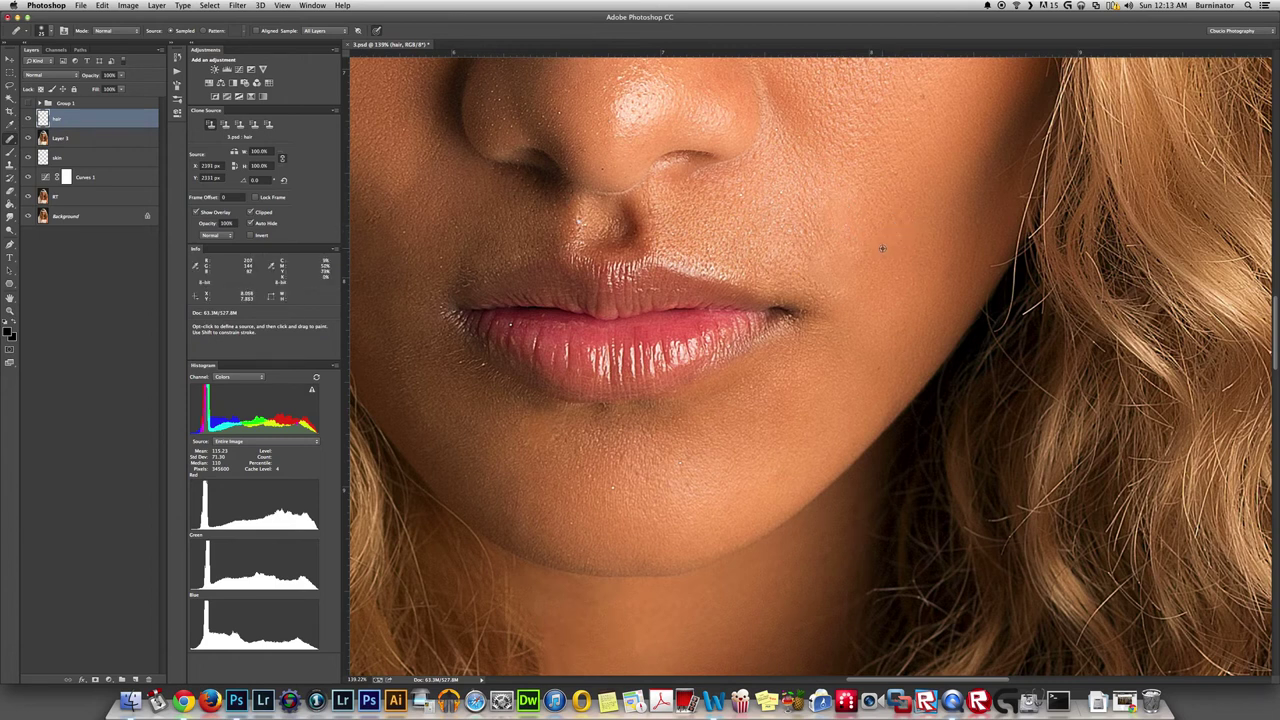
{"action": "left_click_drag", "start_coordinate": [882, 247], "coordinate": [888, 248]}
{"action": "mouse_move", "coordinate": [815, 238]}
{"action": "left_mouse_down"}
{"action": "mouse_move", "coordinate": [803, 200]}
{"action": "mouse_move", "coordinate": [812, 258]}
{"action": "mouse_move", "coordinate": [823, 243]}
{"action": "mouse_move", "coordinate": [803, 243]}
{"action": "mouse_move", "coordinate": [791, 214]}
{"action": "mouse_move", "coordinate": [814, 209]}
{"action": "mouse_move", "coordinate": [805, 181]}
{"action": "left_mouse_up"}
{"action": "left_click", "coordinate": [892, 204], "text": "alt"}
{"action": "left_click_drag", "start_coordinate": [800, 206], "coordinate": [836, 251]}
Step: Clone smooth skin over the remaining blemishes on the smile-line area beside the mouth and return to the full portrait with the Move tool
{"action": "key", "text": "s"}
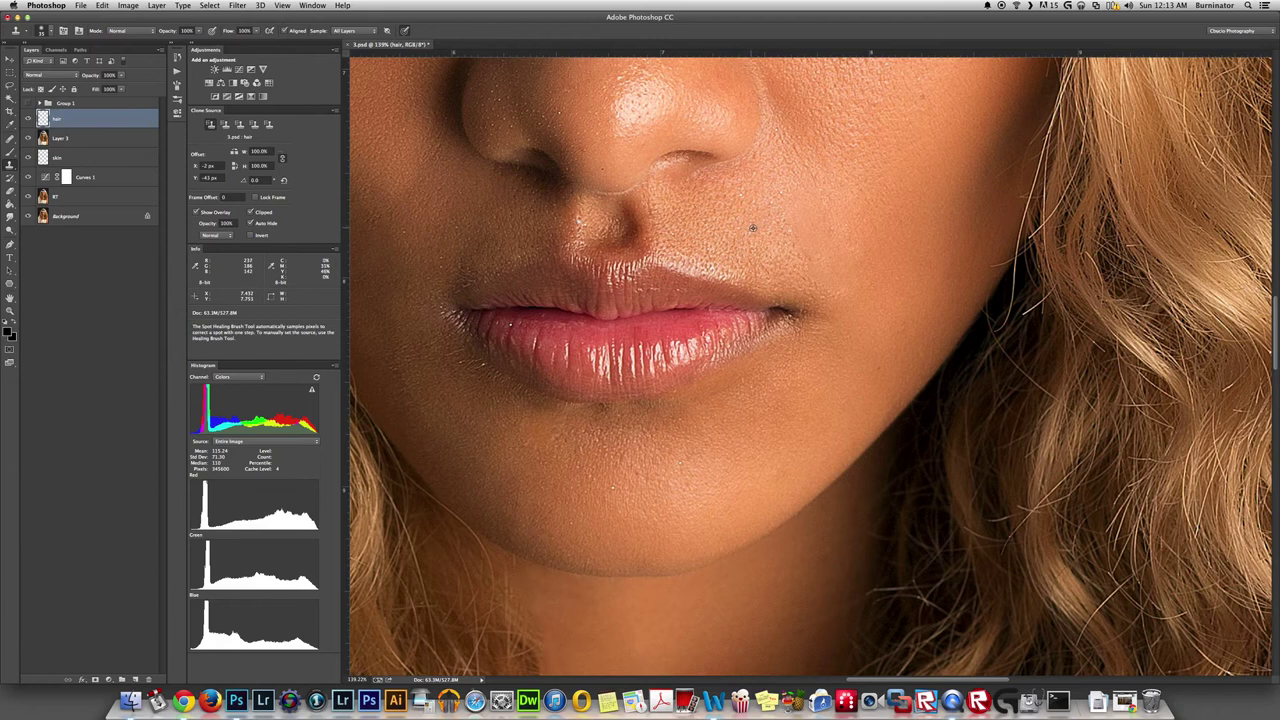
{"action": "left_click", "coordinate": [792, 236], "text": "alt"}
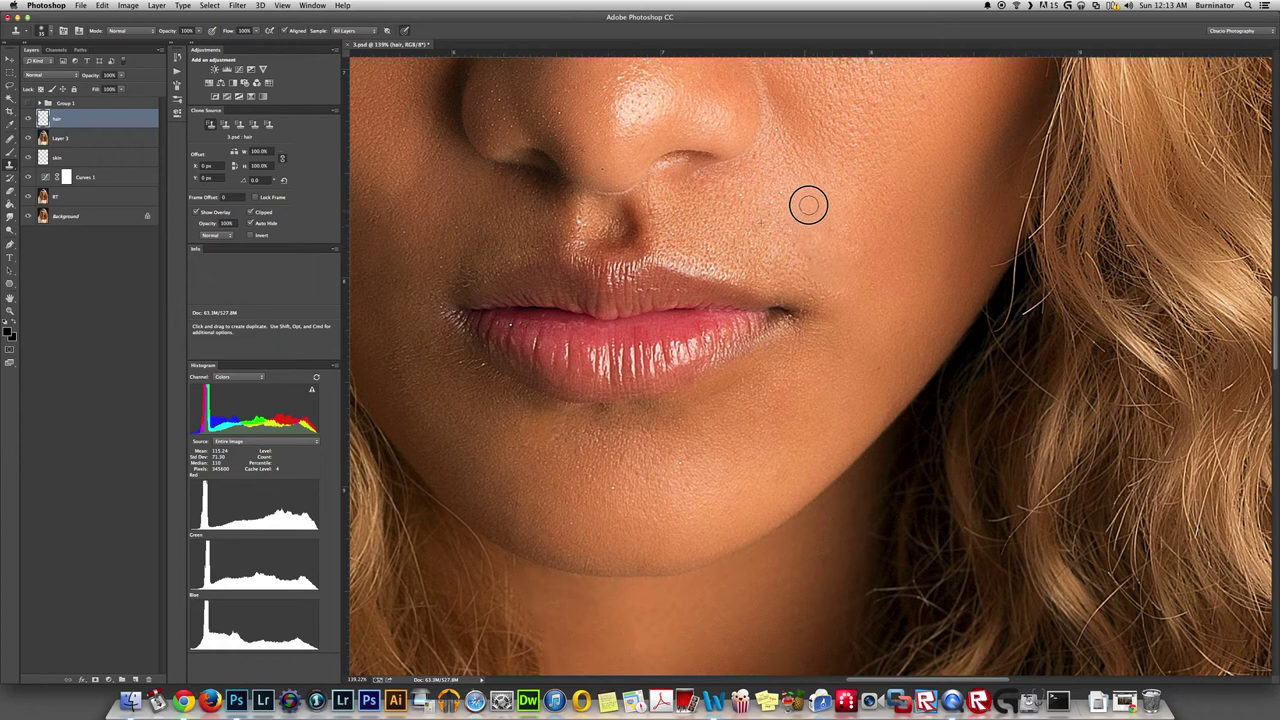
{"action": "left_click_drag", "start_coordinate": [811, 204], "coordinate": [780, 214]}
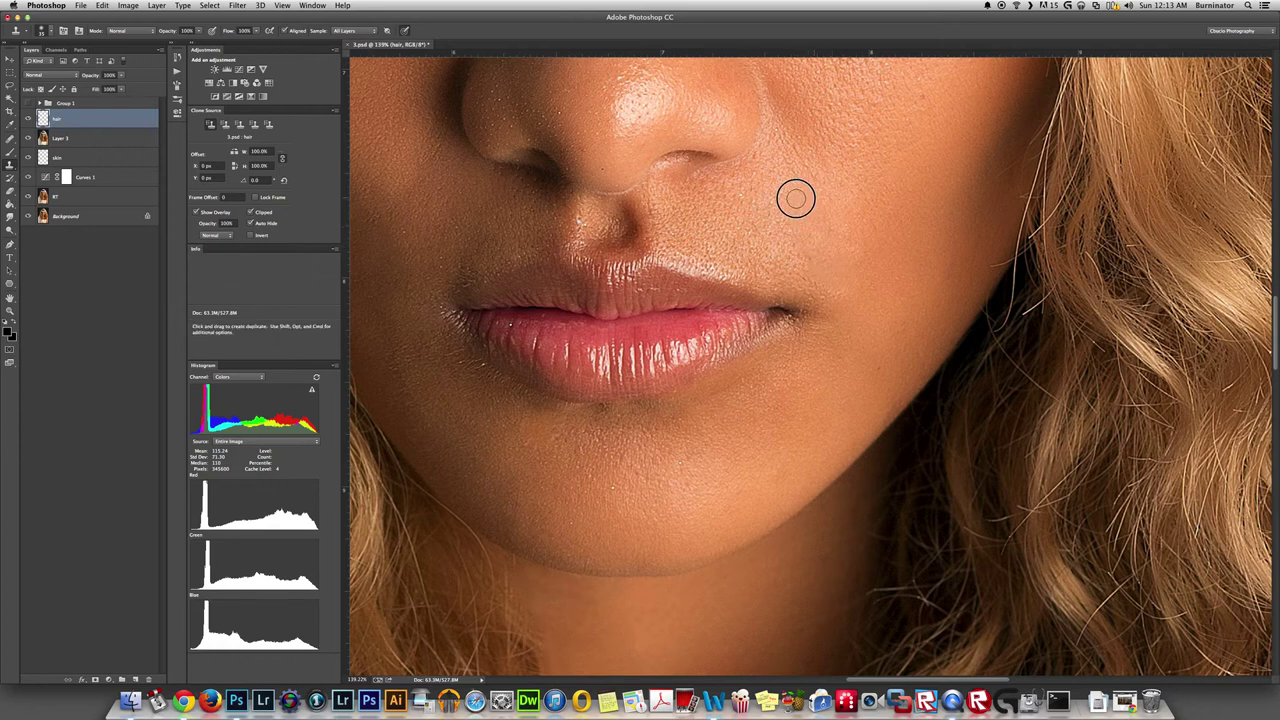
{"action": "left_click_drag", "start_coordinate": [829, 283], "coordinate": [820, 259]}
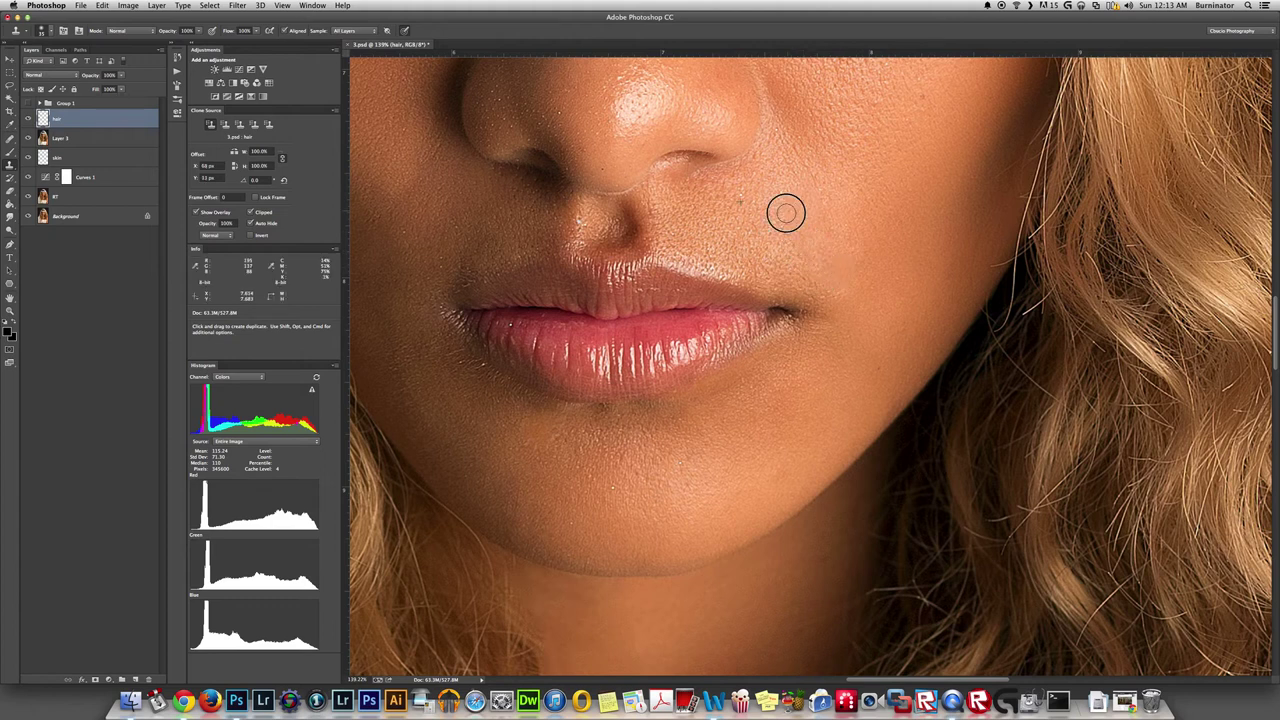
{"action": "key", "text": "super+0"}
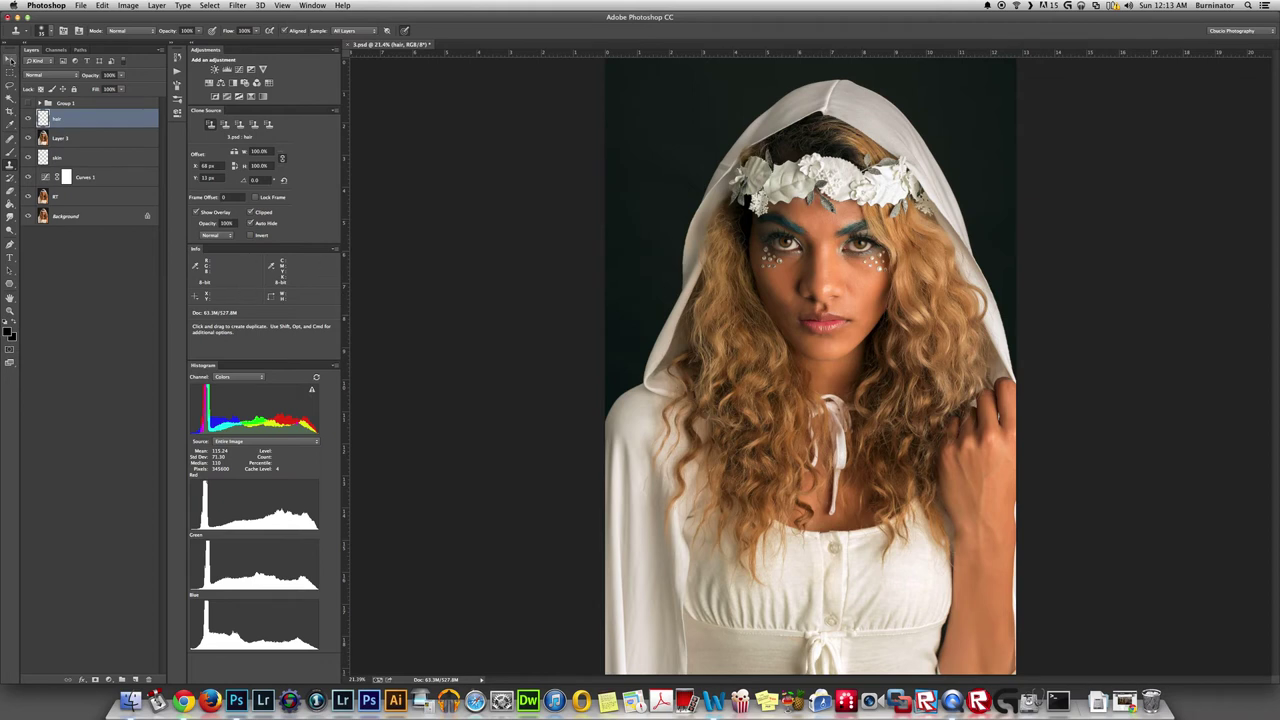
{"action": "key", "text": "v"}
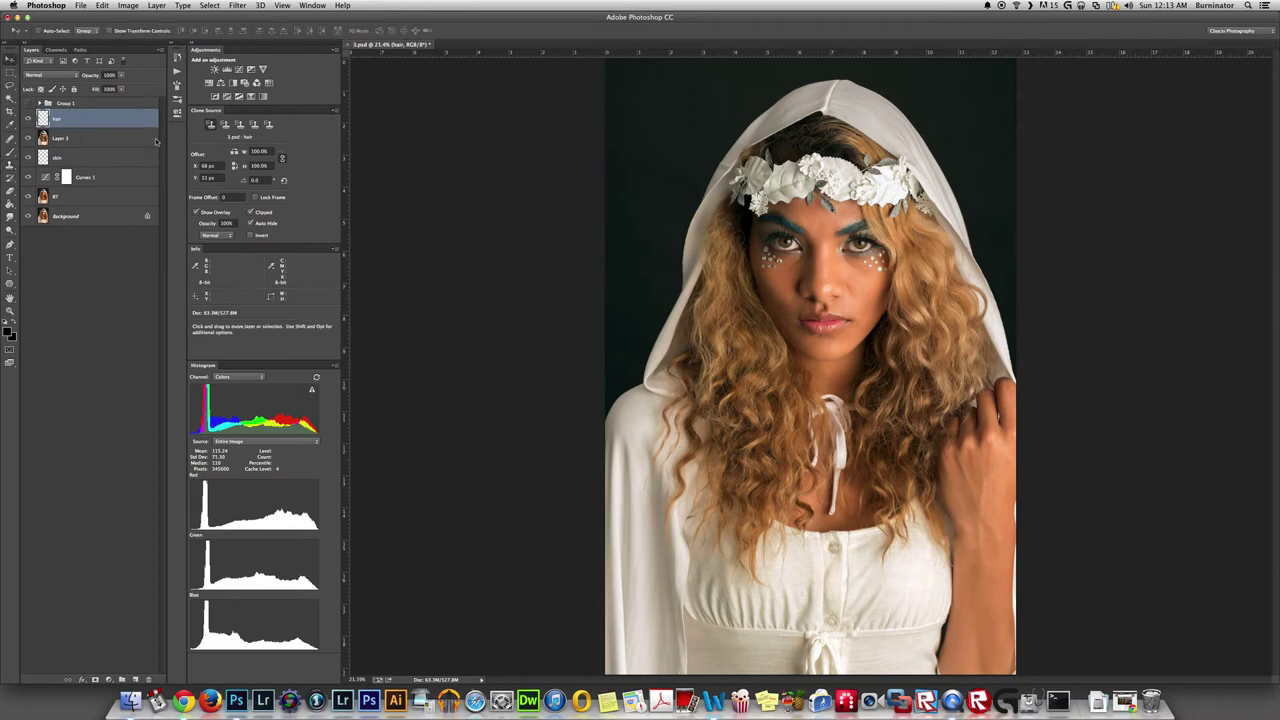
Step: Paint a Quick Mask over the white of the eye on the image's left with the Brush tool
{"action": "scroll", "coordinate": [784, 254], "scroll_direction": "up", "scroll_amount": 4}
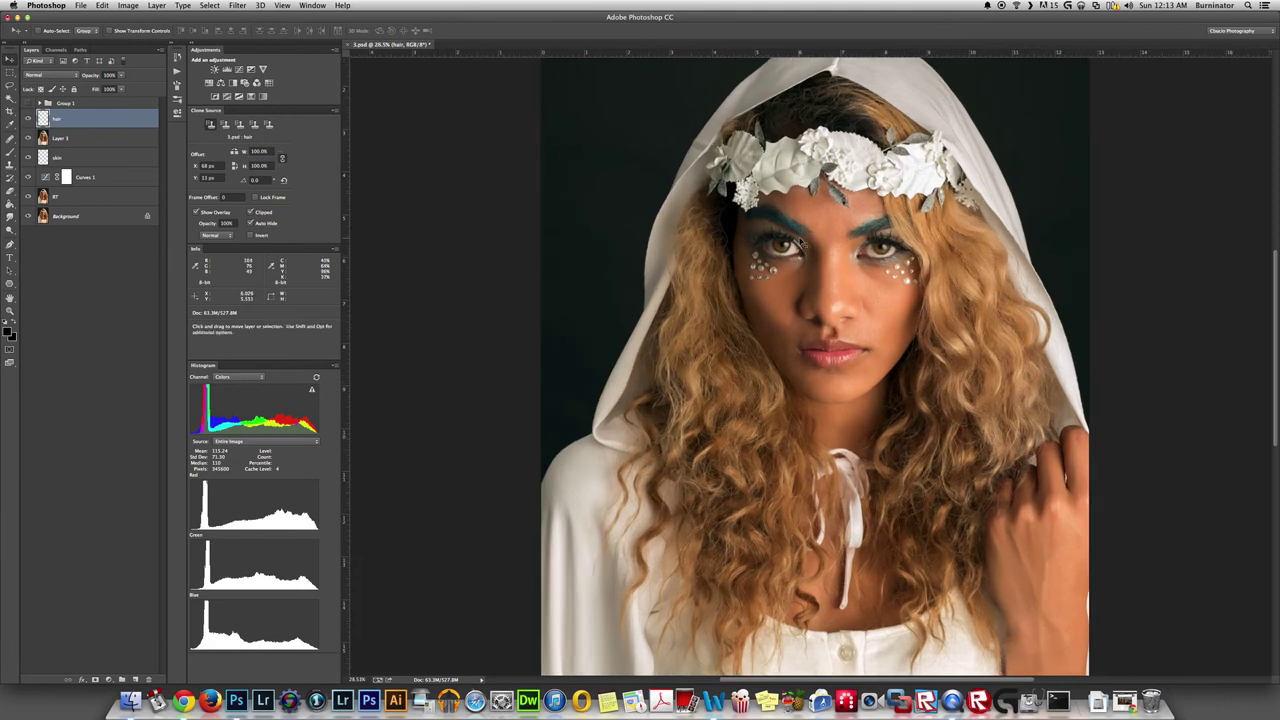
{"action": "scroll", "coordinate": [800, 248], "scroll_direction": "up", "scroll_amount": 5}
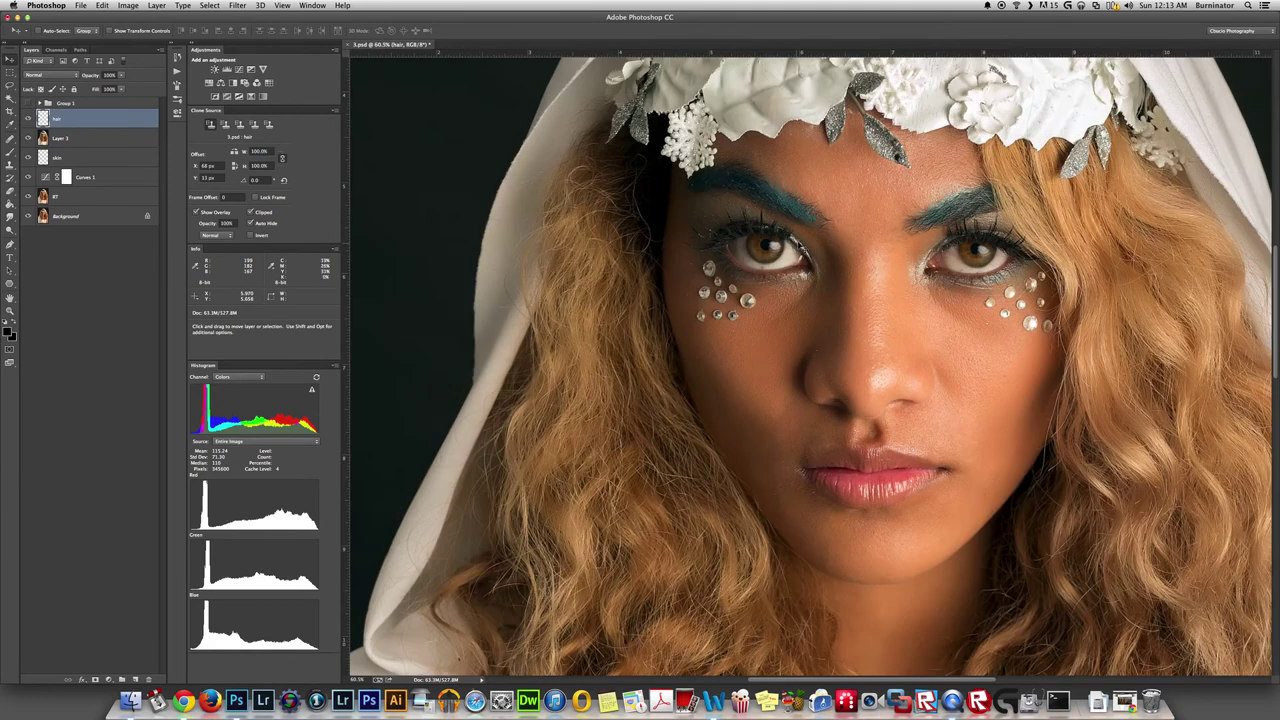
{"action": "scroll", "coordinate": [801, 252], "scroll_direction": "up", "scroll_amount": 3}
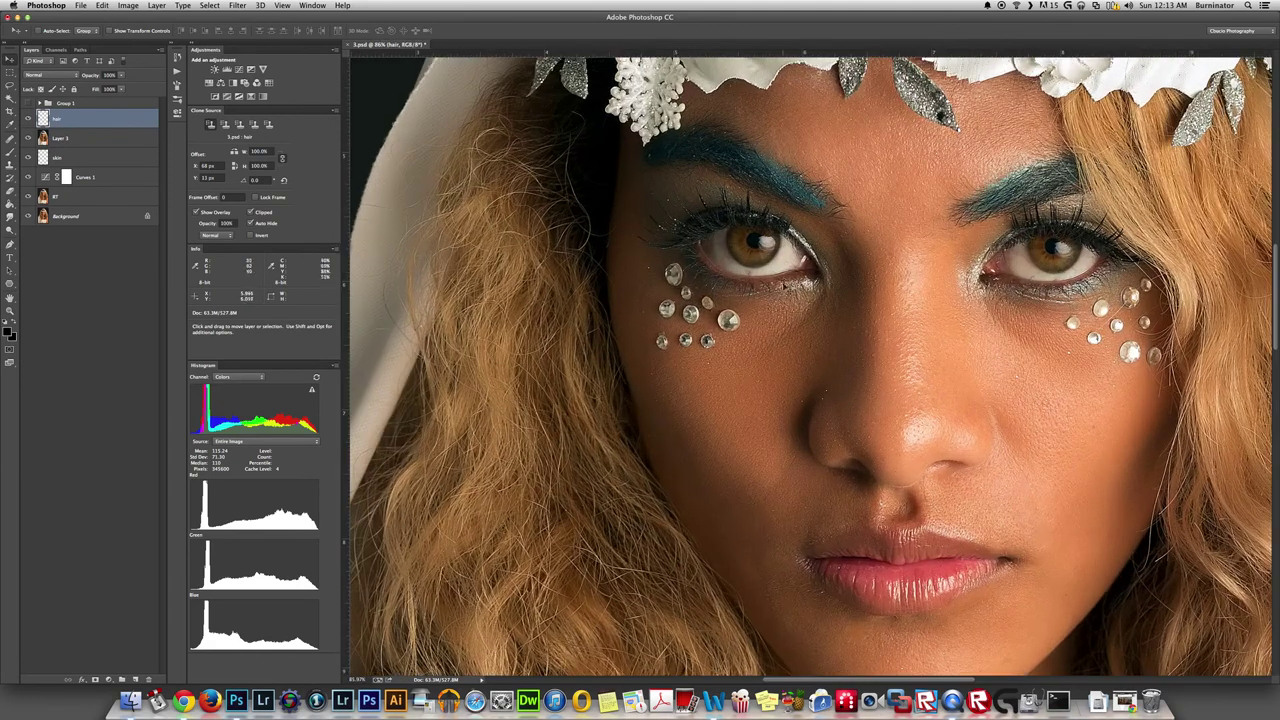
{"action": "left_click_drag", "start_coordinate": [880, 274], "coordinate": [809, 332]}
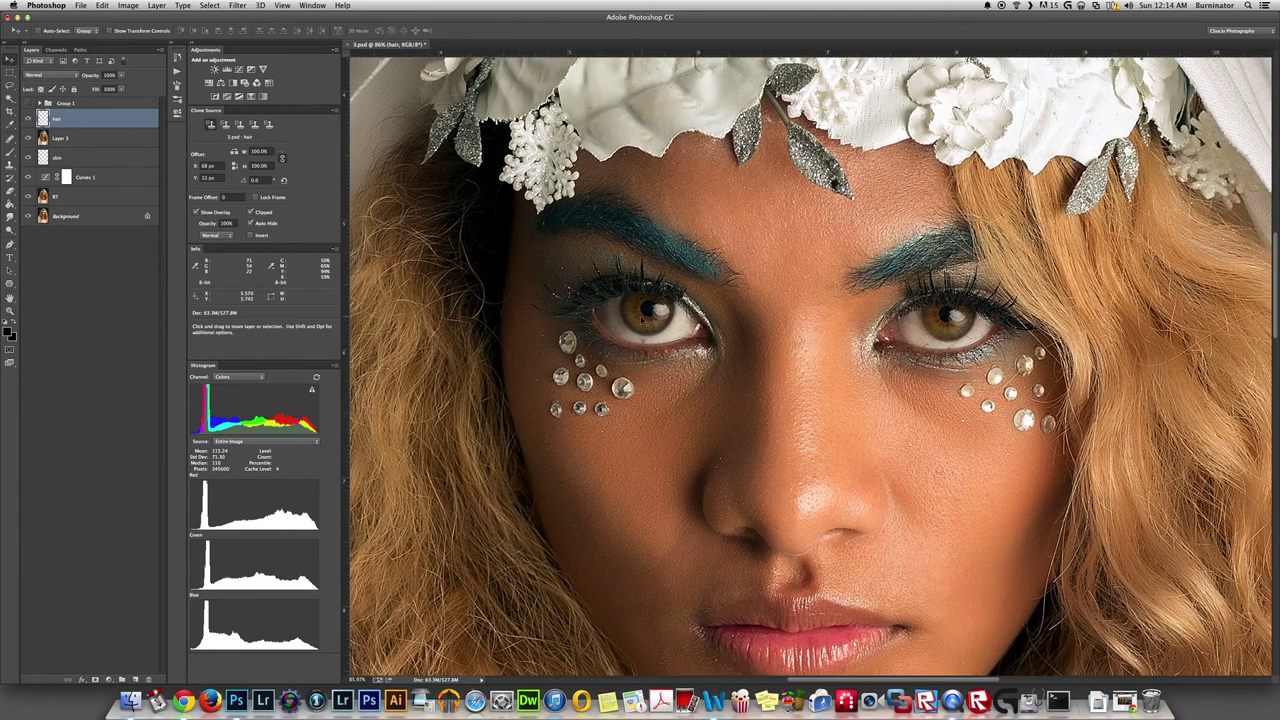
{"action": "scroll", "coordinate": [713, 297], "scroll_direction": "up", "scroll_amount": 2}
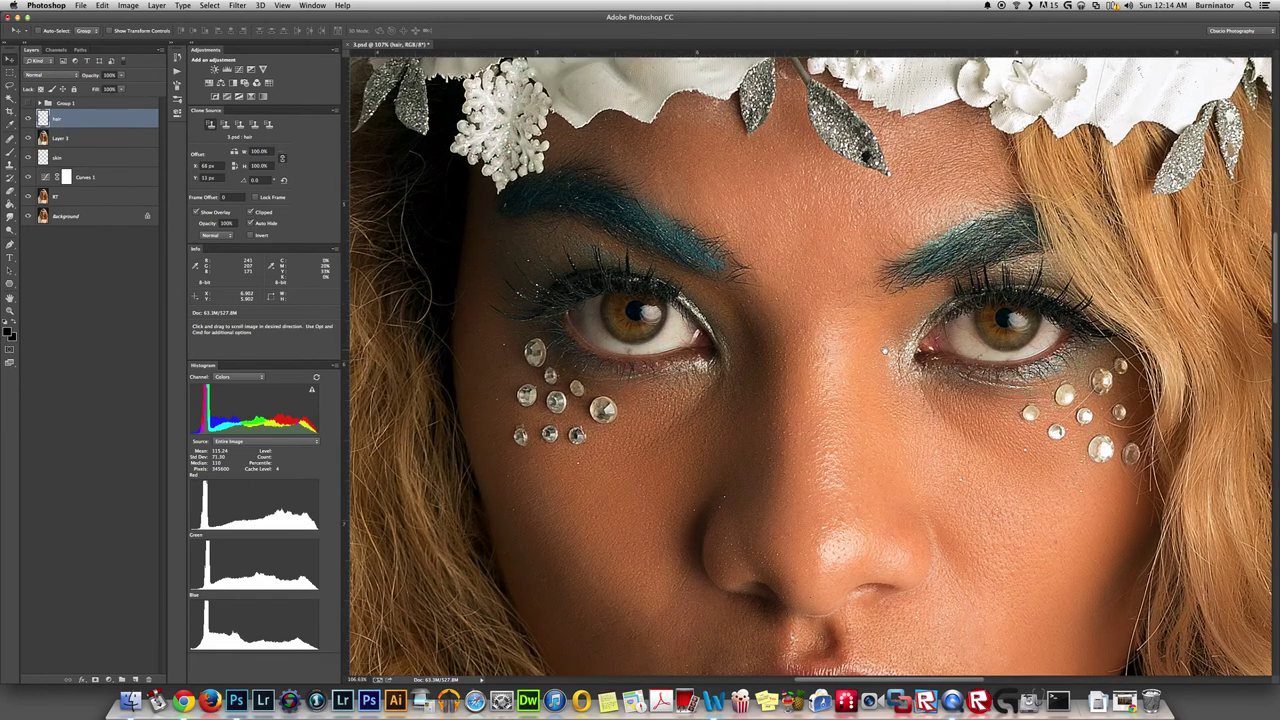
{"action": "left_click_drag", "start_coordinate": [885, 339], "coordinate": [869, 340]}
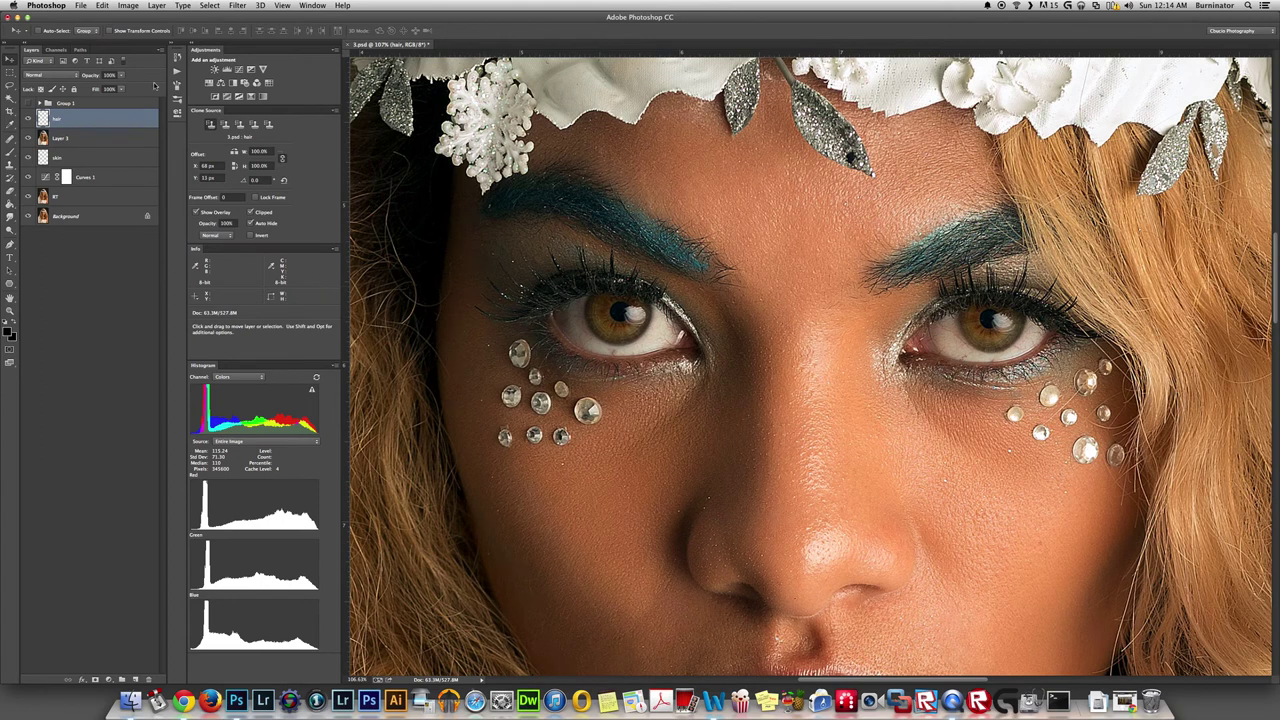
{"action": "key", "text": "q"}
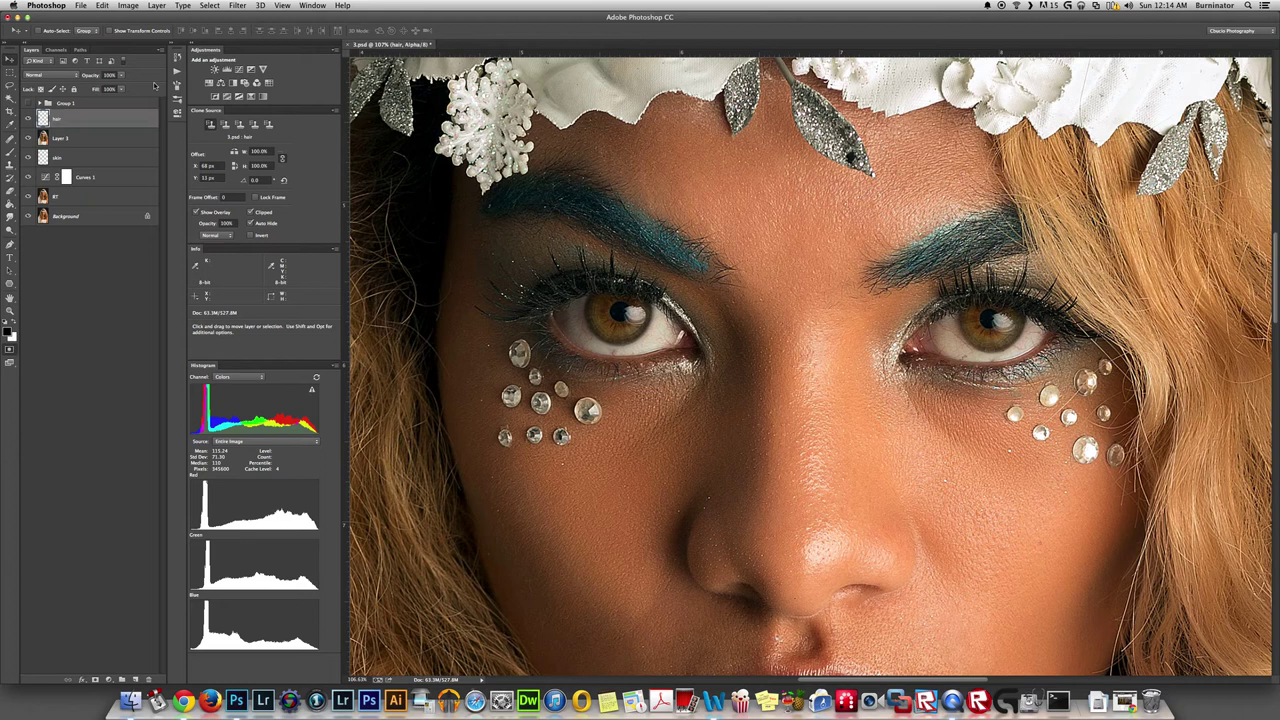
{"action": "key", "text": "b"}
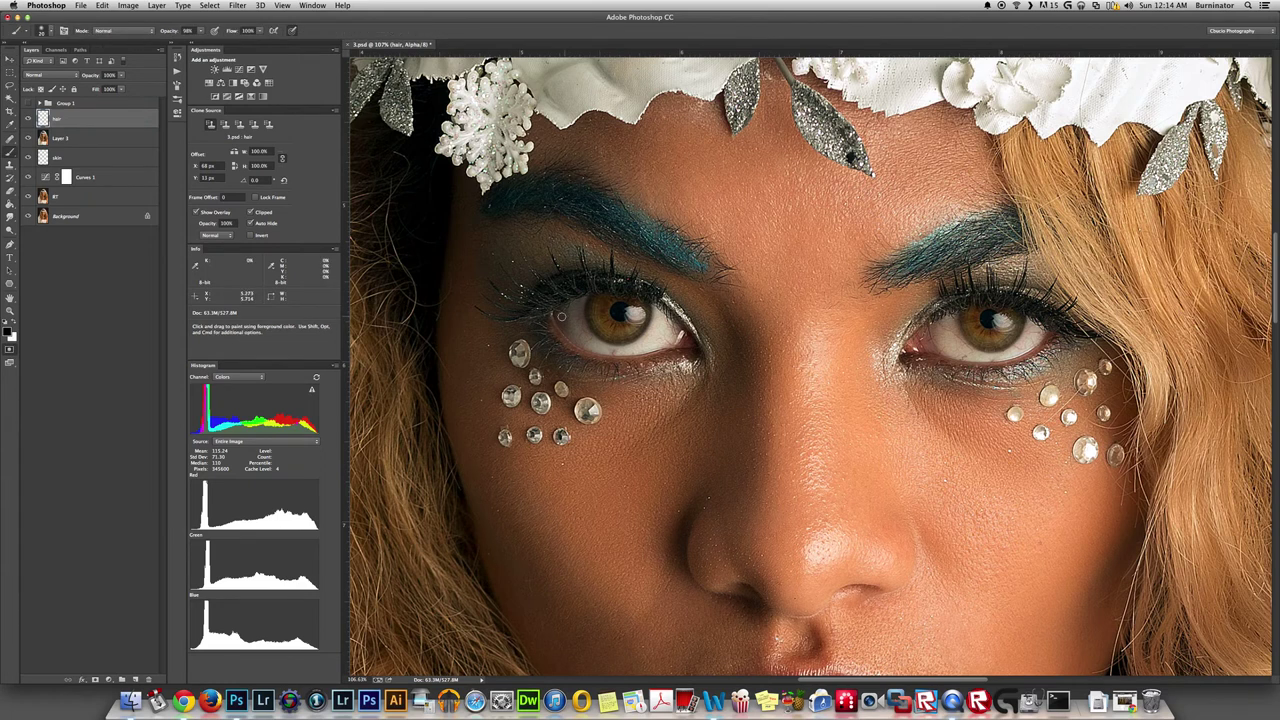
{"action": "mouse_move", "coordinate": [561, 316]}
{"action": "left_mouse_down"}
{"action": "mouse_move", "coordinate": [625, 347]}
{"action": "mouse_move", "coordinate": [655, 308]}
{"action": "mouse_move", "coordinate": [678, 329]}
{"action": "mouse_move", "coordinate": [666, 346]}
{"action": "mouse_move", "coordinate": [633, 350]}
{"action": "mouse_move", "coordinate": [663, 337]}
{"action": "mouse_move", "coordinate": [658, 321]}
{"action": "mouse_move", "coordinate": [653, 339]}
{"action": "mouse_move", "coordinate": [608, 353]}
{"action": "mouse_move", "coordinate": [558, 317]}
{"action": "mouse_move", "coordinate": [578, 310]}
{"action": "mouse_move", "coordinate": [565, 319]}
{"action": "mouse_move", "coordinate": [573, 332]}
{"action": "mouse_move", "coordinate": [614, 347]}
{"action": "left_mouse_up"}
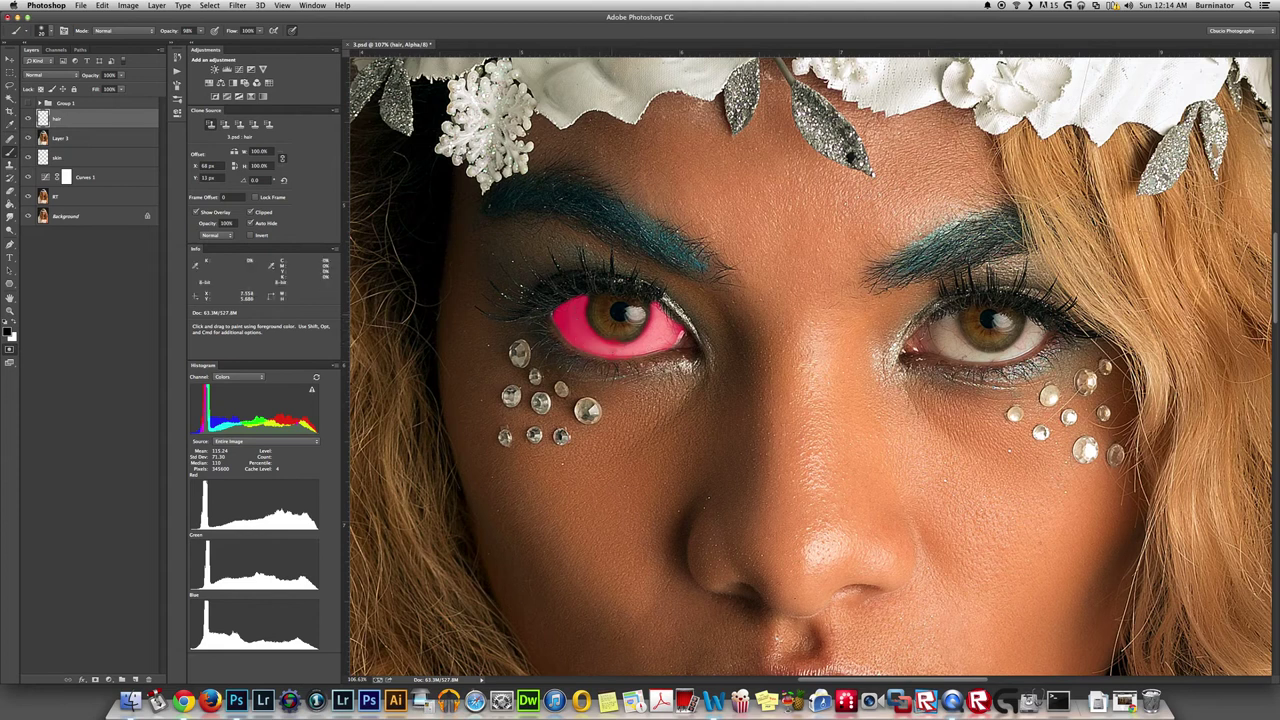
Step: Mask the white of the eye on the image's right as well and convert the Quick Mask into a selection
{"action": "mouse_move", "coordinate": [918, 336]}
{"action": "left_mouse_down"}
{"action": "mouse_move", "coordinate": [948, 314]}
{"action": "mouse_move", "coordinate": [984, 357]}
{"action": "mouse_move", "coordinate": [942, 351]}
{"action": "mouse_move", "coordinate": [928, 332]}
{"action": "mouse_move", "coordinate": [940, 320]}
{"action": "mouse_move", "coordinate": [956, 340]}
{"action": "left_mouse_up"}
{"action": "key", "text": "super+z"}
{"action": "mouse_move", "coordinate": [963, 340]}
{"action": "left_mouse_down"}
{"action": "mouse_move", "coordinate": [1013, 348]}
{"action": "mouse_move", "coordinate": [1030, 318]}
{"action": "mouse_move", "coordinate": [1043, 329]}
{"action": "mouse_move", "coordinate": [995, 359]}
{"action": "mouse_move", "coordinate": [1035, 342]}
{"action": "mouse_move", "coordinate": [977, 358]}
{"action": "mouse_move", "coordinate": [927, 334]}
{"action": "mouse_move", "coordinate": [945, 321]}
{"action": "mouse_move", "coordinate": [933, 343]}
{"action": "mouse_move", "coordinate": [976, 354]}
{"action": "mouse_move", "coordinate": [931, 338]}
{"action": "left_mouse_up"}
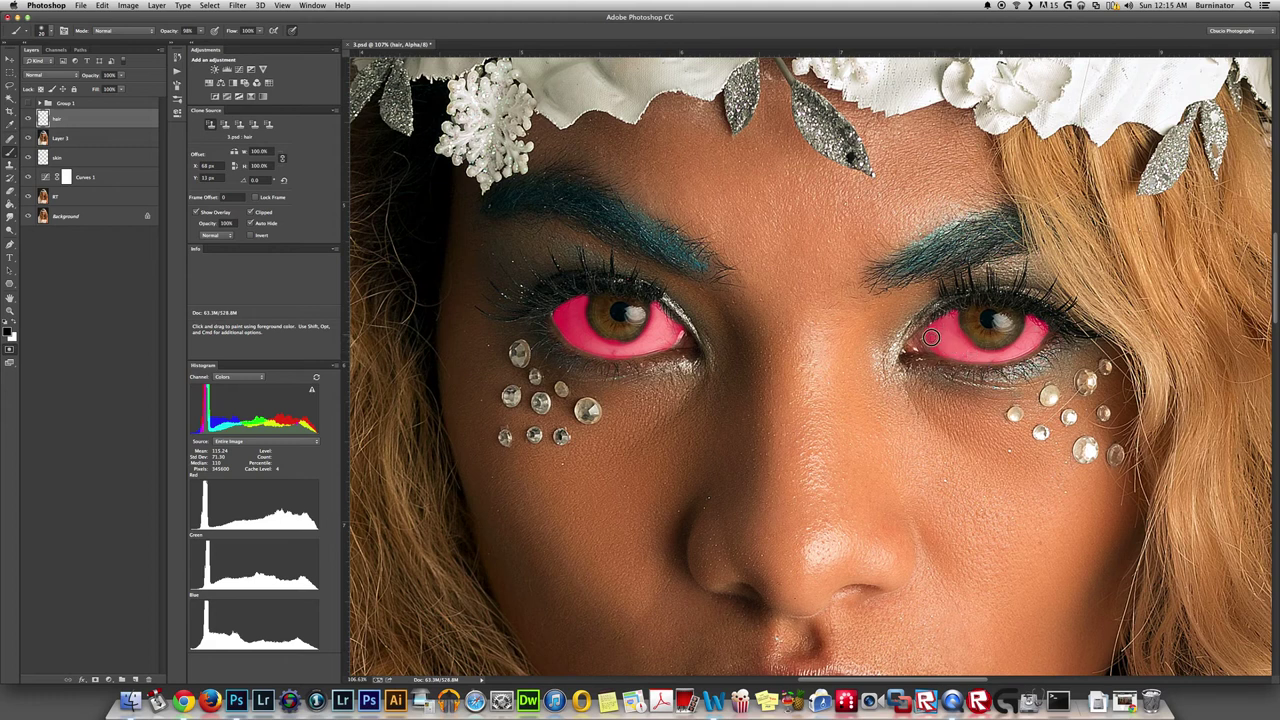
{"action": "key", "text": "bracketleft"}
{"action": "key", "text": "q"}
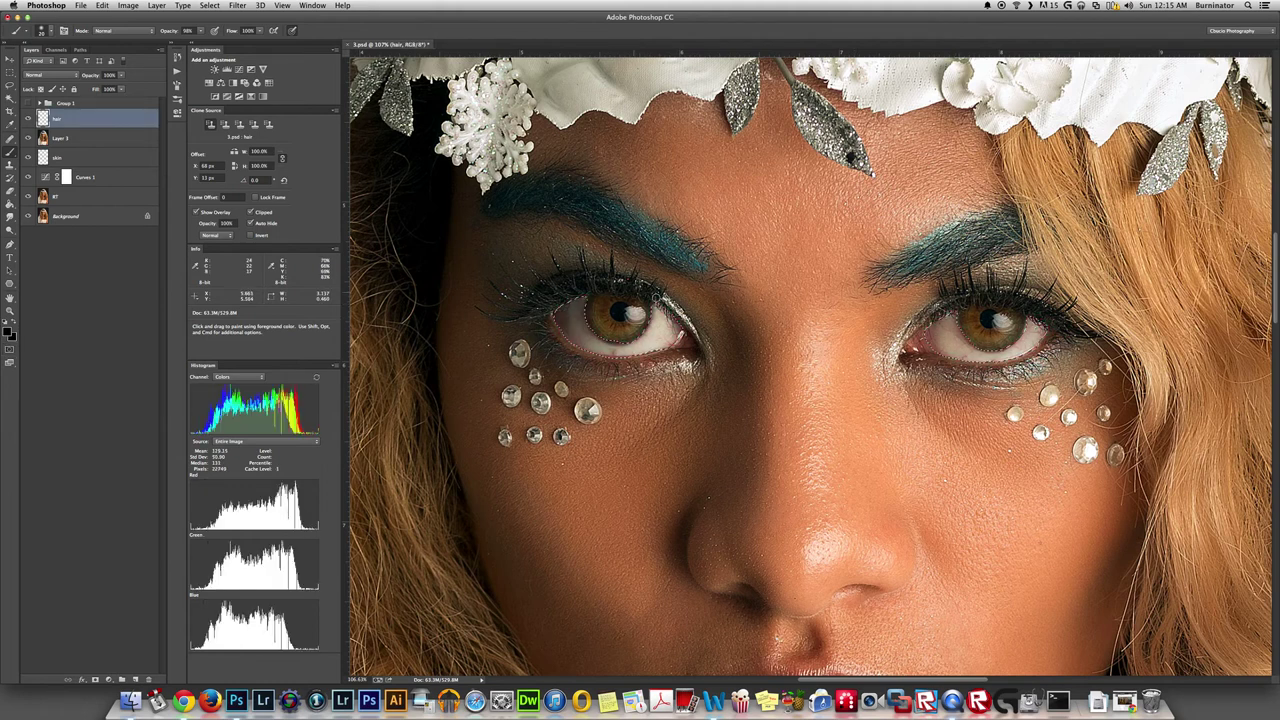
Step: Add a Hue/Saturation adjustment for the selected eye whites, setting the Reds to Saturation -44 and Lightness +17
{"action": "left_click", "coordinate": [209, 83]}
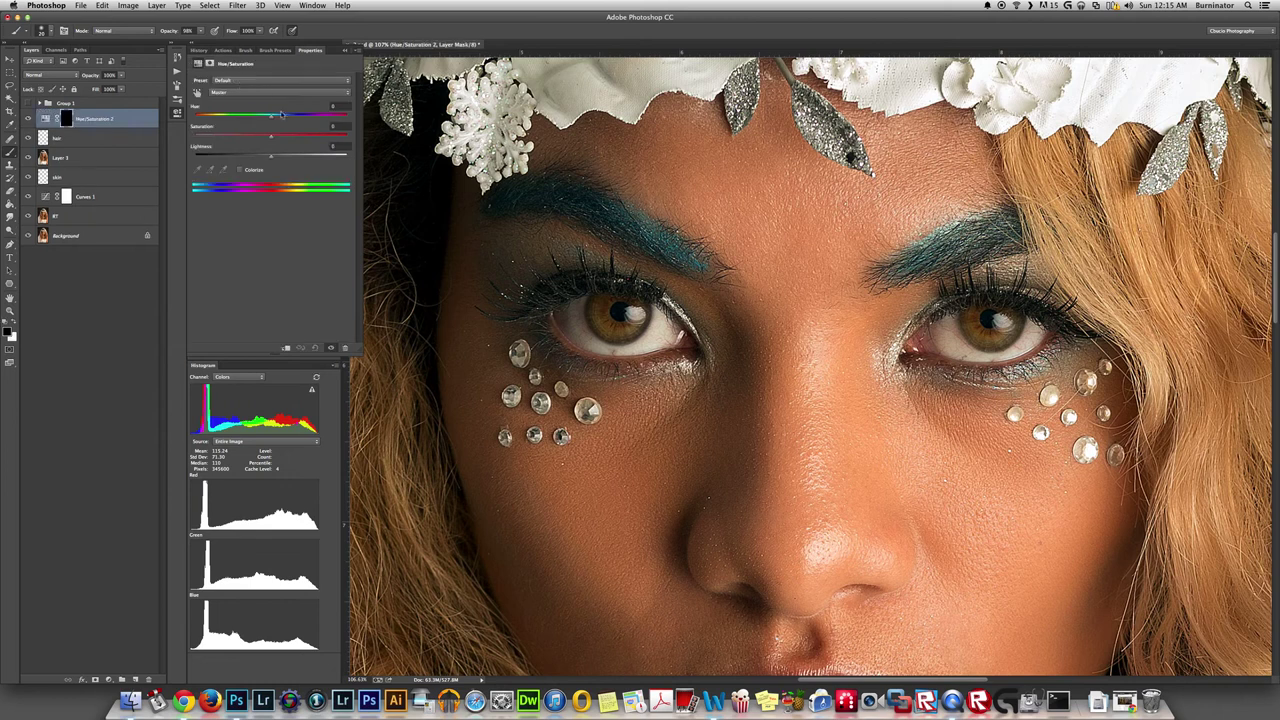
{"action": "left_click", "coordinate": [237, 95]}
{"action": "left_click", "coordinate": [237, 103]}
{"action": "left_click_drag", "start_coordinate": [260, 136], "coordinate": [282, 157]}
Step: Compare the eyes without the Hue/Saturation adjustment, restore it, and set its Reds to Saturation -100 and Lightness +42
{"action": "left_click", "coordinate": [28, 119]}
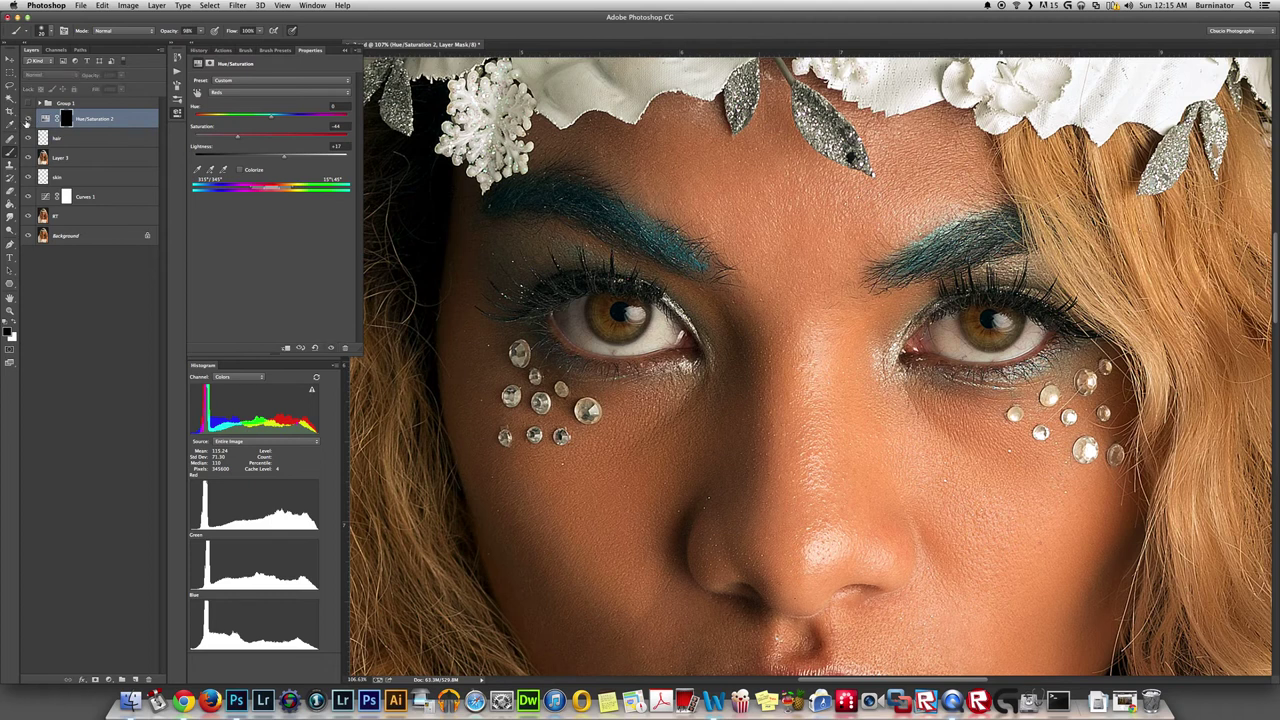
{"action": "left_click", "coordinate": [28, 119]}
{"action": "left_click_drag", "start_coordinate": [237, 139], "coordinate": [176, 131]}
{"action": "left_click_drag", "start_coordinate": [283, 158], "coordinate": [304, 157]}
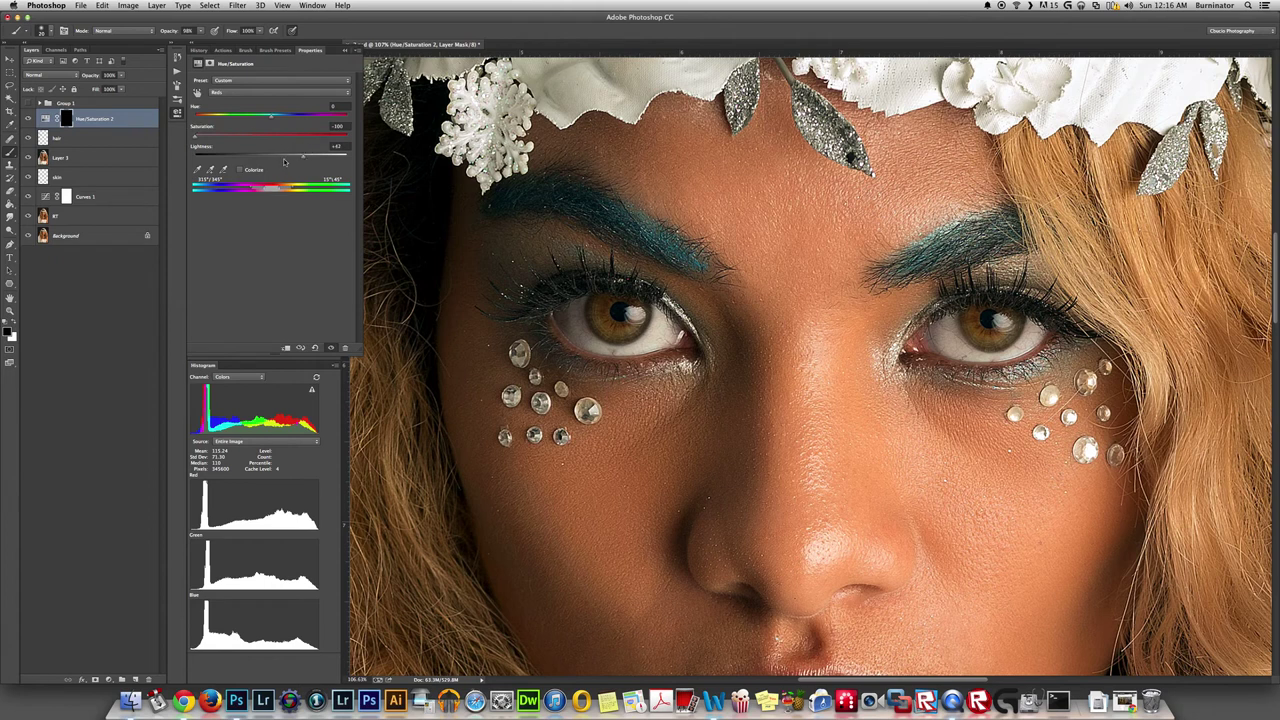
Step: Compare the full portrait with and without the Hue/Saturation adjustment on the eye whites
{"action": "key", "text": "super+0"}
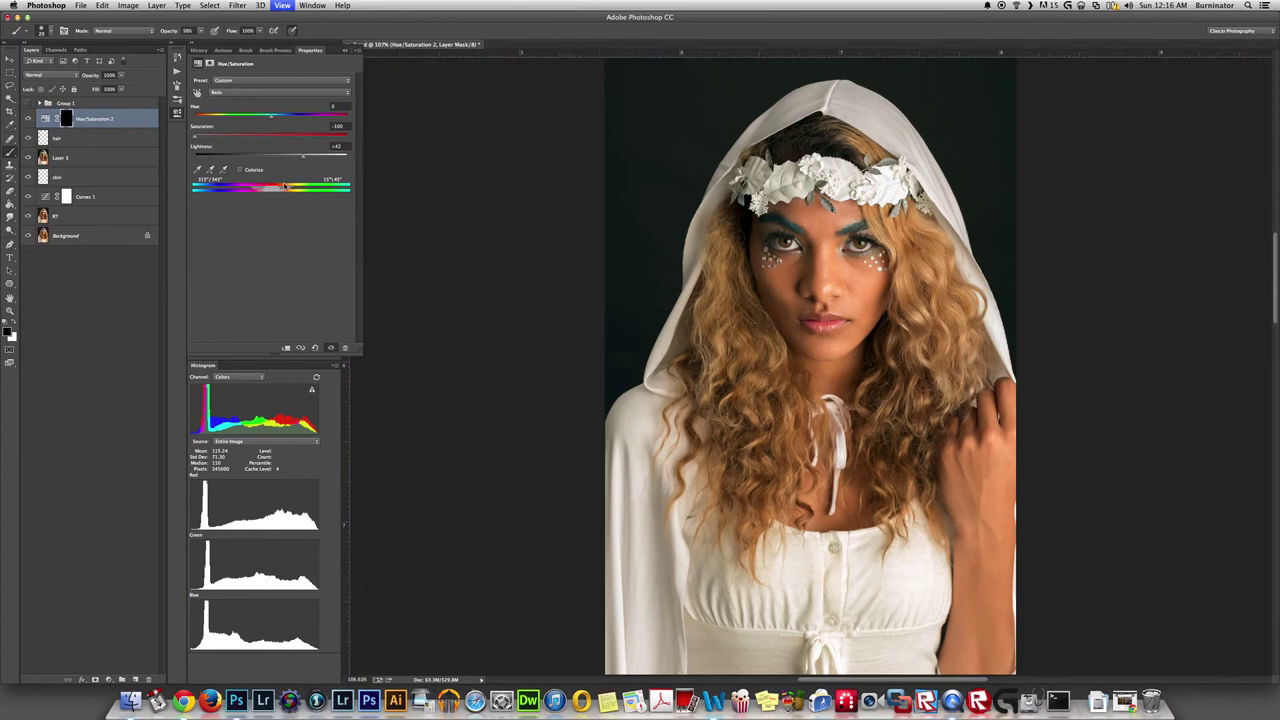
{"action": "left_click", "coordinate": [176, 114]}
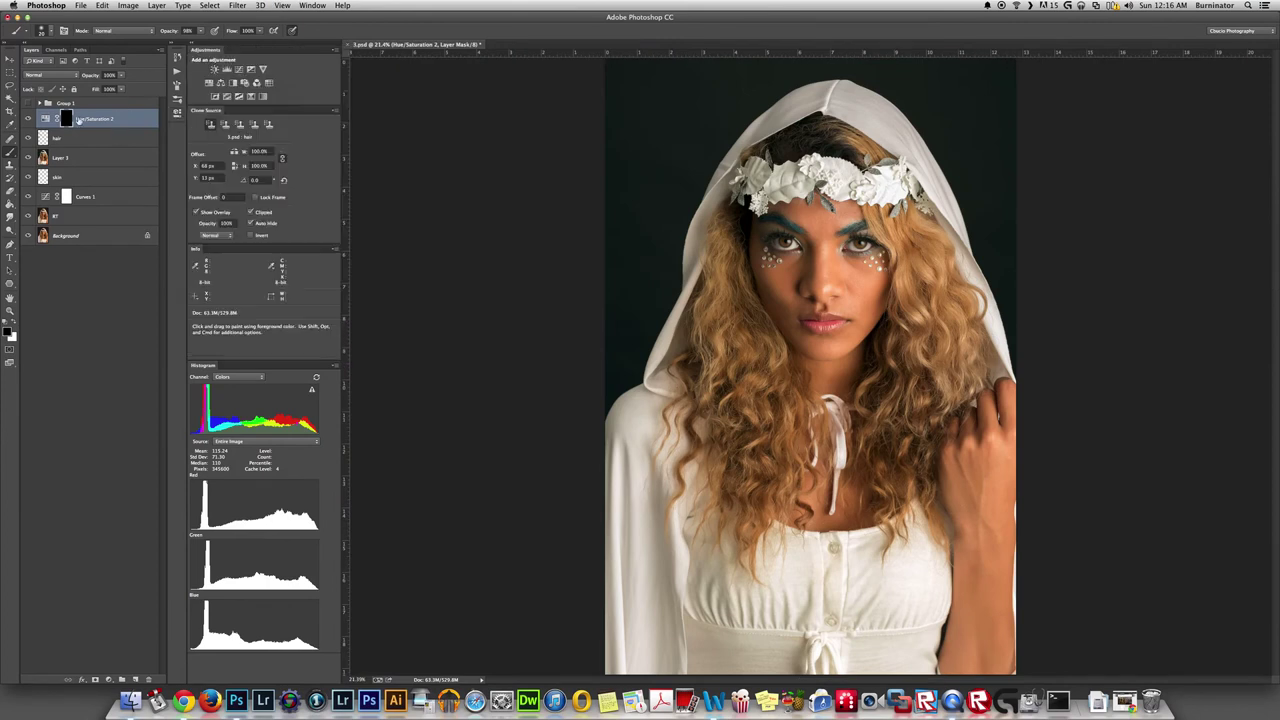
{"action": "left_click", "coordinate": [28, 119]}
{"action": "left_click", "coordinate": [29, 119]}
{"action": "left_click", "coordinate": [29, 119]}
{"action": "left_click", "coordinate": [29, 119]}
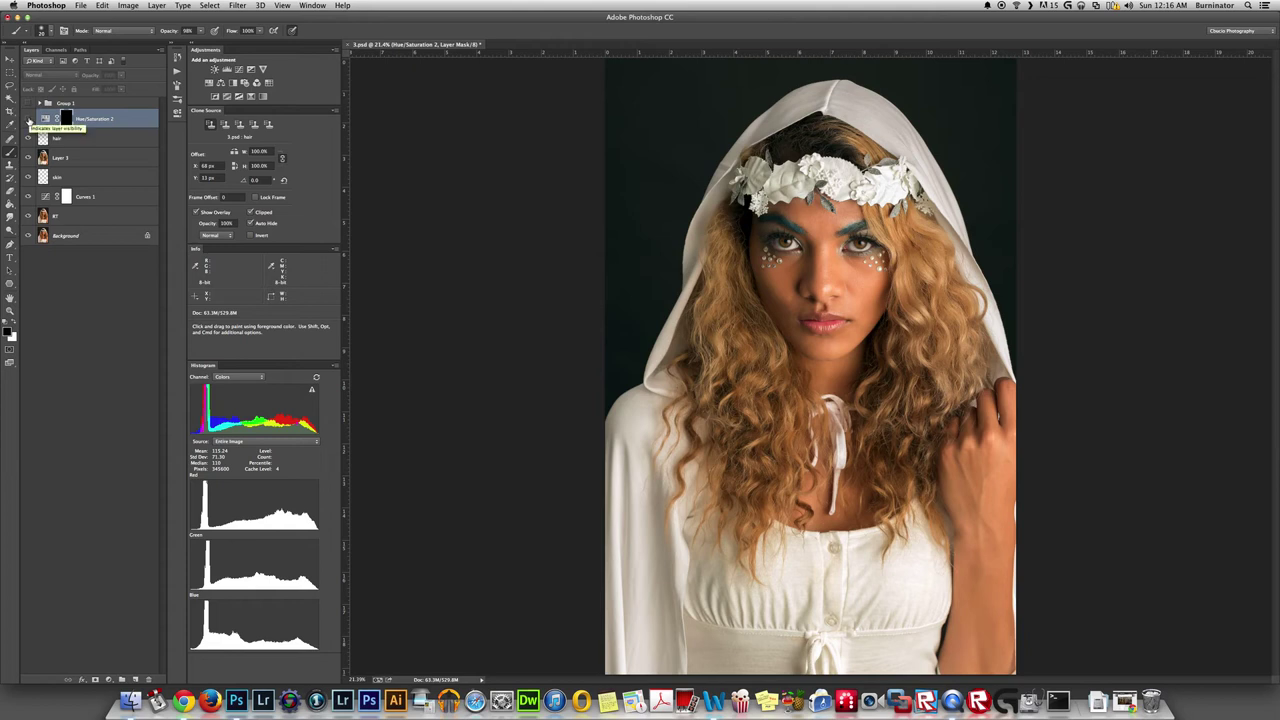
{"action": "left_click", "coordinate": [29, 119]}
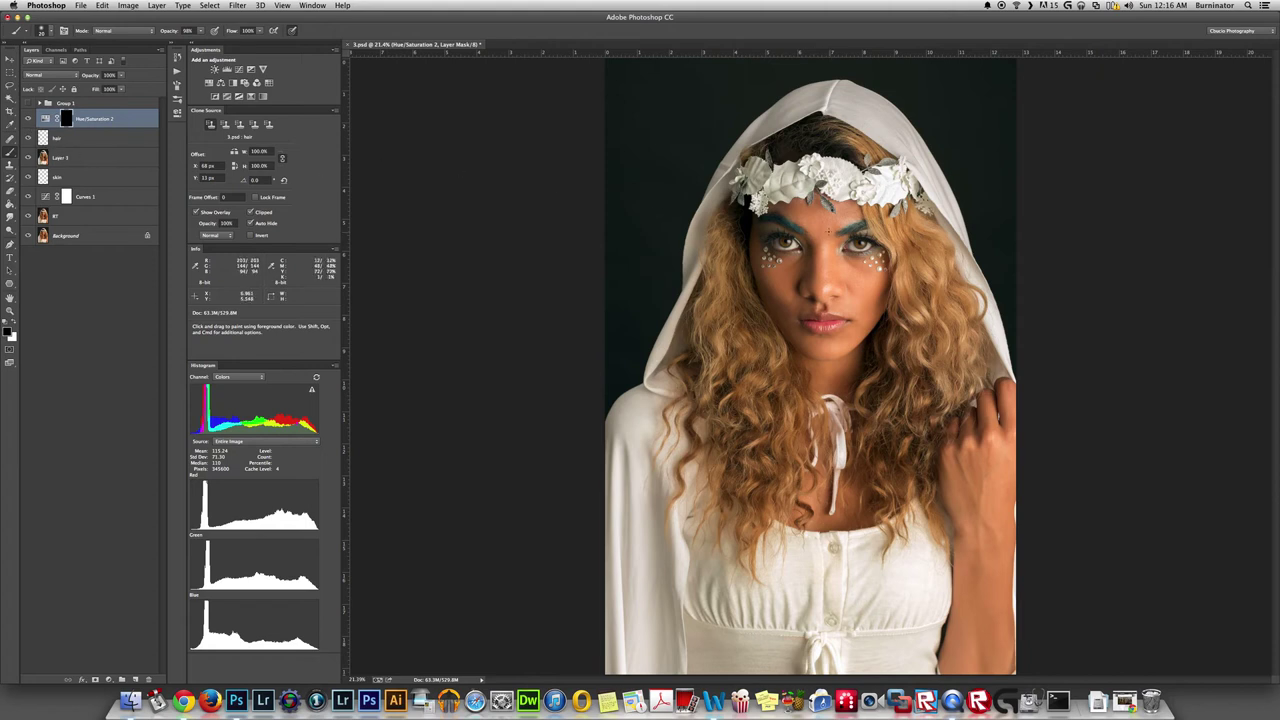
Step: Inspect the corners and edges of both whitened eyes up close
{"action": "scroll", "coordinate": [787, 240], "scroll_direction": "up", "scroll_amount": 5}
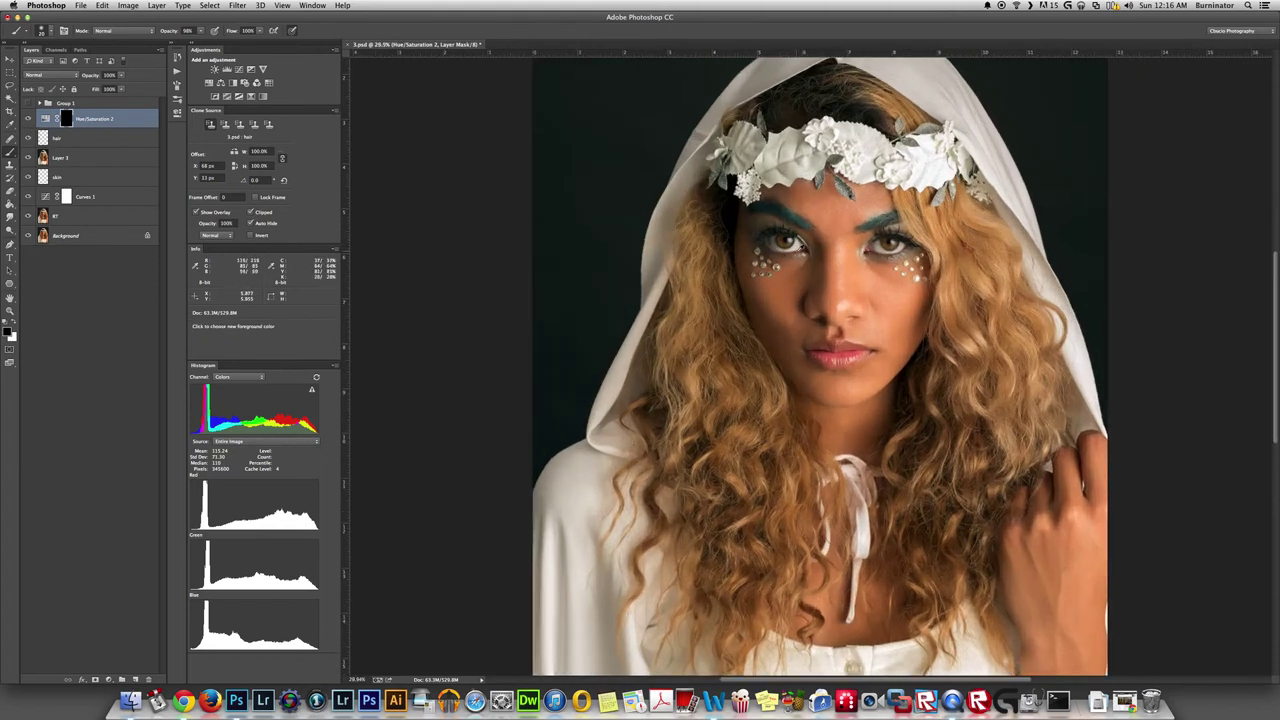
{"action": "scroll", "coordinate": [808, 232], "scroll_direction": "up", "scroll_amount": 5}
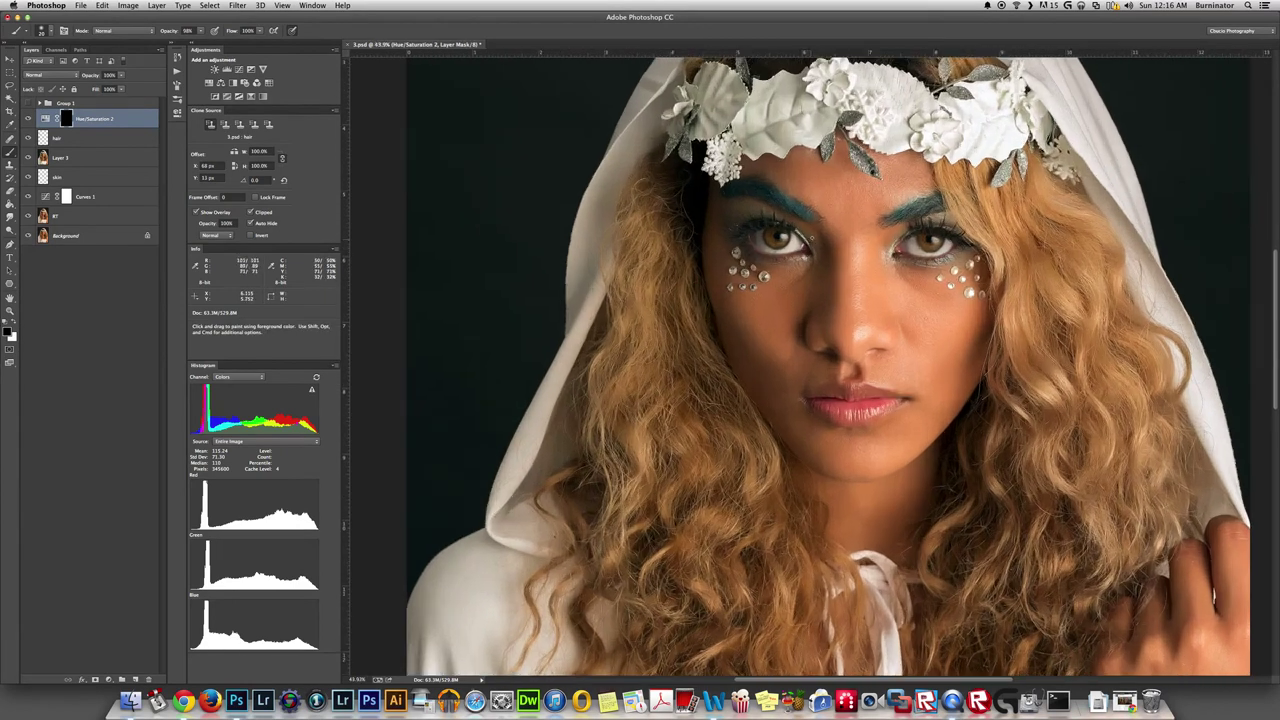
{"action": "scroll", "coordinate": [817, 230], "scroll_direction": "up", "scroll_amount": 5}
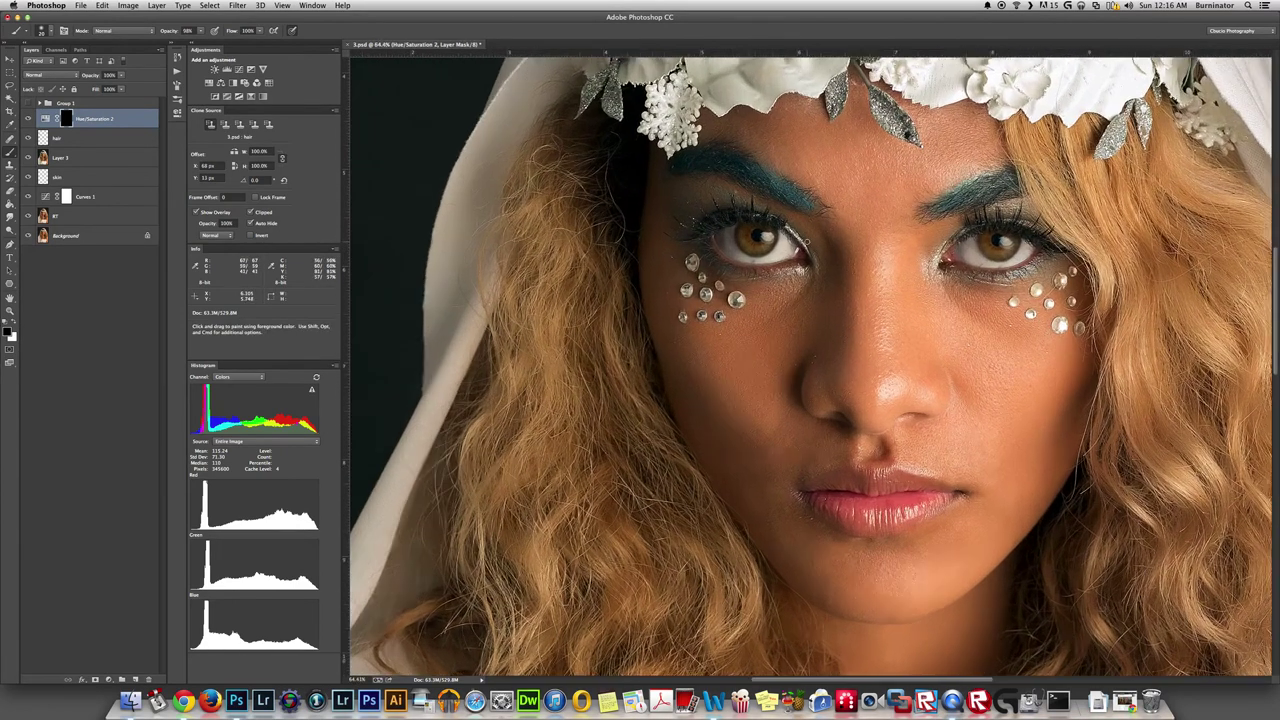
{"action": "scroll", "coordinate": [810, 247], "scroll_direction": "up", "scroll_amount": 6}
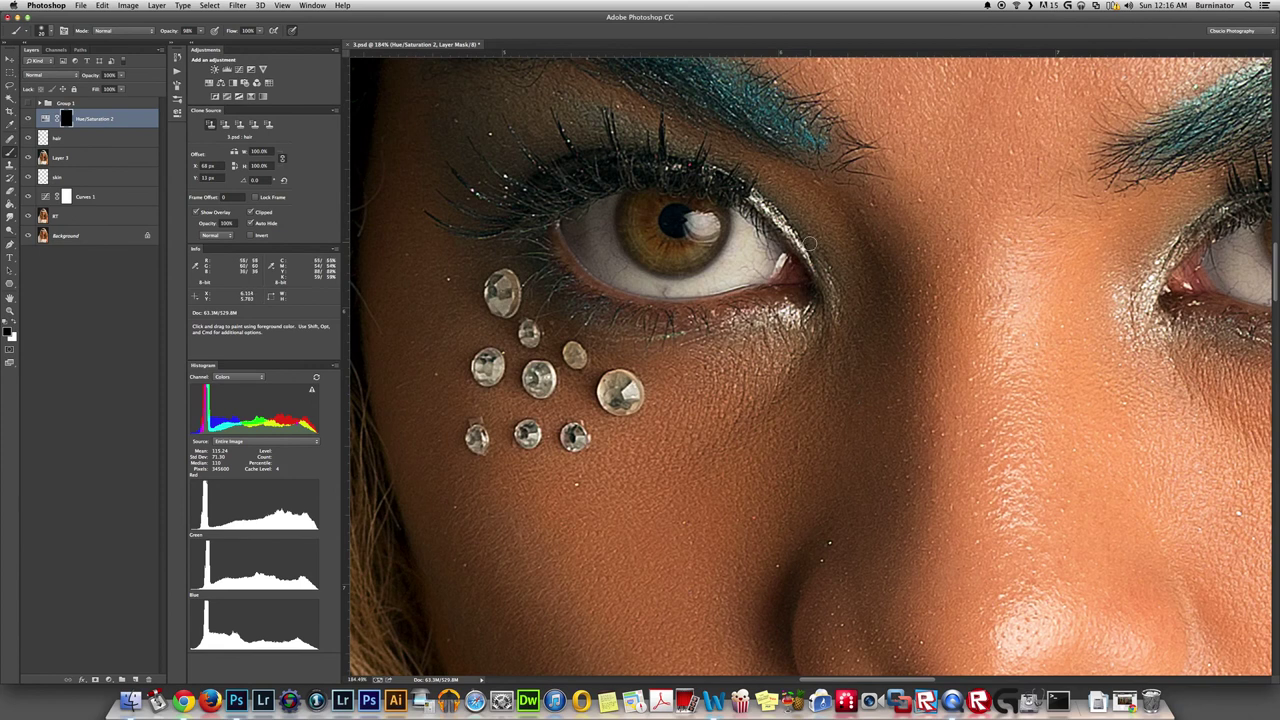
{"action": "scroll", "coordinate": [807, 252], "scroll_direction": "down", "scroll_amount": 4}
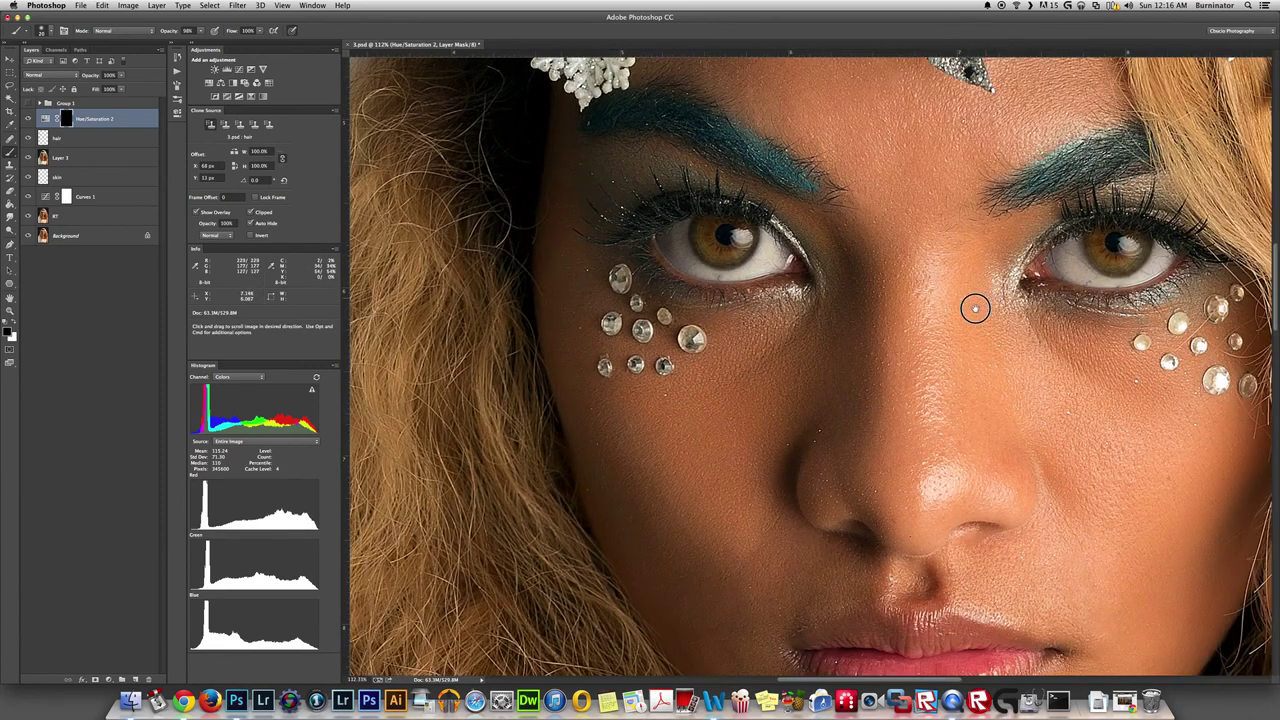
{"action": "scroll", "coordinate": [932, 341], "scroll_direction": "down", "scroll_amount": 1}
{"action": "left_click_drag", "start_coordinate": [932, 340], "coordinate": [923, 343]}
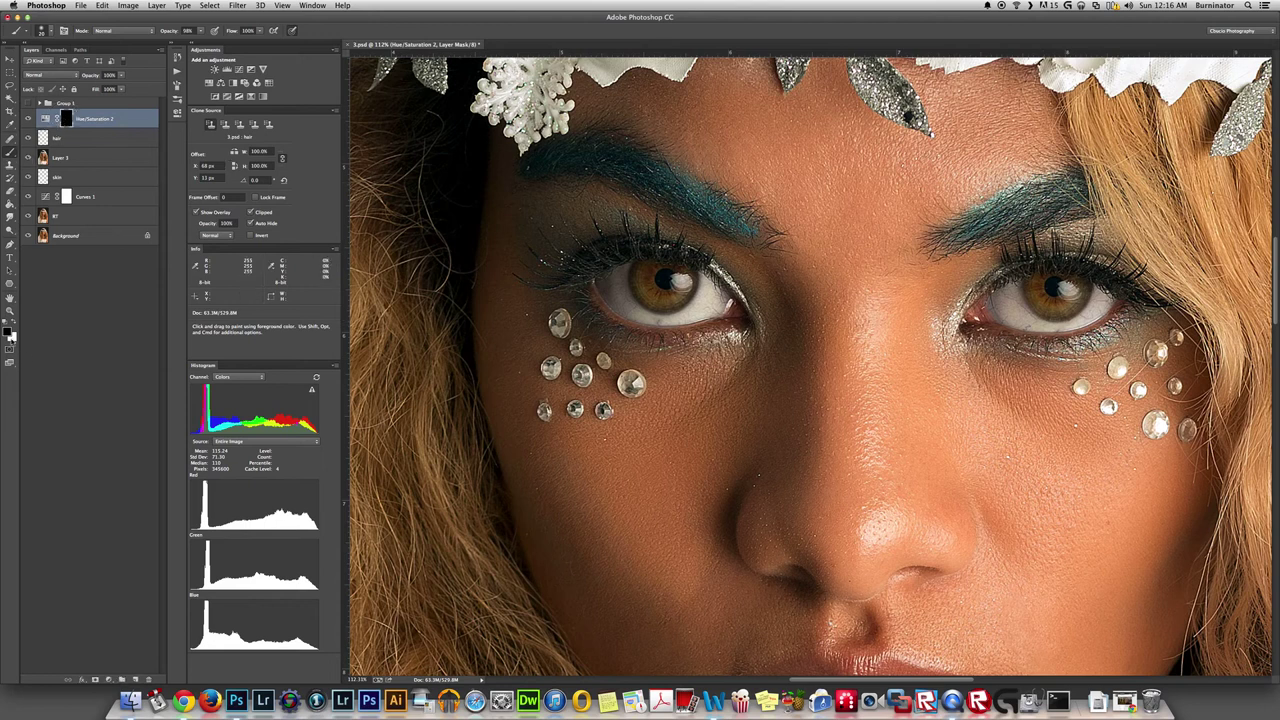
Step: Touch up the Hue/Saturation layer mask with the Brush along the edges and corners of the eye whites
{"action": "left_click", "coordinate": [16, 323]}
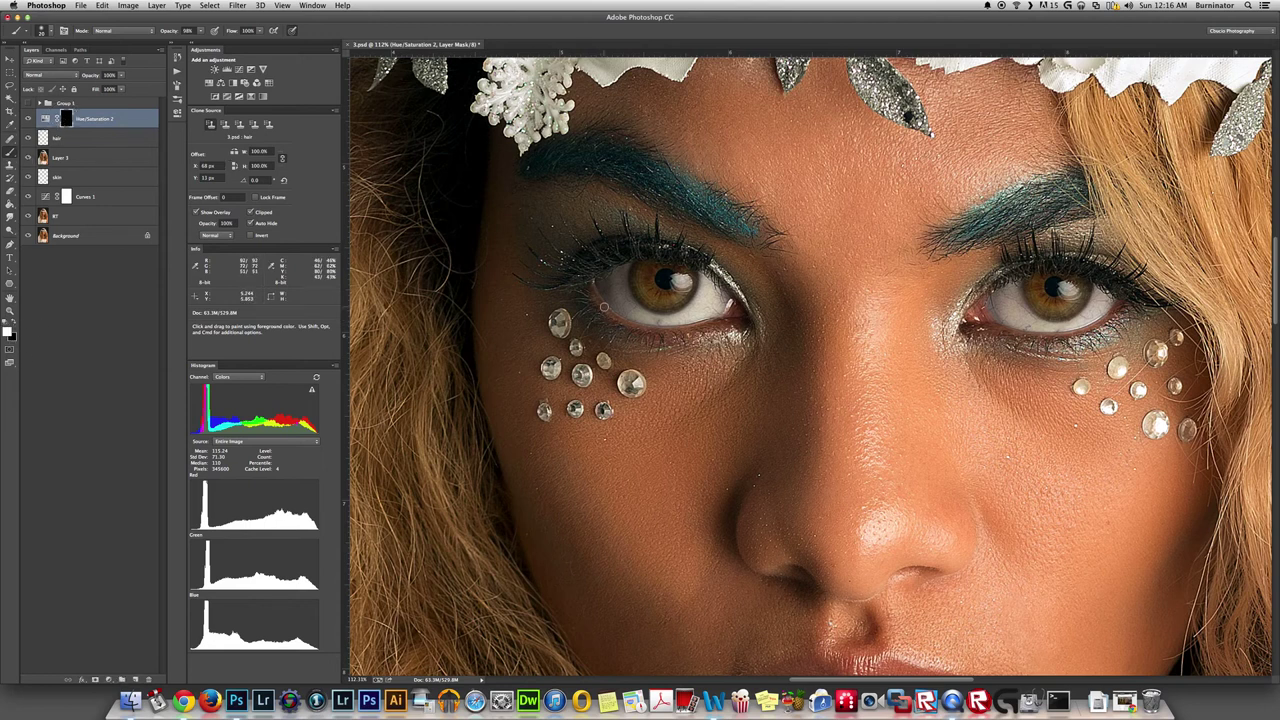
{"action": "scroll", "coordinate": [606, 299], "scroll_direction": "up", "scroll_amount": 4}
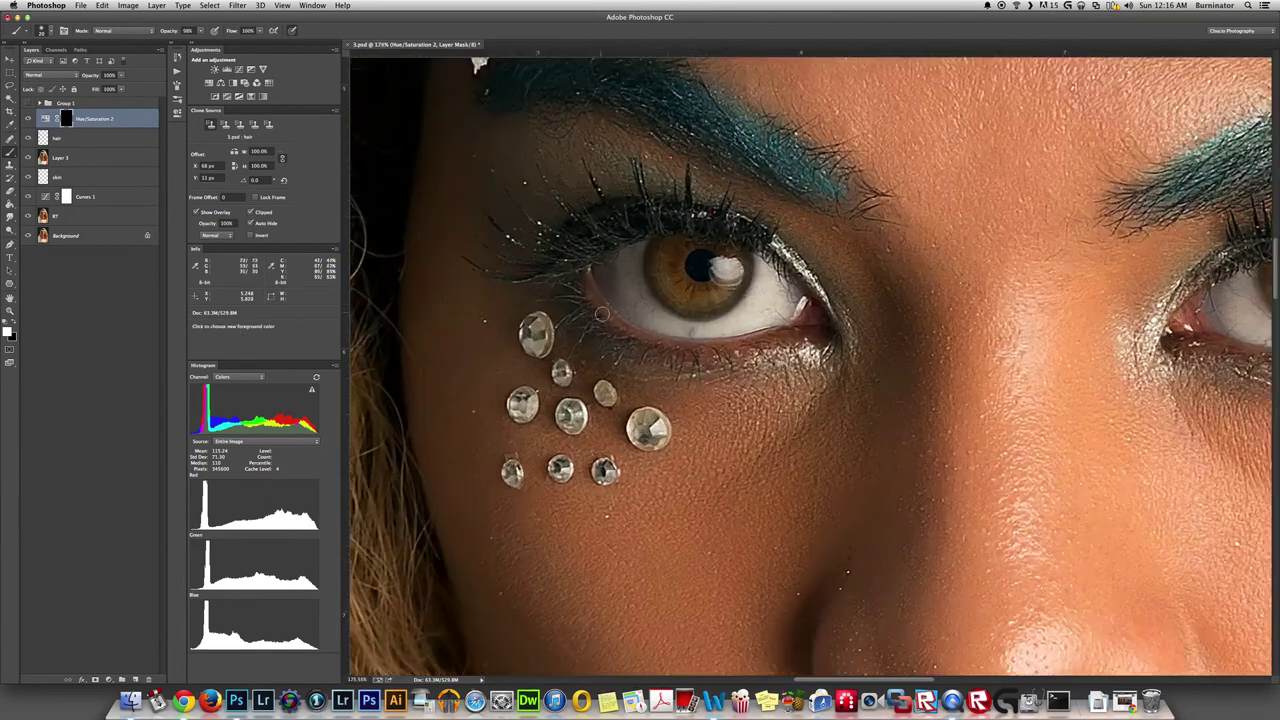
{"action": "key", "text": "bracketright"}
{"action": "key", "text": "bracketright"}
{"action": "key", "text": "bracketright"}
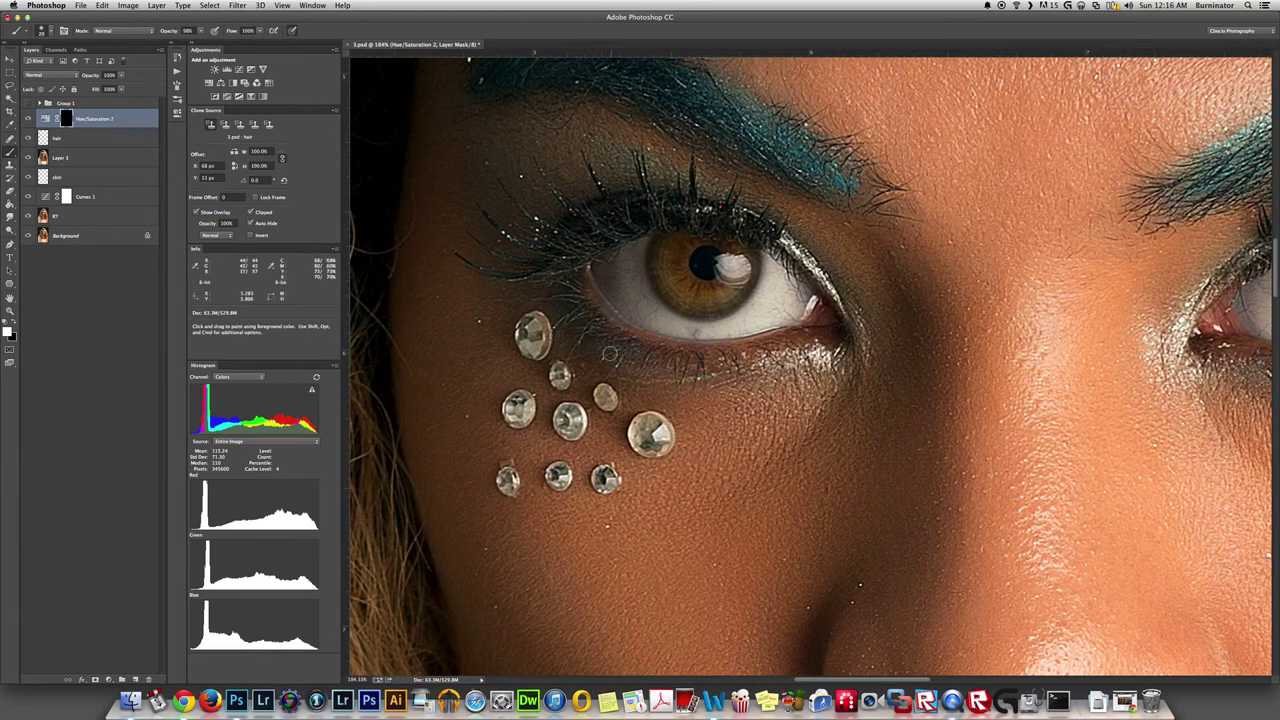
{"action": "key", "text": "bracketright"}
{"action": "key", "text": "bracketright"}
{"action": "left_click_drag", "start_coordinate": [1100, 335], "coordinate": [728, 334]}
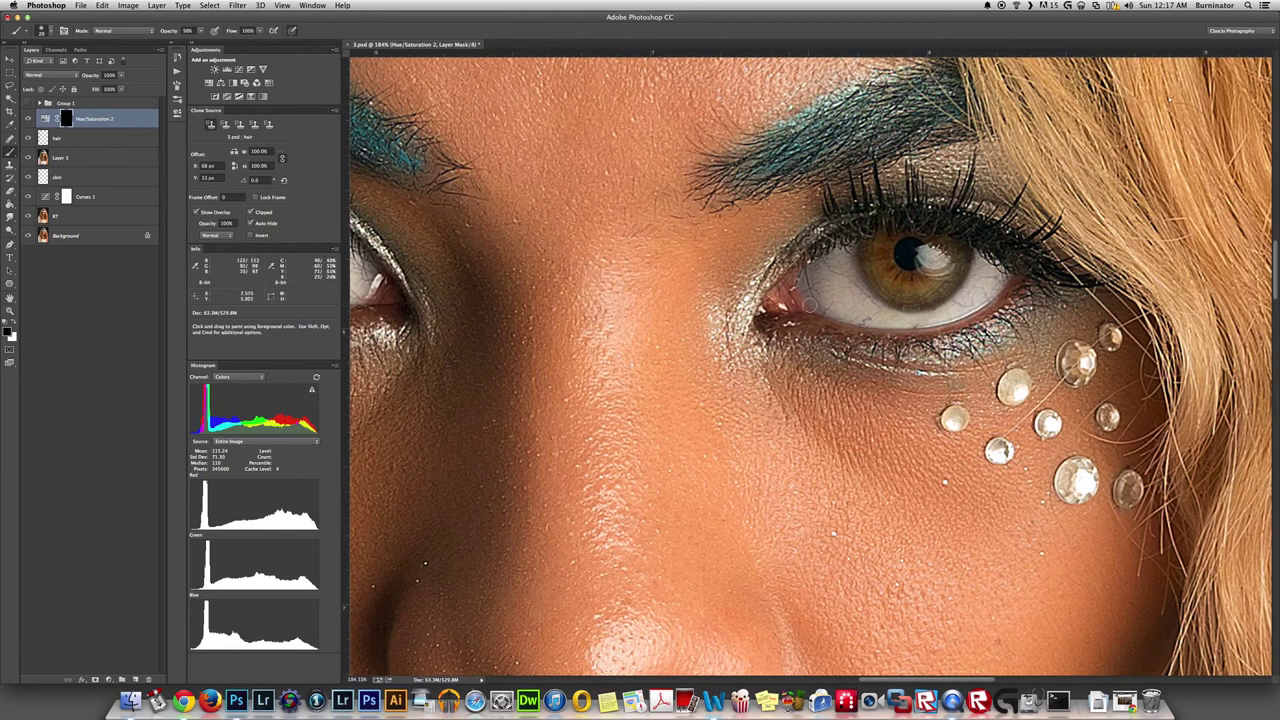
{"action": "mouse_move", "coordinate": [818, 311]}
{"action": "left_mouse_down"}
{"action": "mouse_move", "coordinate": [795, 279]}
{"action": "mouse_move", "coordinate": [828, 320]}
{"action": "mouse_move", "coordinate": [802, 273]}
{"action": "mouse_move", "coordinate": [831, 327]}
{"action": "mouse_move", "coordinate": [861, 339]}
{"action": "mouse_move", "coordinate": [955, 327]}
{"action": "mouse_move", "coordinate": [1012, 284]}
{"action": "left_mouse_up"}
Step: Paint a Quick Mask over the iris and pupil of the eye on the image's left
{"action": "scroll", "coordinate": [804, 318], "scroll_direction": "down", "scroll_amount": 3}
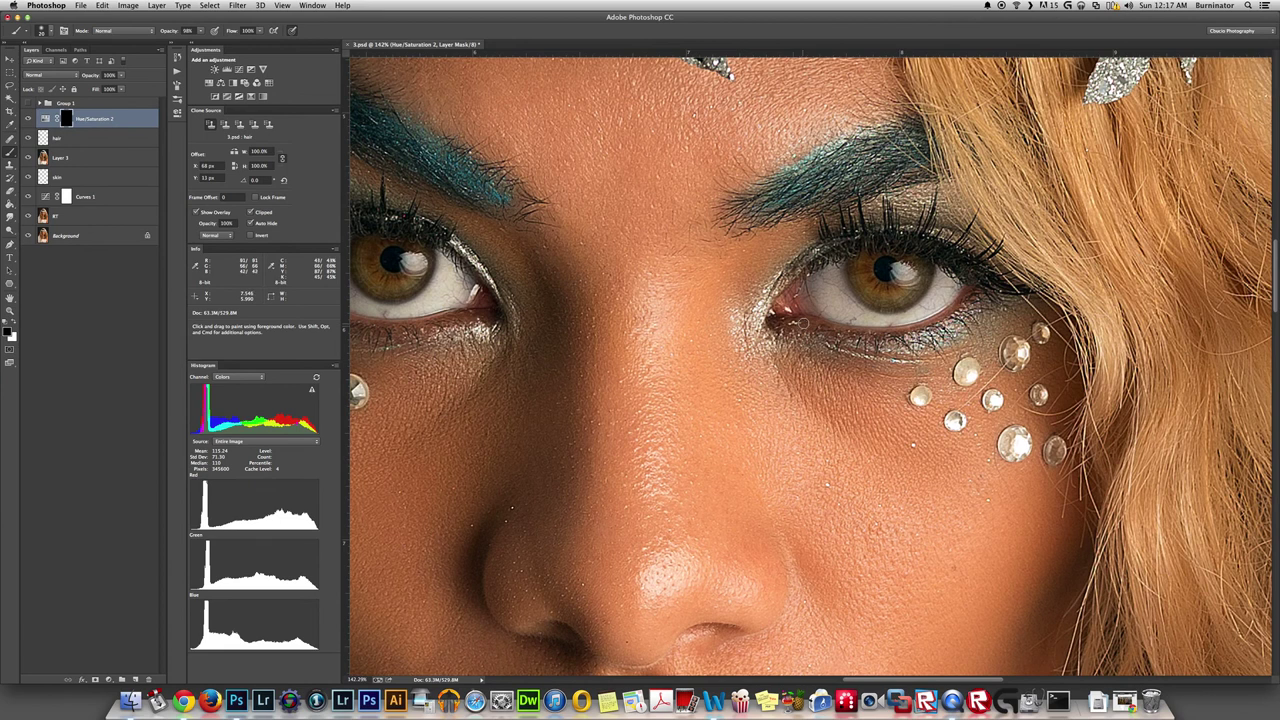
{"action": "left_click_drag", "start_coordinate": [657, 371], "coordinate": [727, 378]}
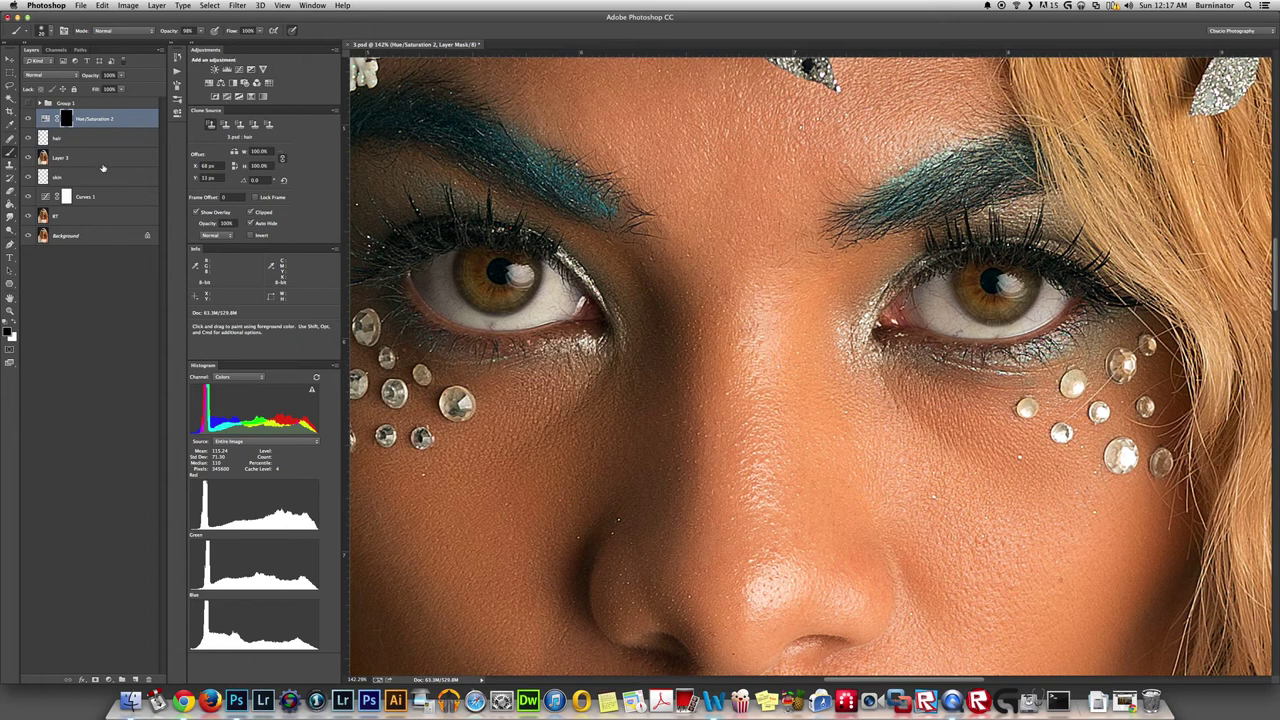
{"action": "key", "text": "q"}
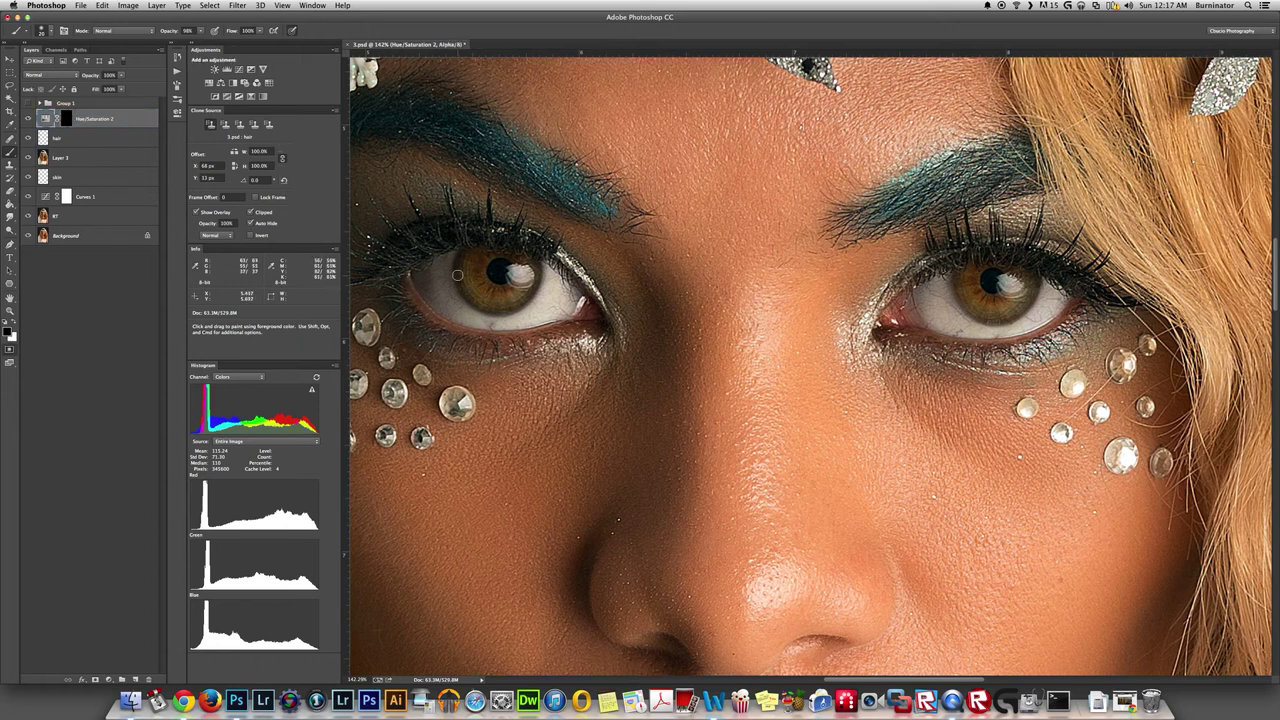
{"action": "mouse_move", "coordinate": [462, 250]}
{"action": "left_mouse_down"}
{"action": "mouse_move", "coordinate": [467, 291]}
{"action": "mouse_move", "coordinate": [492, 306]}
{"action": "mouse_move", "coordinate": [524, 296]}
{"action": "mouse_move", "coordinate": [526, 258]}
{"action": "mouse_move", "coordinate": [472, 252]}
{"action": "mouse_move", "coordinate": [476, 280]}
{"action": "mouse_move", "coordinate": [524, 264]}
{"action": "mouse_move", "coordinate": [520, 288]}
{"action": "mouse_move", "coordinate": [494, 295]}
{"action": "mouse_move", "coordinate": [504, 281]}
{"action": "left_mouse_up"}
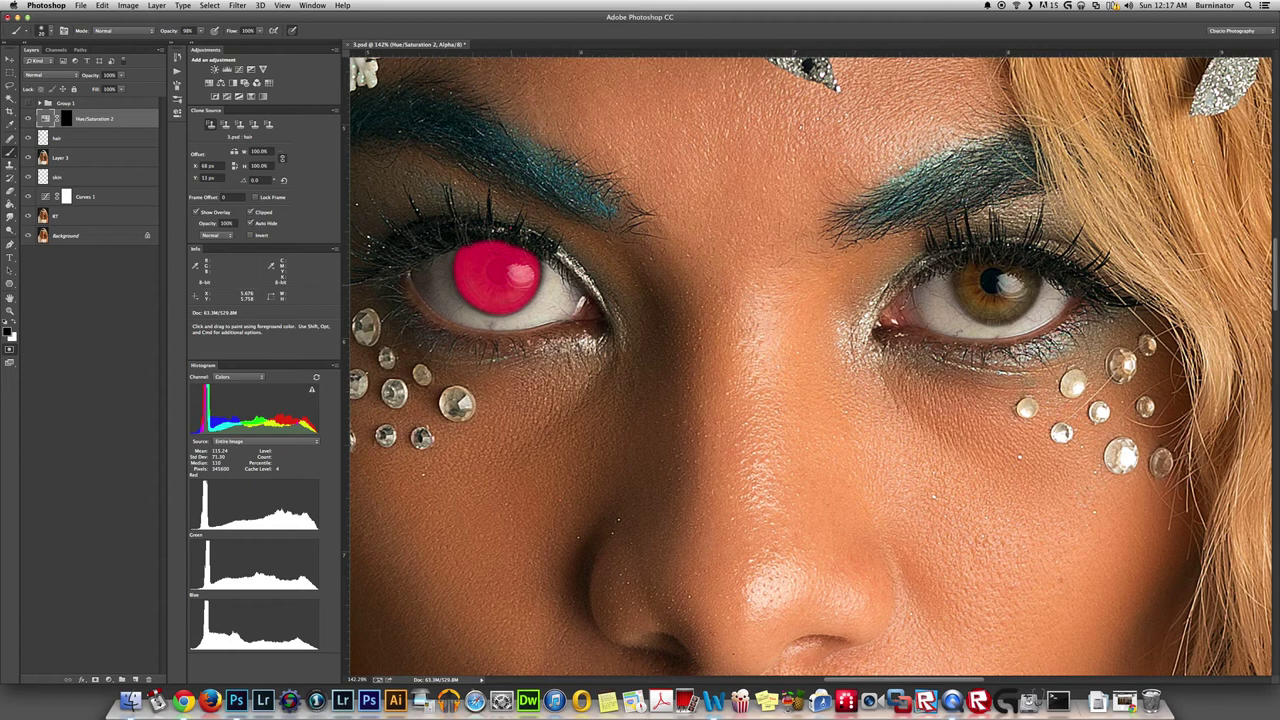
Step: Mask the iris on the image's right too, convert the Quick Mask into a selection, and add an Exposure adjustment layer for both irises
{"action": "mouse_move", "coordinate": [966, 271]}
{"action": "left_mouse_down"}
{"action": "mouse_move", "coordinate": [1006, 316]}
{"action": "mouse_move", "coordinate": [993, 316]}
{"action": "mouse_move", "coordinate": [1031, 288]}
{"action": "mouse_move", "coordinate": [1021, 270]}
{"action": "mouse_move", "coordinate": [974, 264]}
{"action": "mouse_move", "coordinate": [970, 300]}
{"action": "mouse_move", "coordinate": [999, 276]}
{"action": "mouse_move", "coordinate": [1022, 292]}
{"action": "mouse_move", "coordinate": [996, 309]}
{"action": "mouse_move", "coordinate": [991, 290]}
{"action": "mouse_move", "coordinate": [987, 303]}
{"action": "mouse_move", "coordinate": [1019, 299]}
{"action": "mouse_move", "coordinate": [1020, 311]}
{"action": "mouse_move", "coordinate": [1034, 287]}
{"action": "mouse_move", "coordinate": [1026, 276]}
{"action": "mouse_move", "coordinate": [989, 284]}
{"action": "left_mouse_up"}
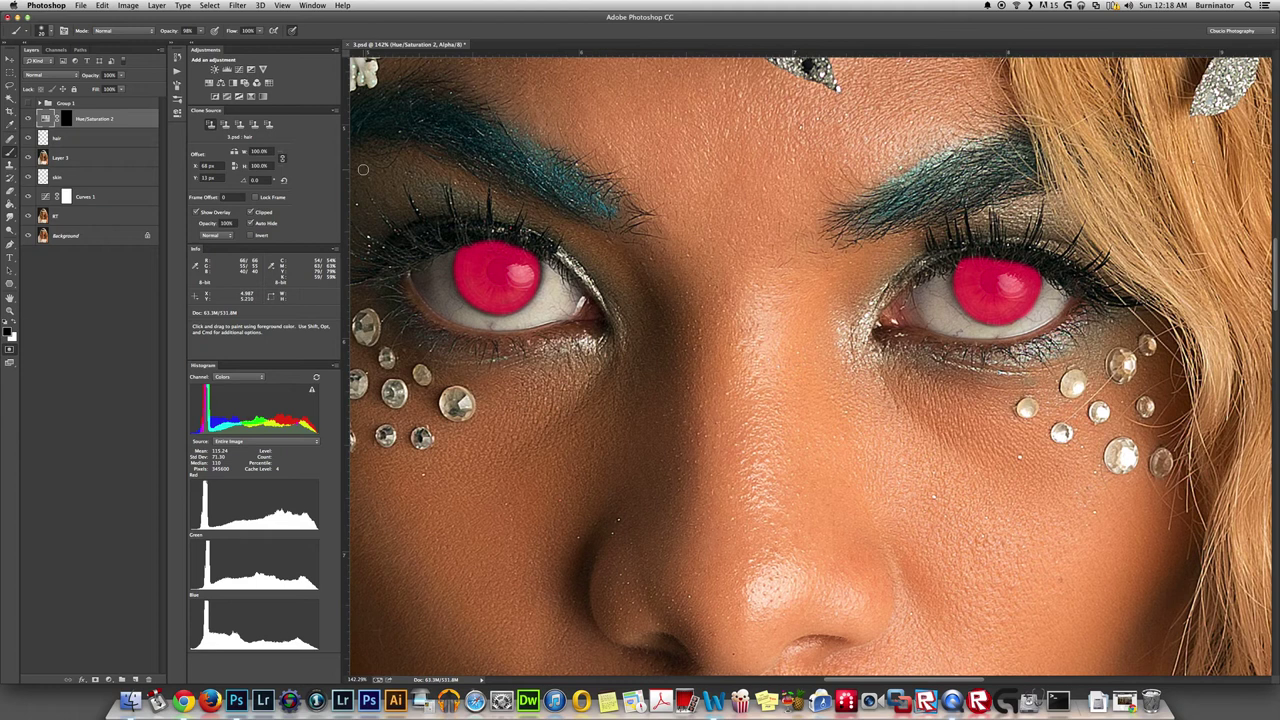
{"action": "key", "text": "q"}
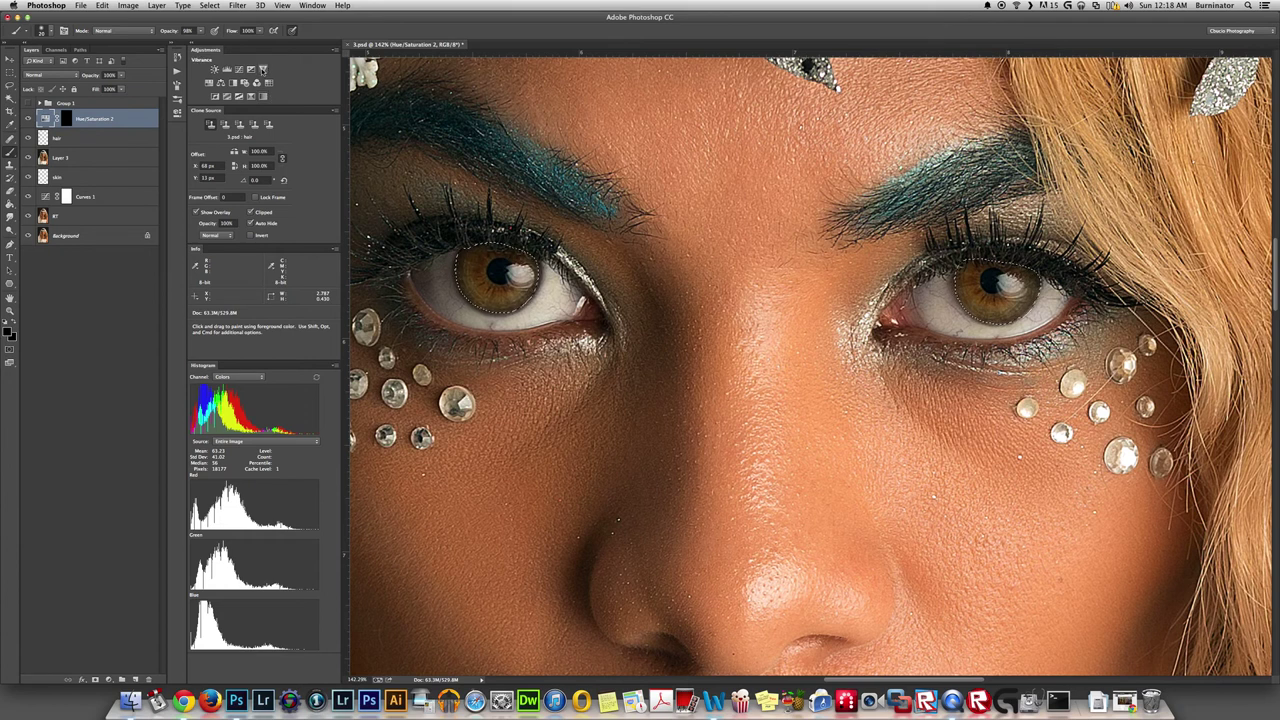
{"action": "left_click", "coordinate": [252, 71]}
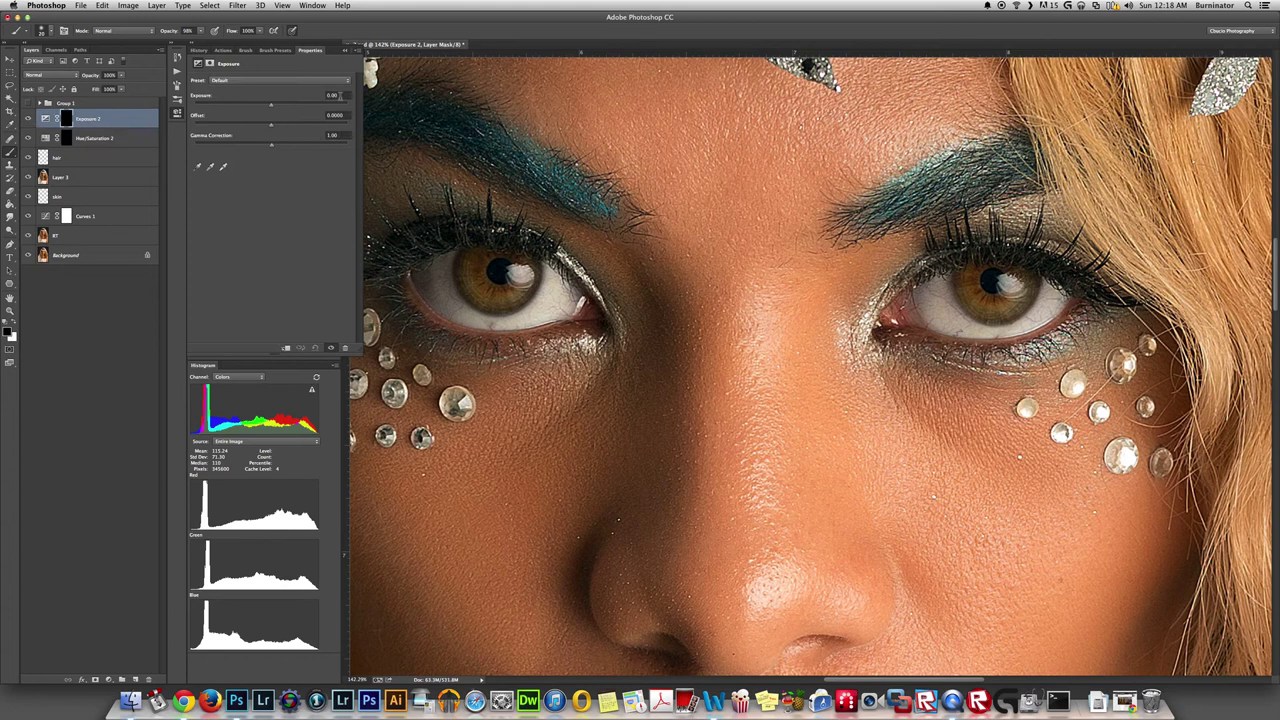
Step: Brighten both irises by raising the Exposure value of the adjustment layer and set its Gamma Correction to 0.70
{"action": "left_click", "coordinate": [341, 96]}
{"action": "key", "text": "Return"}
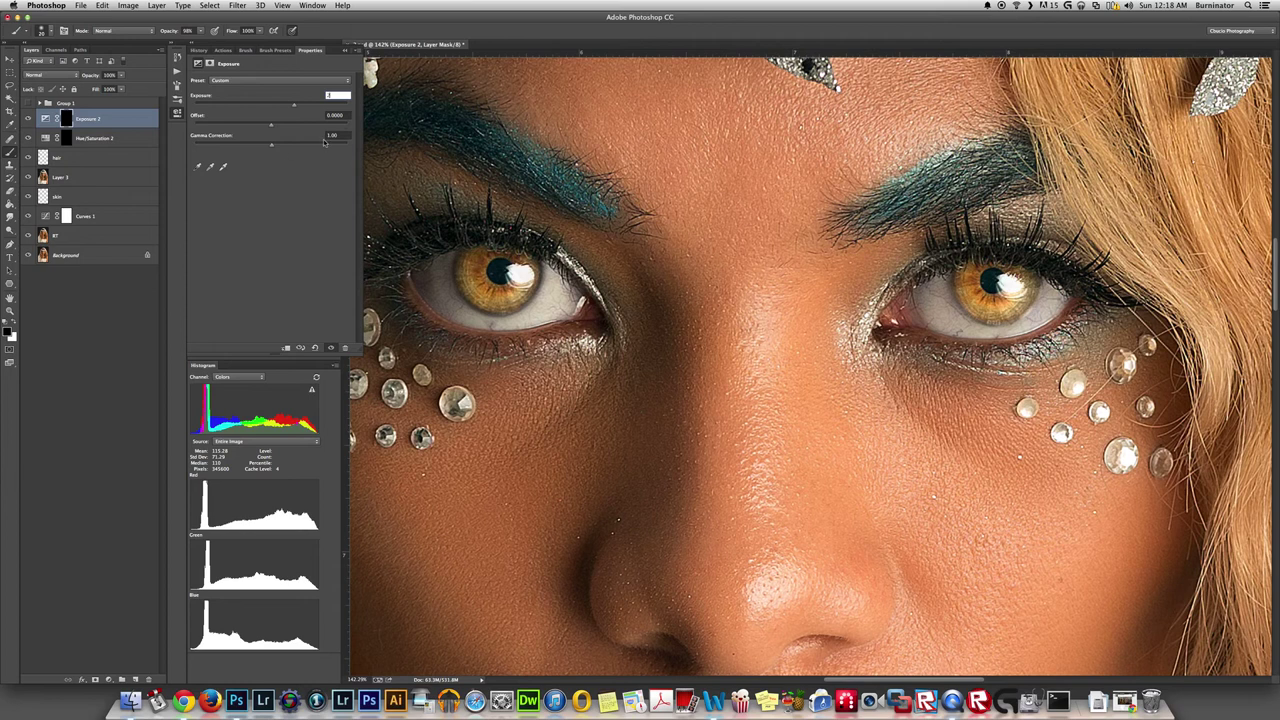
{"action": "left_click_drag", "start_coordinate": [273, 148], "coordinate": [292, 147]}
{"action": "left_click_drag", "start_coordinate": [291, 147], "coordinate": [292, 148]}
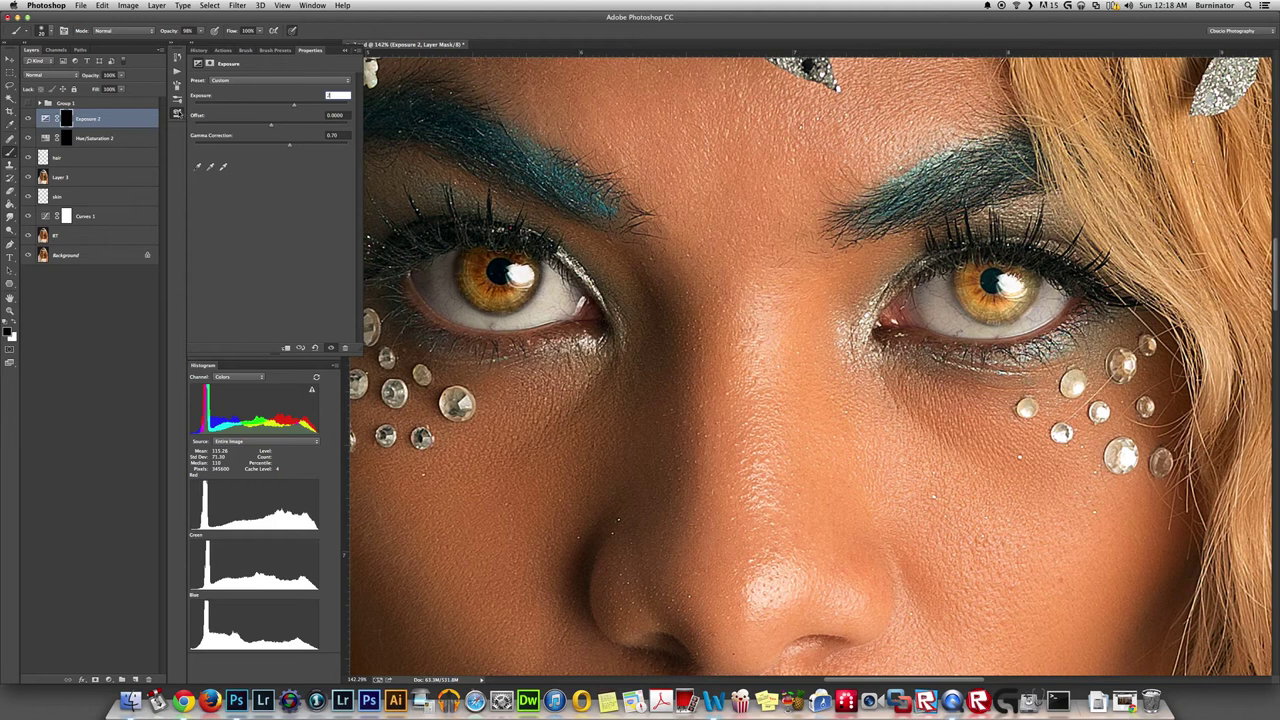
{"action": "left_click", "coordinate": [178, 113]}
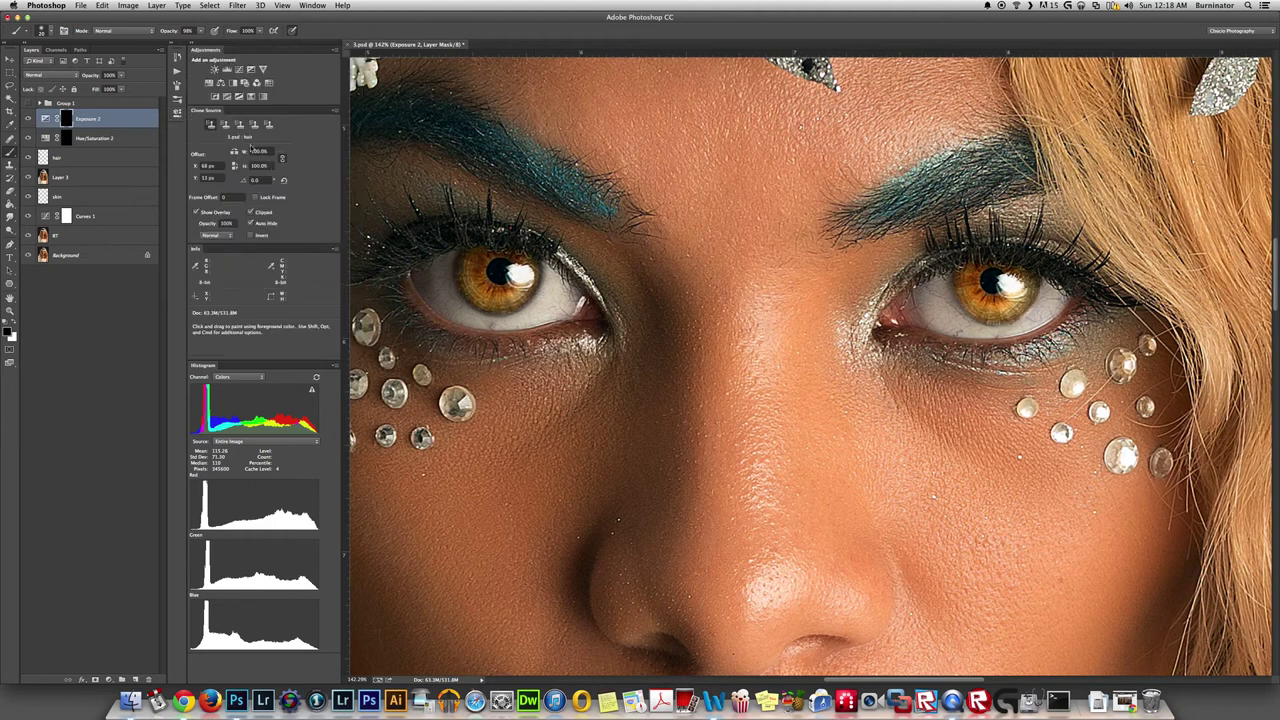
{"action": "left_click", "coordinate": [177, 115]}
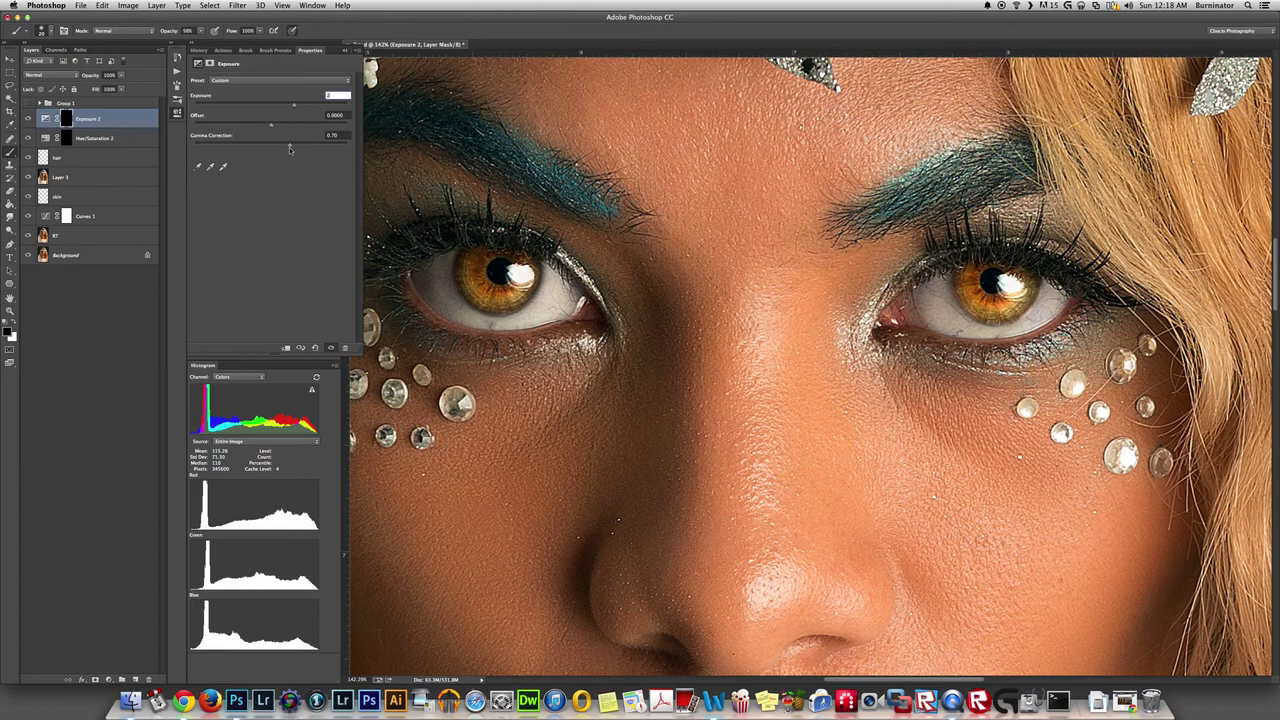
{"action": "mouse_move", "coordinate": [290, 149]}
{"action": "left_mouse_down"}
{"action": "mouse_move", "coordinate": [266, 146]}
{"action": "mouse_move", "coordinate": [289, 146]}
{"action": "left_mouse_up"}
Step: Lower the Exposure layer's opacity to about 30% and compare the full portrait with the layer hidden and shown
{"action": "key", "text": "super+0"}
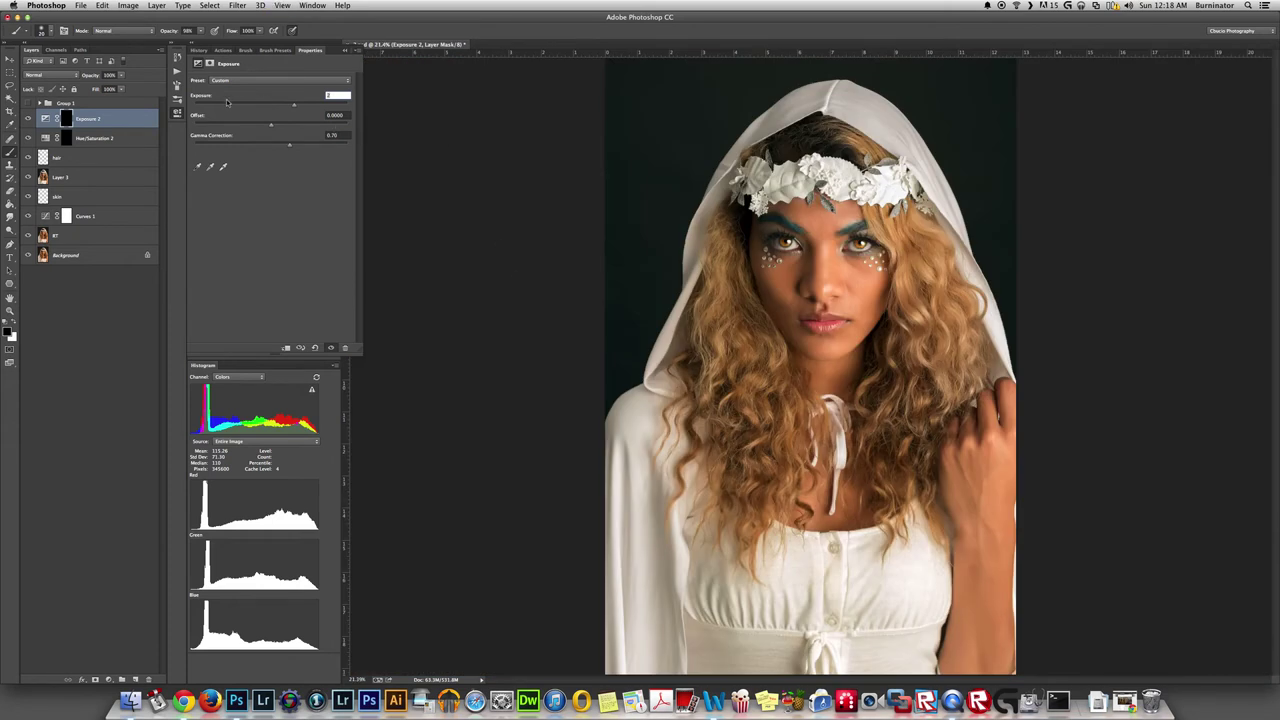
{"action": "left_click", "coordinate": [177, 113]}
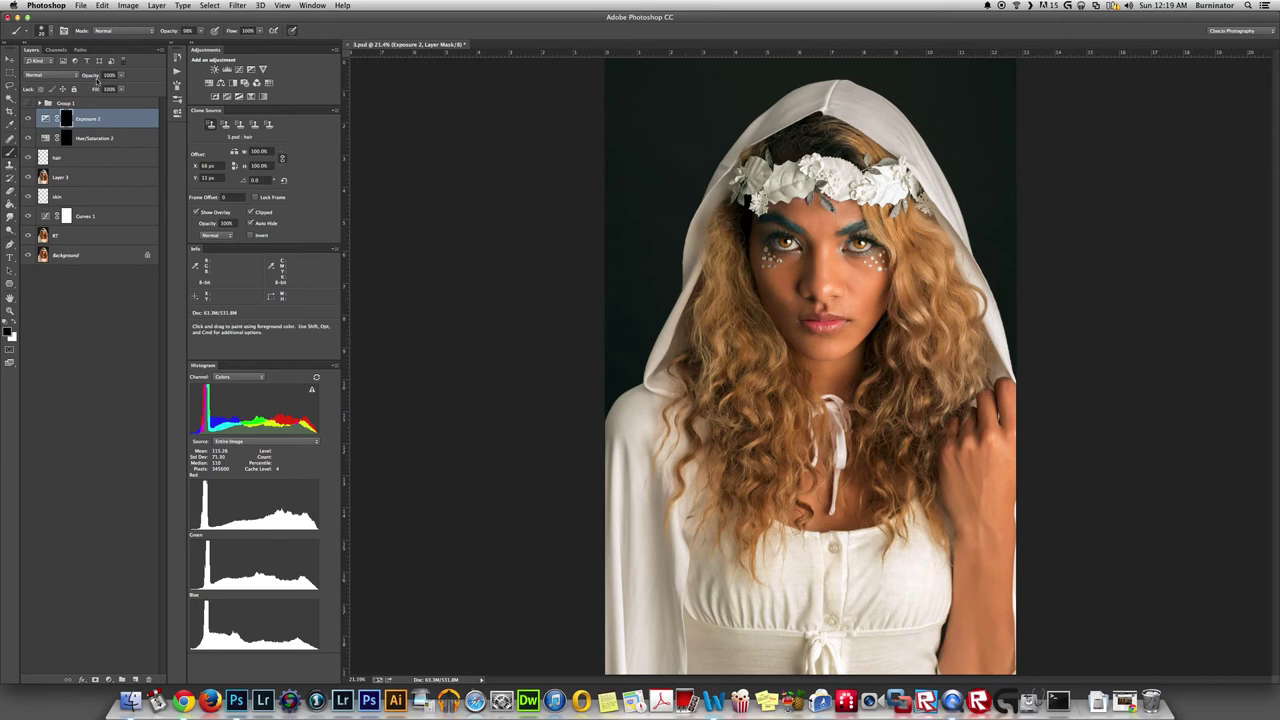
{"action": "left_click_drag", "start_coordinate": [91, 76], "coordinate": [91, 79]}
{"action": "left_click", "coordinate": [29, 119]}
{"action": "left_click", "coordinate": [29, 119]}
{"action": "left_click_drag", "start_coordinate": [84, 77], "coordinate": [86, 84]}
{"action": "type", "text": "30"}
{"action": "key", "text": "Return"}
{"action": "left_click", "coordinate": [28, 121]}
{"action": "left_click", "coordinate": [28, 121]}
{"action": "left_click", "coordinate": [28, 121]}
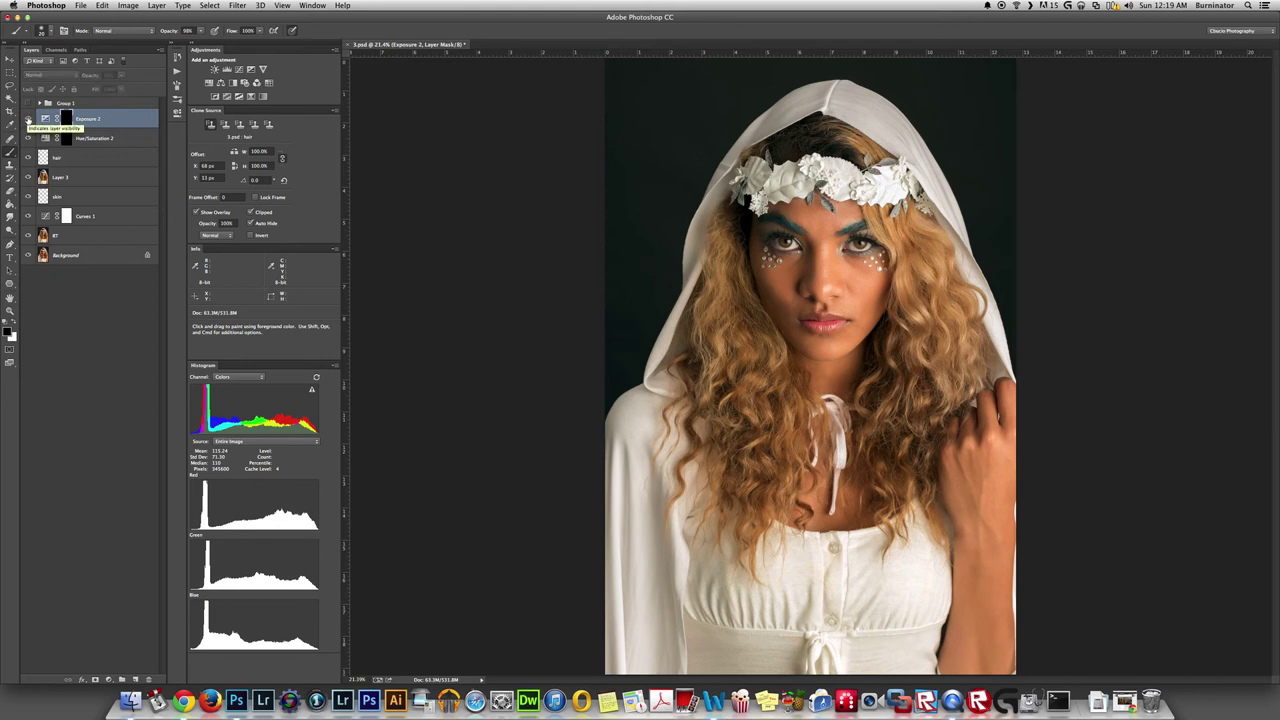
{"action": "left_click", "coordinate": [28, 121]}
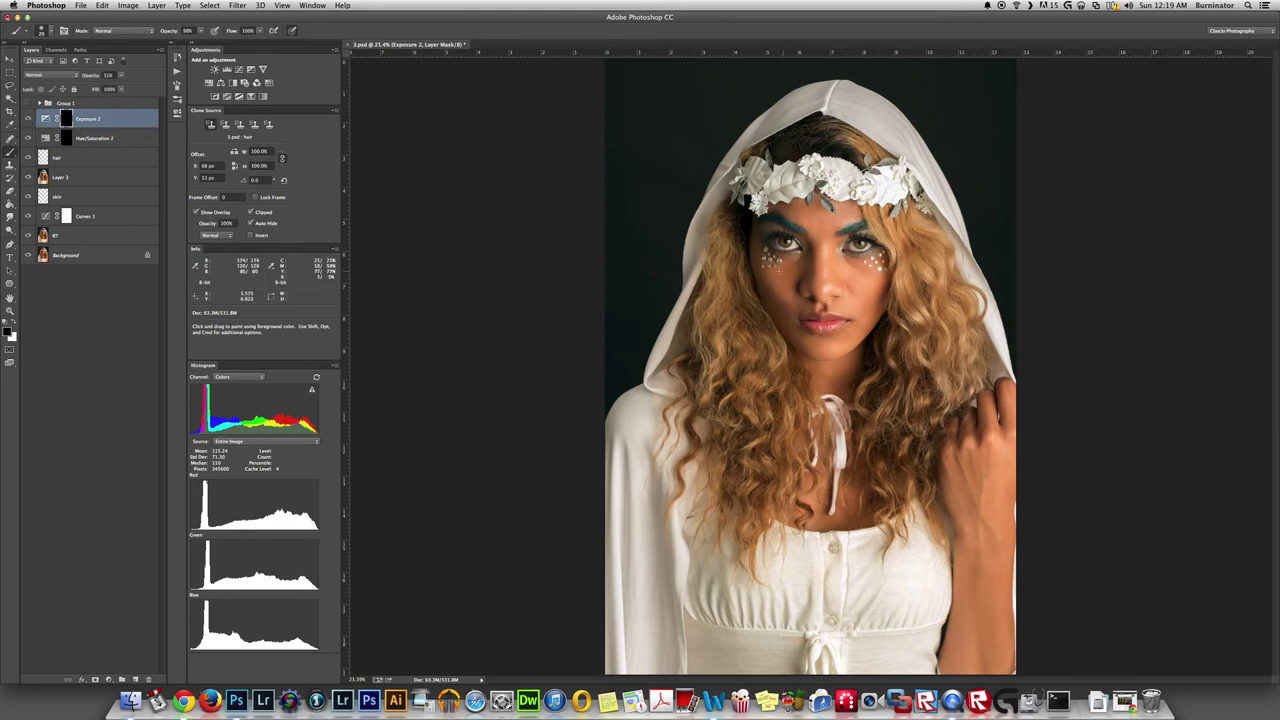
Step: Examine the enhanced iris on the image's left up close and review the Exposure adjustment's settings
{"action": "scroll", "coordinate": [790, 255], "scroll_direction": "up", "scroll_amount": 3}
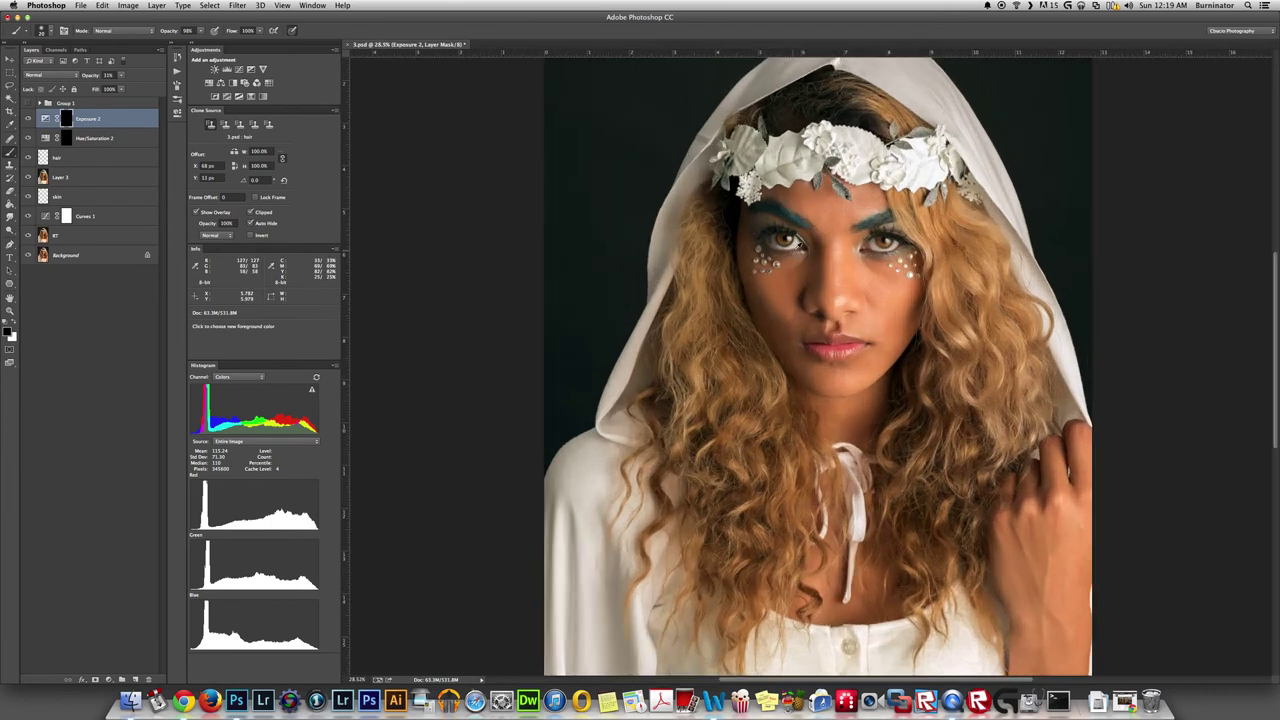
{"action": "scroll", "coordinate": [792, 247], "scroll_direction": "up", "scroll_amount": 4}
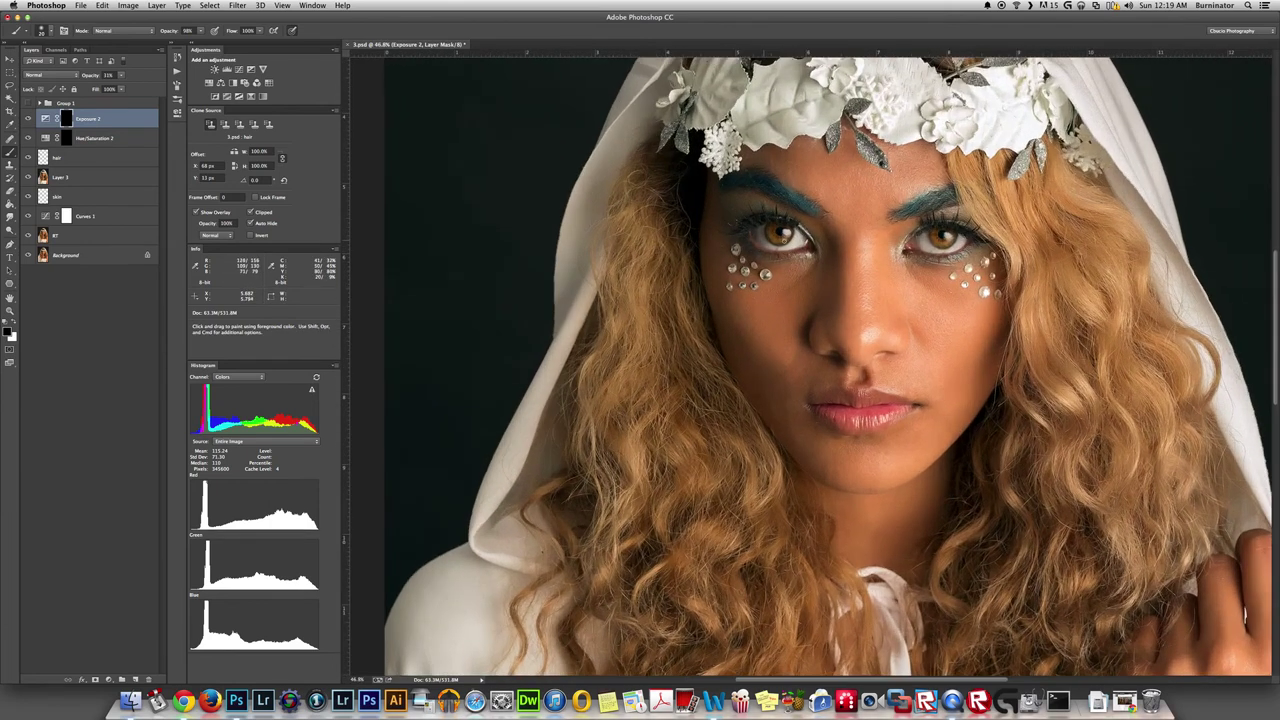
{"action": "scroll", "coordinate": [790, 250], "scroll_direction": "up", "scroll_amount": 2}
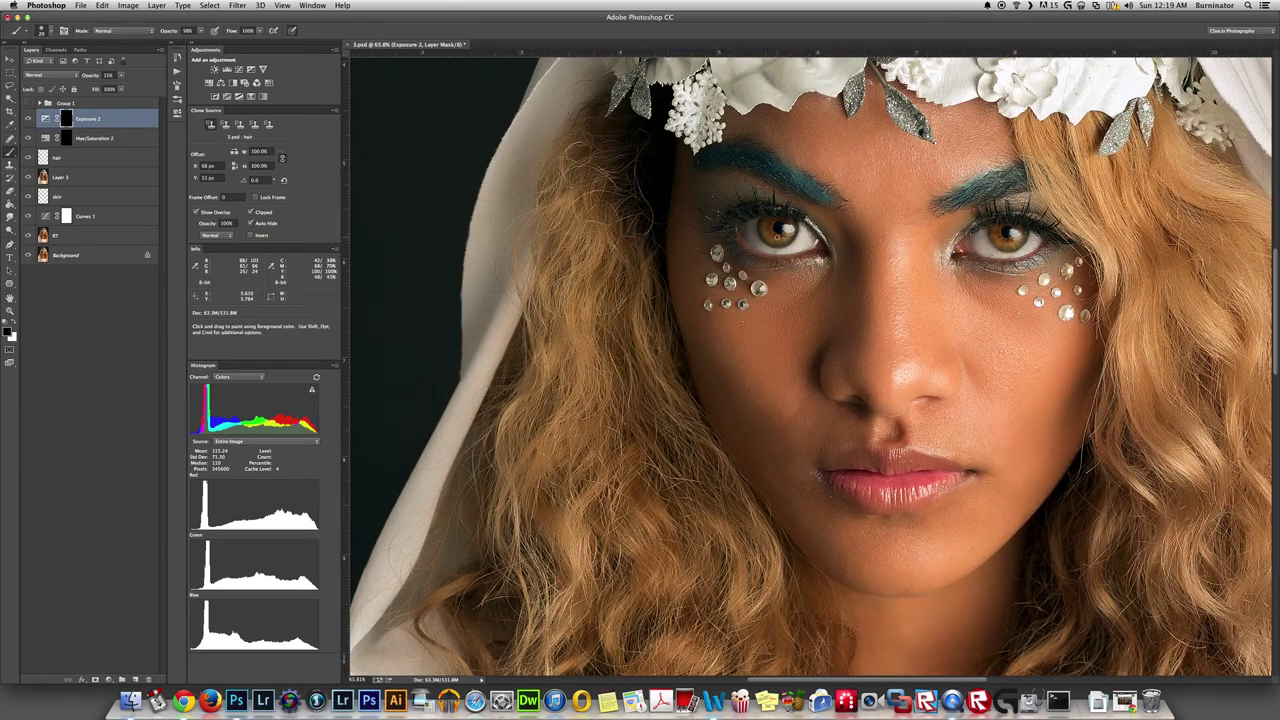
{"action": "scroll", "coordinate": [790, 250], "scroll_direction": "up", "scroll_amount": 2}
{"action": "scroll", "coordinate": [778, 240], "scroll_direction": "up", "scroll_amount": 7}
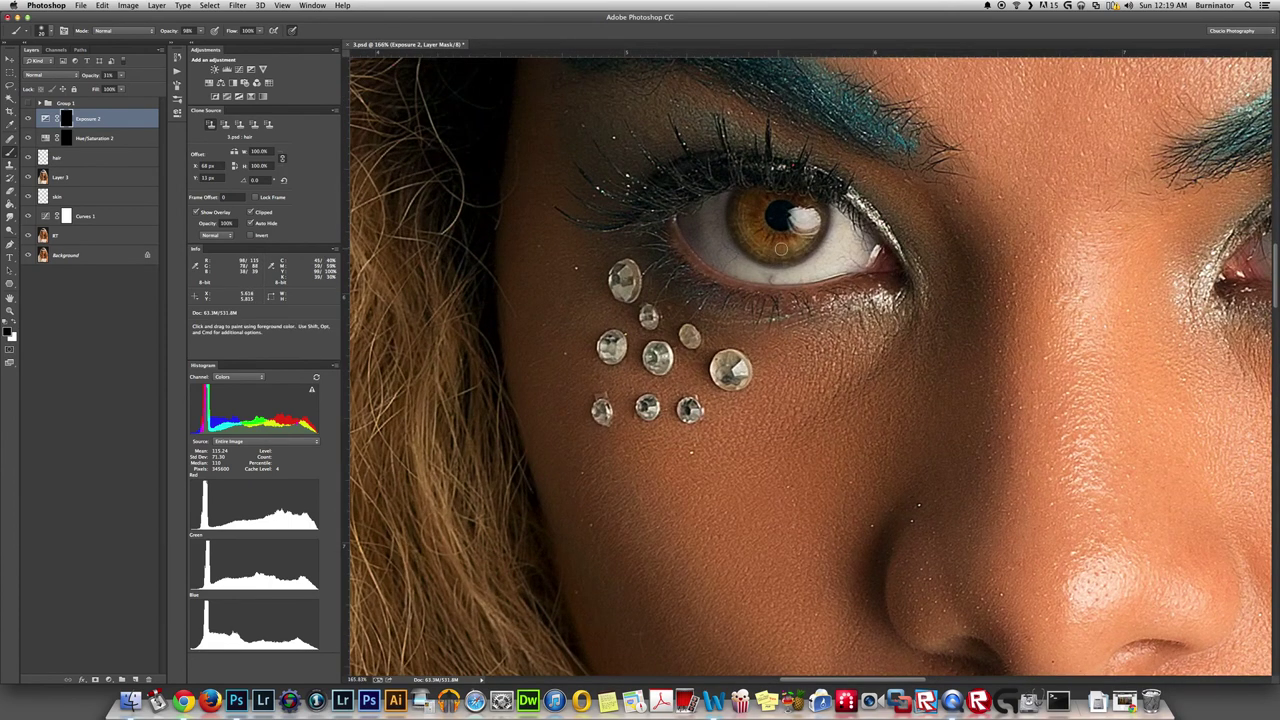
{"action": "scroll", "coordinate": [750, 293], "scroll_direction": "down", "scroll_amount": 1}
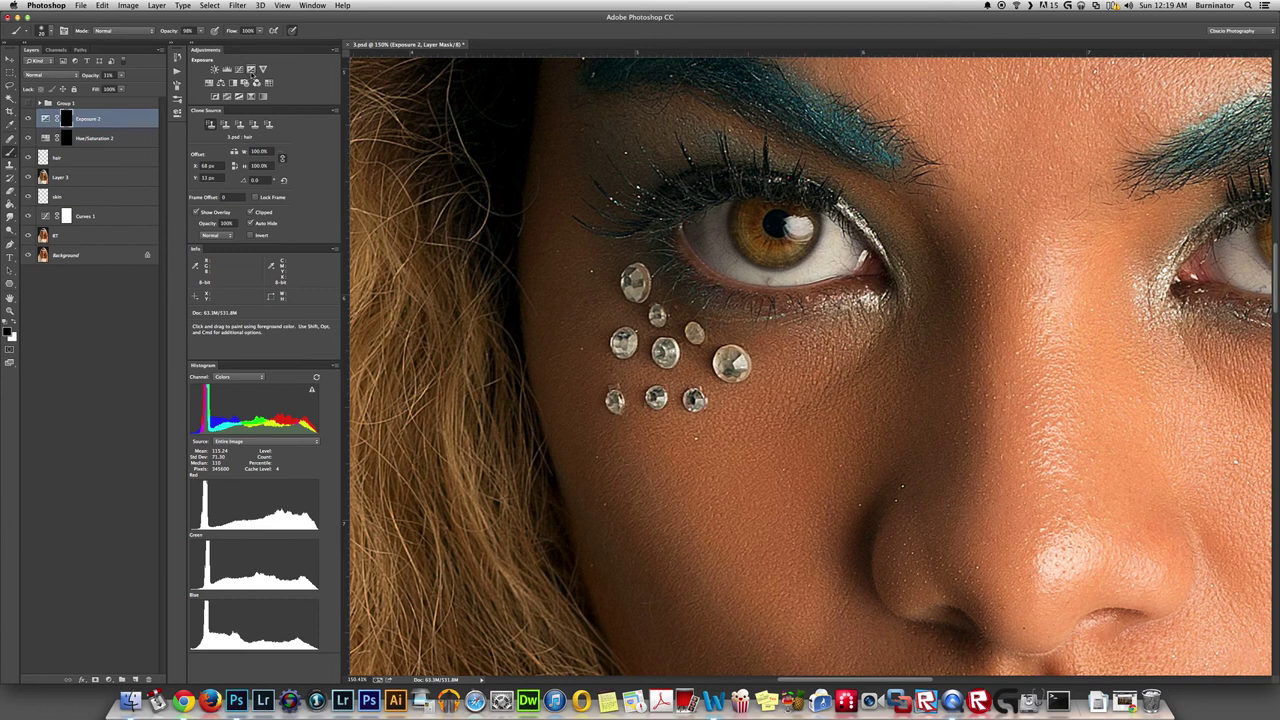
{"action": "left_click", "coordinate": [178, 113]}
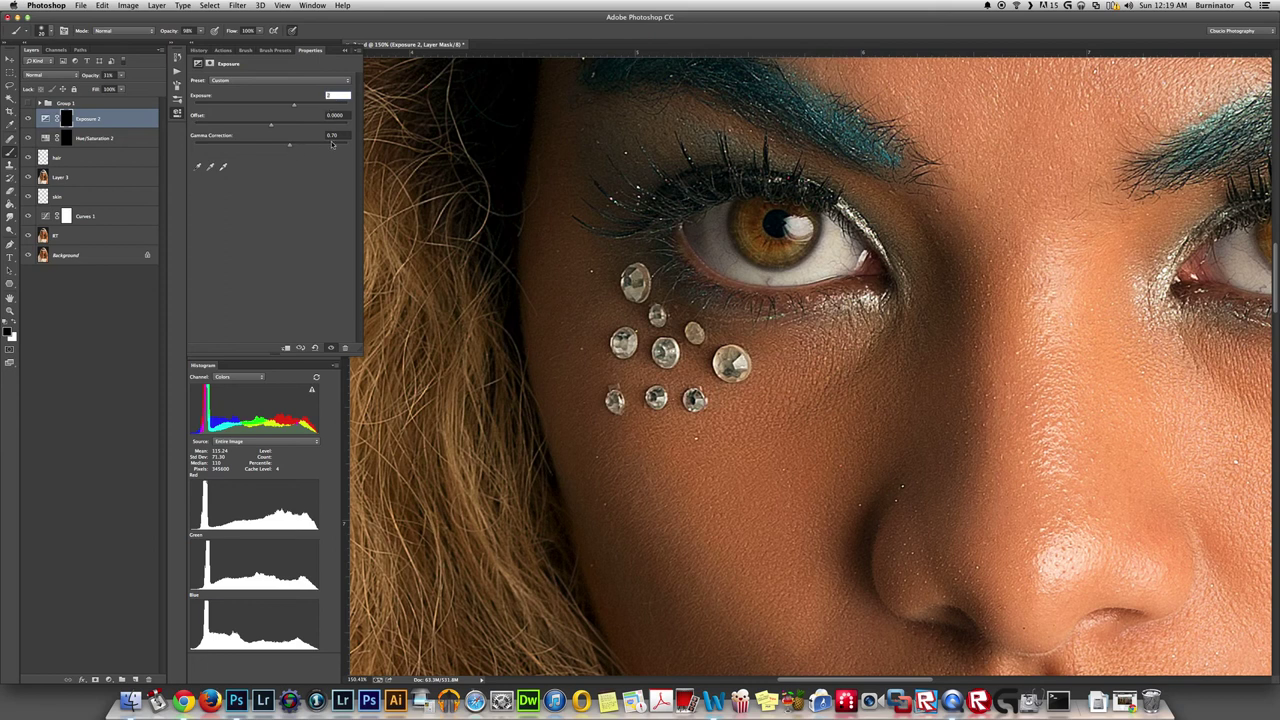
{"action": "left_click", "coordinate": [177, 116]}
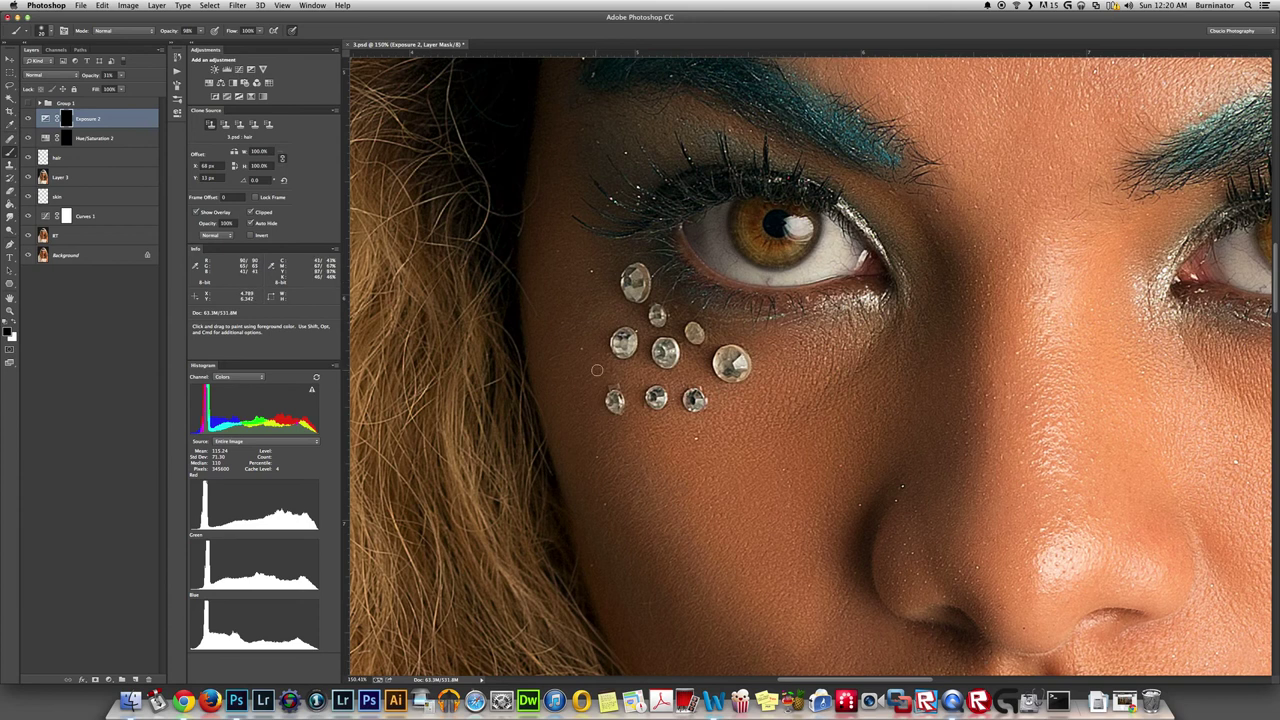
Step: Clean up the small specks around the outer face gems below the eye with a smaller Clone Stamp, working on the hair layer
{"action": "left_click", "coordinate": [96, 200]}
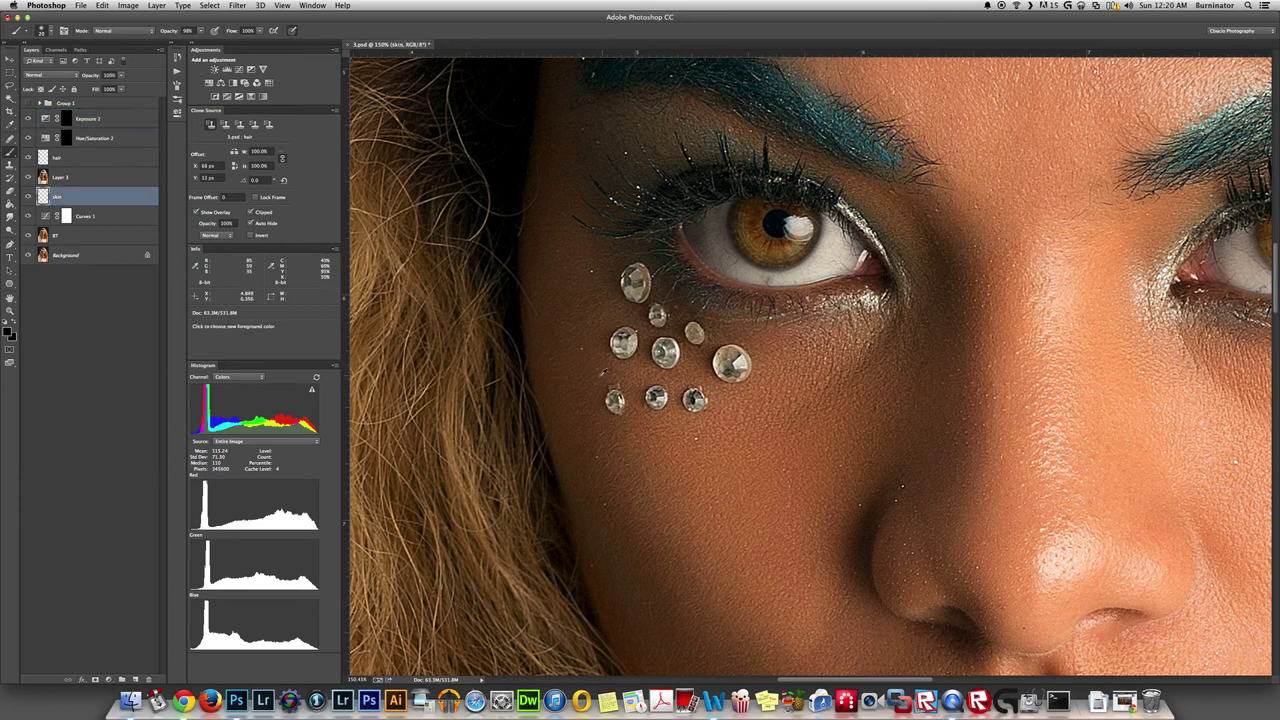
{"action": "key", "text": "s"}
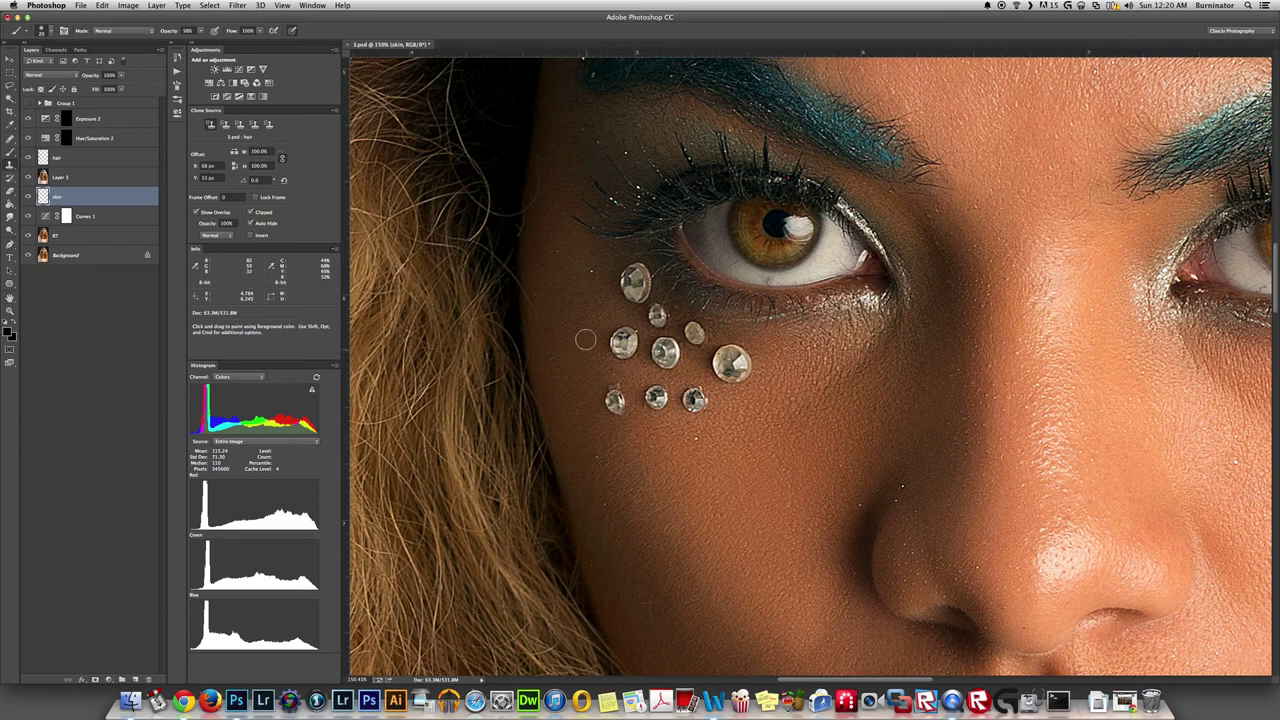
{"action": "key", "text": "bracketleft"}
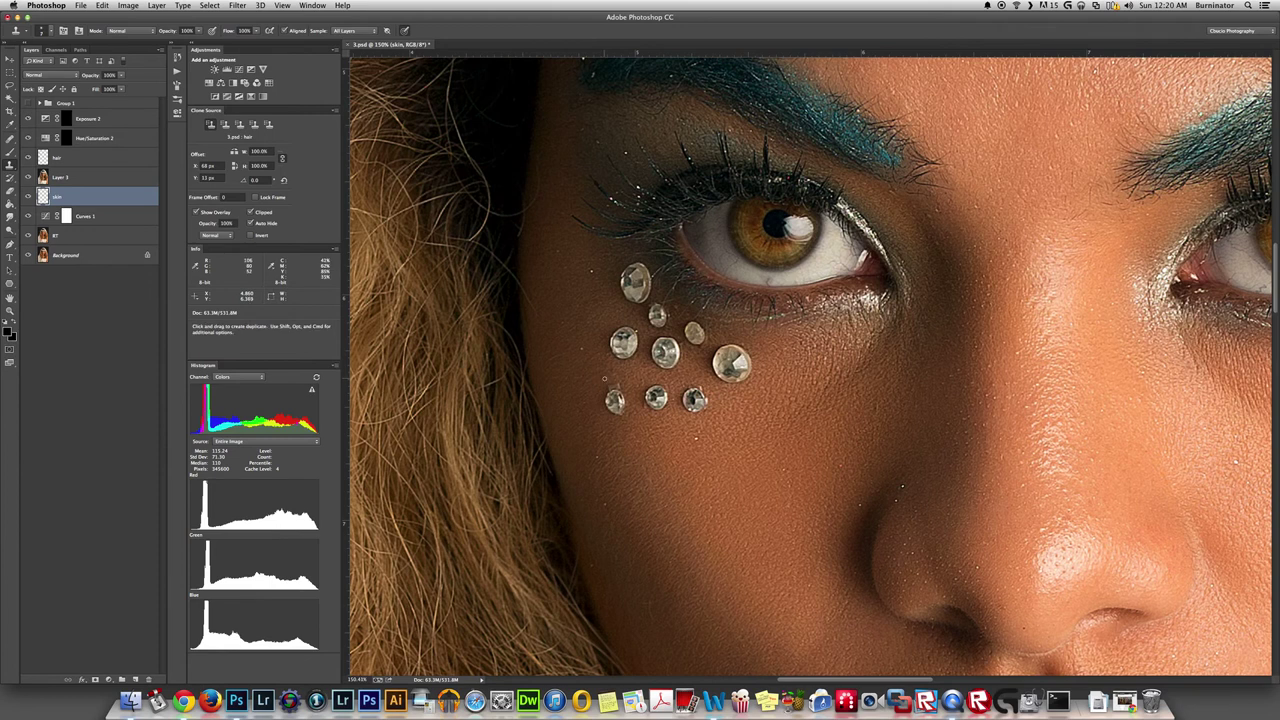
{"action": "left_click", "coordinate": [606, 380], "text": "alt"}
{"action": "left_click_drag", "start_coordinate": [608, 387], "coordinate": [611, 387]}
{"action": "left_click", "coordinate": [97, 161]}
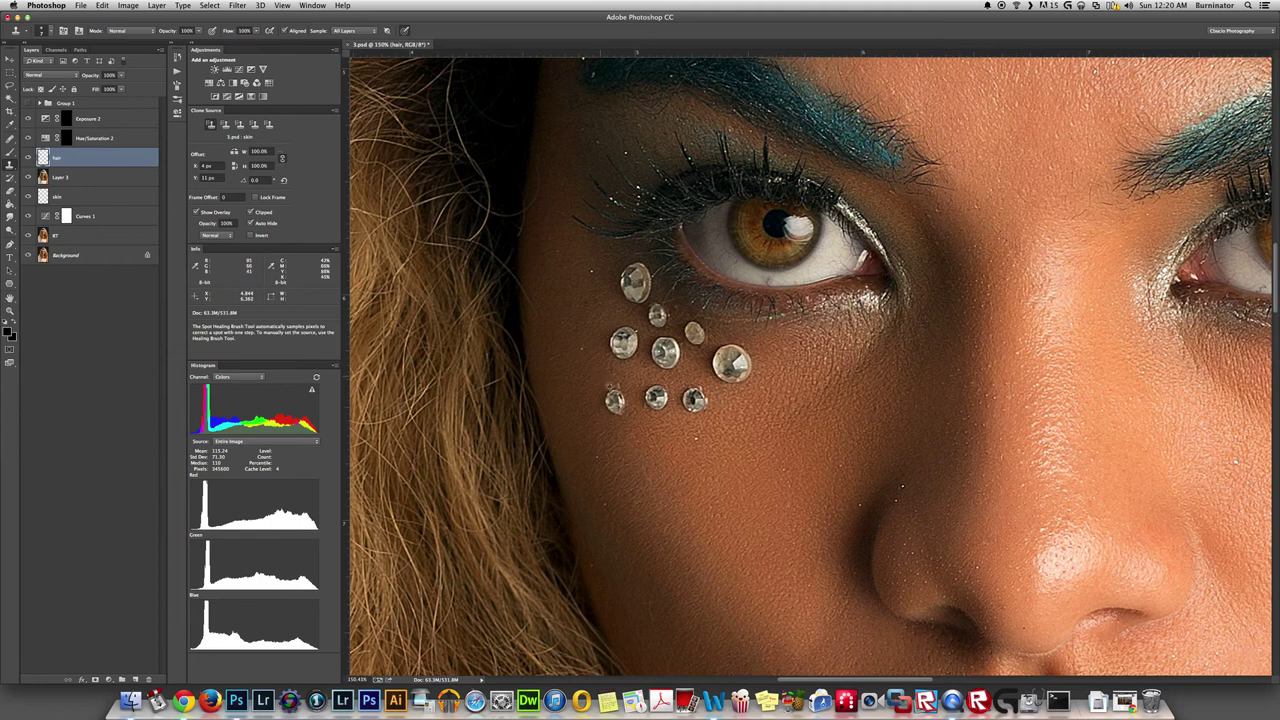
{"action": "left_click", "coordinate": [608, 387], "text": "alt"}
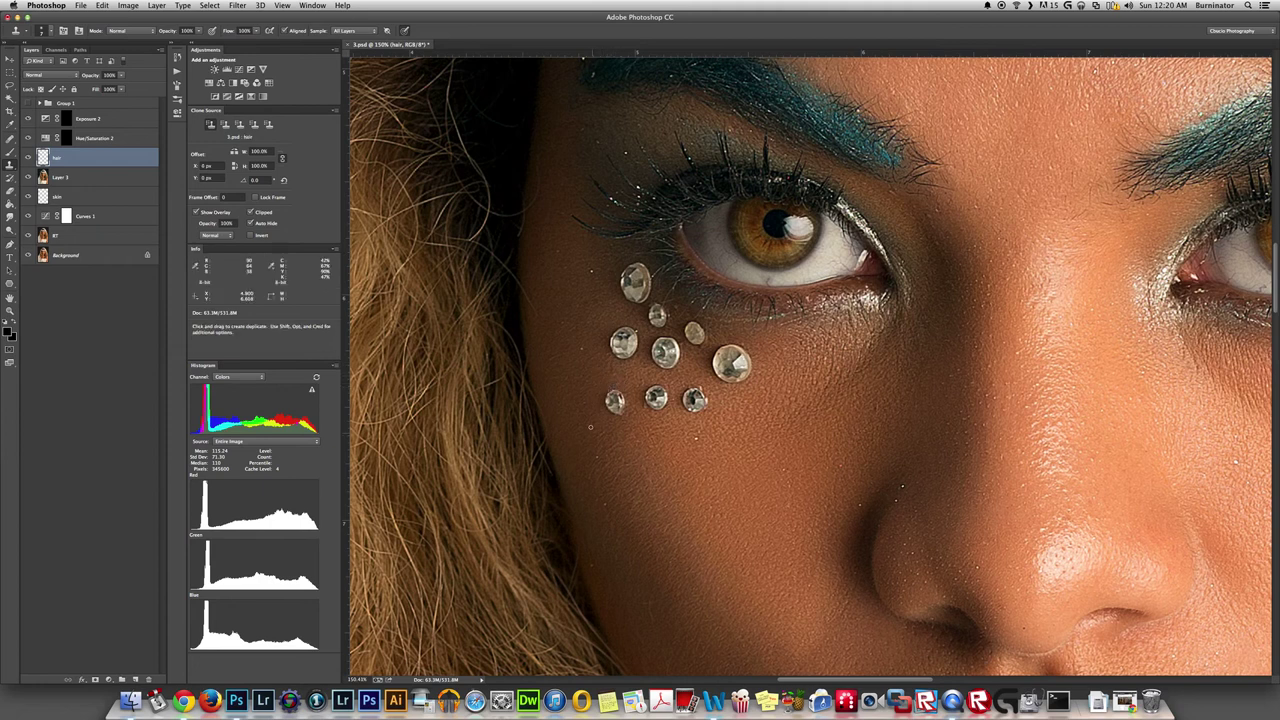
Step: Create a Soft Light layer named DNB filled with 50% gray and place it above the Exposure layer
{"action": "key", "text": "super+0"}
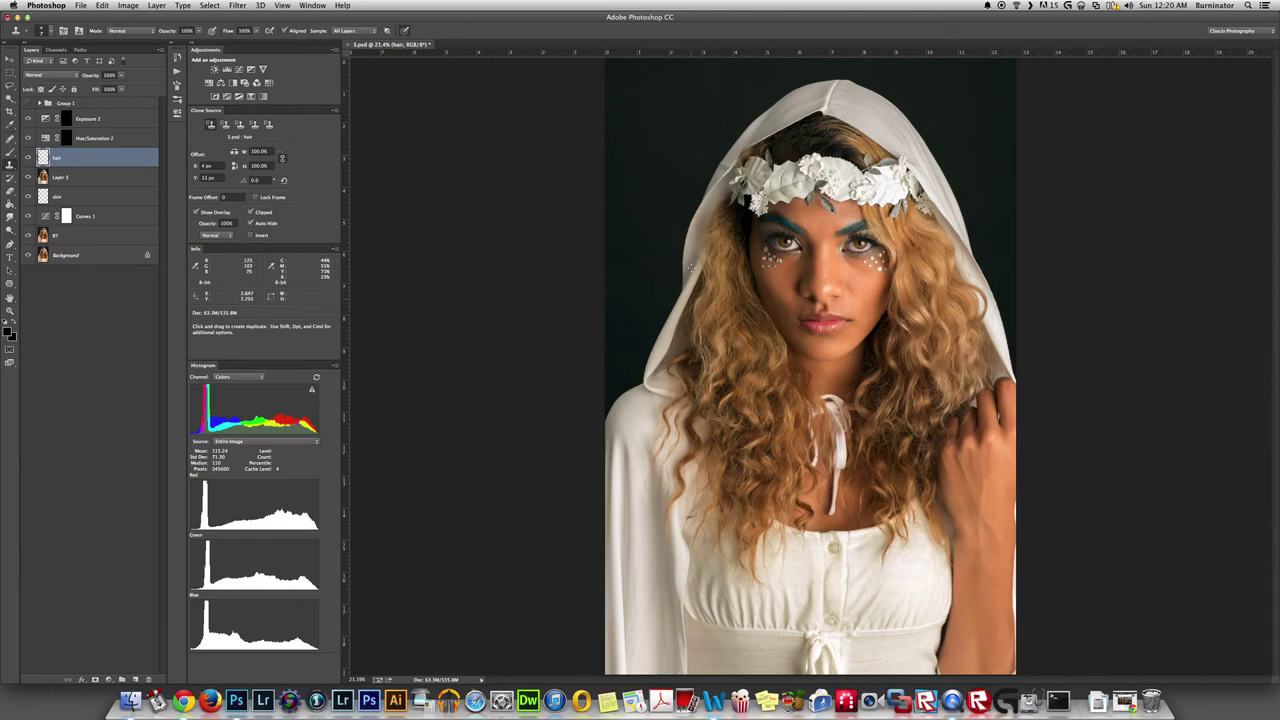
{"action": "left_click", "coordinate": [10, 59]}
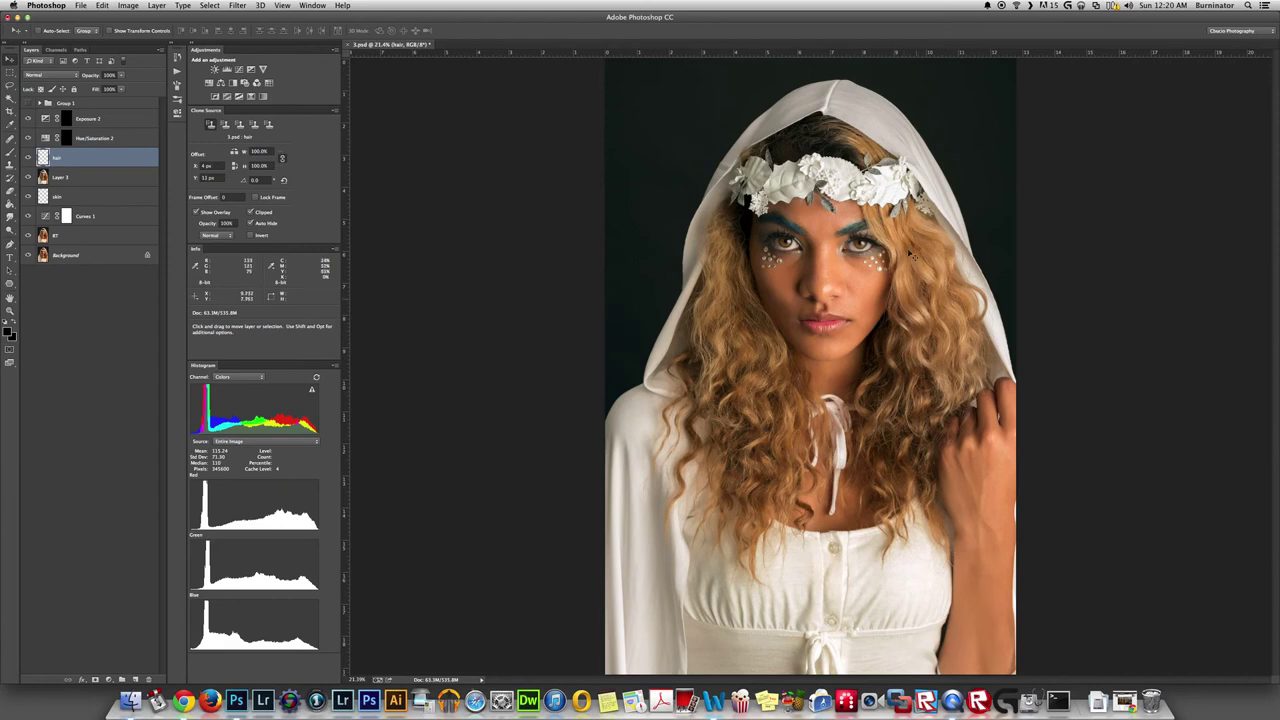
{"action": "key", "text": "super+shift+n"}
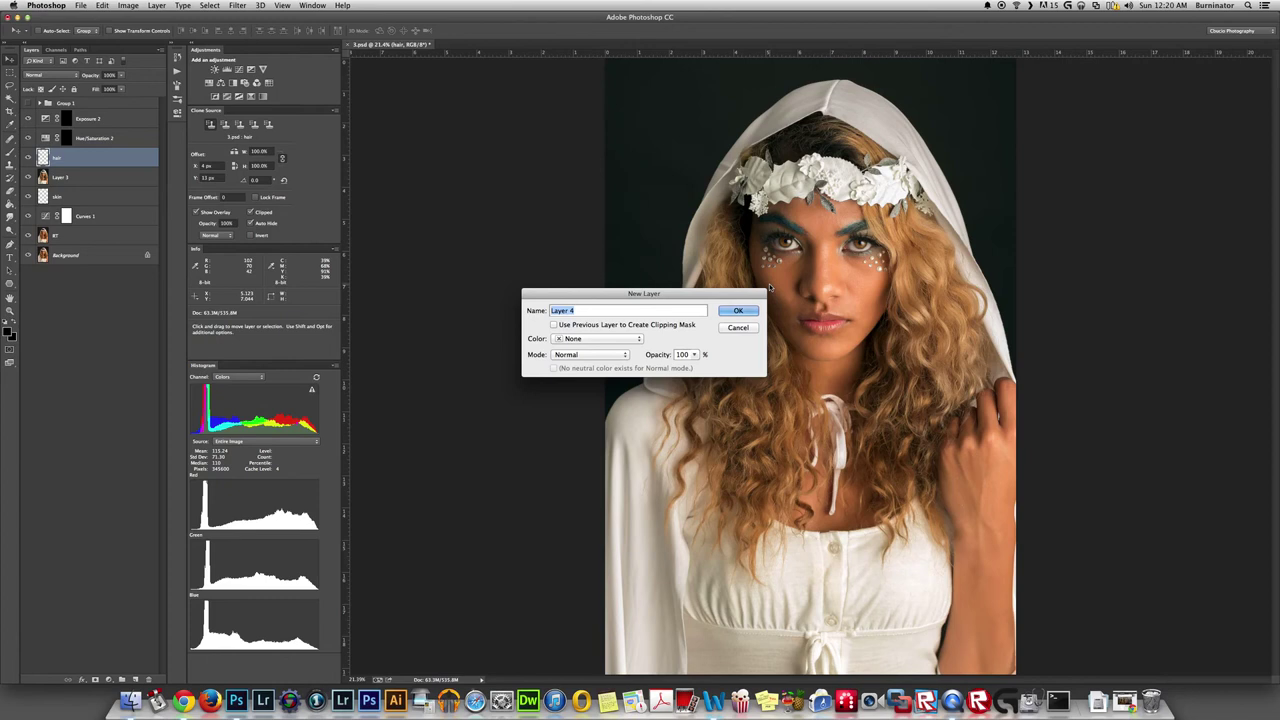
{"action": "type", "text": "DNB"}
{"action": "left_click", "coordinate": [577, 356]}
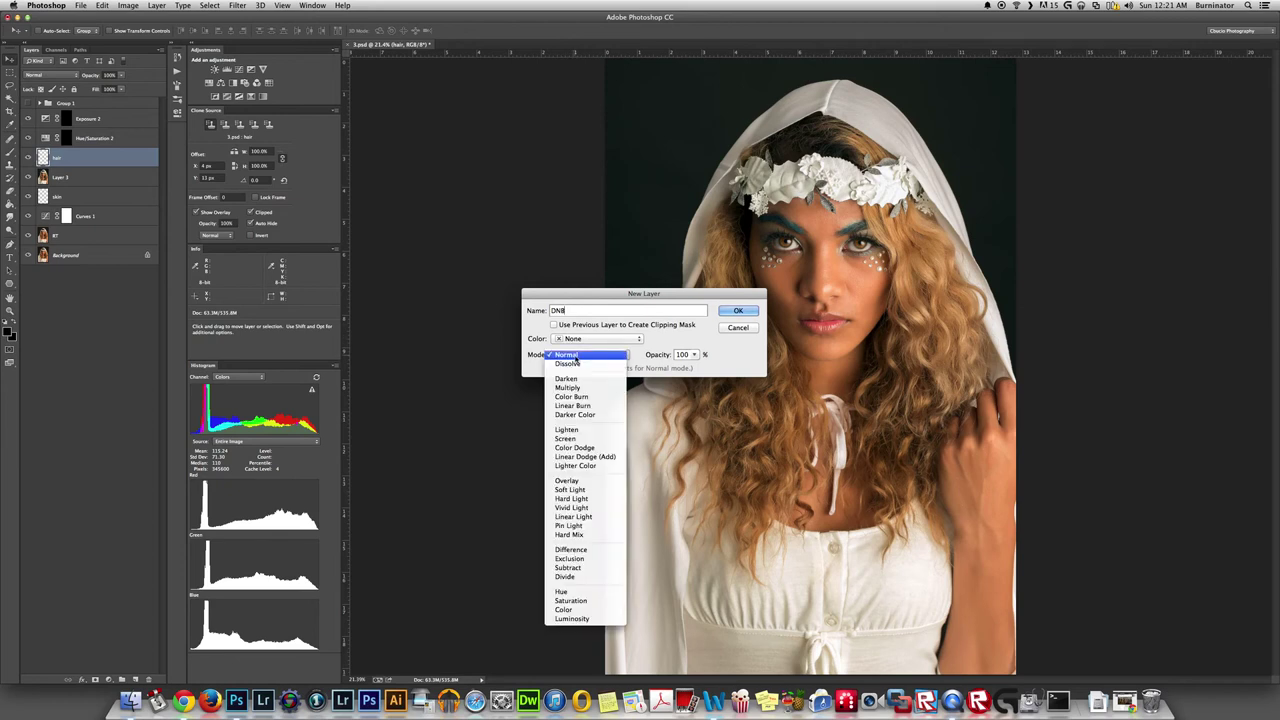
{"action": "left_click", "coordinate": [569, 481]}
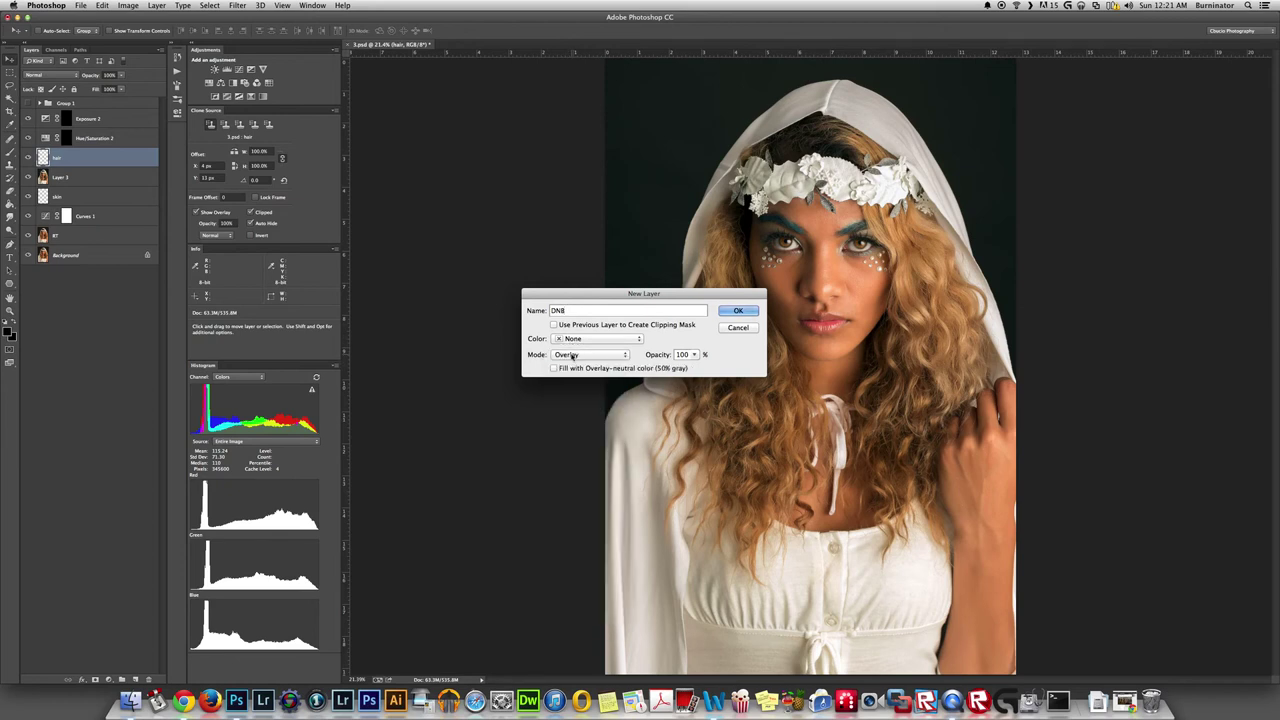
{"action": "left_click", "coordinate": [572, 356]}
{"action": "left_click", "coordinate": [574, 366]}
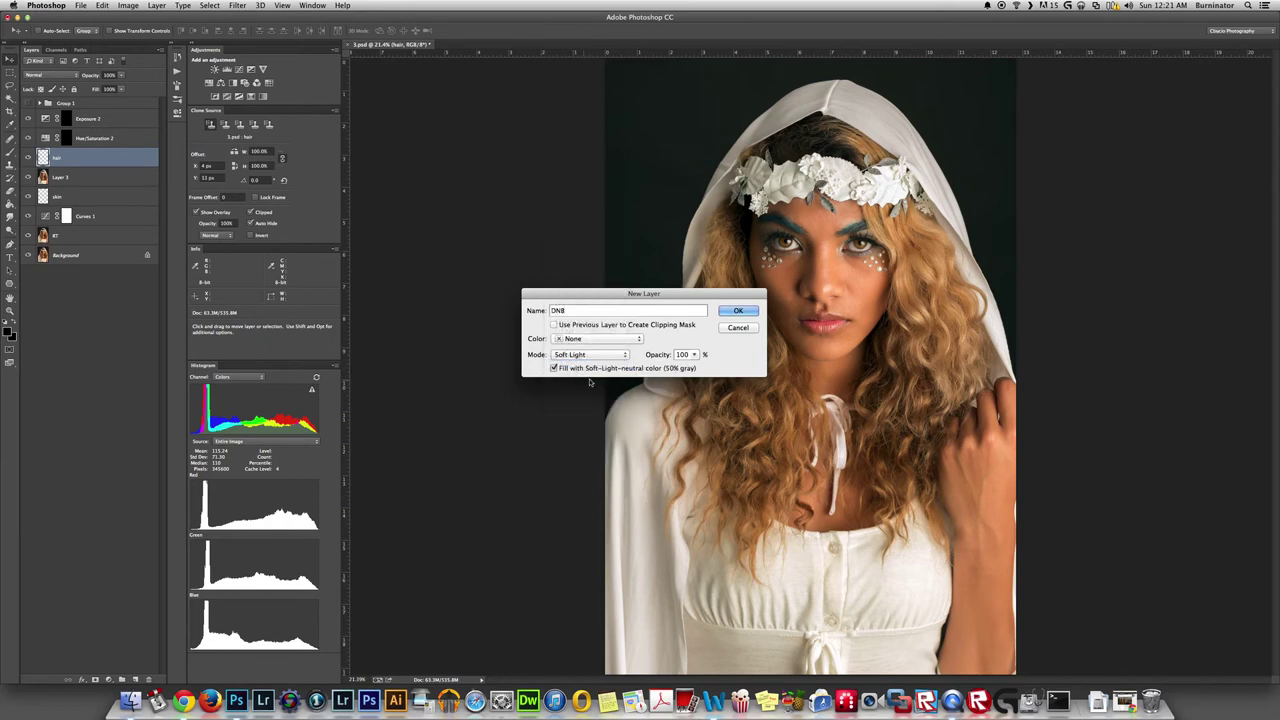
{"action": "left_click", "coordinate": [737, 310]}
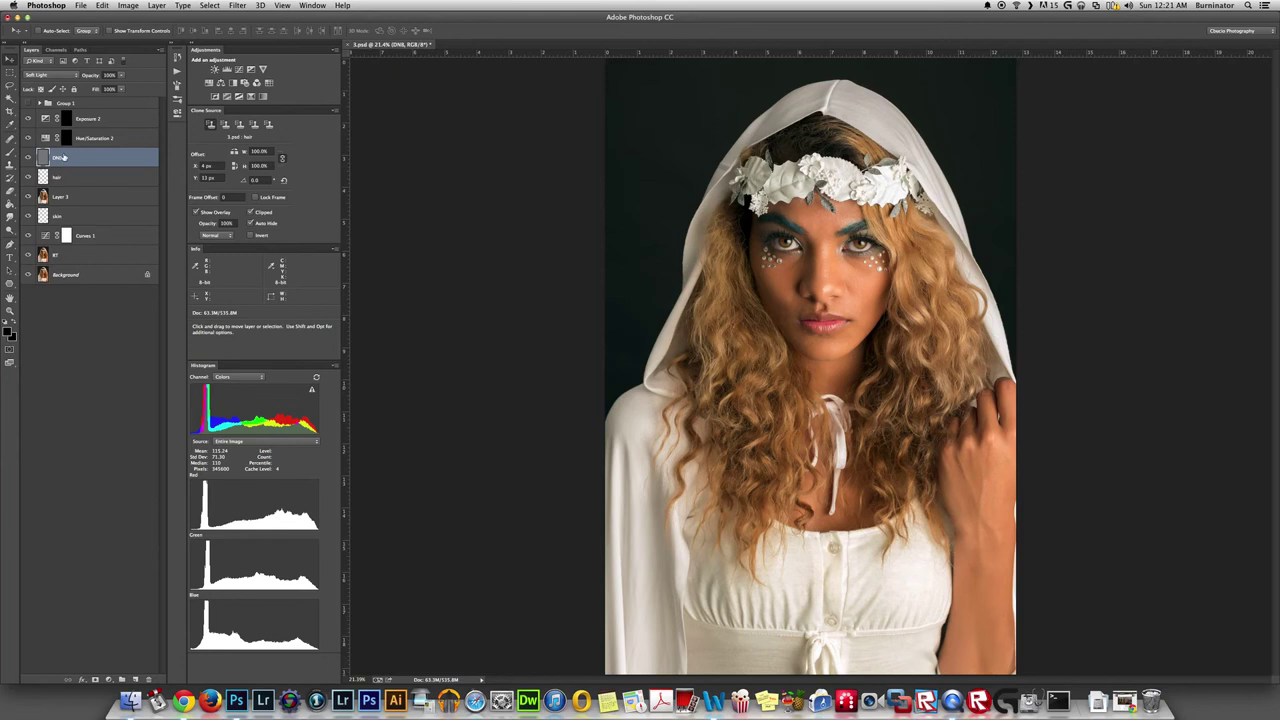
{"action": "left_click_drag", "start_coordinate": [66, 159], "coordinate": [77, 117]}
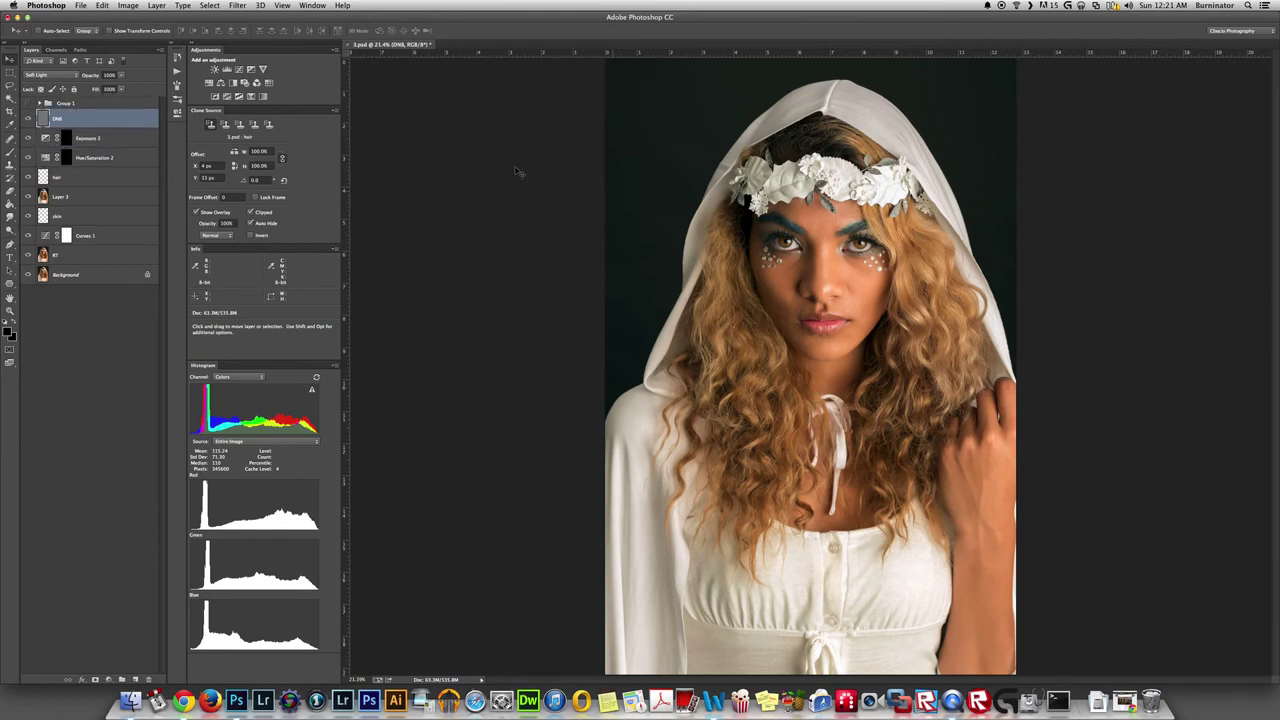
Step: Dodge and burn the portrait on the DNB layer using the Dodge tool with its range set to Highlights
{"action": "left_click", "coordinate": [10, 231]}
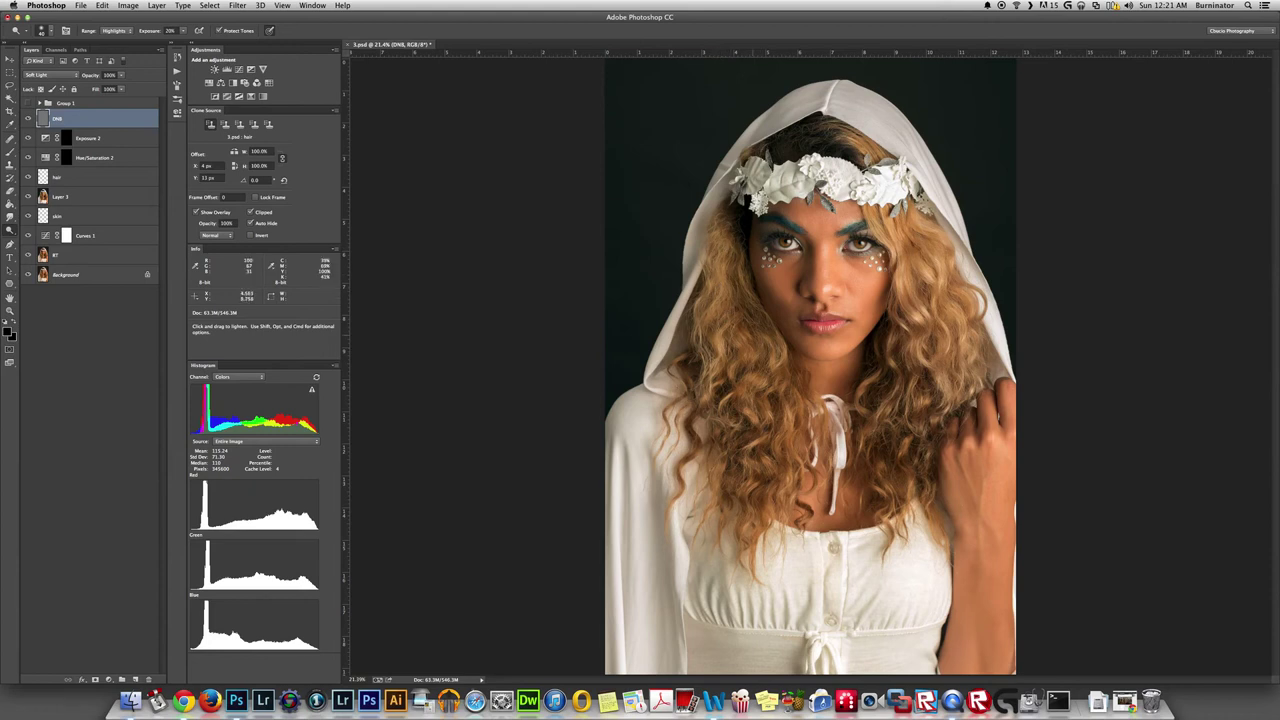
{"action": "key", "text": "alt"}
{"action": "key", "text": "v"}
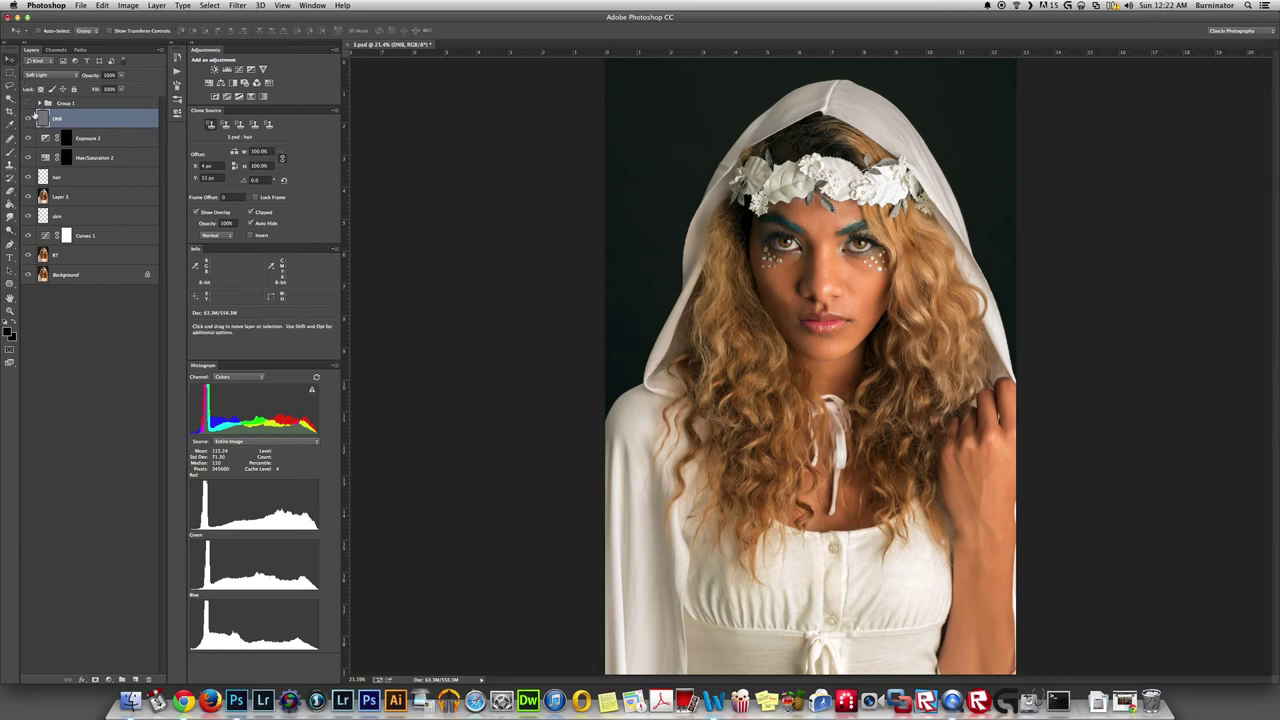
Step: Compare the portrait repeatedly with the DNB layer hidden and shown to judge the dodging and burning
{"action": "left_click", "coordinate": [28, 119]}
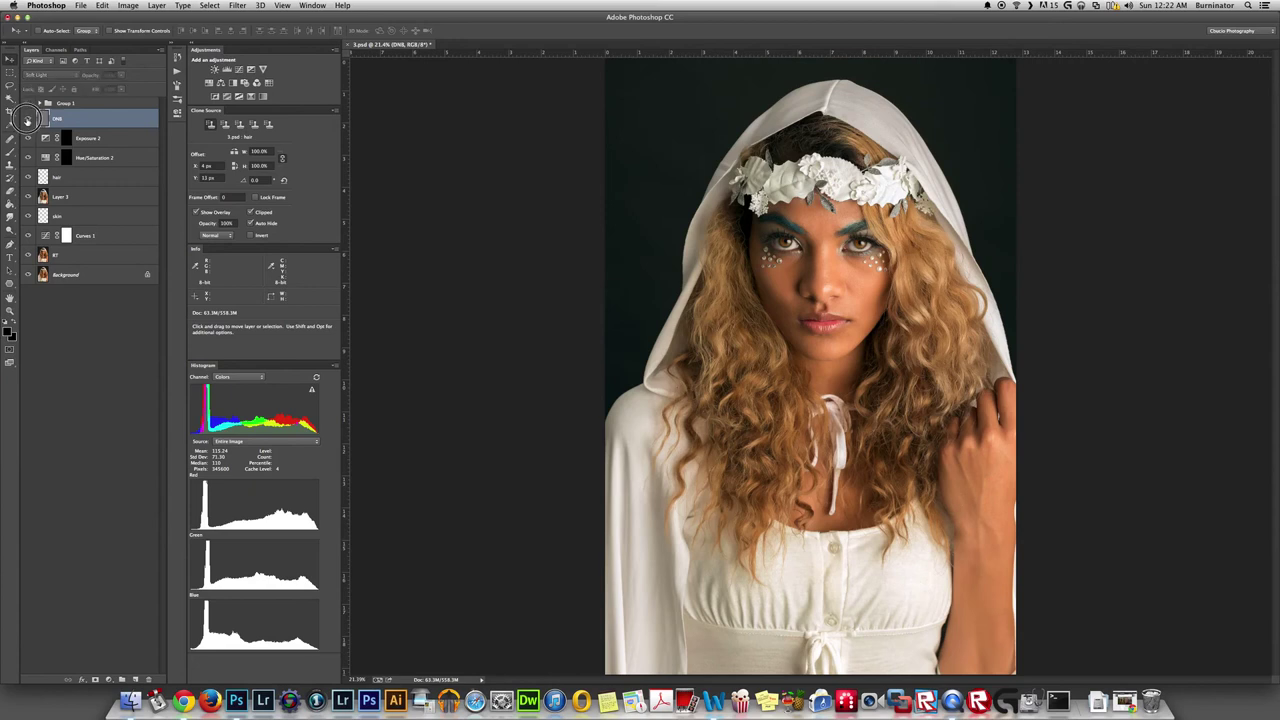
{"action": "left_click", "coordinate": [28, 119]}
{"action": "left_click", "coordinate": [28, 119]}
{"action": "left_click", "coordinate": [27, 119]}
{"action": "left_click", "coordinate": [27, 119]}
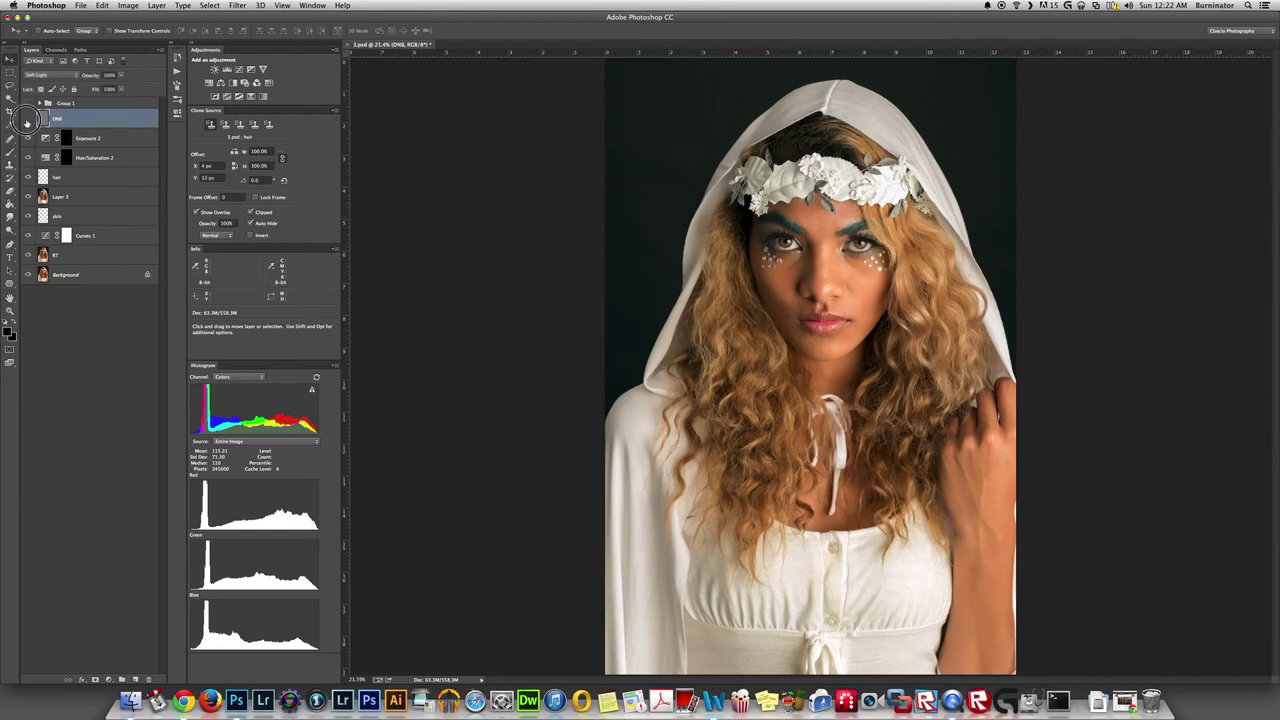
{"action": "left_click", "coordinate": [28, 121]}
{"action": "left_click", "coordinate": [28, 121]}
{"action": "left_click", "coordinate": [28, 121]}
{"action": "left_click", "coordinate": [28, 121]}
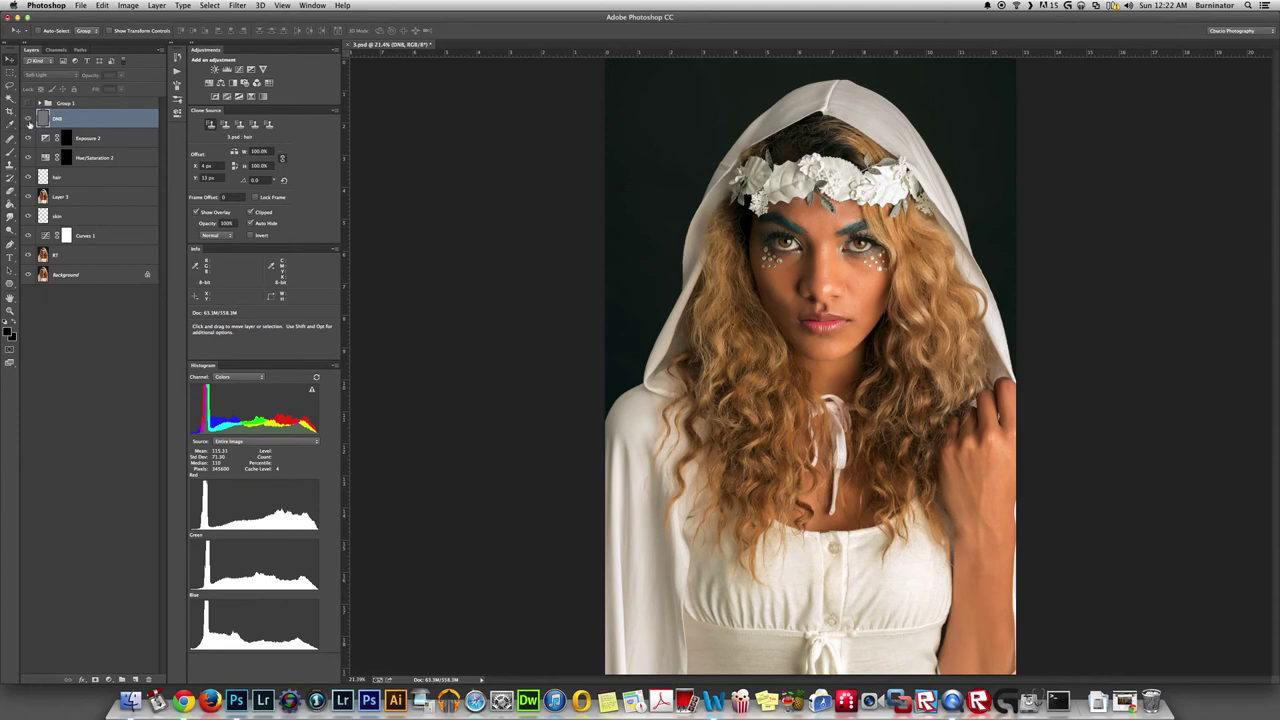
{"action": "left_click", "coordinate": [28, 121]}
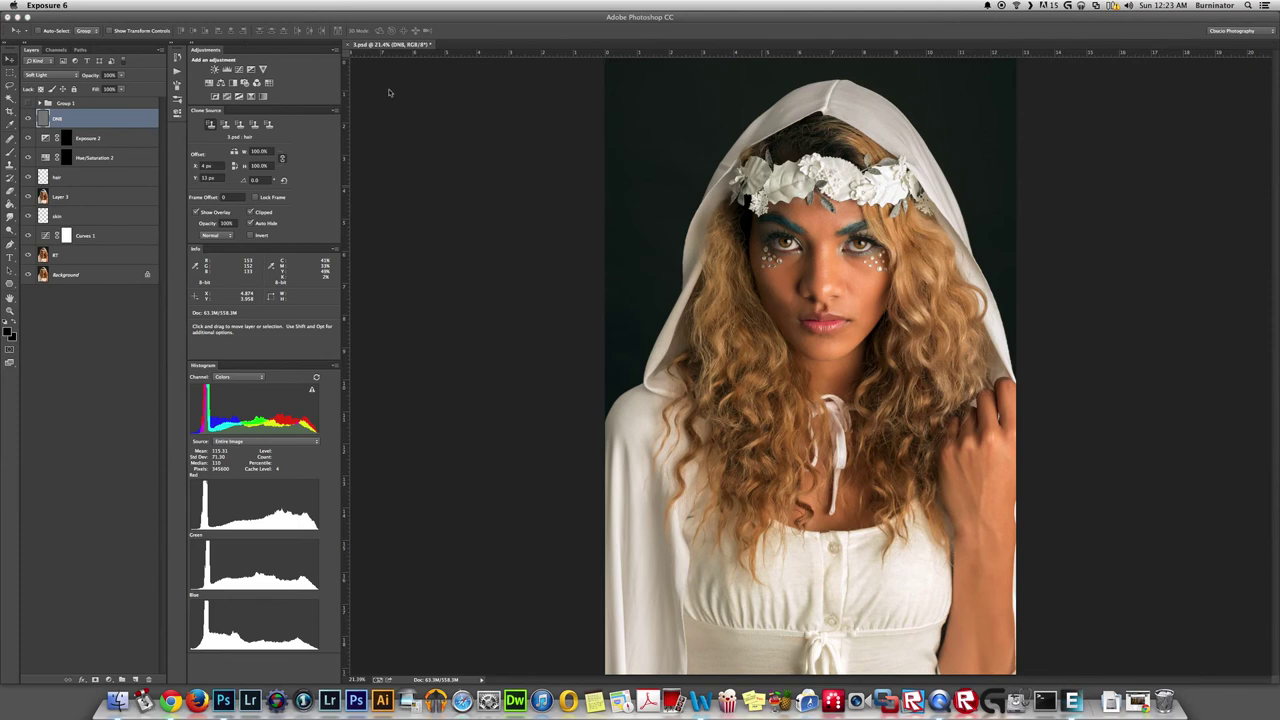
{"action": "left_click", "coordinate": [15, 62]}
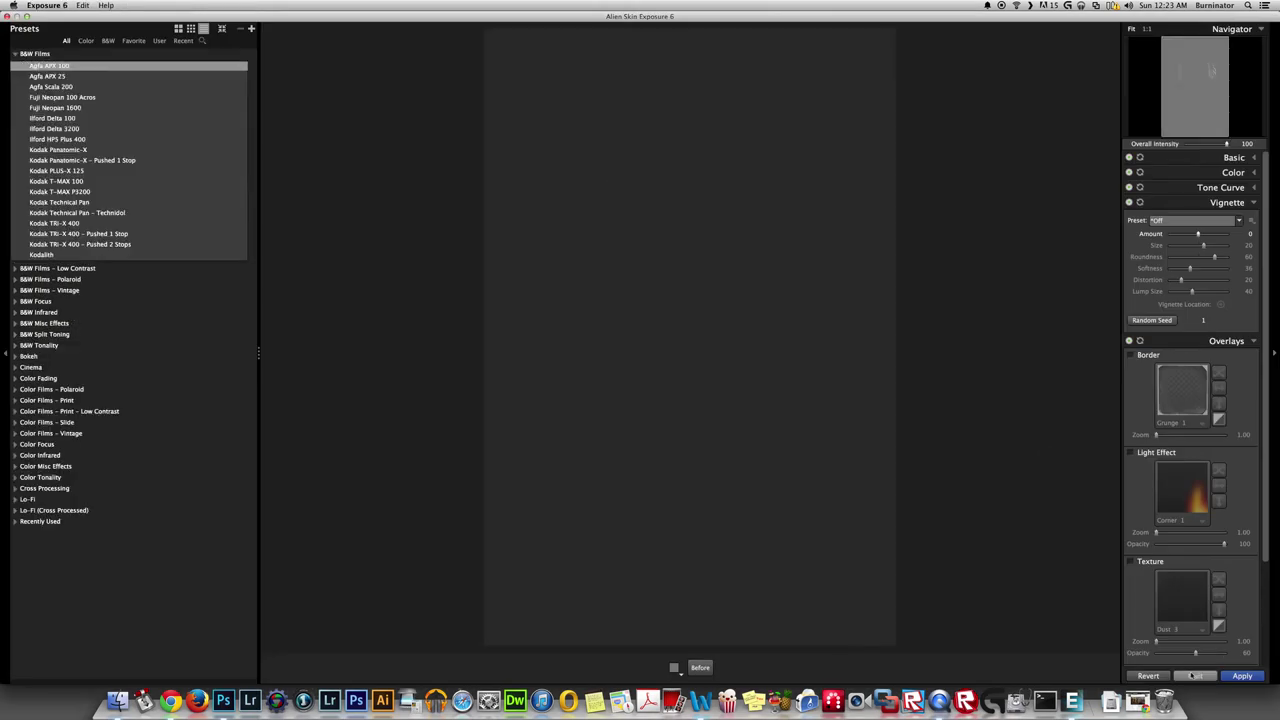
{"action": "left_click", "coordinate": [1192, 679]}
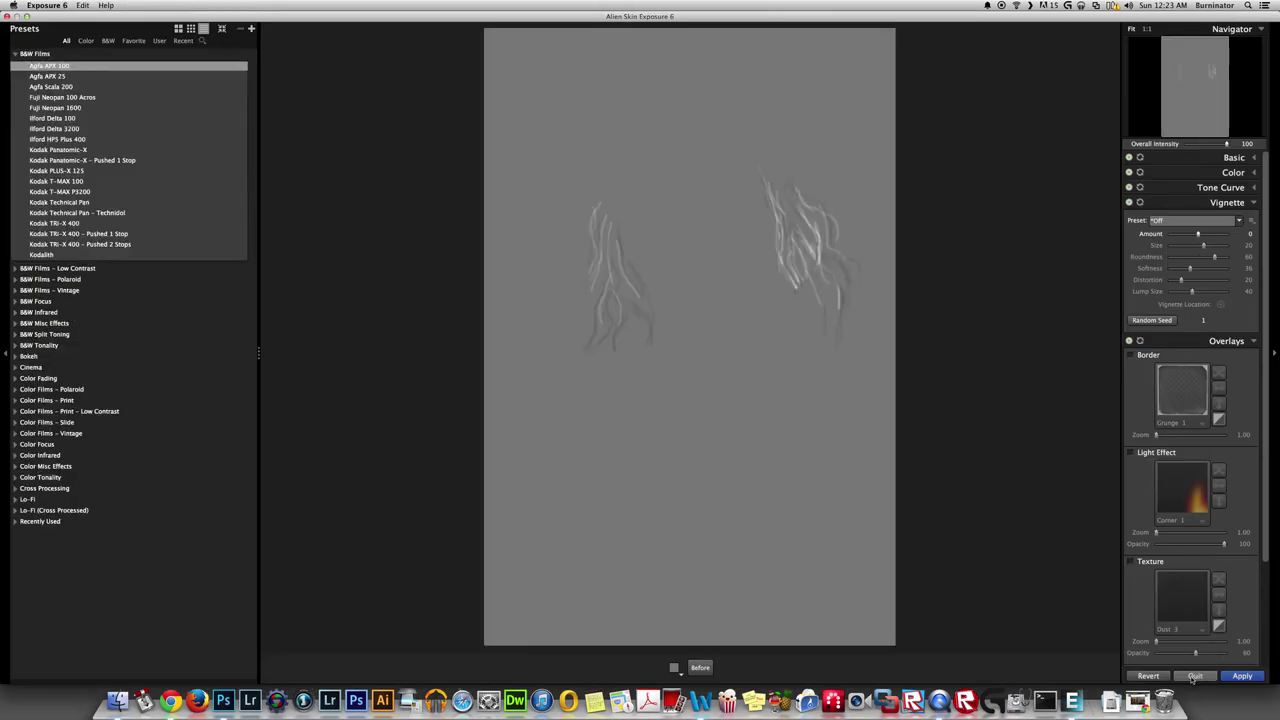
{"action": "left_click", "coordinate": [716, 221]}
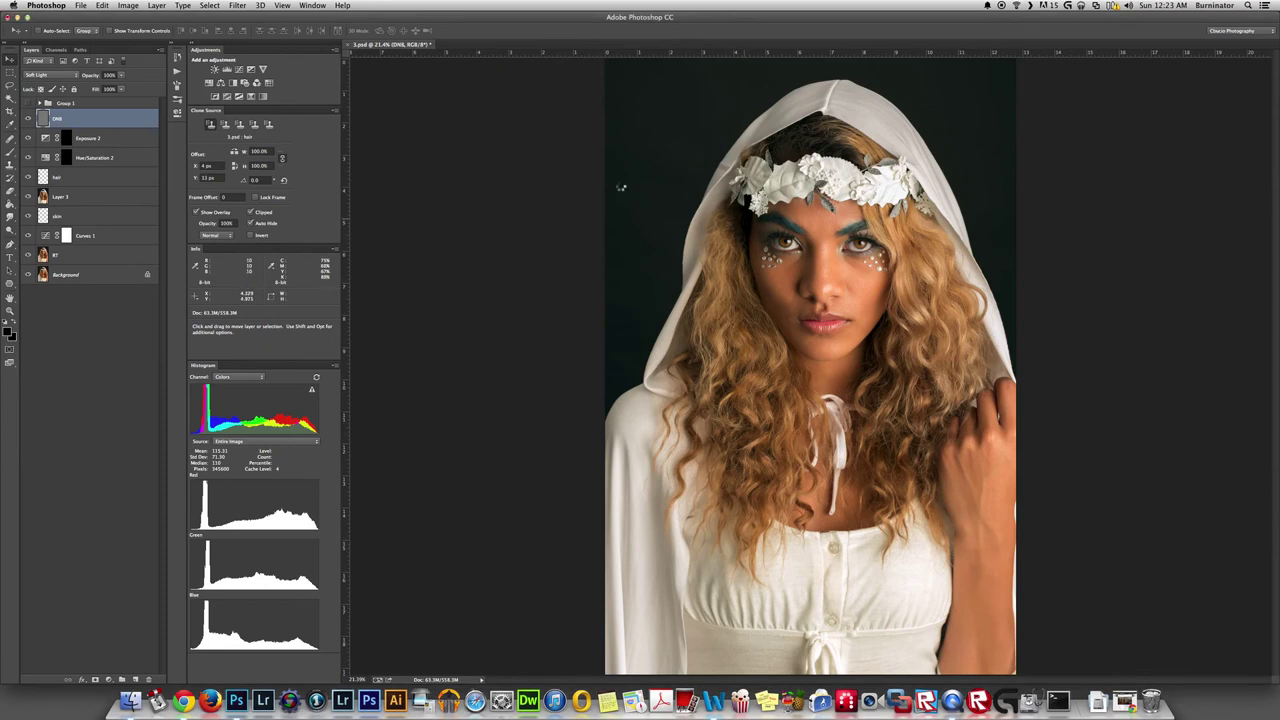
Step: Stamp all visible layers into a new layer above DNB and apply the Camera Raw filter with Contrast +42
{"action": "key", "text": "super+alt+shift+e"}
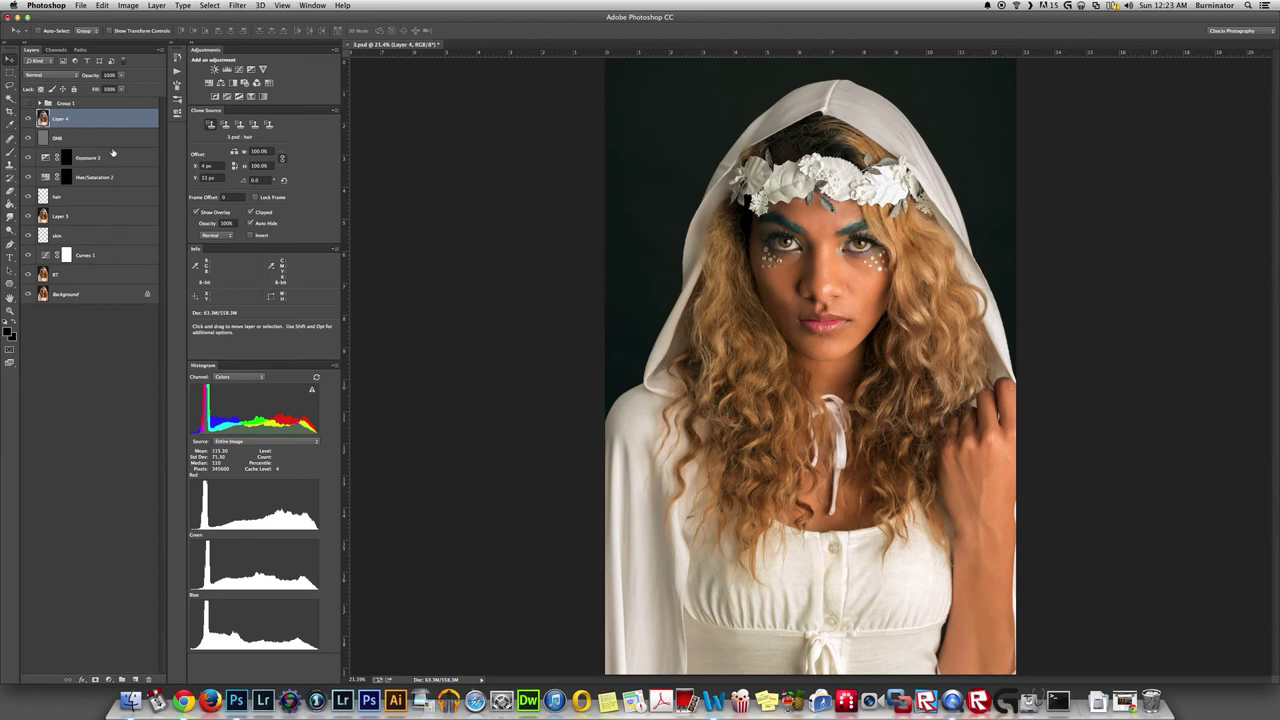
{"action": "key", "text": "super+shift+a"}
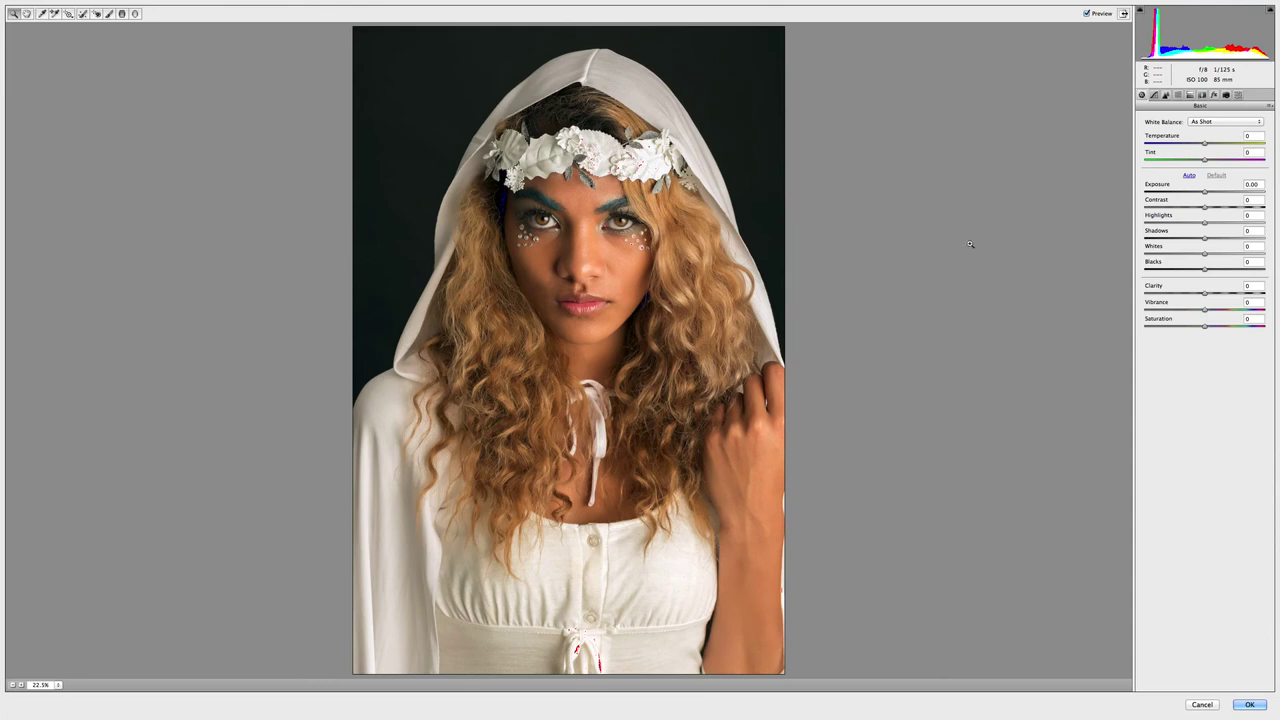
{"action": "left_click_drag", "start_coordinate": [1206, 208], "coordinate": [1230, 206]}
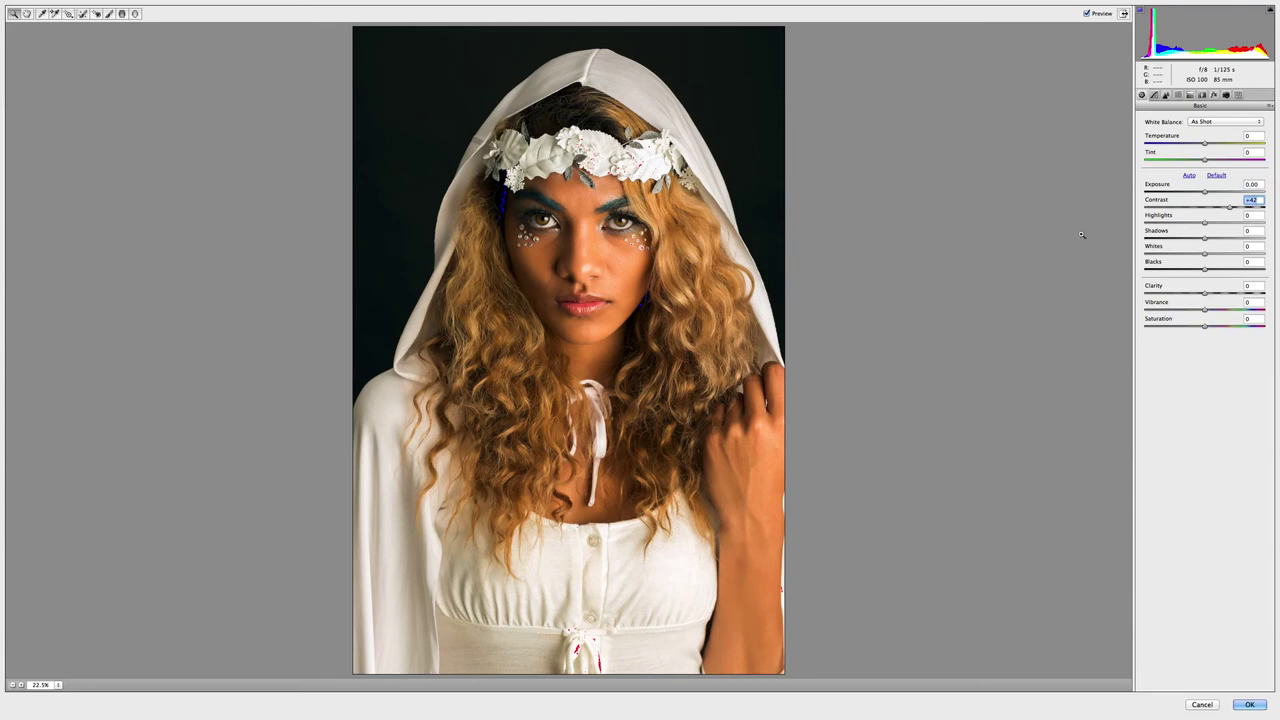
{"action": "left_click", "coordinate": [1249, 704]}
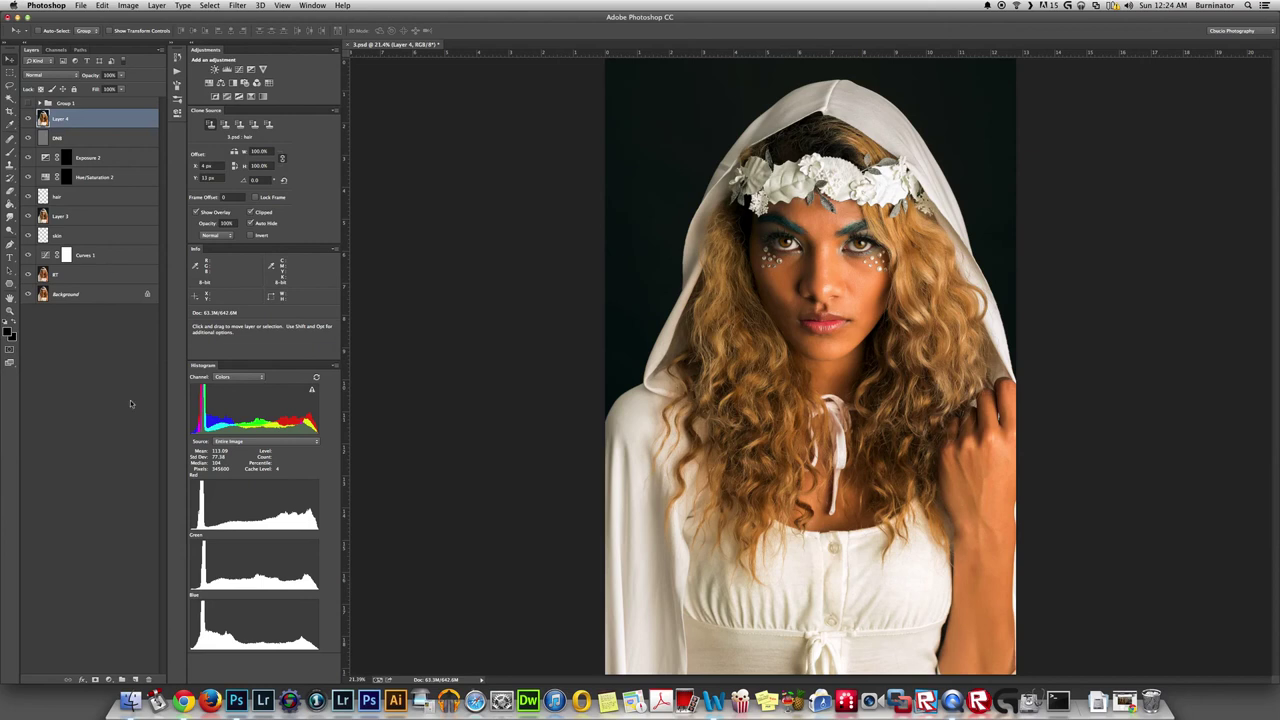
Step: Add a black mask to Layer 4 and set up a white brush enlarged to 1000 px
{"action": "left_click", "coordinate": [95, 680], "text": "alt"}
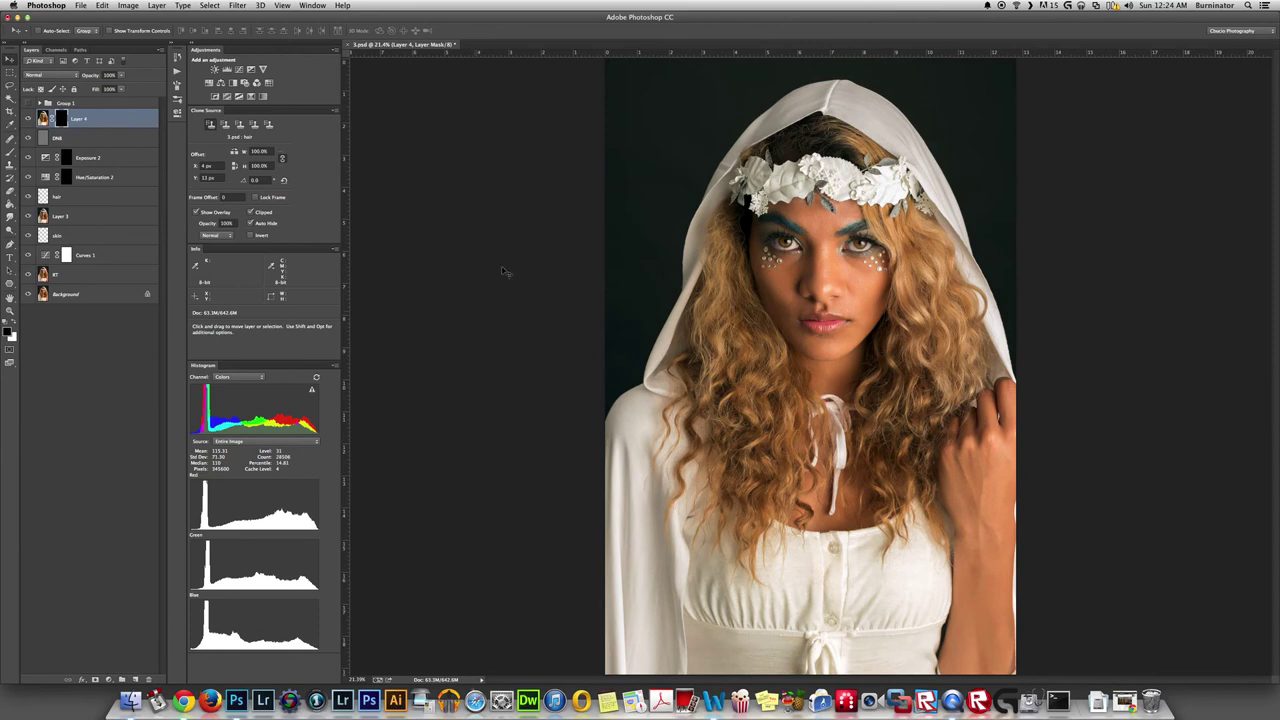
{"action": "key", "text": "b"}
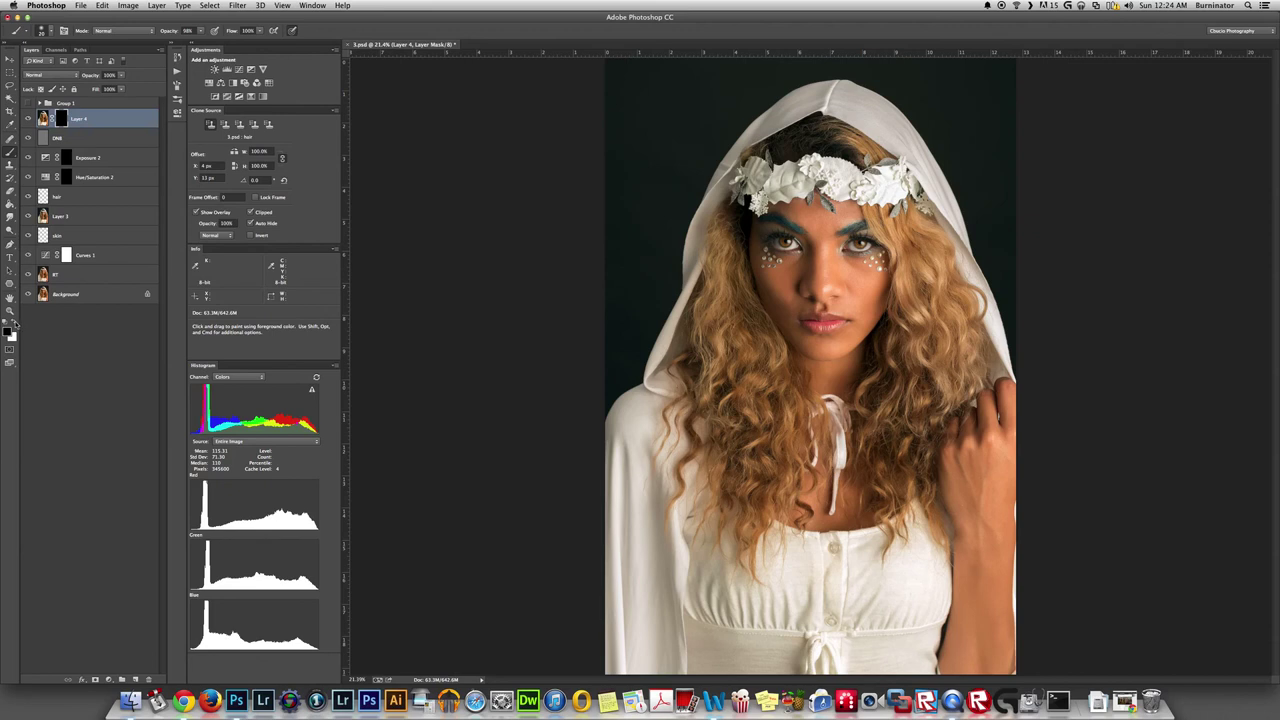
{"action": "left_click", "coordinate": [15, 323]}
{"action": "key", "text": "bracketright"}
{"action": "key", "text": "bracketright"}
{"action": "key", "text": "bracketright"}
{"action": "key", "text": "bracketright"}
{"action": "key", "text": "bracketright"}
{"action": "key", "text": "bracketright"}
{"action": "key", "text": "bracketright"}
{"action": "key", "text": "bracketright"}
{"action": "key", "text": "bracketright"}
Step: Paint white on the Layer 4 mask around the figure to apply the extra contrast only to the dark backdrop
{"action": "left_click", "coordinate": [283, 5]}
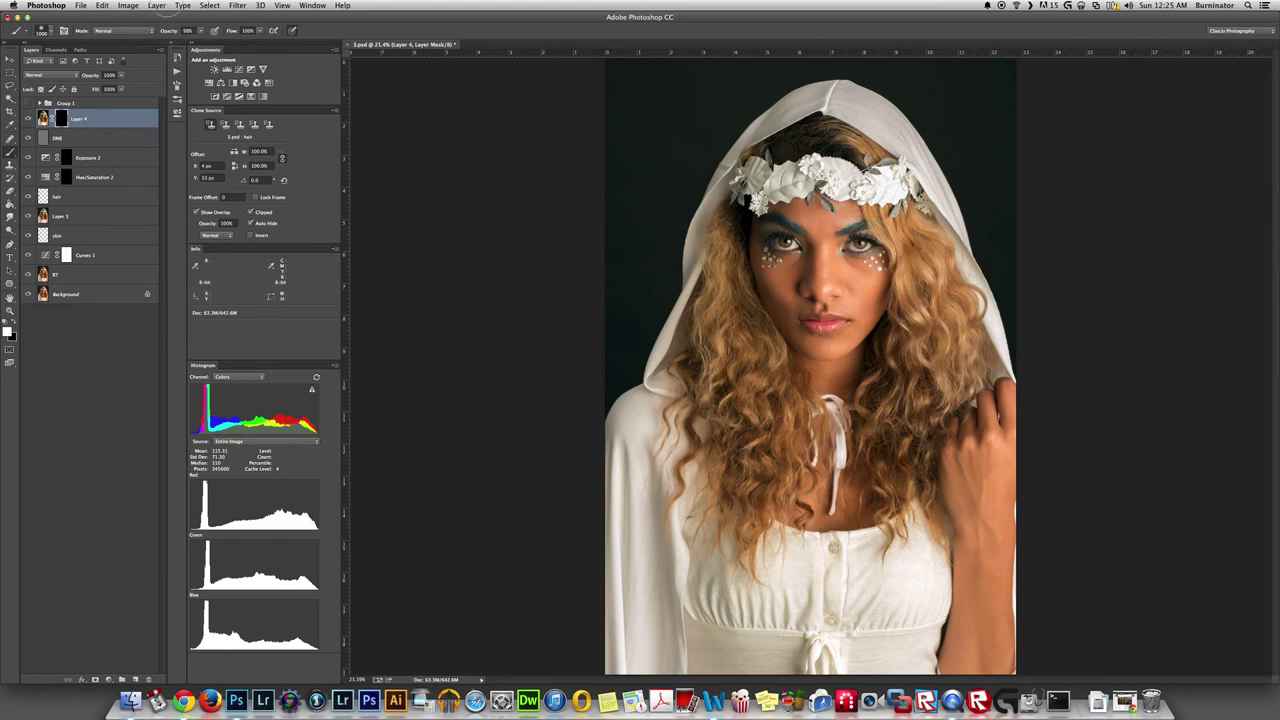
{"action": "key", "text": "v"}
{"action": "left_click", "coordinate": [586, 174], "text": "super"}
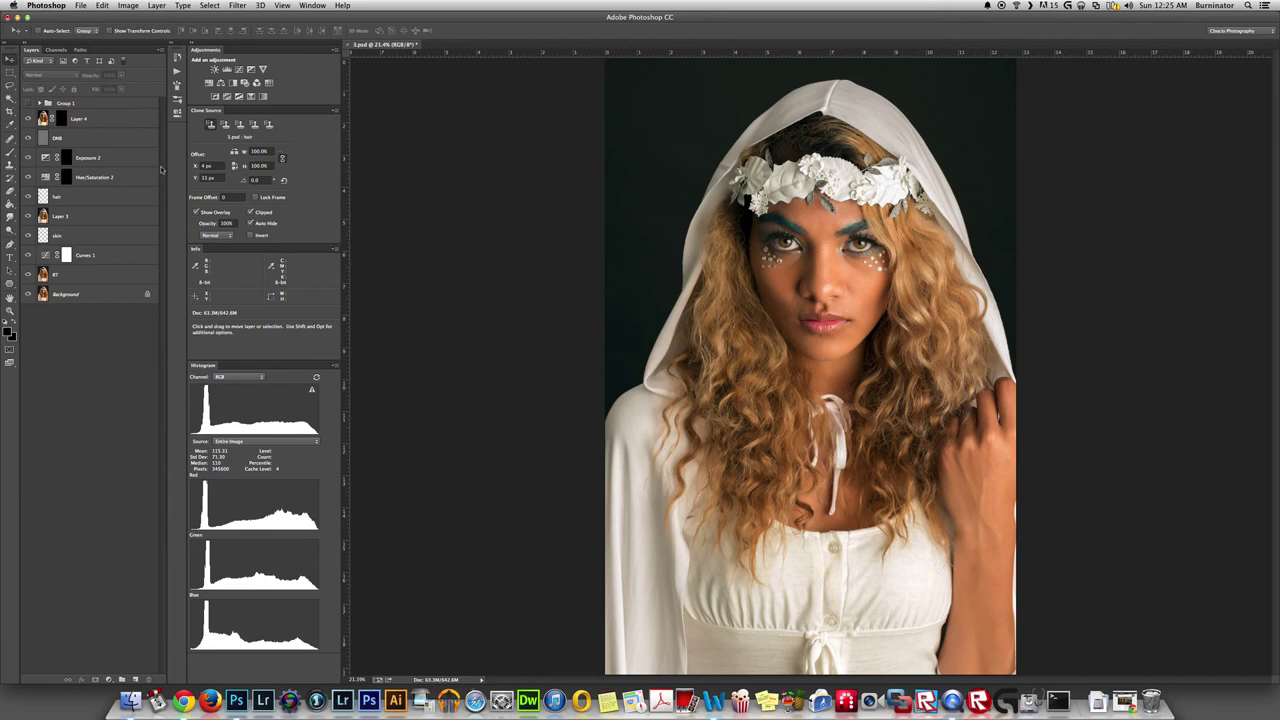
{"action": "left_click", "coordinate": [707, 222]}
{"action": "left_click", "coordinate": [63, 119]}
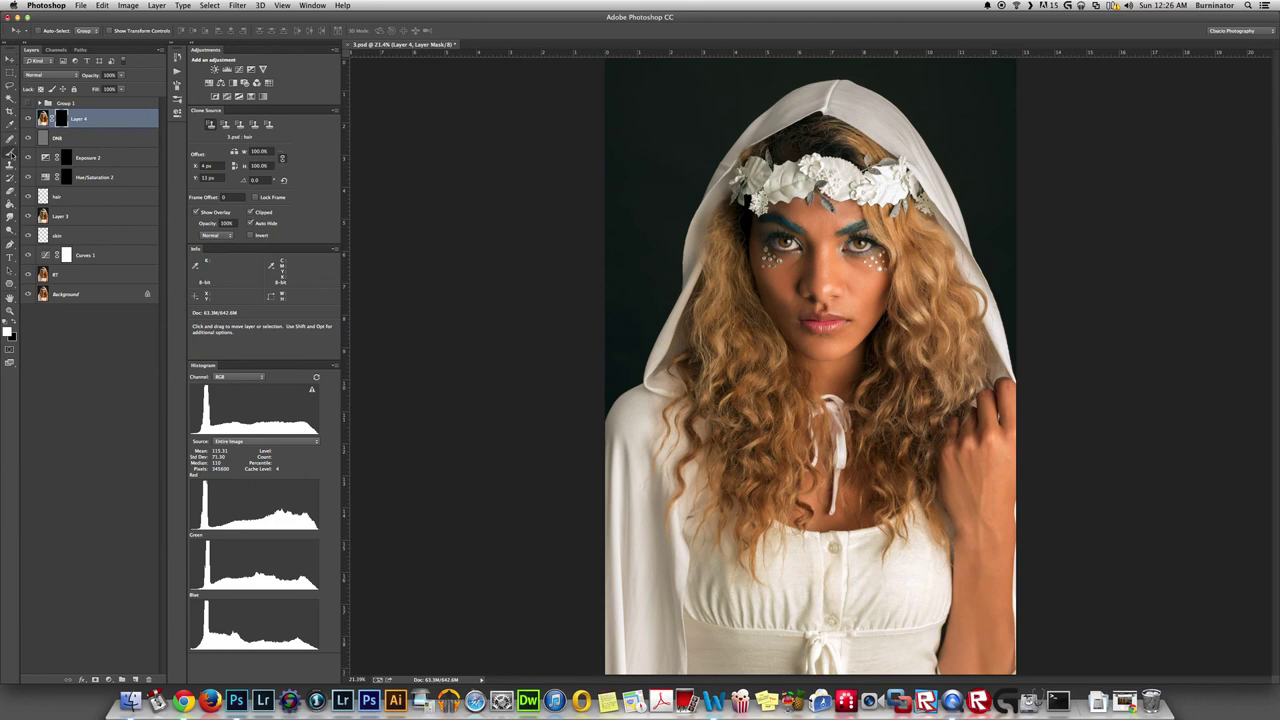
{"action": "left_click", "coordinate": [9, 150]}
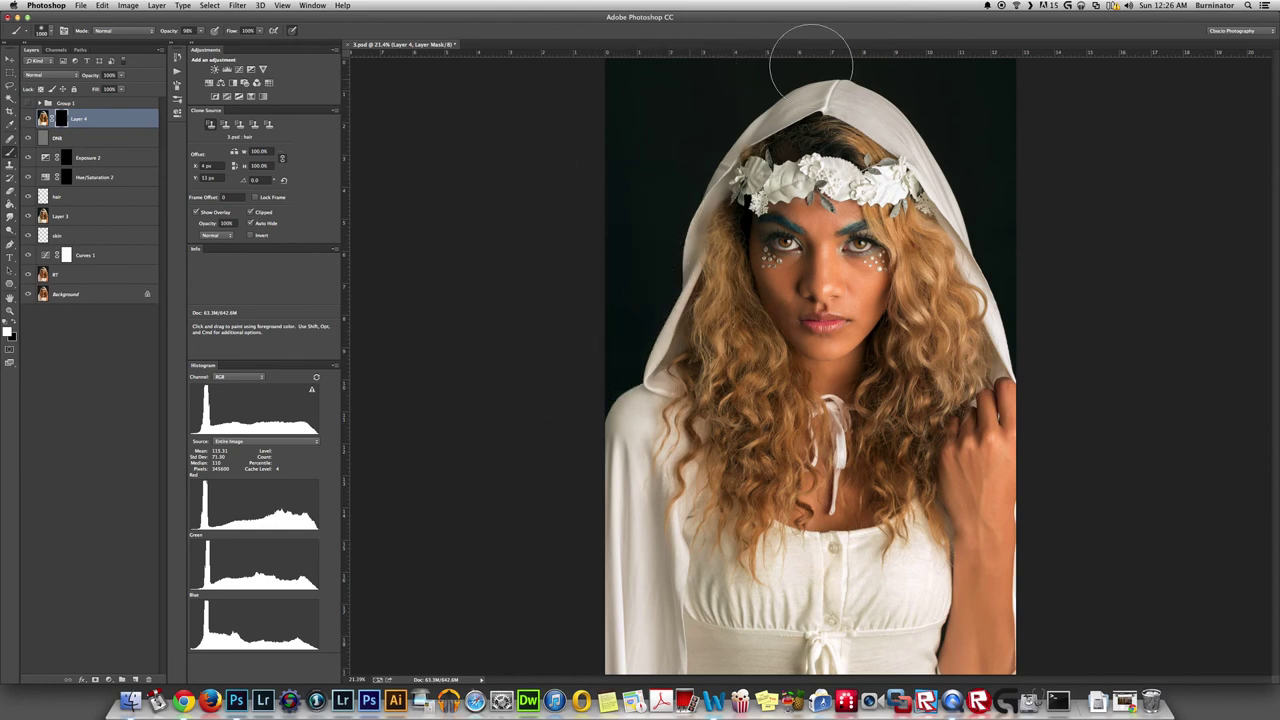
{"action": "left_click", "coordinate": [10, 60]}
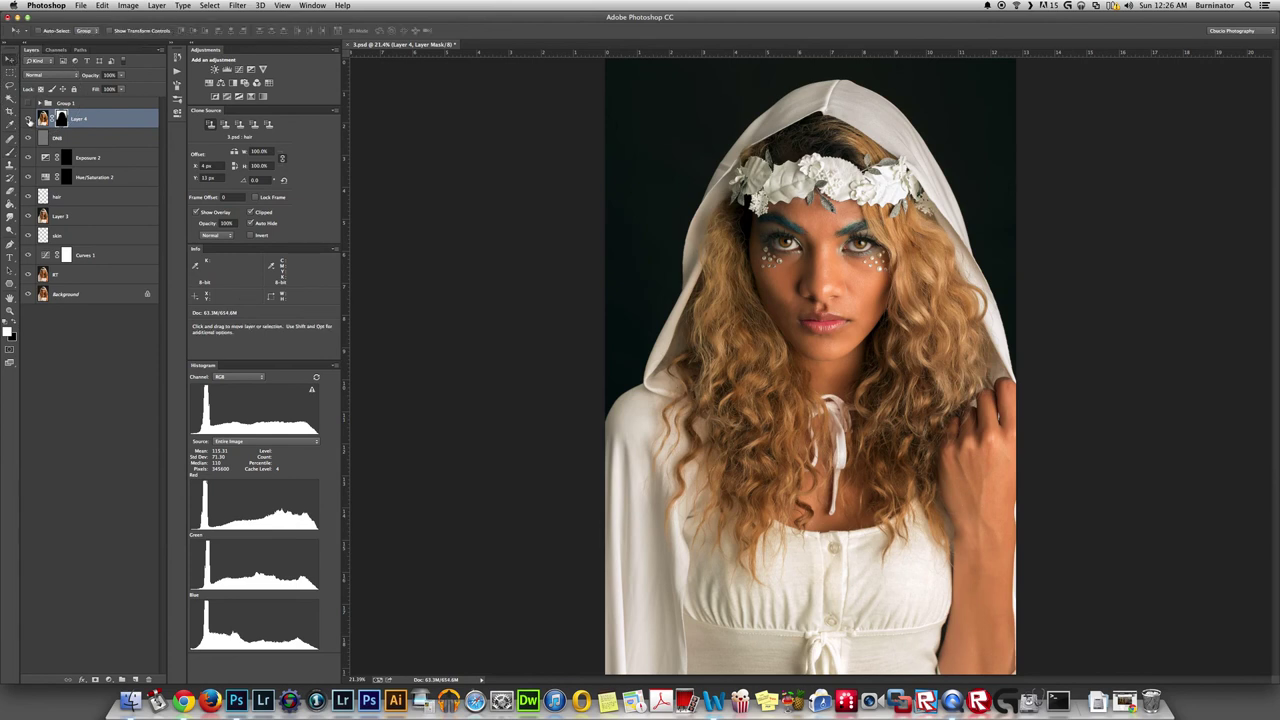
Step: Compare the portrait repeatedly with Layer 4 hidden and shown to judge the backdrop contrast
{"action": "left_click", "coordinate": [28, 119]}
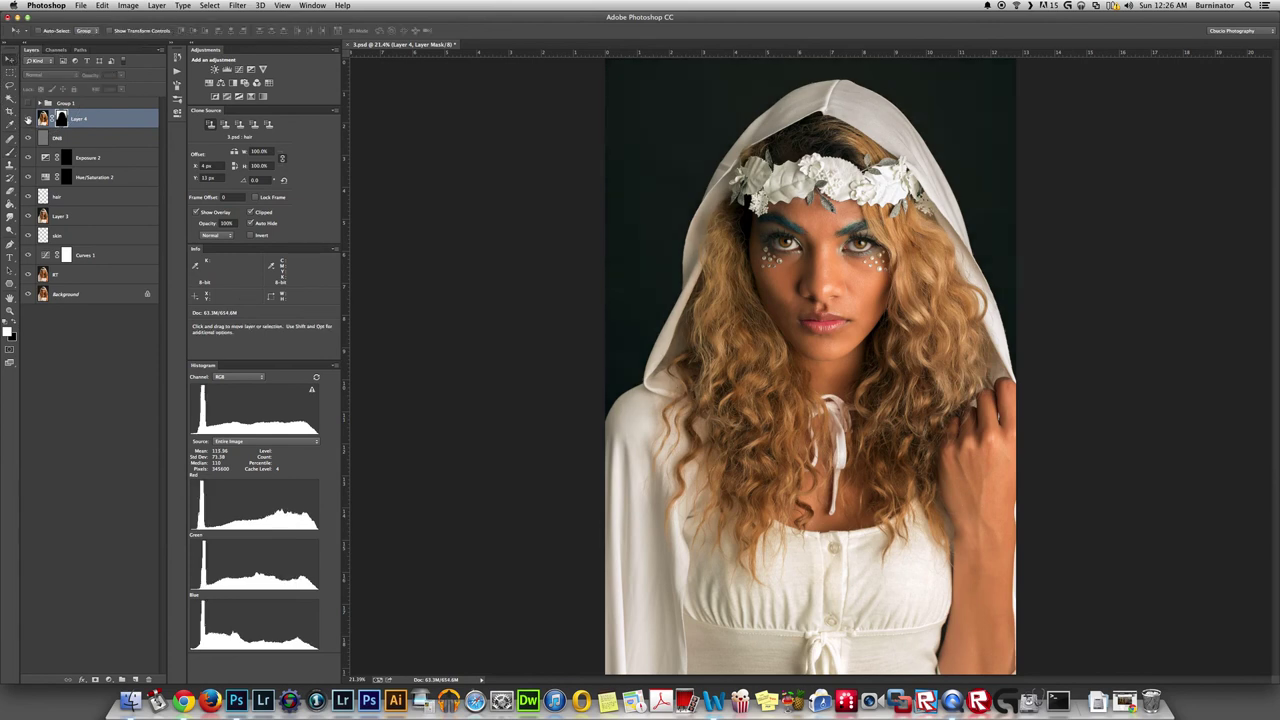
{"action": "left_click", "coordinate": [28, 119]}
{"action": "left_click", "coordinate": [28, 119]}
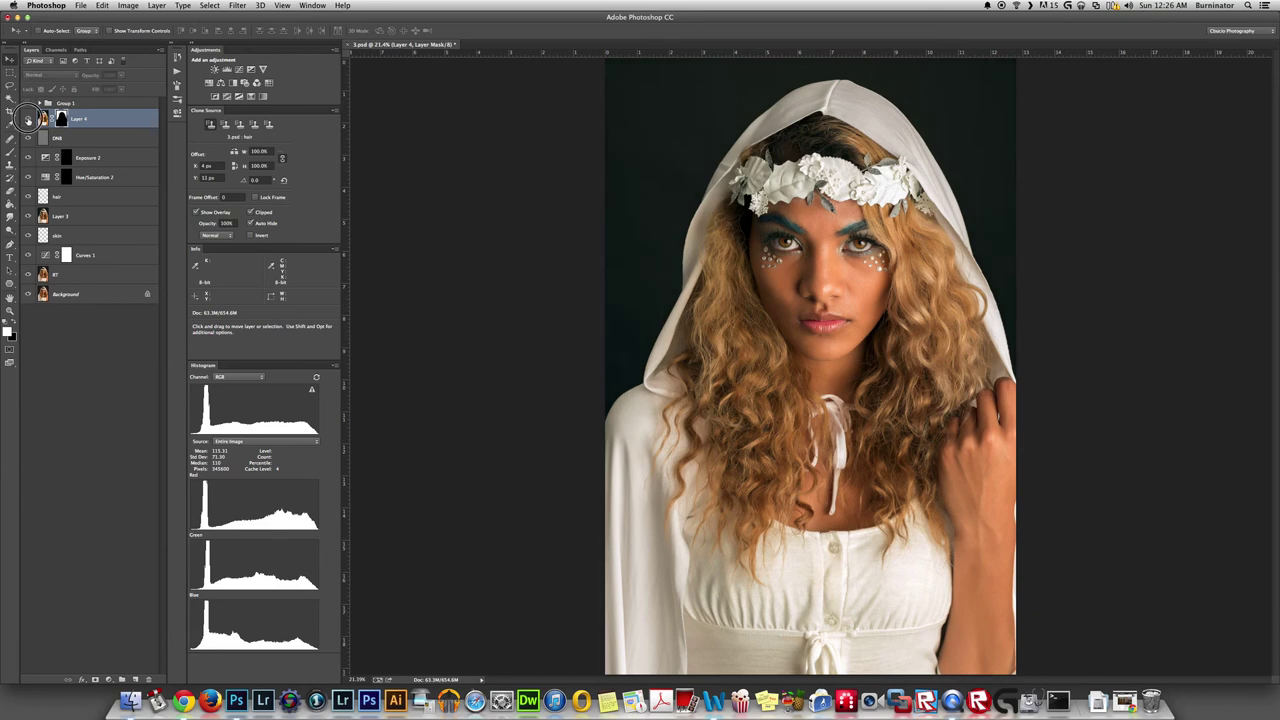
{"action": "left_click", "coordinate": [28, 119]}
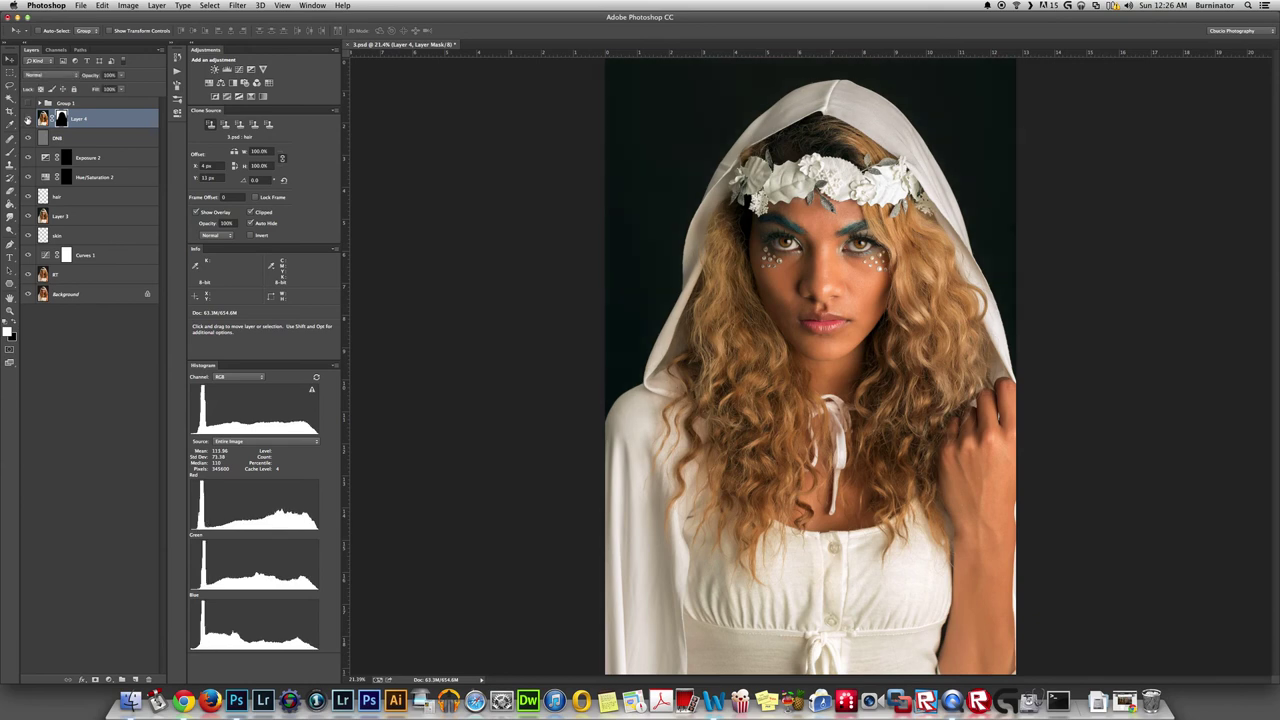
{"action": "left_click", "coordinate": [28, 119]}
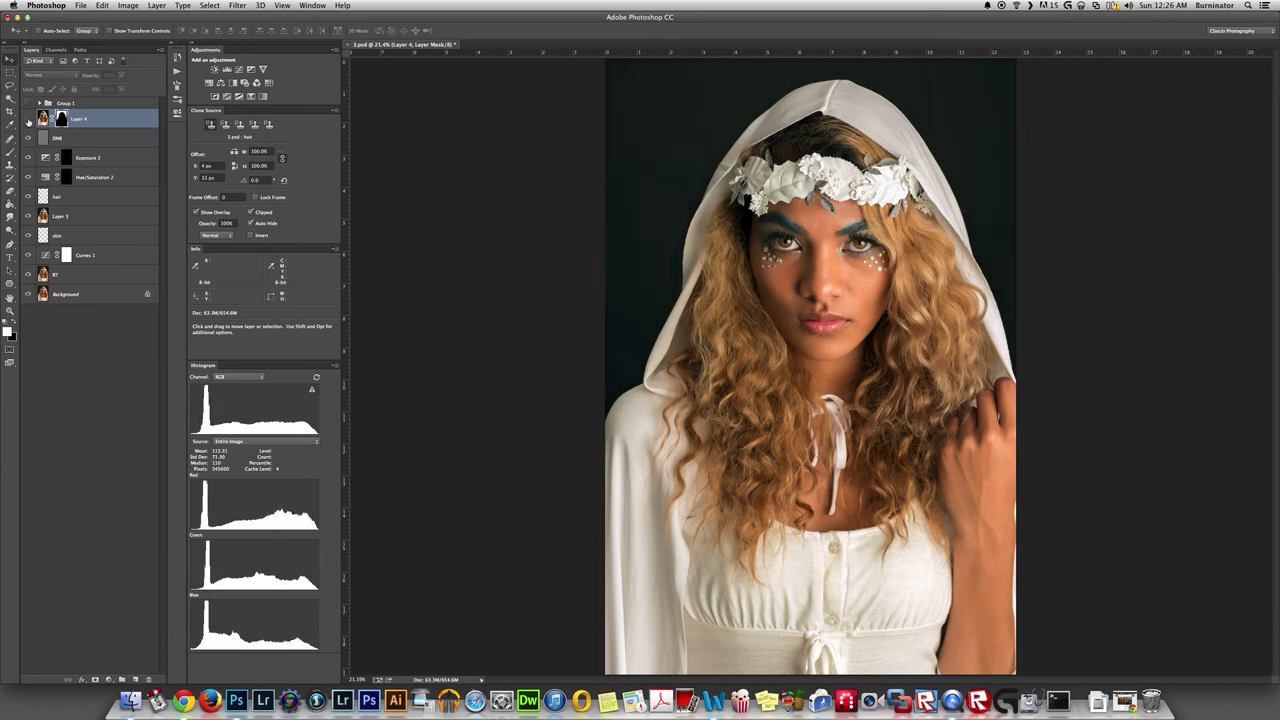
{"action": "left_click", "coordinate": [28, 119]}
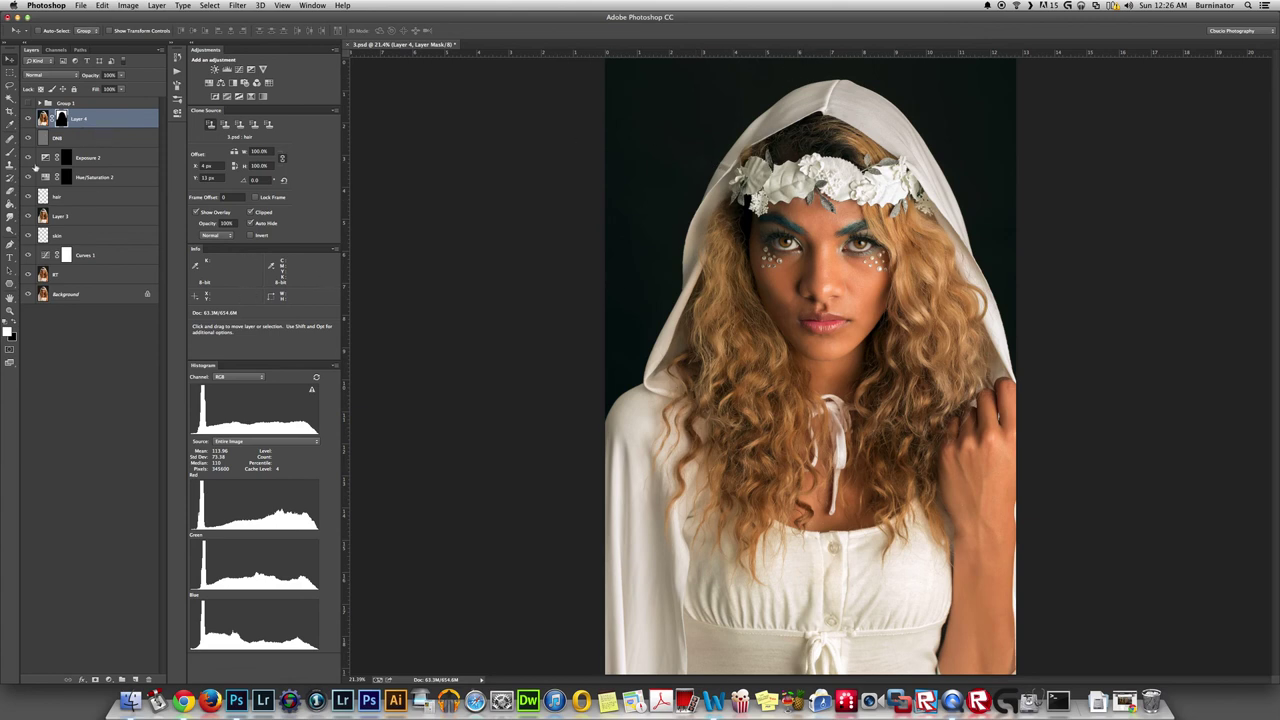
{"action": "left_click", "coordinate": [27, 118]}
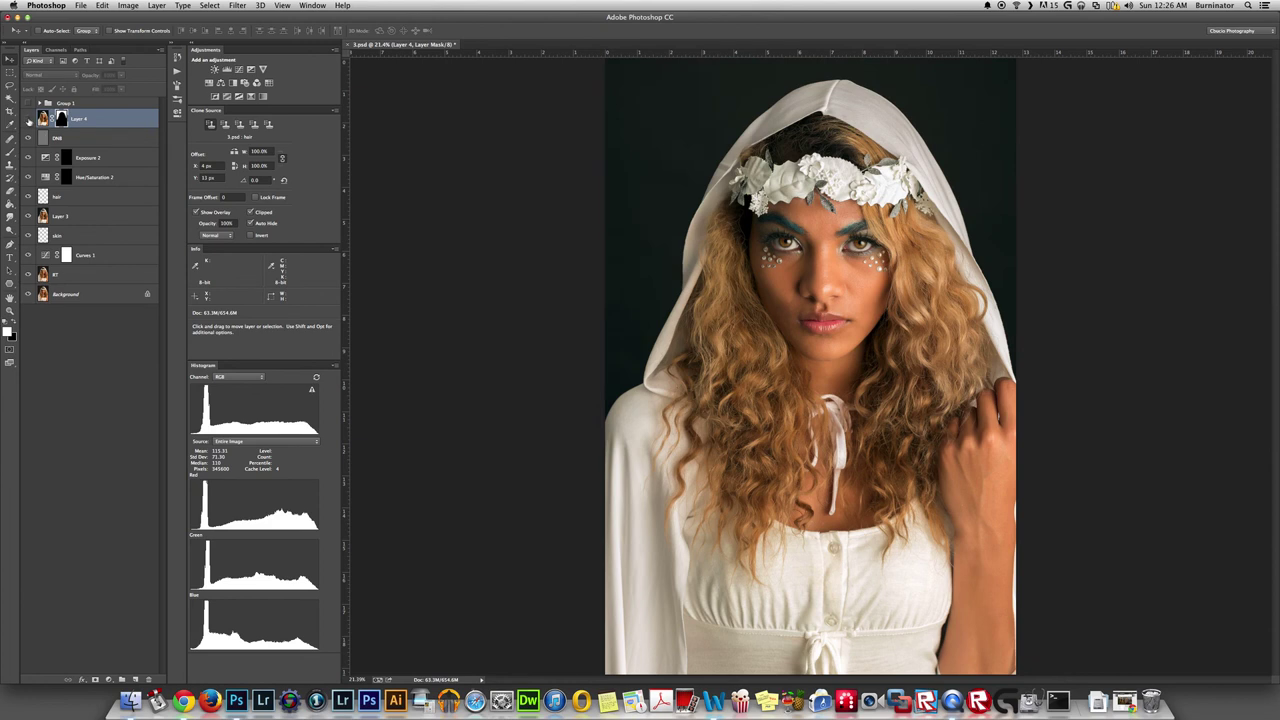
{"action": "left_click", "coordinate": [27, 118]}
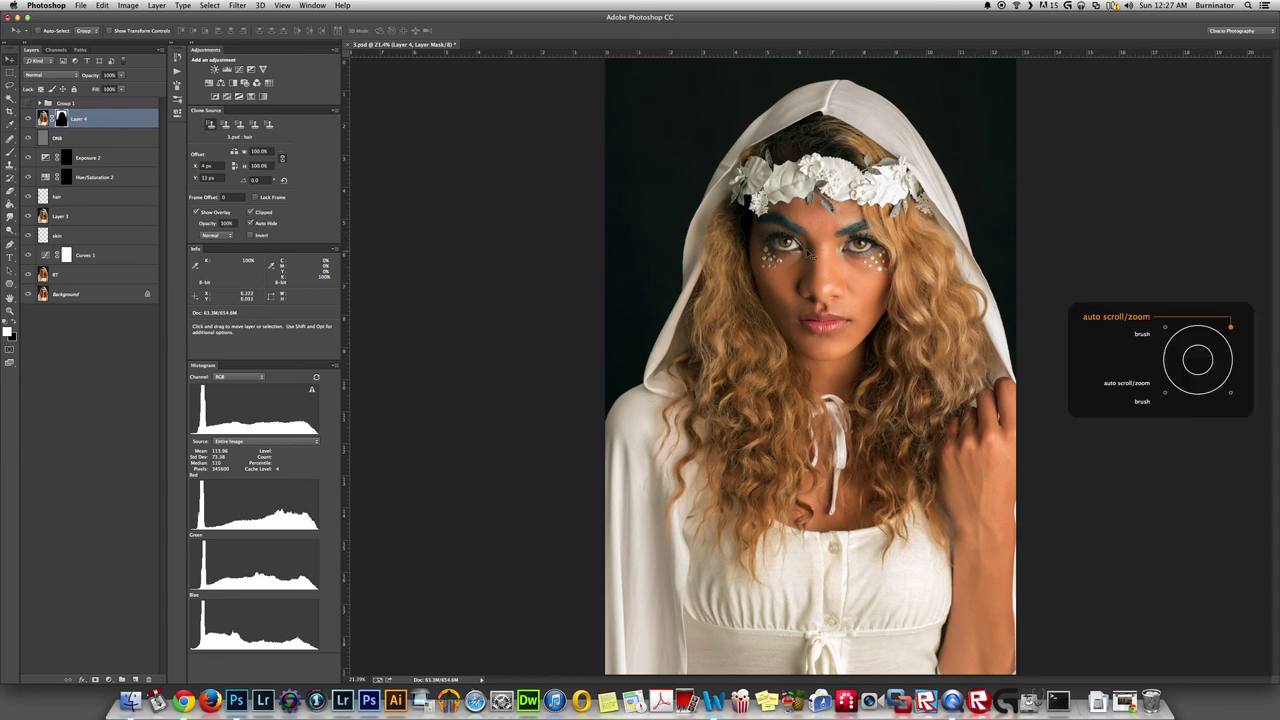
Step: Inspect the retouched eyes, gems and facial skin up close, and return to the full portrait
{"action": "scroll", "coordinate": [801, 222], "scroll_direction": "up", "scroll_amount": 3}
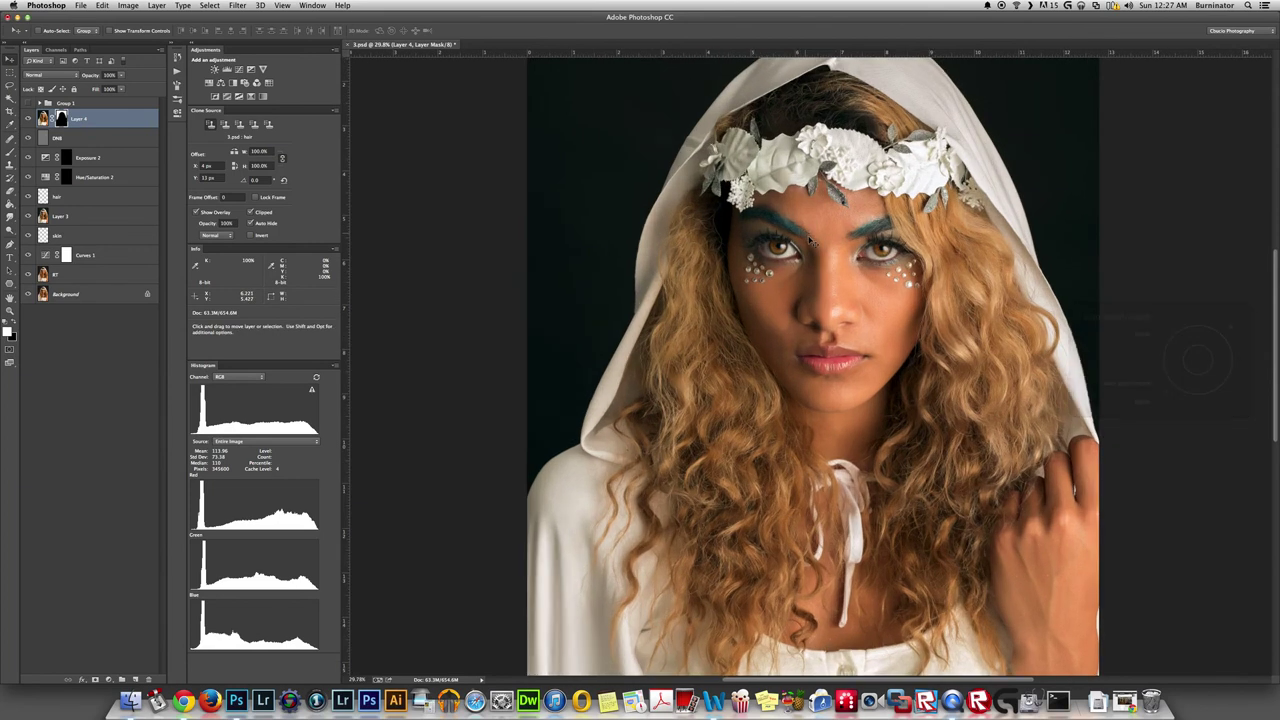
{"action": "scroll", "coordinate": [823, 253], "scroll_direction": "up", "scroll_amount": 5}
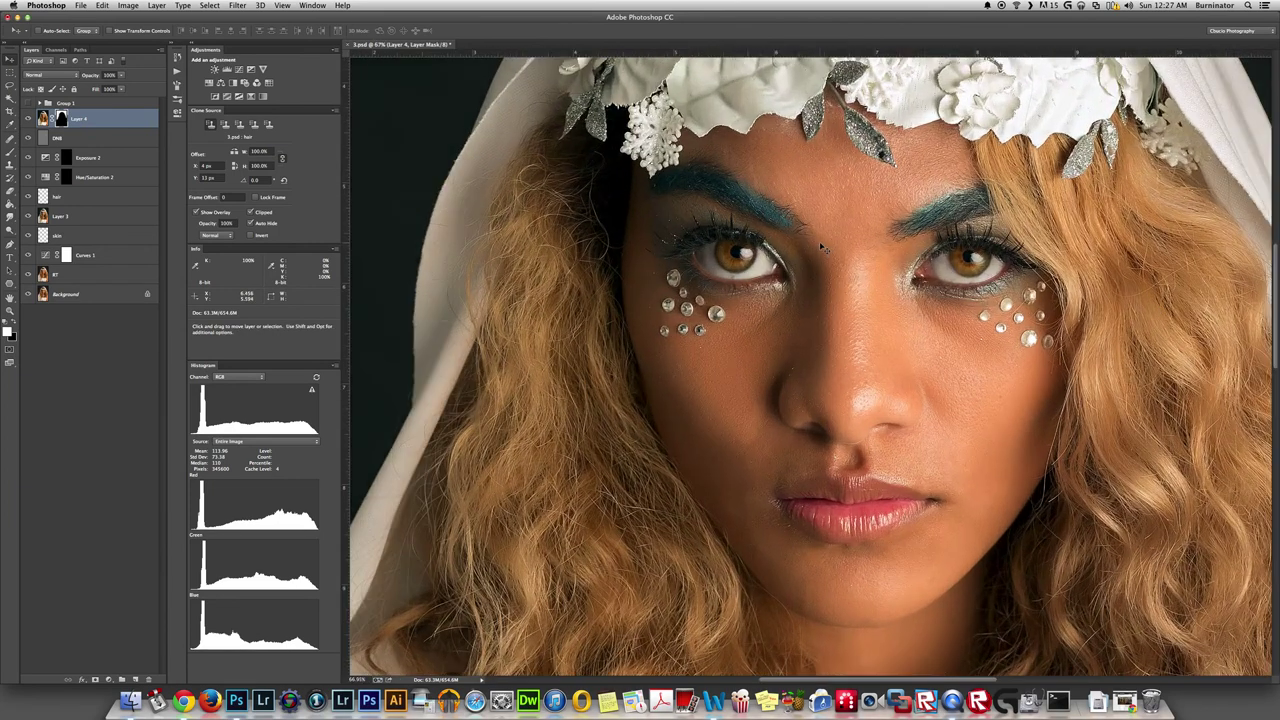
{"action": "scroll", "coordinate": [823, 249], "scroll_direction": "up", "scroll_amount": 2}
{"action": "scroll", "coordinate": [822, 246], "scroll_direction": "down", "scroll_amount": 3}
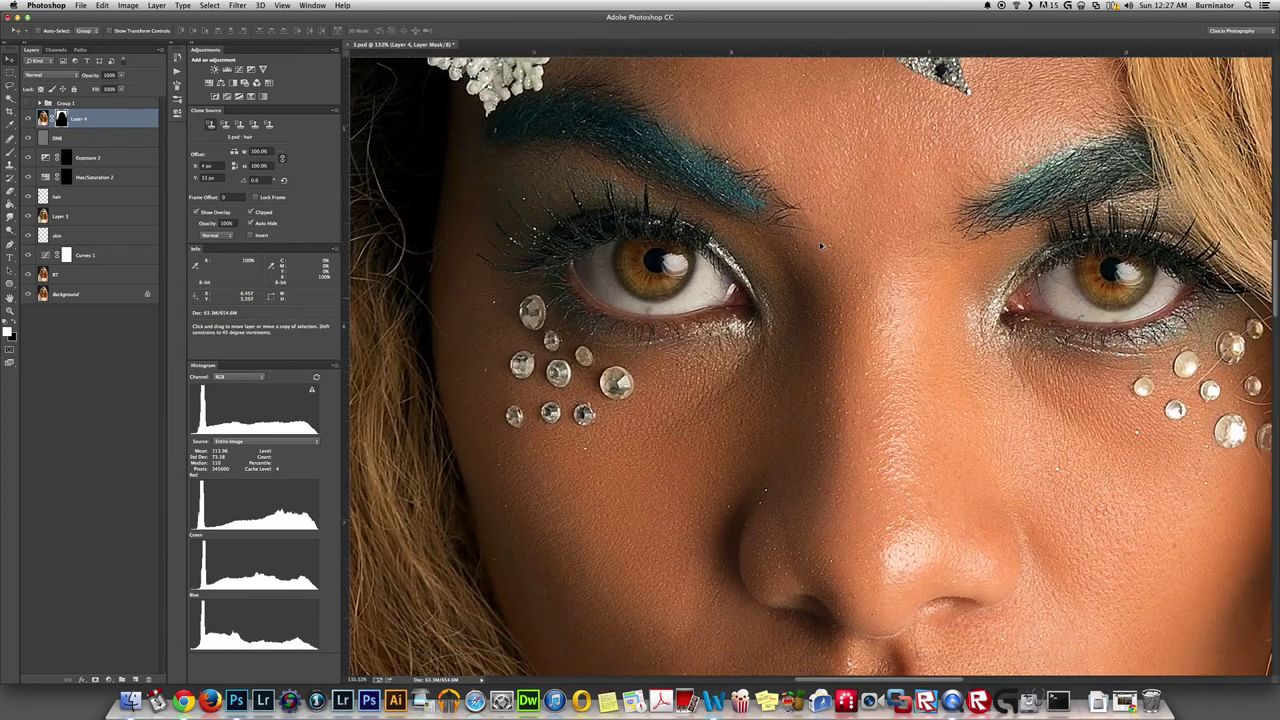
{"action": "scroll", "coordinate": [822, 245], "scroll_direction": "down", "scroll_amount": 1}
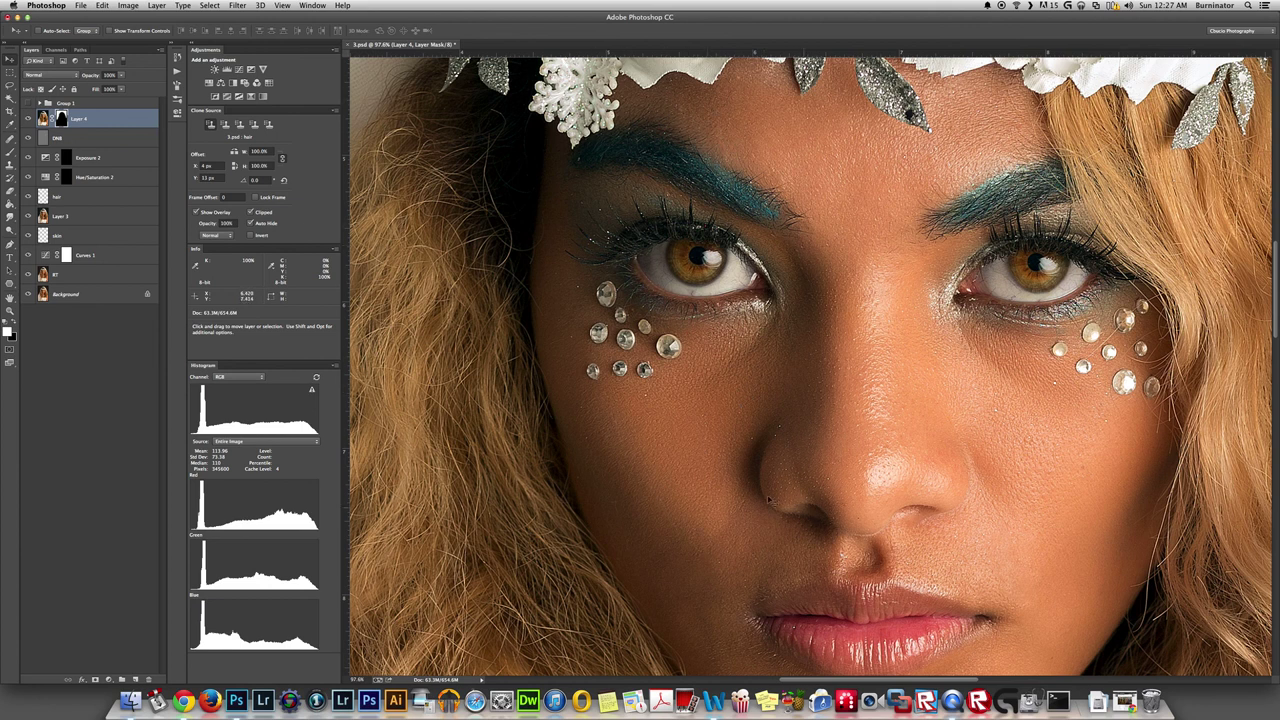
{"action": "key", "text": "super+0"}
{"action": "left_click", "coordinate": [10, 72]}
{"action": "key", "text": "v"}
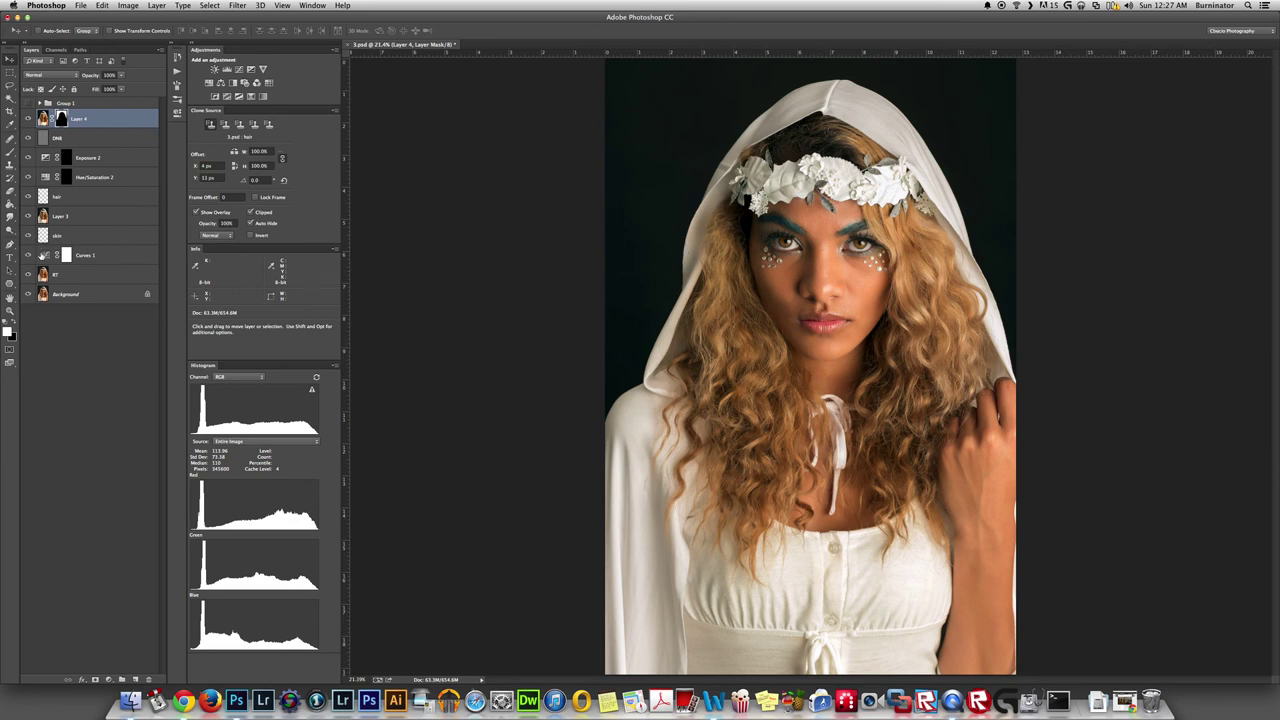
Step: Compare the original Background layer alone with the full retouched layer stack several times
{"action": "left_click", "coordinate": [30, 294], "text": "alt"}
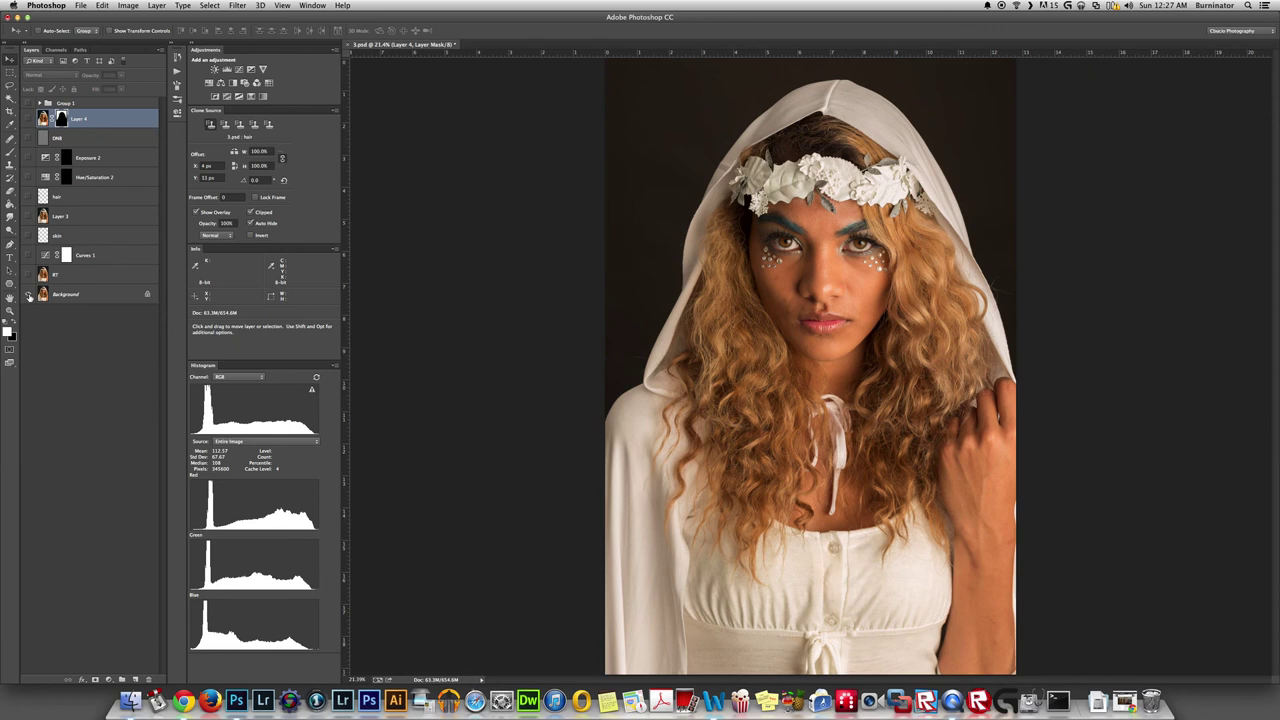
{"action": "left_click", "coordinate": [28, 294], "text": "alt"}
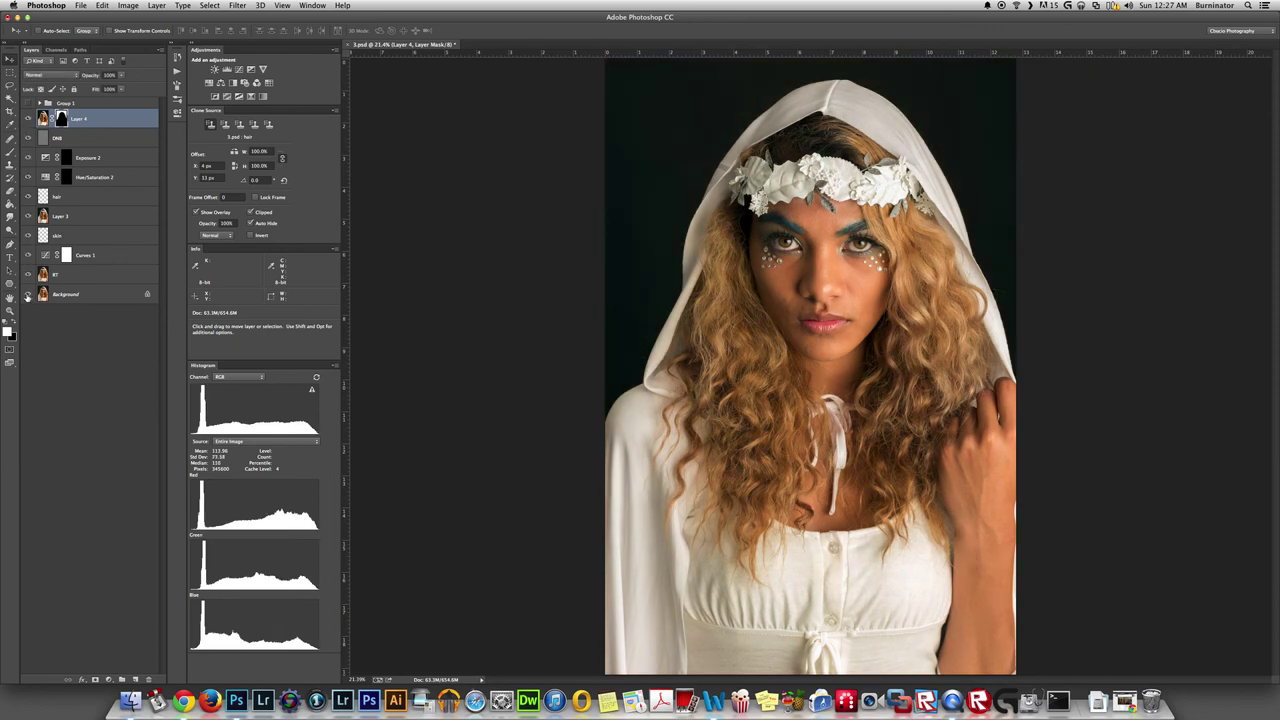
{"action": "left_click", "coordinate": [28, 294], "text": "alt"}
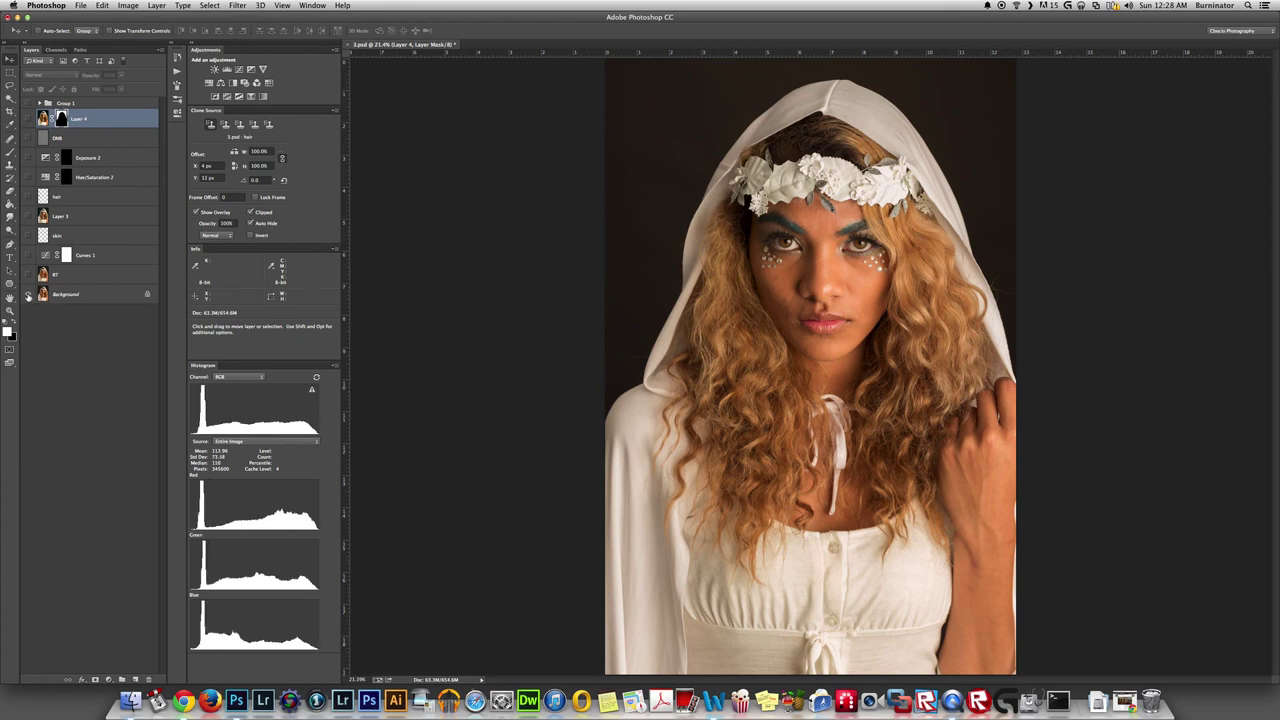
{"action": "left_click", "coordinate": [28, 294]}
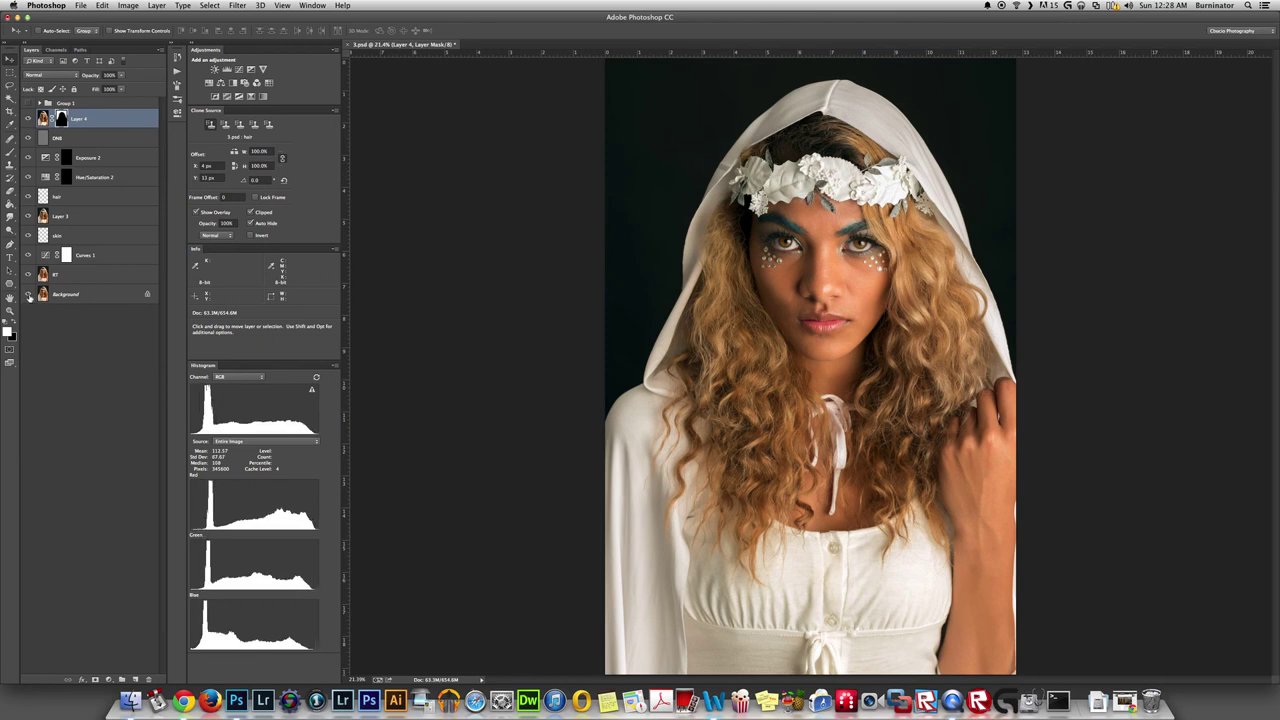
{"action": "left_click", "coordinate": [28, 294]}
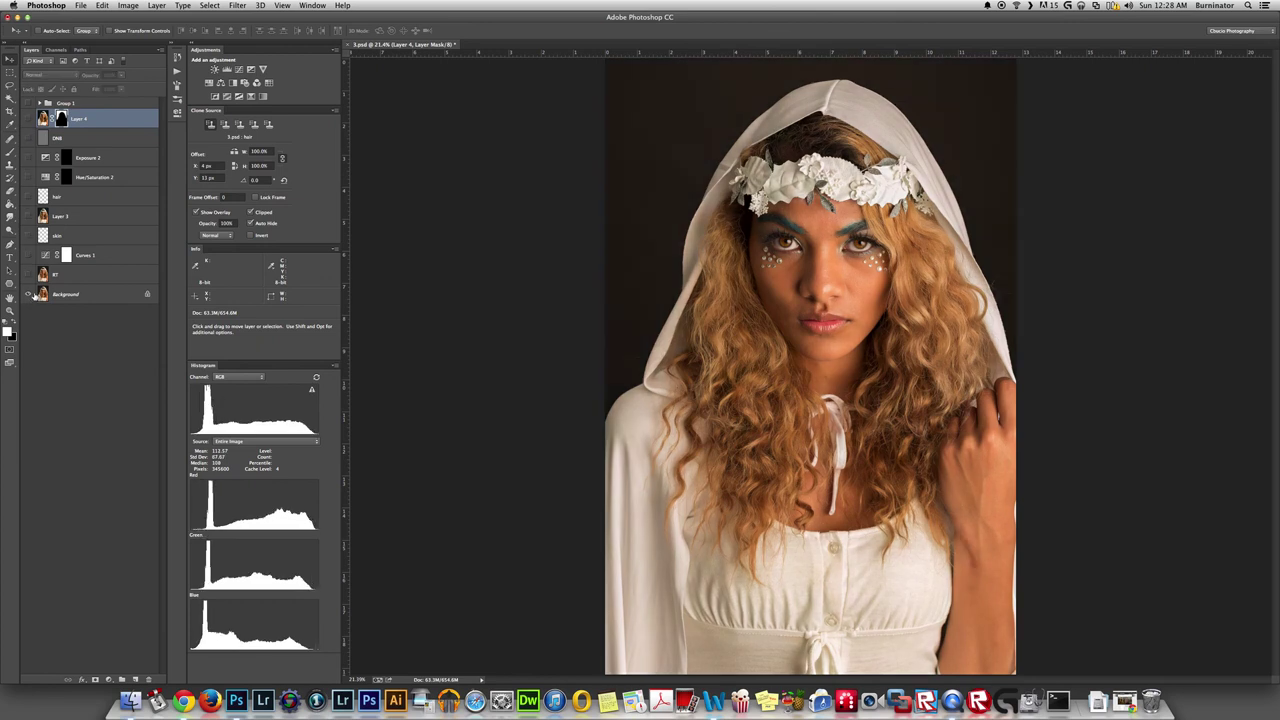
{"action": "left_click", "coordinate": [28, 294]}
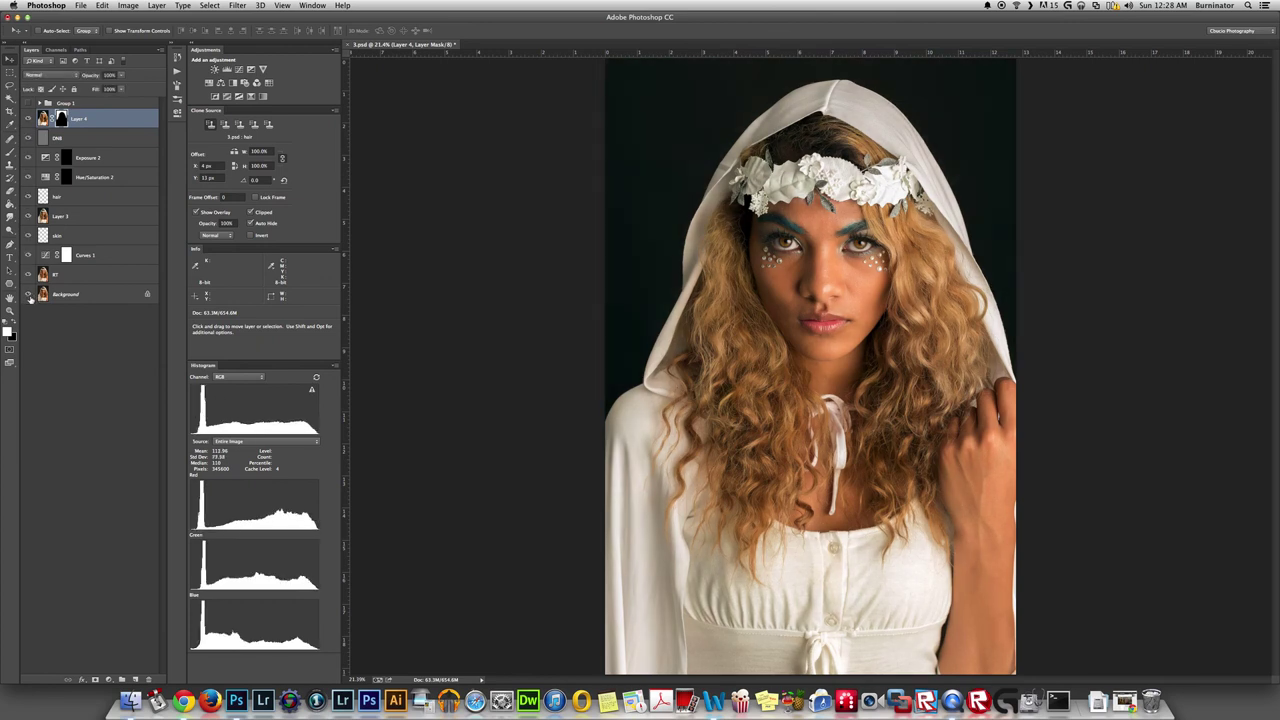
{"action": "left_click", "coordinate": [29, 295], "text": "alt"}
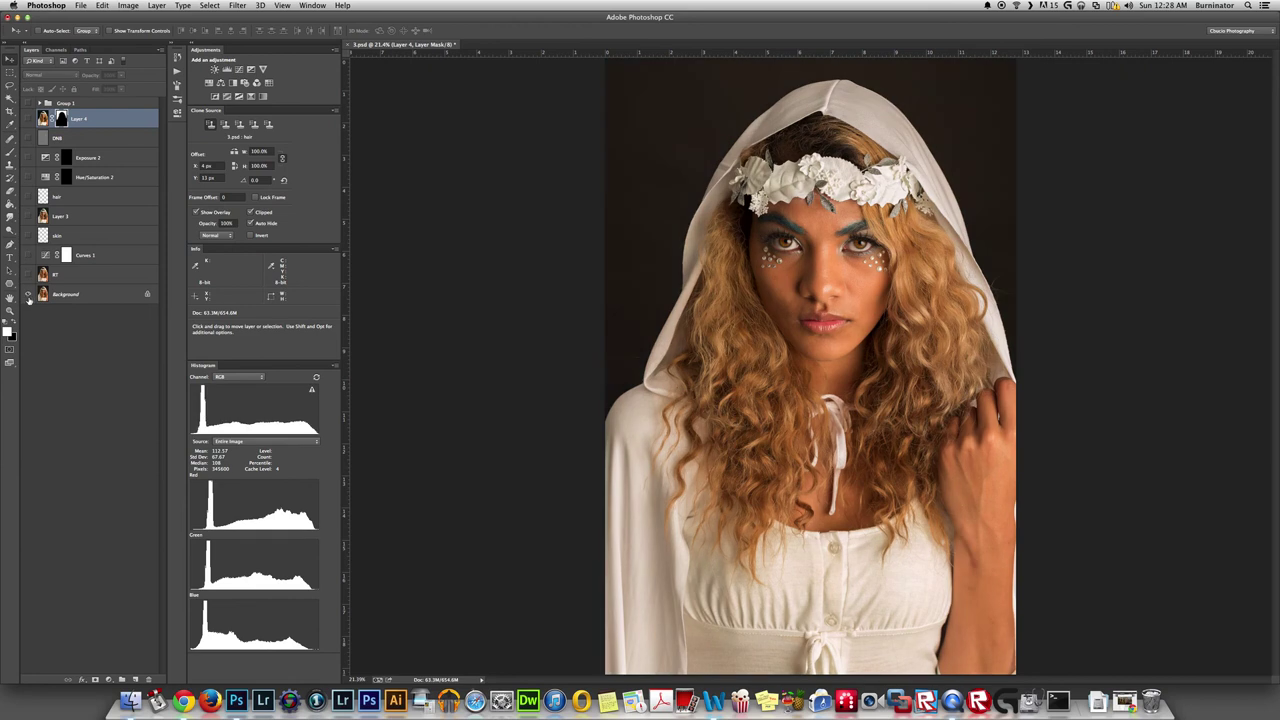
{"action": "left_click", "coordinate": [29, 295], "text": "alt"}
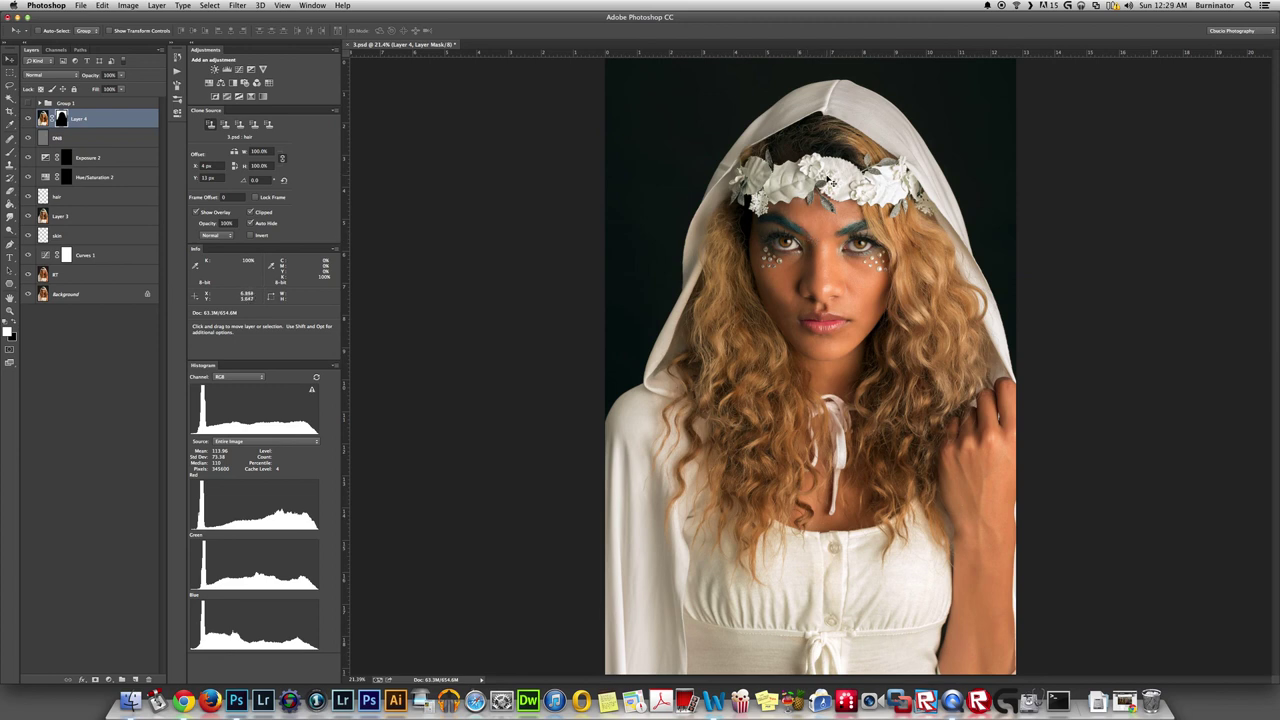
Step: Add a white text signature with the photographer's name in the Scriptina Pro font over the lower part of the dress
{"action": "key", "text": "t"}
{"action": "key", "text": "t"}
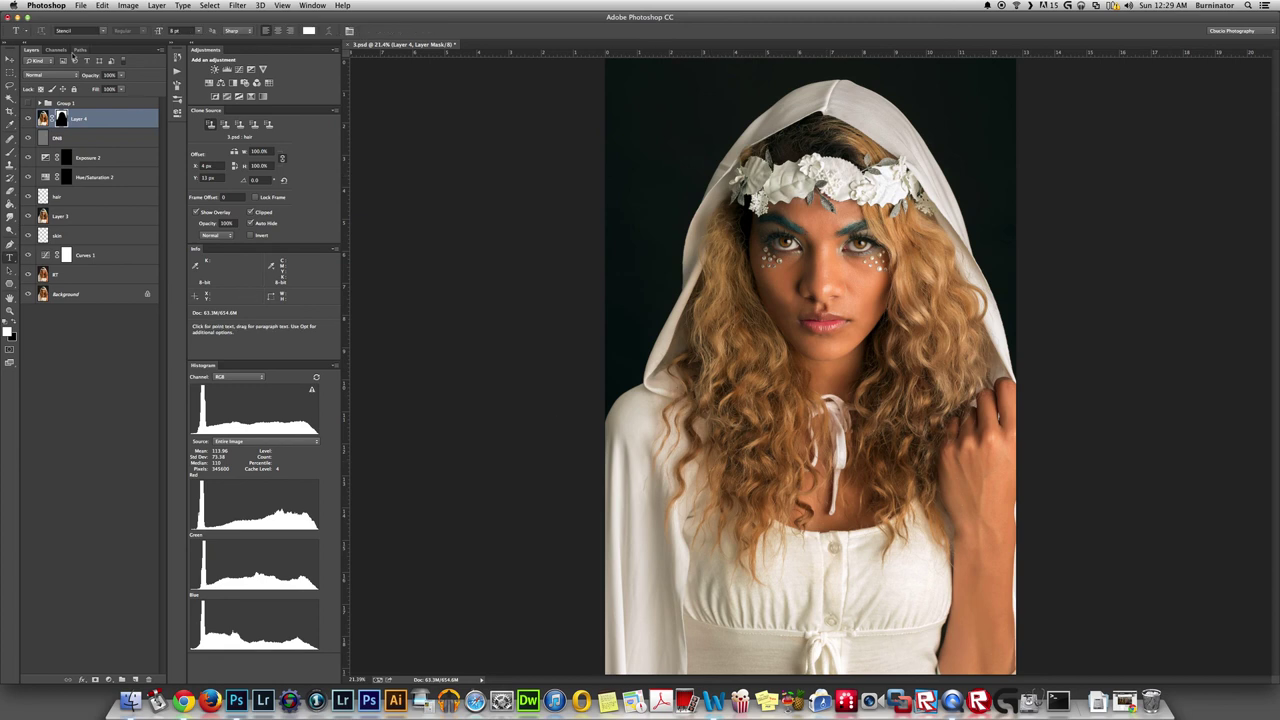
{"action": "left_click", "coordinate": [82, 30]}
{"action": "type", "text": "Scriptina Pro"}
{"action": "key", "text": "Return"}
{"action": "left_click", "coordinate": [684, 621]}
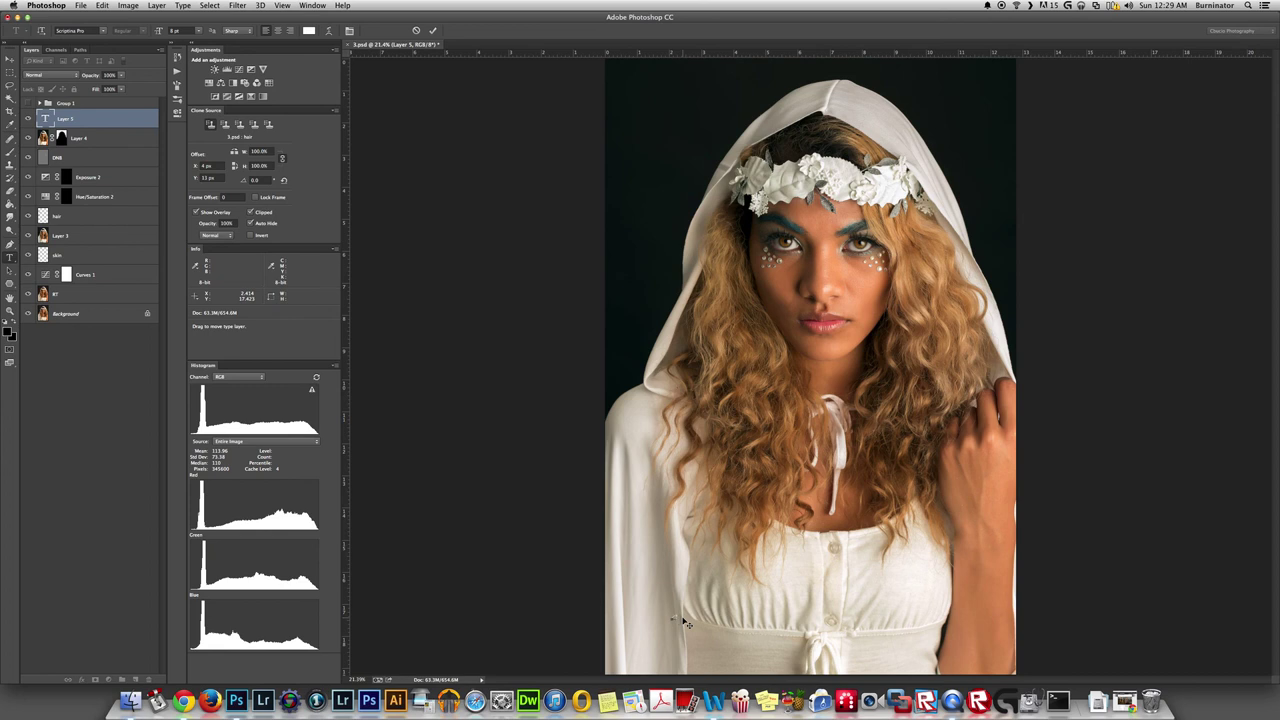
{"action": "left_click", "coordinate": [9, 59]}
Step: Set the signature's font size to 40 pt and move it to the lower-left area of the portrait
{"action": "left_click", "coordinate": [9, 257]}
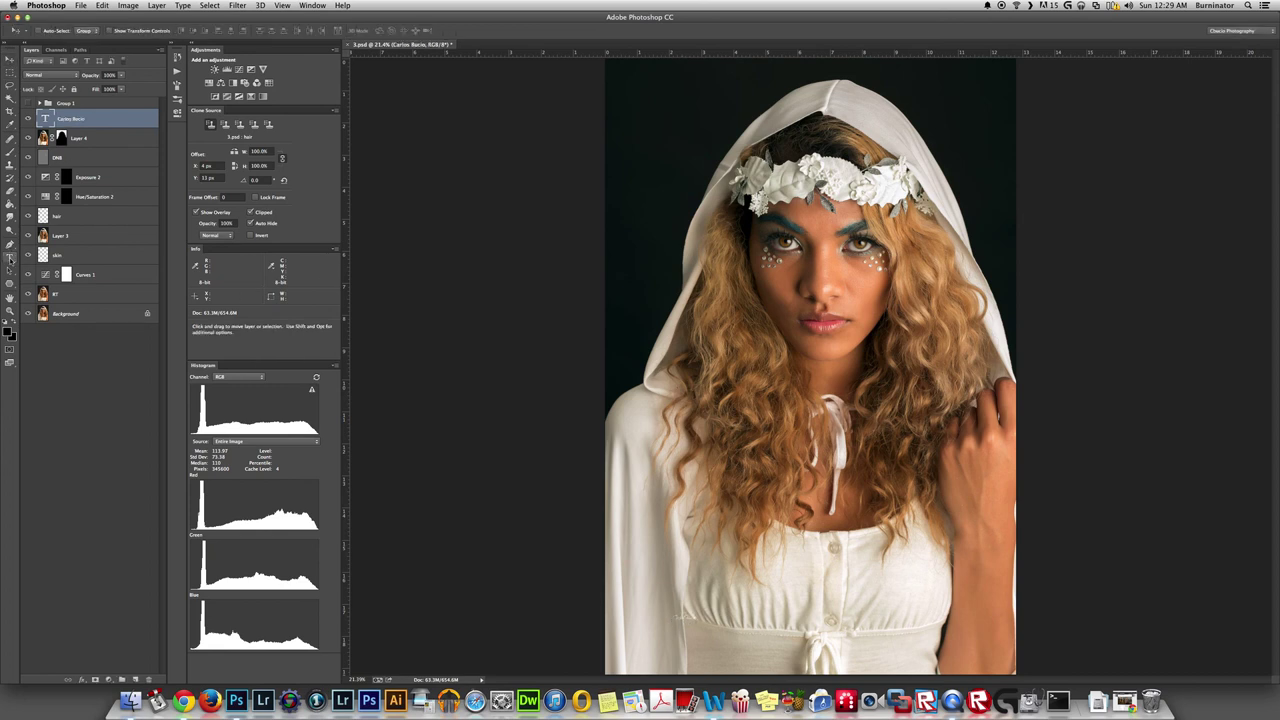
{"action": "left_click", "coordinate": [178, 31]}
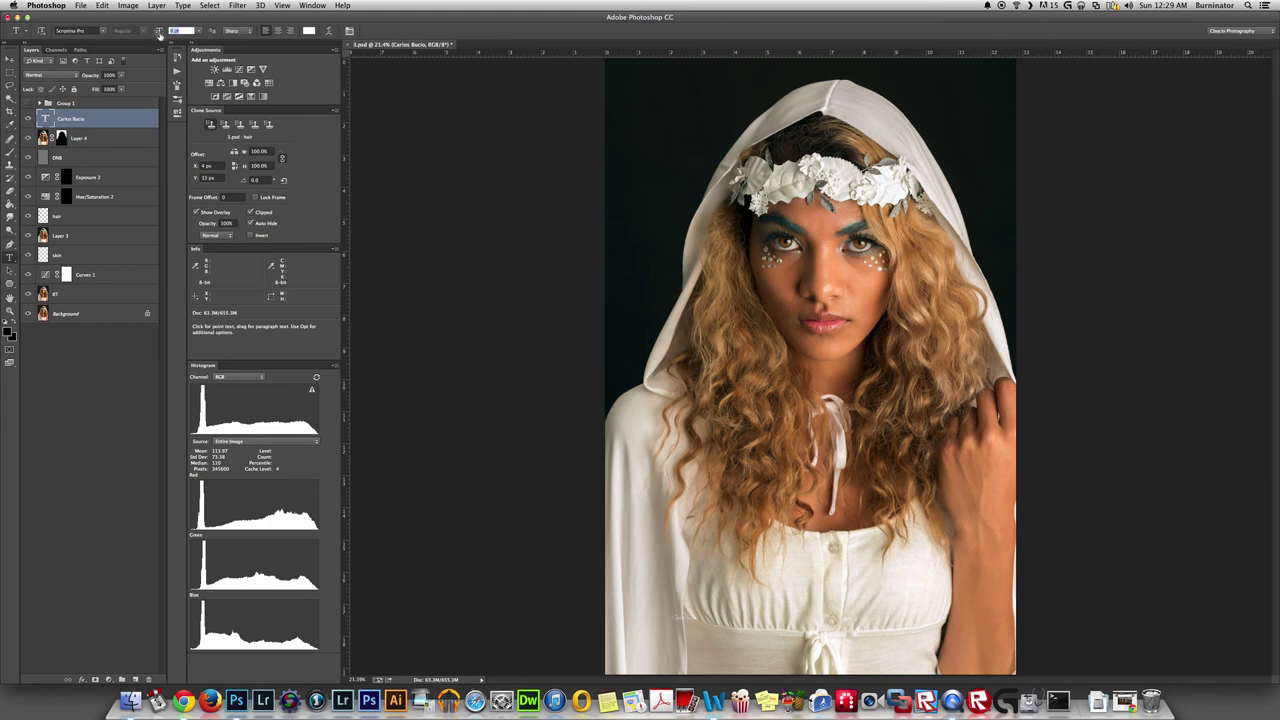
{"action": "type", "text": "40"}
{"action": "key", "text": "Return"}
{"action": "left_click", "coordinate": [9, 61]}
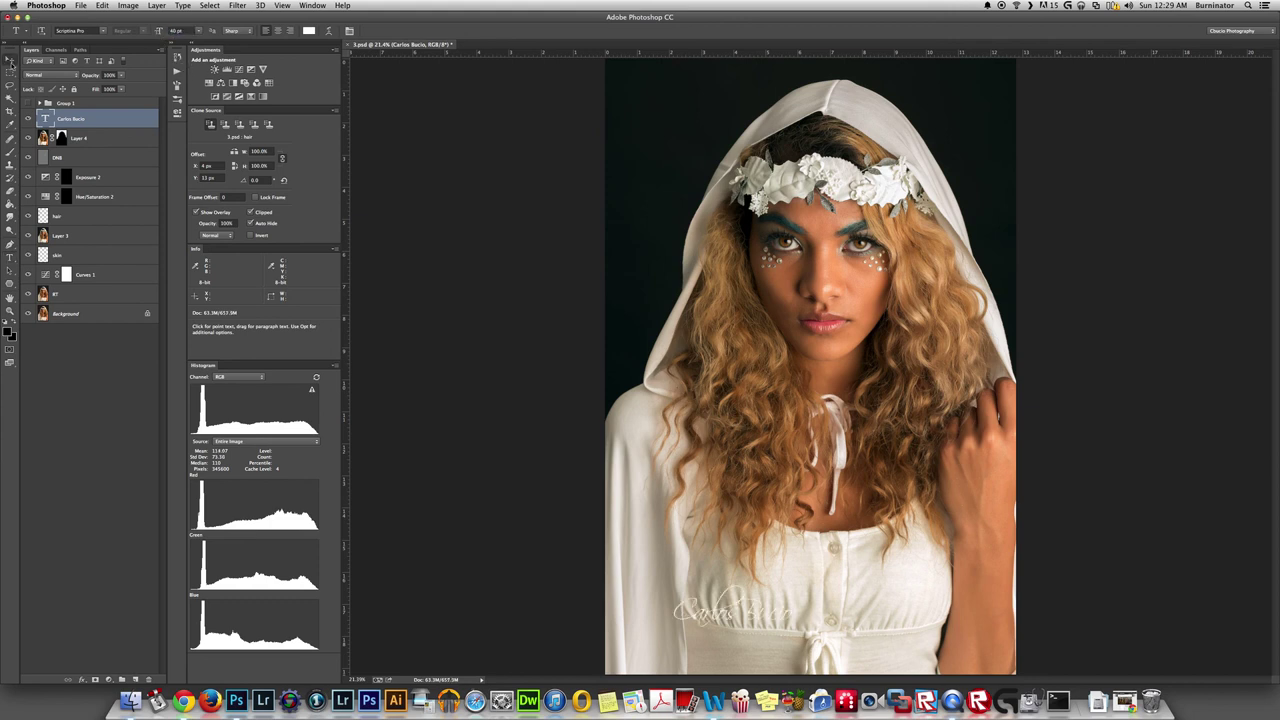
{"action": "left_click_drag", "start_coordinate": [668, 617], "coordinate": [622, 645]}
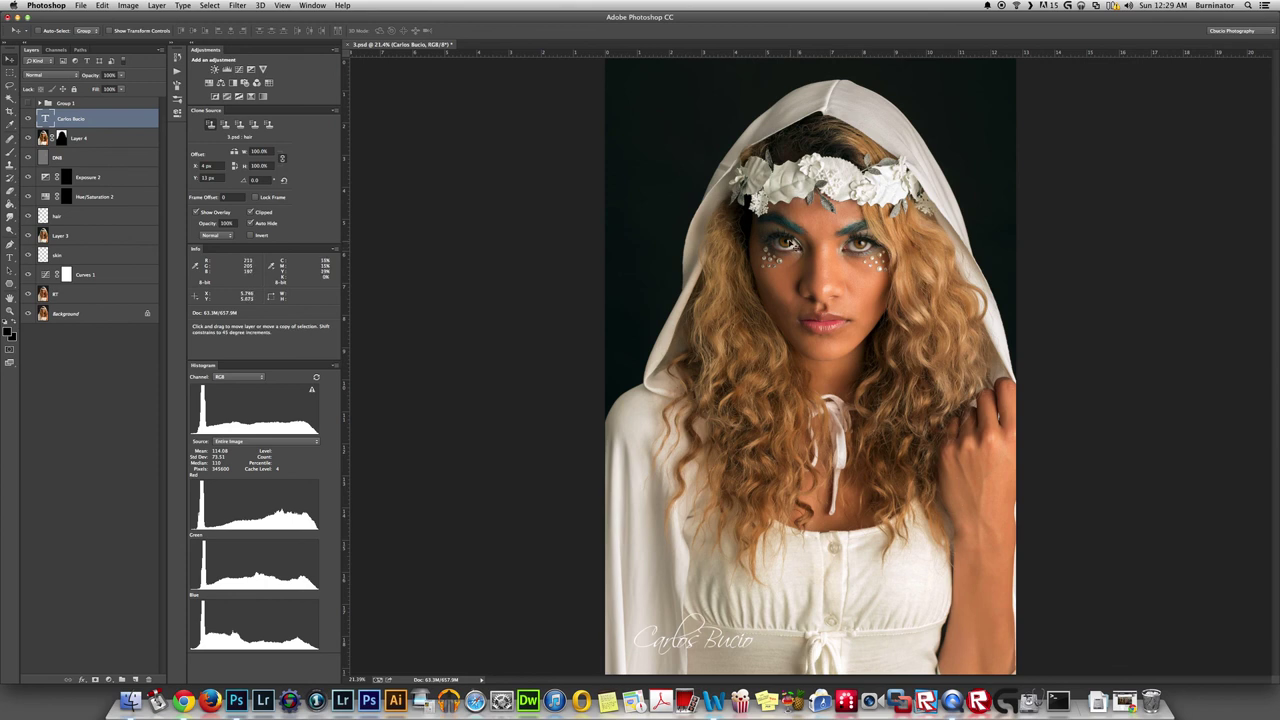
Step: Examine the finished face, eyes and hair up close, and return to the full signed portrait
{"action": "scroll", "coordinate": [791, 245], "scroll_direction": "up", "scroll_amount": 1}
{"action": "scroll", "coordinate": [791, 245], "scroll_direction": "up", "scroll_amount": 5}
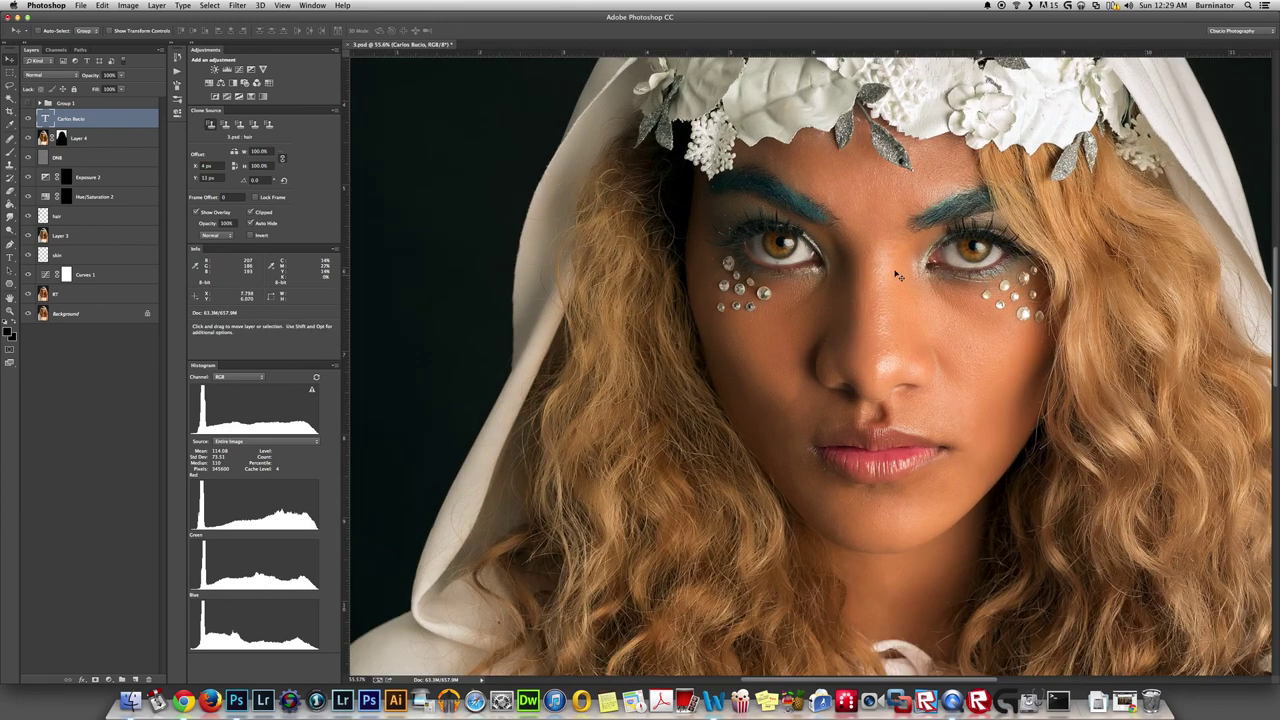
{"action": "scroll", "coordinate": [782, 254], "scroll_direction": "up", "scroll_amount": 2}
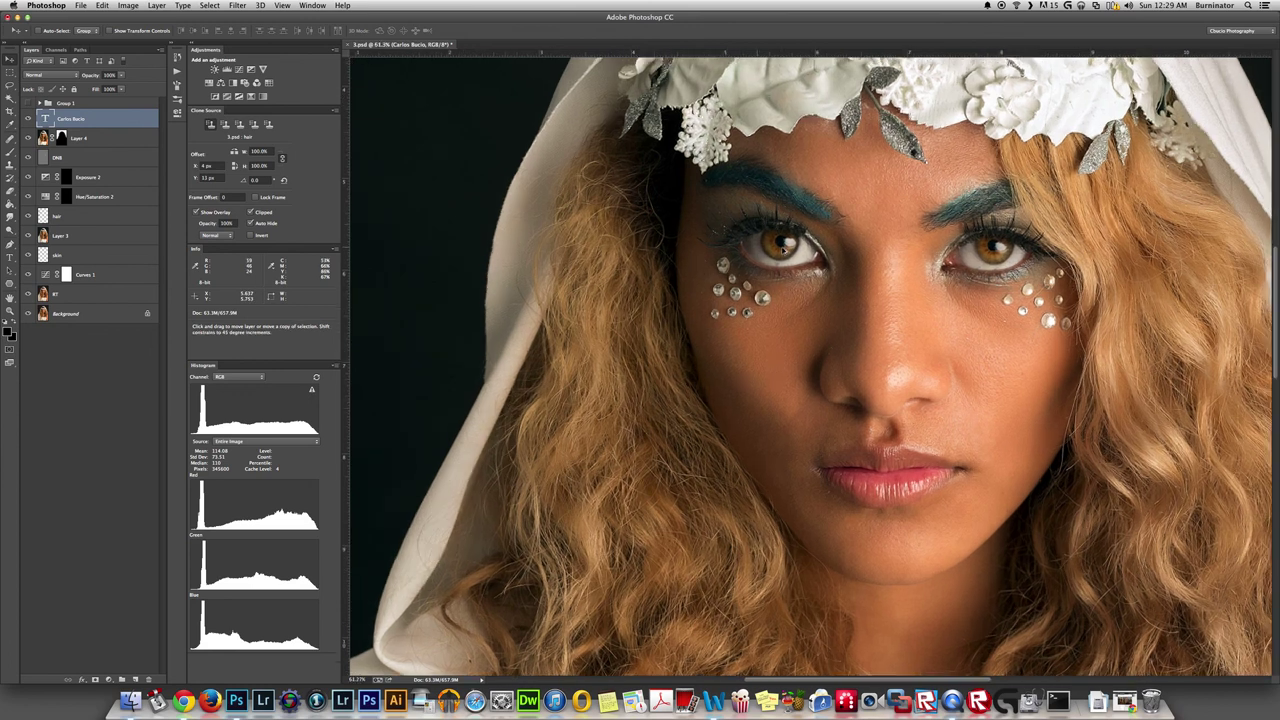
{"action": "scroll", "coordinate": [790, 264], "scroll_direction": "up", "scroll_amount": 1}
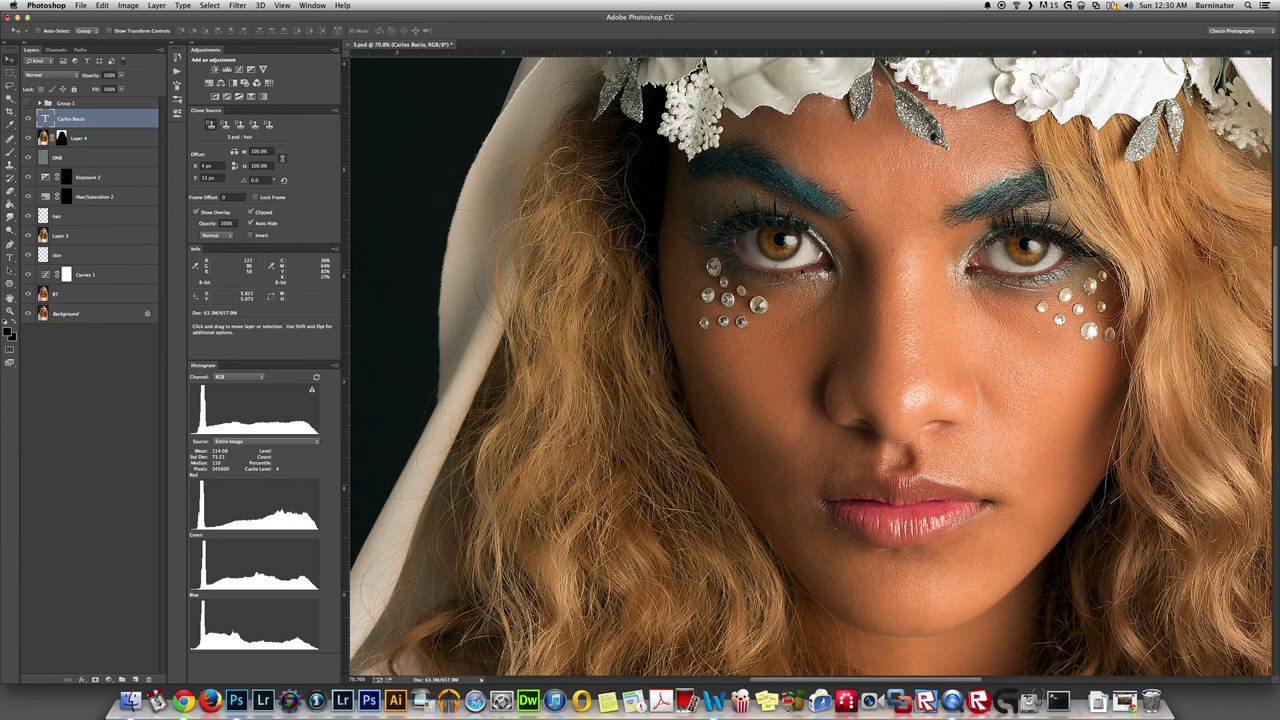
{"action": "key", "text": "super+0"}
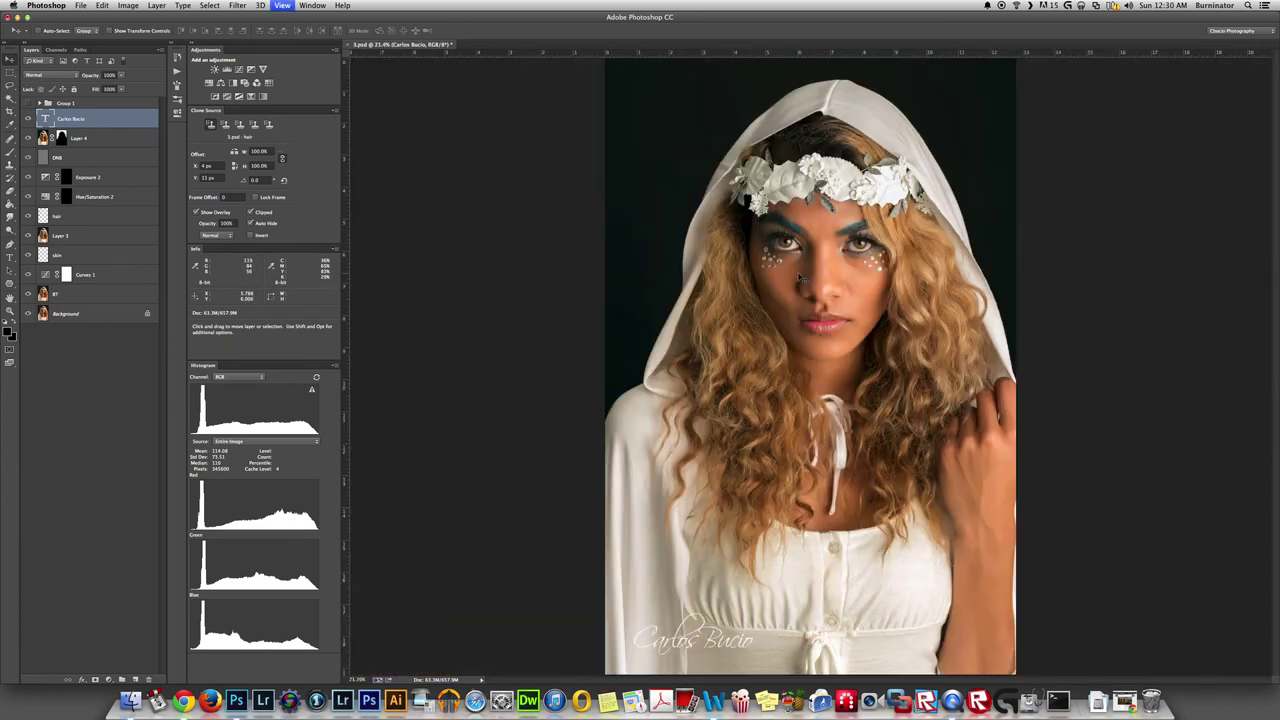